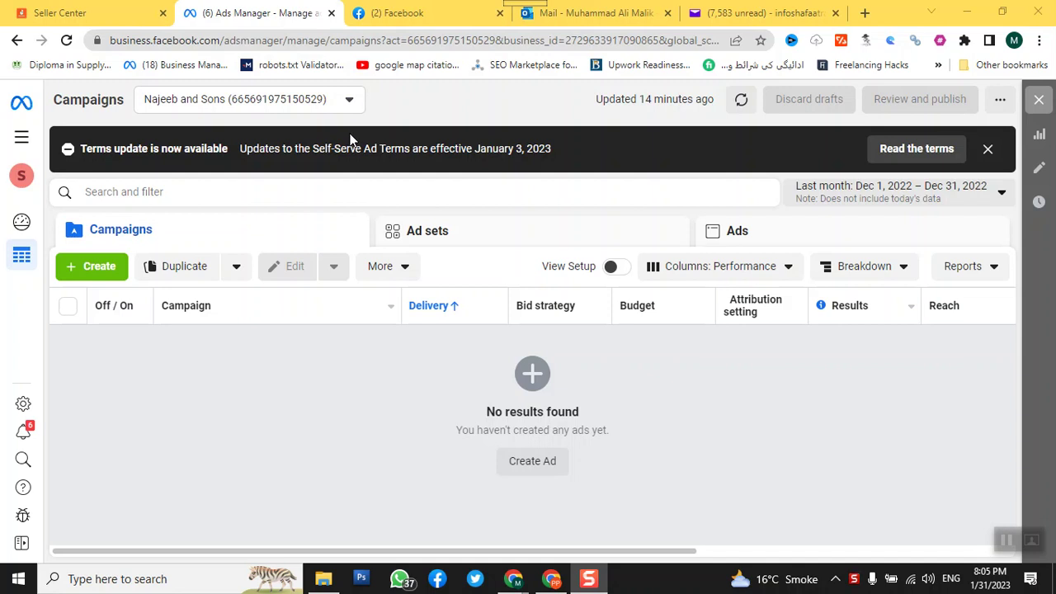
# Step: Start creating a new campaign and look through the available campaign objectives
pyautogui.click(105, 277)
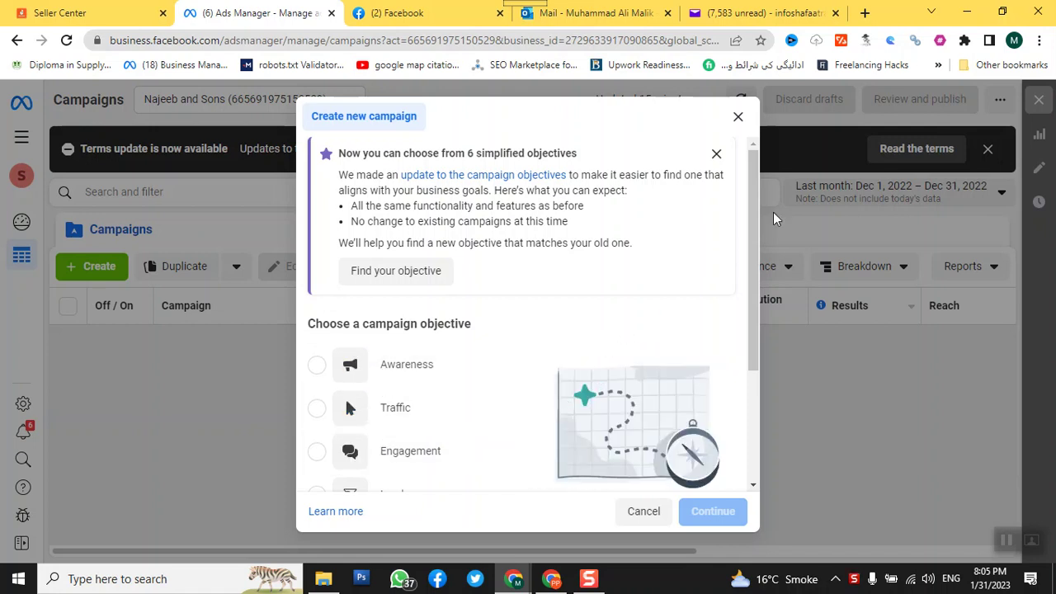
pyautogui.moveTo(758, 210); pyautogui.dragTo(762, 294)
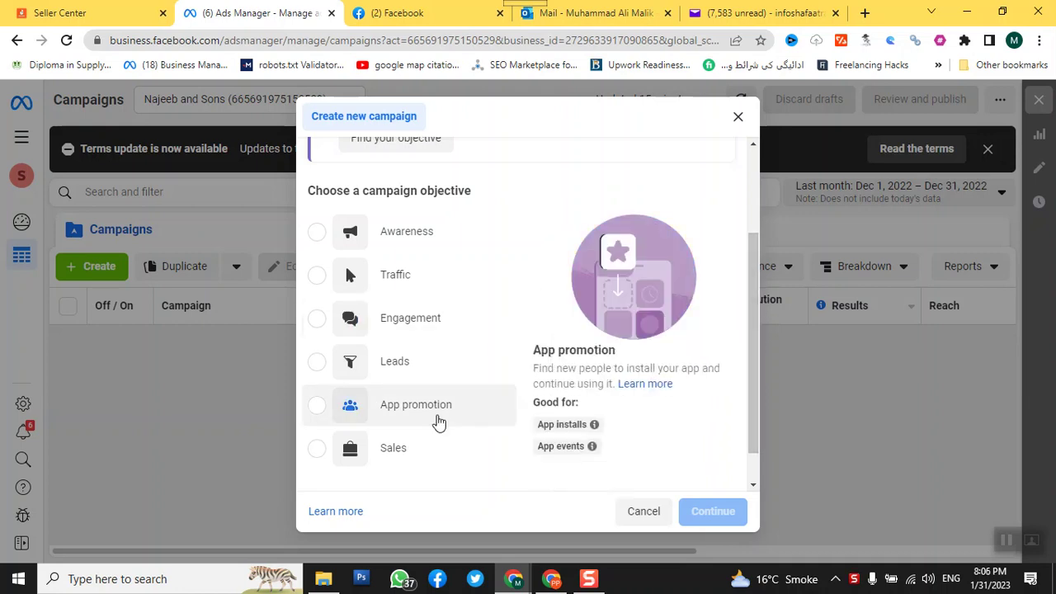
pyautogui.moveTo(357, 451)
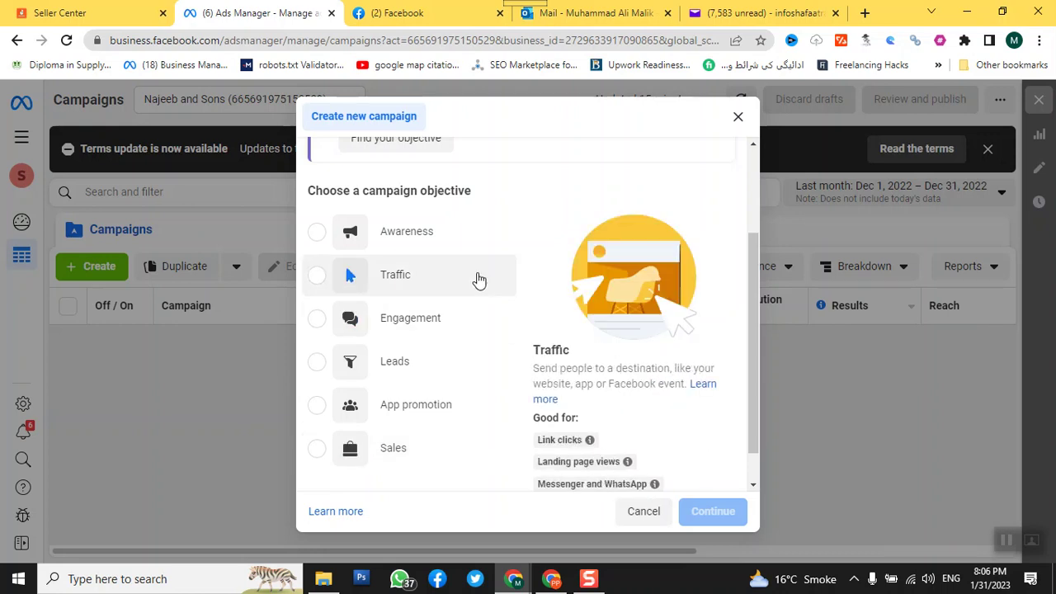
pyautogui.scroll(2, 442, 282)
pyautogui.scroll(-1, 370, 353)
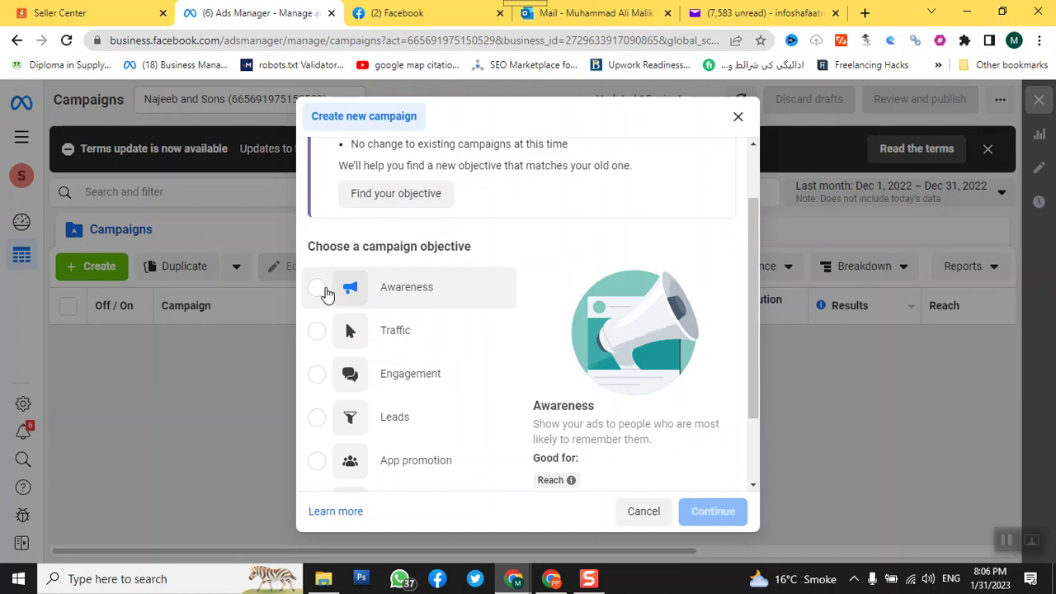
# Step: Try the Awareness and Traffic objectives in turn, examining what each one is good for
pyautogui.click(326, 293)
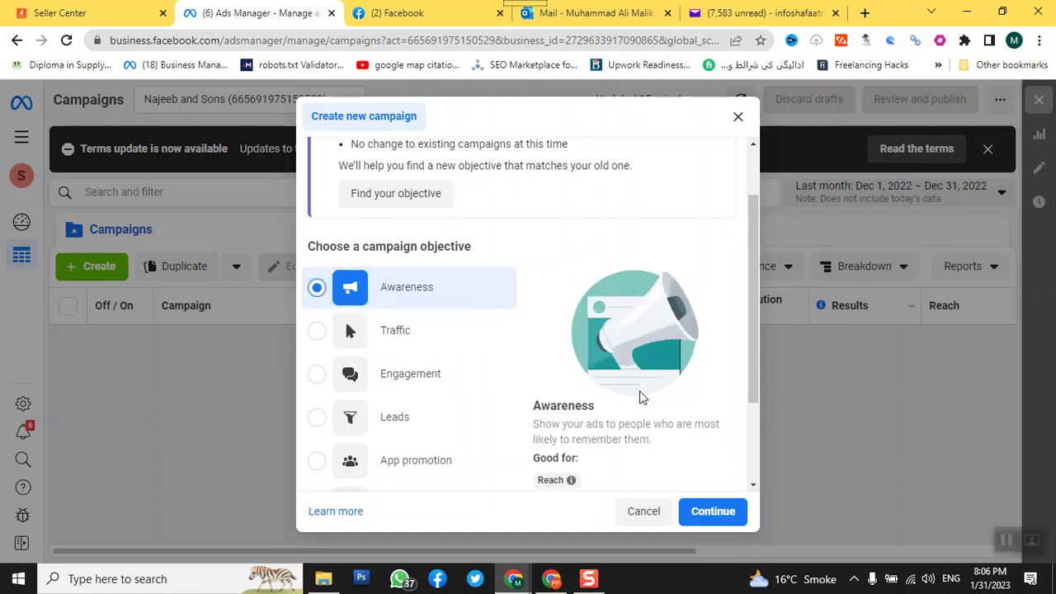
pyautogui.moveTo(754, 349); pyautogui.dragTo(757, 413)
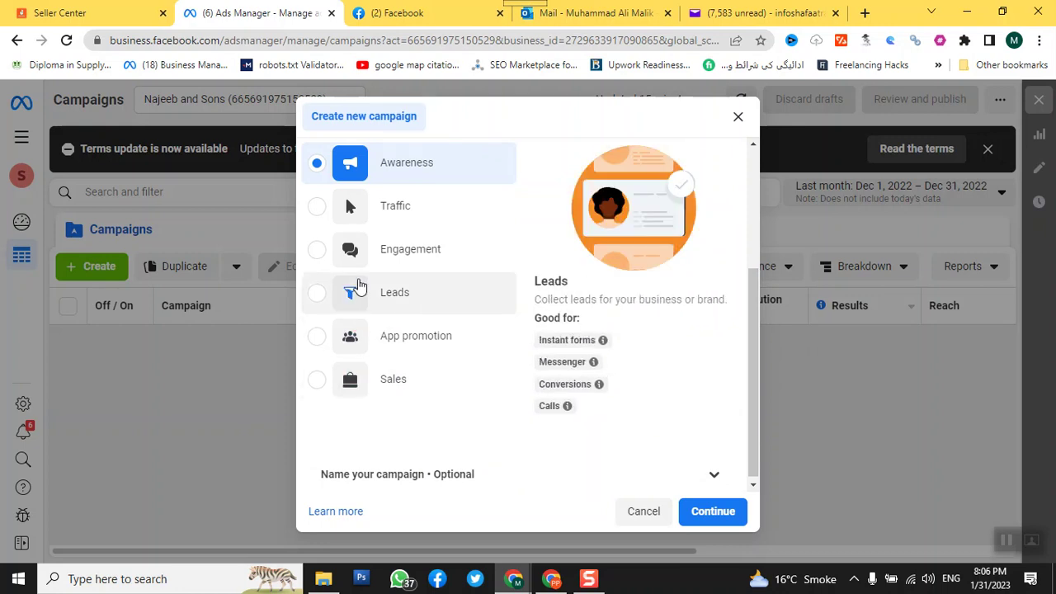
pyautogui.click(332, 212)
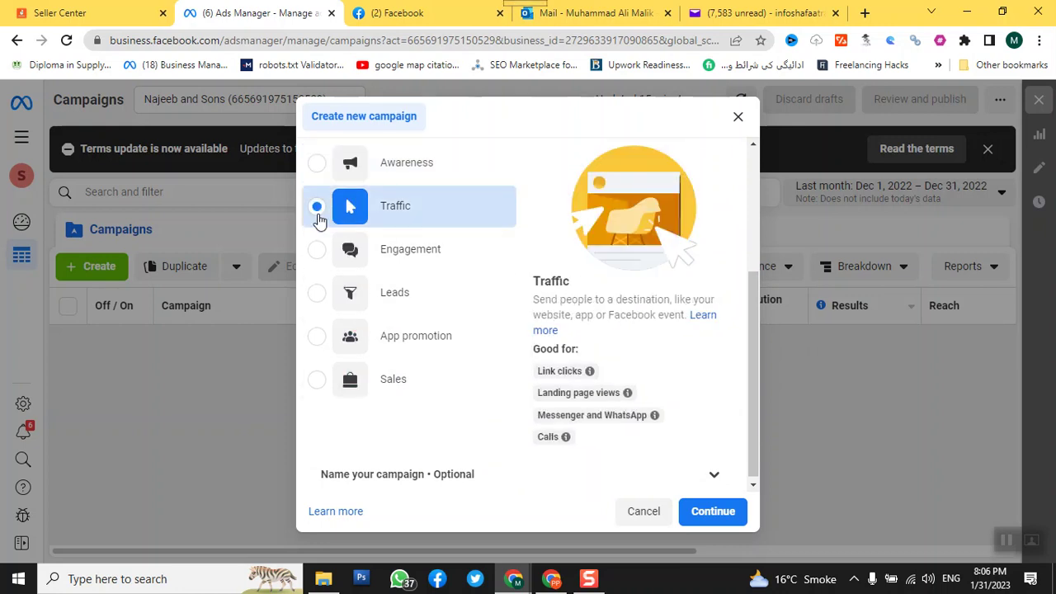
pyautogui.moveTo(625, 393)
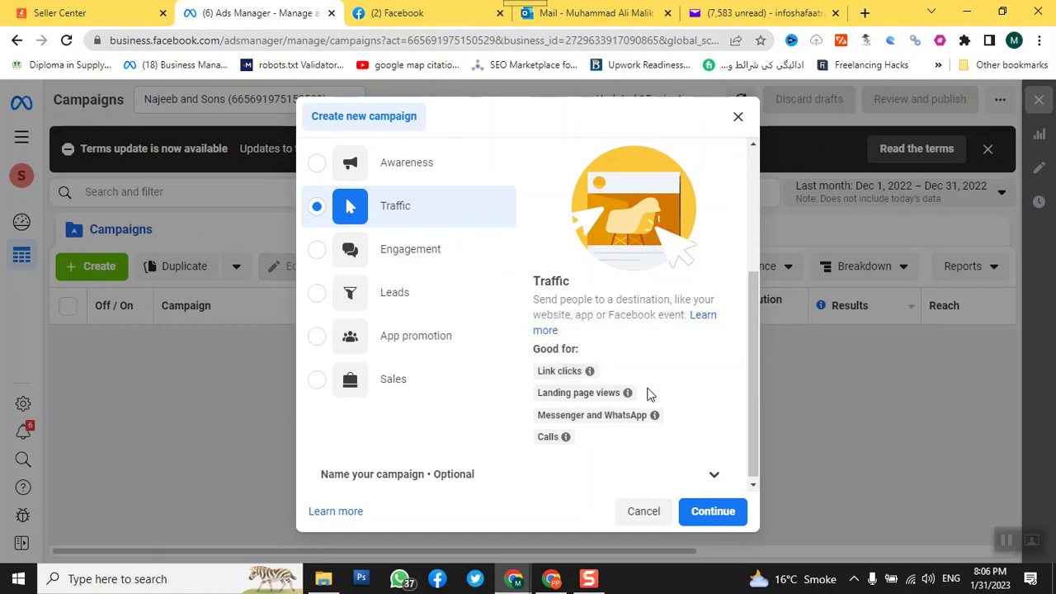
pyautogui.moveTo(641, 414)
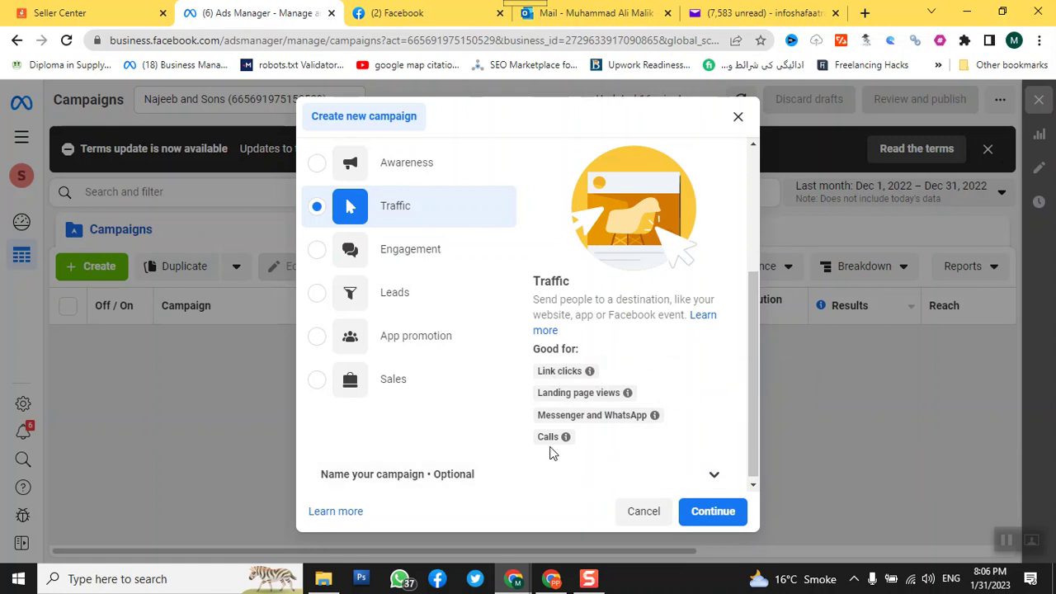
pyautogui.moveTo(551, 441)
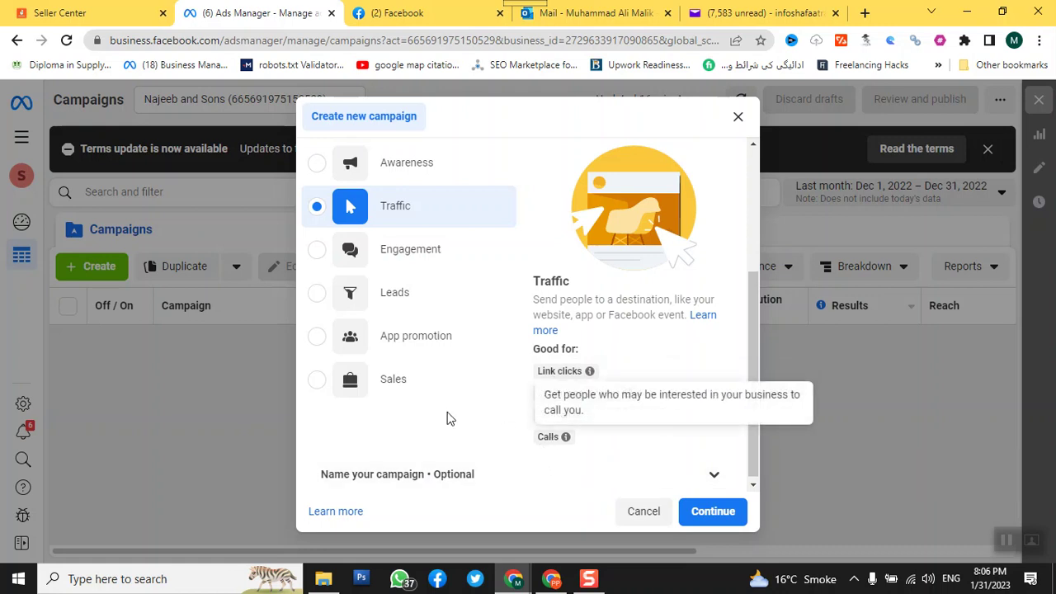
# Step: Choose Engagement as the campaign objective and continue to create the campaign
pyautogui.click(314, 250)
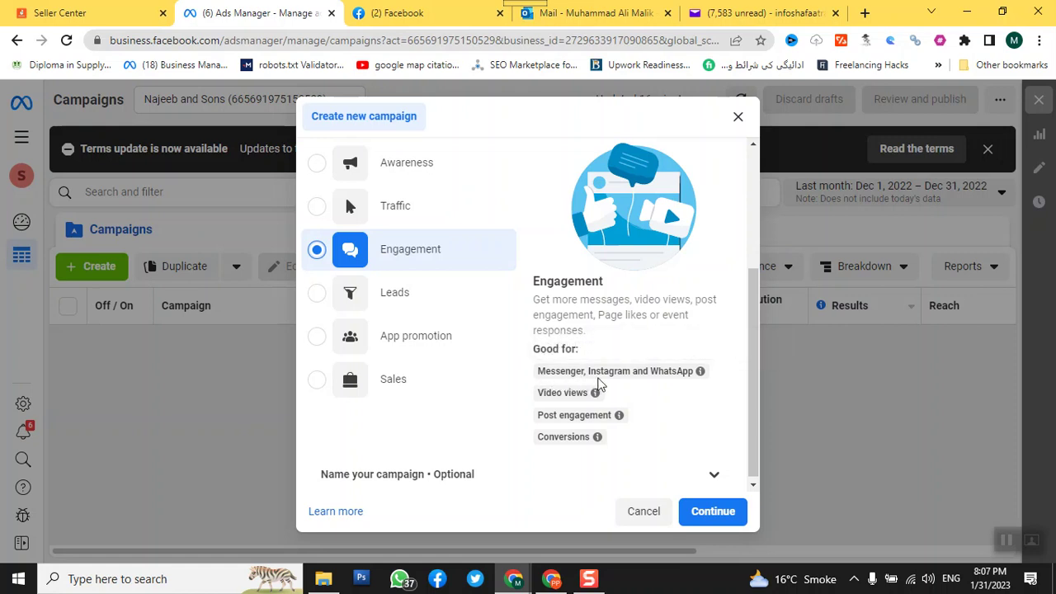
pyautogui.moveTo(686, 375)
pyautogui.click(706, 512)
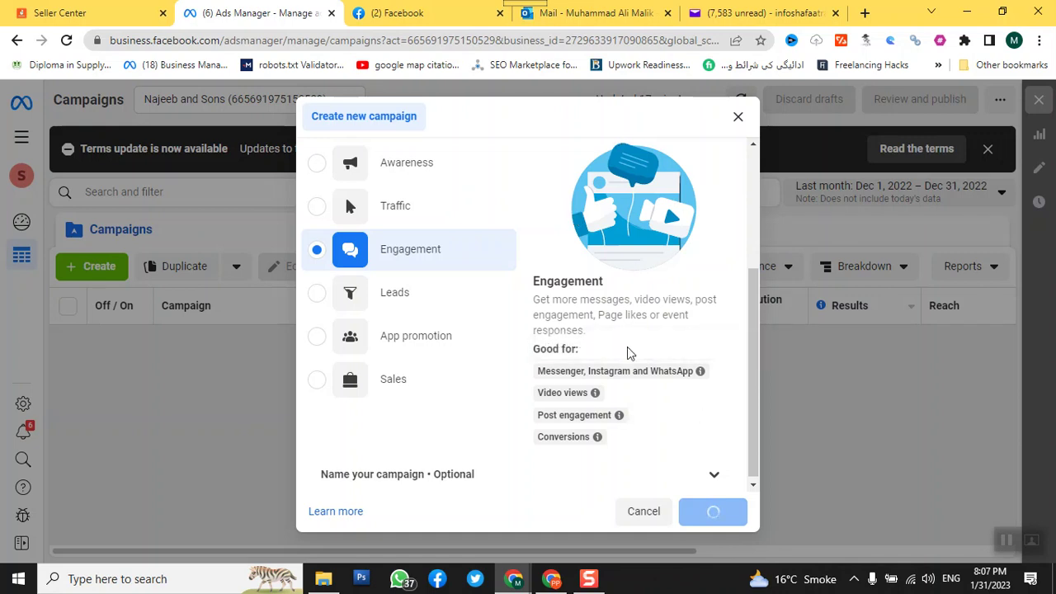
# Step: Switch to the other Chrome profile's Ads Manager, dismiss its payment method notice, and return to the window with the new campaign
pyautogui.click(551, 580)
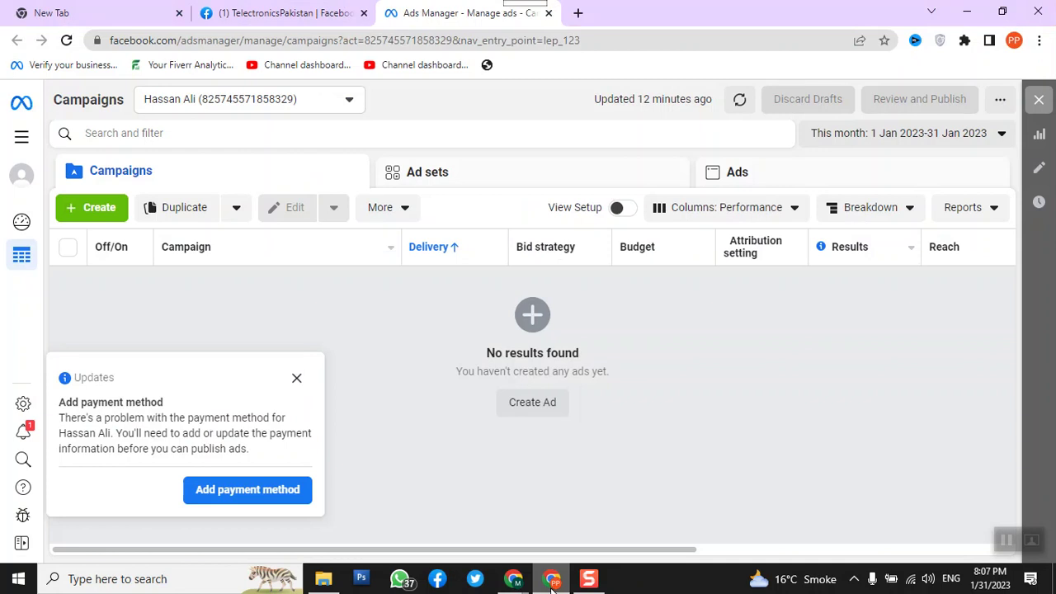
pyautogui.click(298, 380)
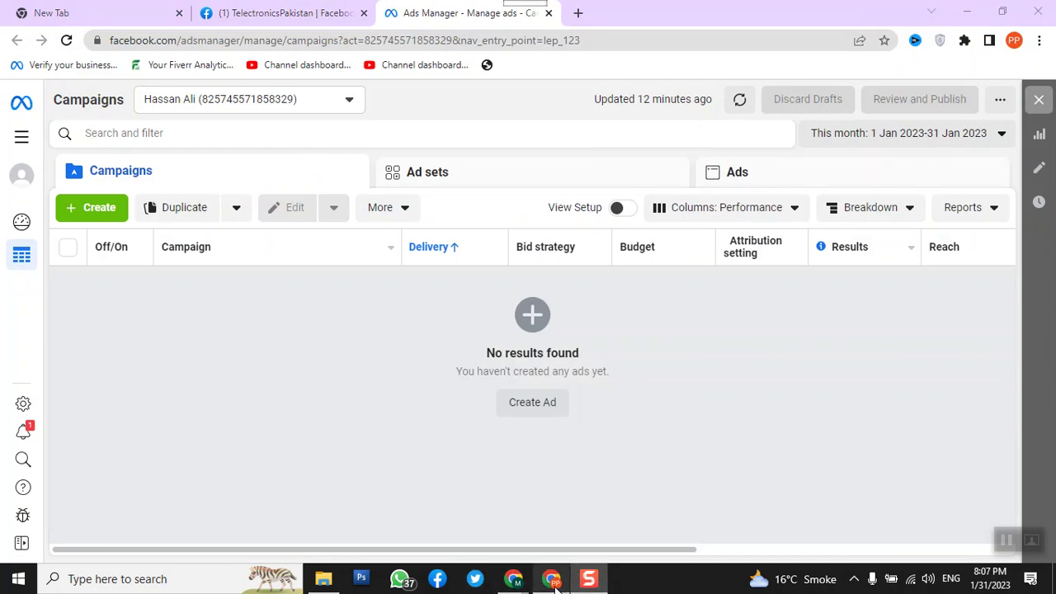
pyautogui.moveTo(555, 588)
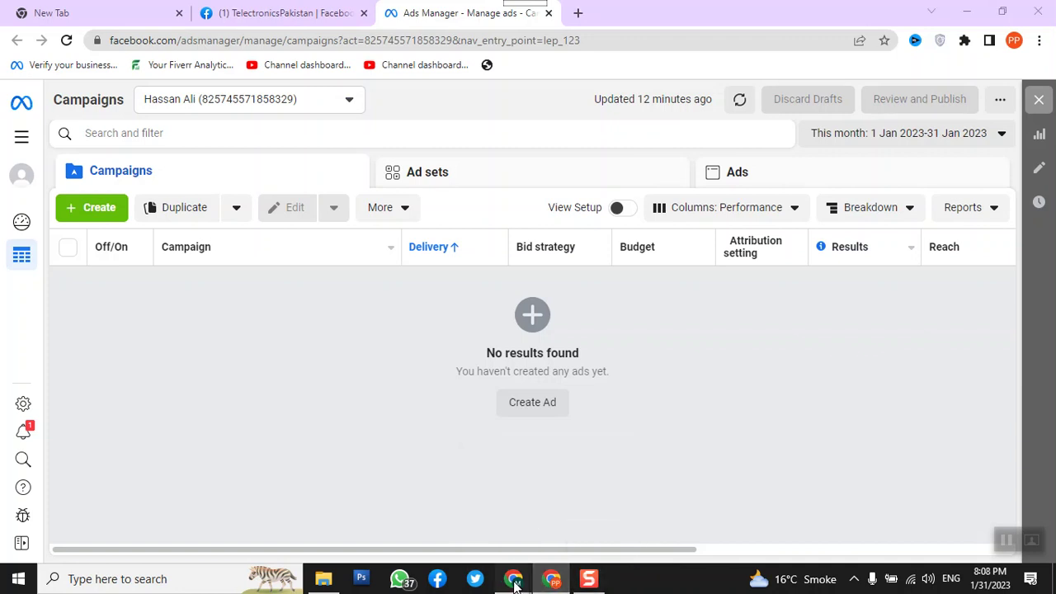
pyautogui.moveTo(515, 586)
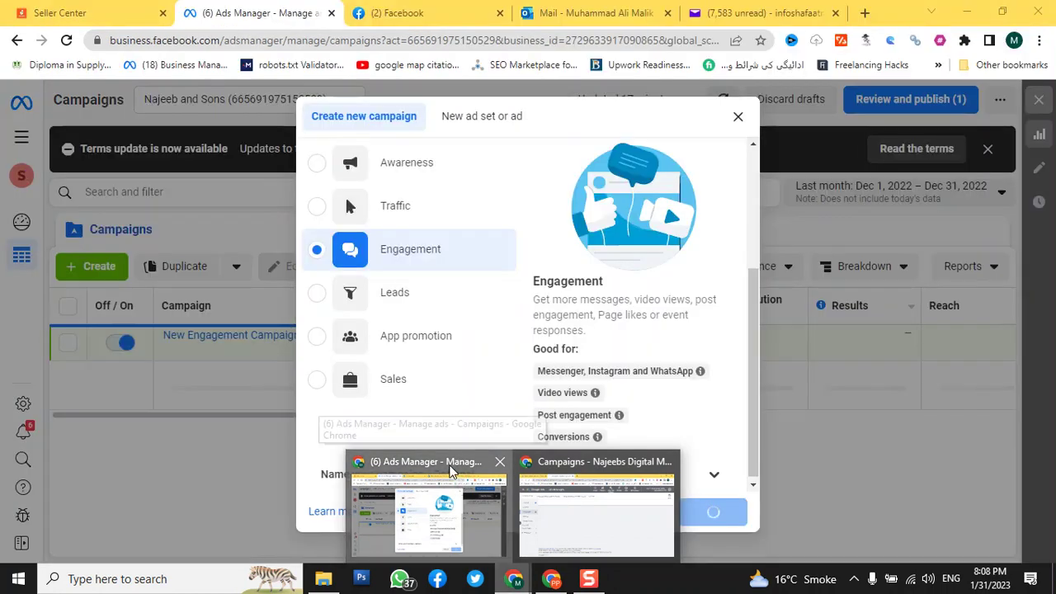
pyautogui.click(449, 471)
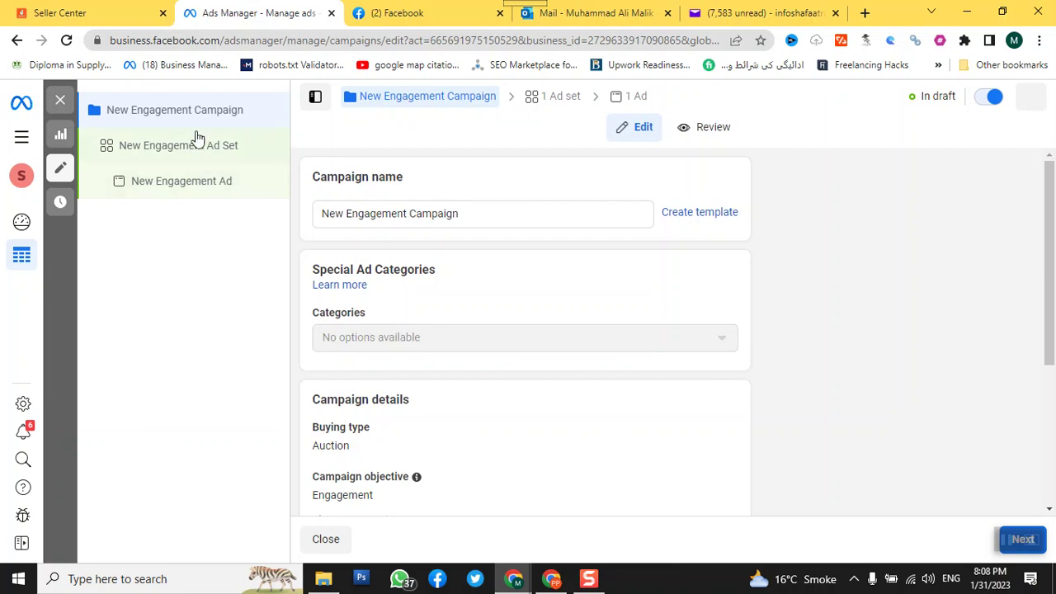
# Step: Rename the new engagement campaign as dm-feb-23
pyautogui.click(508, 217)
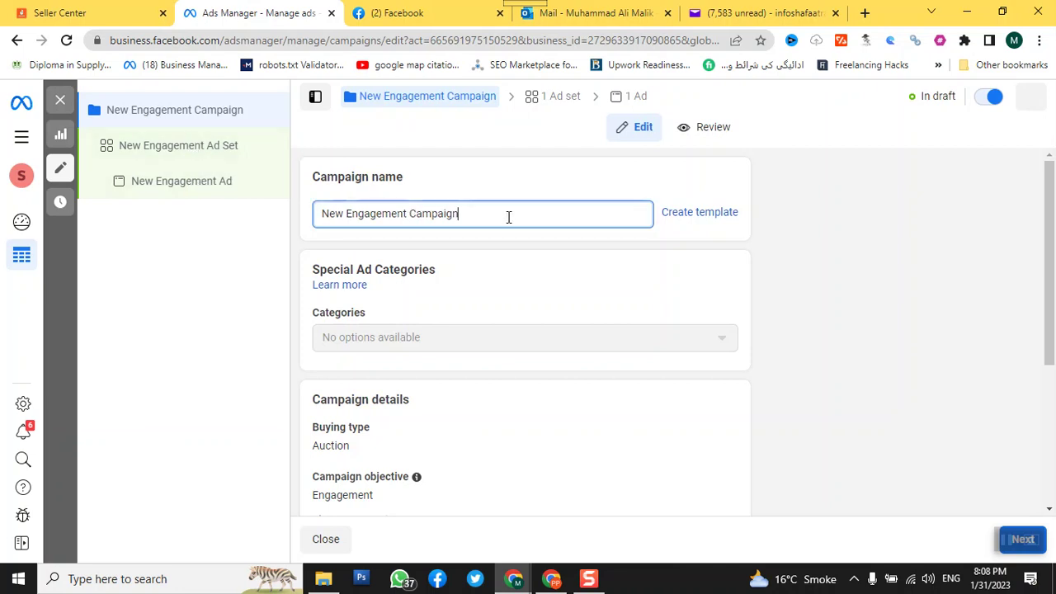
pyautogui.press('BackSpace')
pyautogui.press('BackSpace')
pyautogui.press('BackSpace')
pyautogui.press('BackSpace')
pyautogui.press('BackSpace')
pyautogui.press('BackSpace')
pyautogui.press('BackSpace')
pyautogui.press('BackSpace')
pyautogui.press('BackSpace')
pyautogui.press('BackSpace')
pyautogui.press('BackSpace')
pyautogui.press('BackSpace')
pyautogui.press('BackSpace')
pyautogui.press('BackSpace')
pyautogui.press('BackSpace')
pyautogui.press('BackSpace')
pyautogui.press('BackSpace')
pyautogui.press('BackSpace')
pyautogui.press('BackSpace')
pyautogui.press('BackSpace')
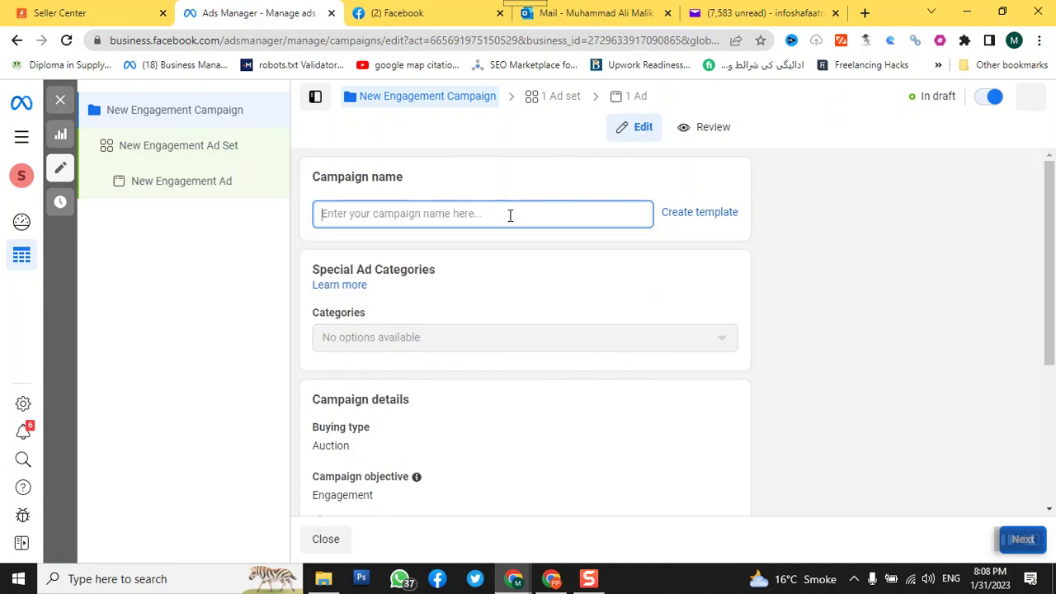
pyautogui.write('dm-')
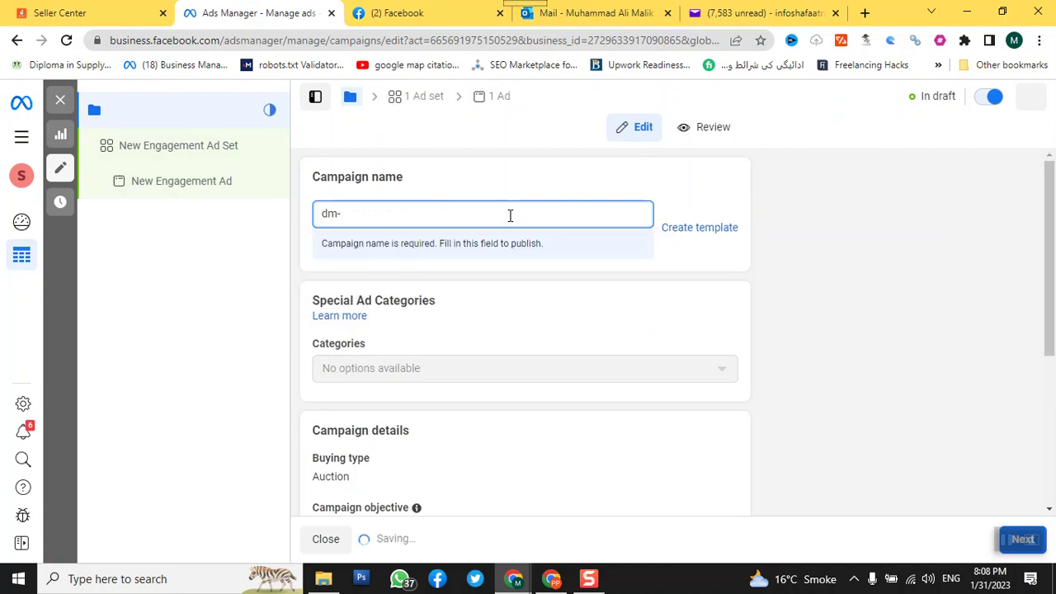
pyautogui.write('feb')
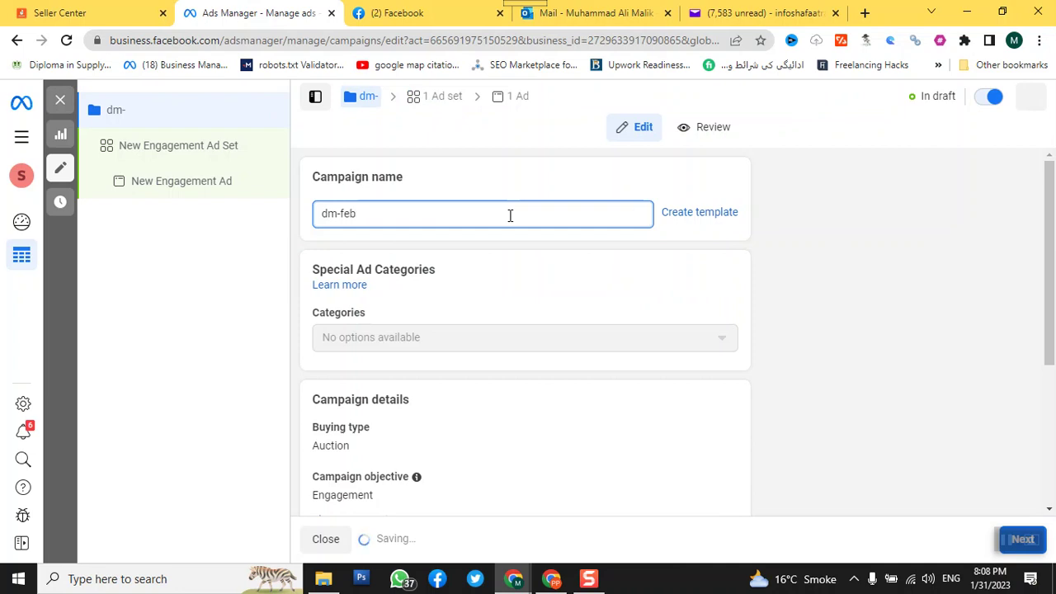
pyautogui.write('-22')
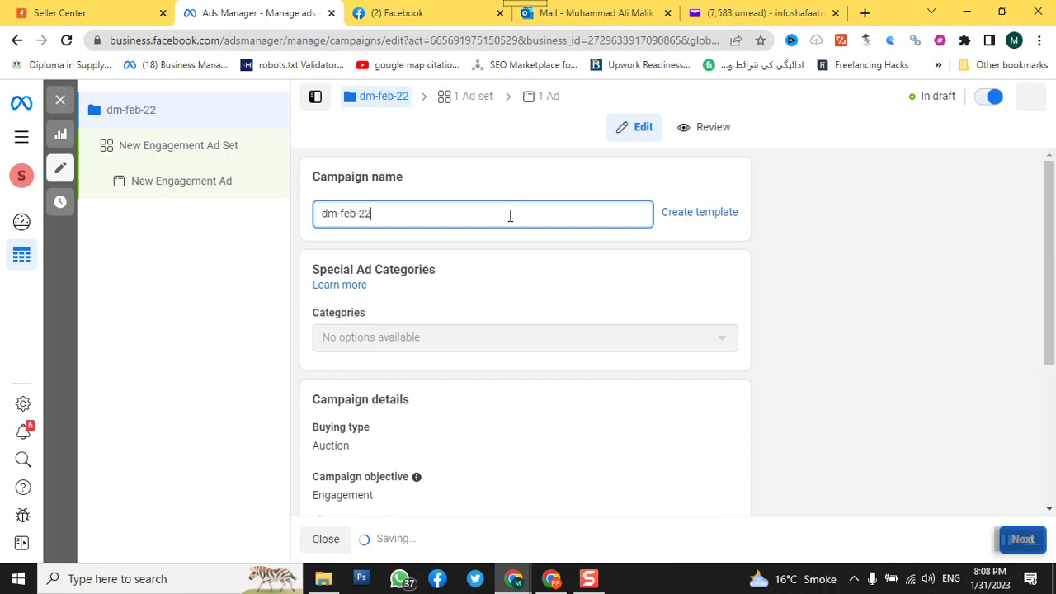
pyautogui.press('BackSpace')
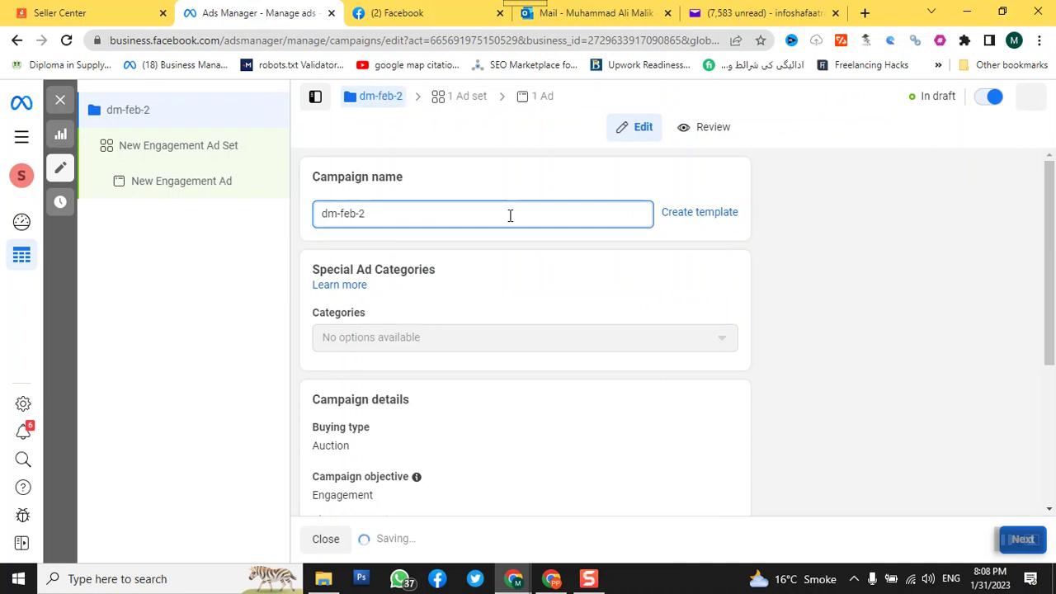
pyautogui.write('3')
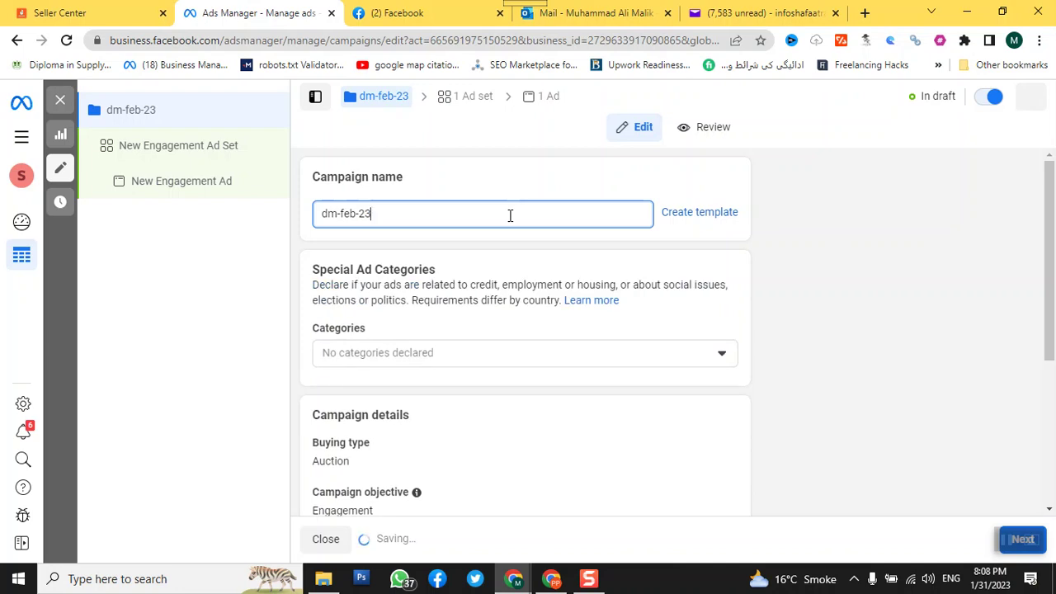
# Step: View the available special ad categories and close the list without declaring any
pyautogui.scroll(-1, 498, 328)
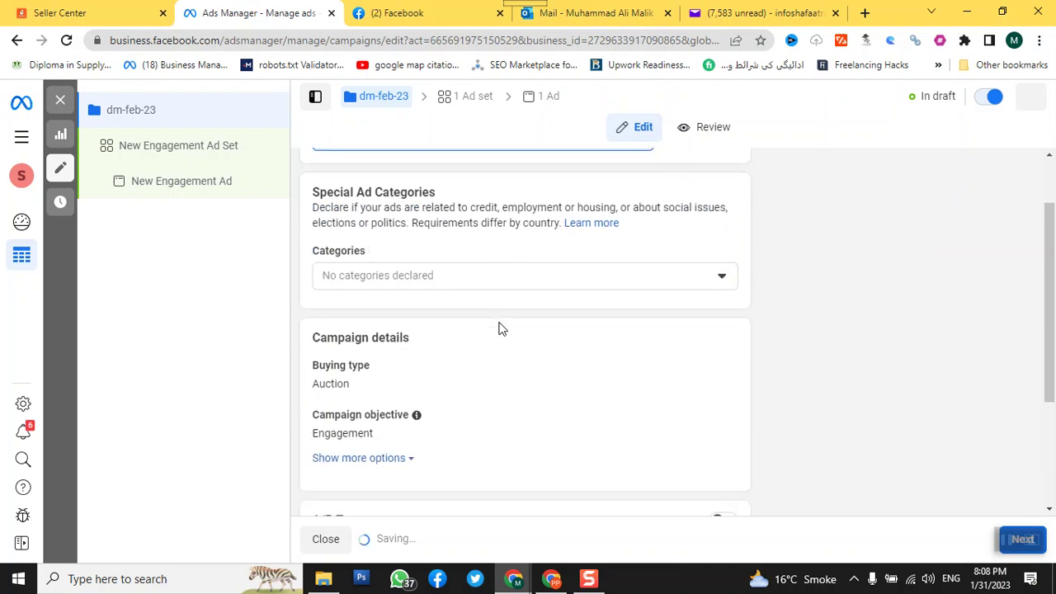
pyautogui.click(722, 278)
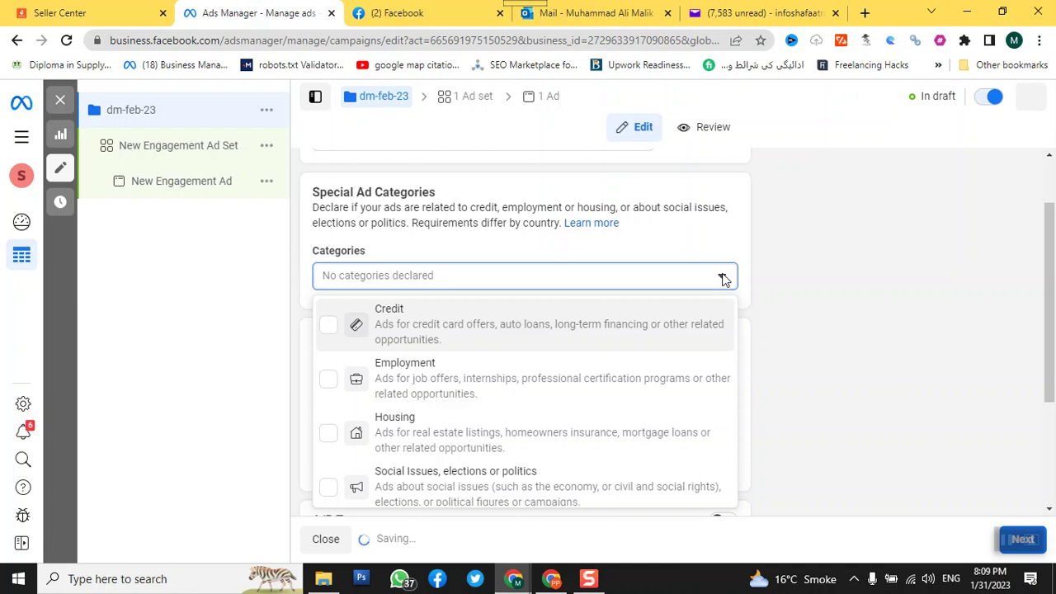
pyautogui.click(819, 271)
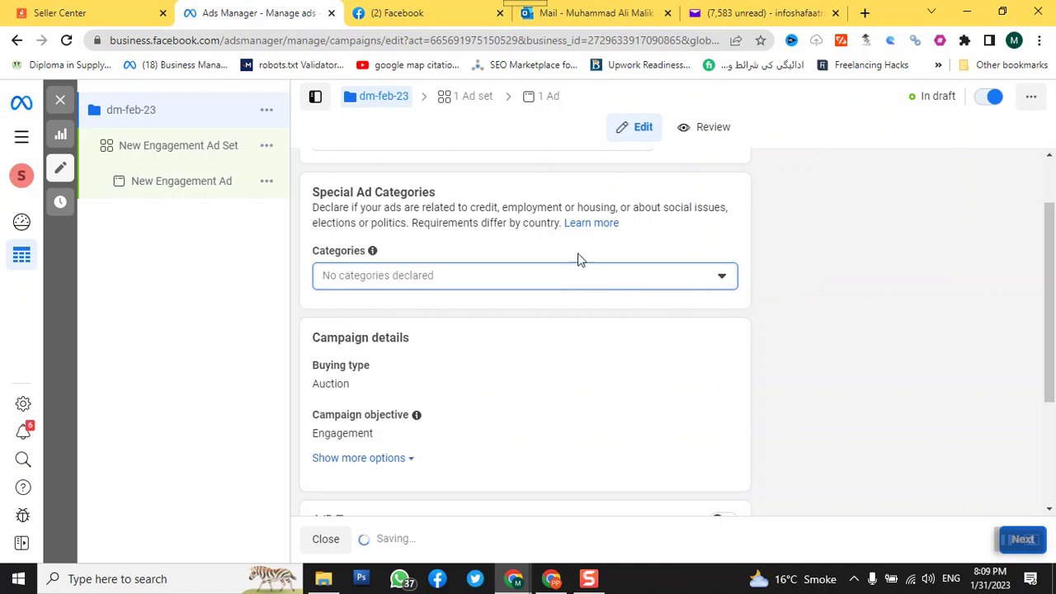
# Step: Turn on the Advantage campaign budget for the campaign
pyautogui.scroll(-1, 575, 256)
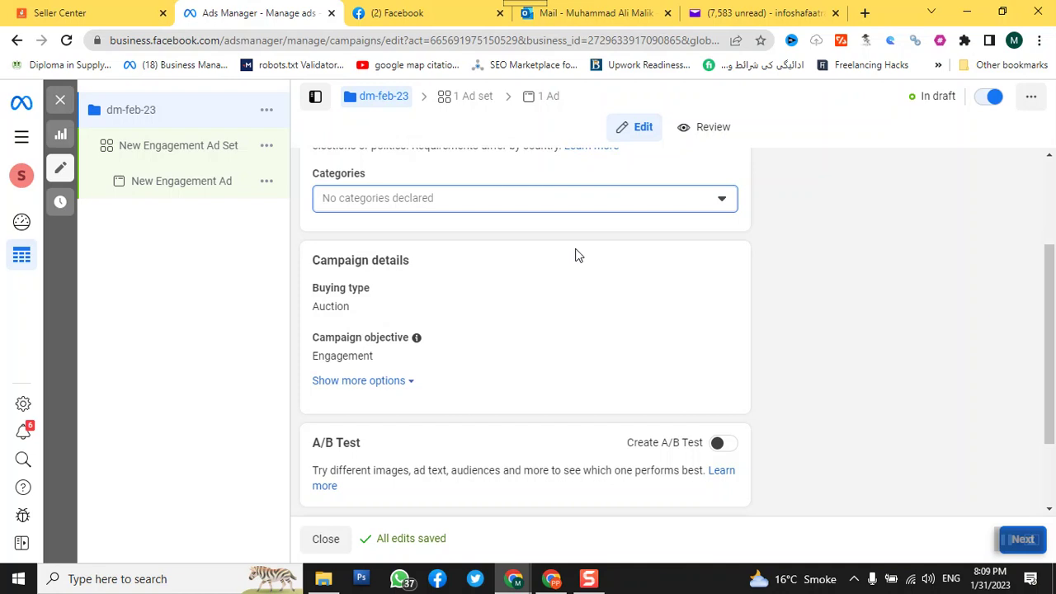
pyautogui.scroll(-1, 576, 254)
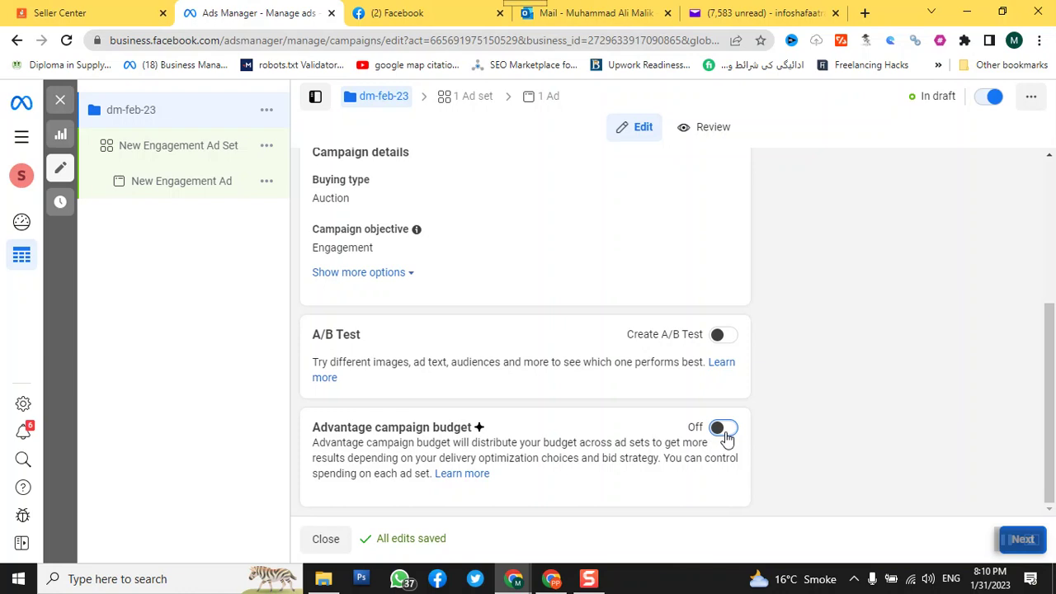
pyautogui.click(726, 433)
pyautogui.scroll(-2, 747, 404)
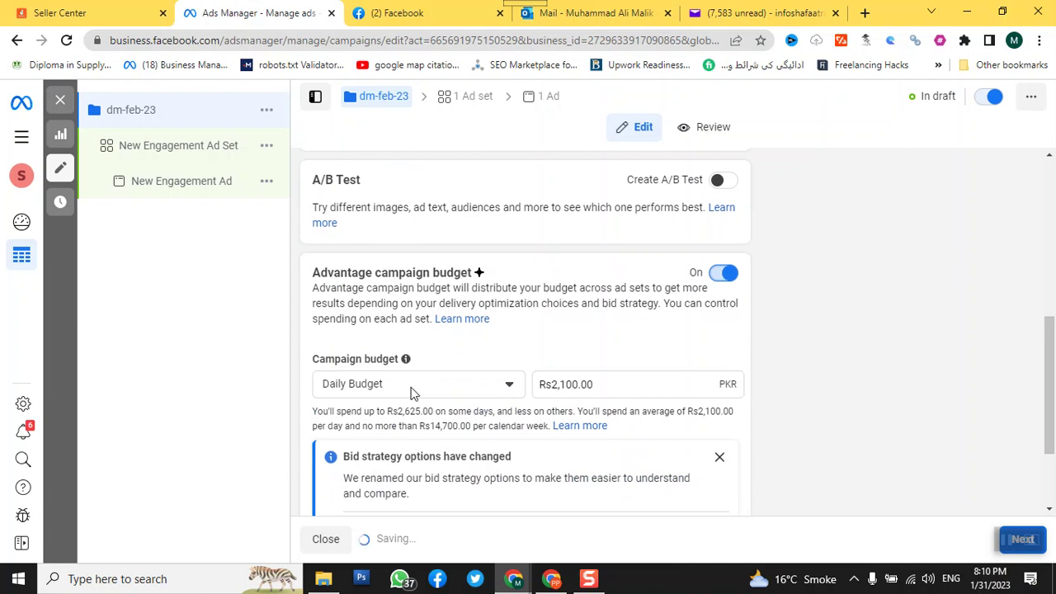
# Step: Keep Daily Budget as the campaign budget type and set the amount to 500 PKR
pyautogui.click(505, 385)
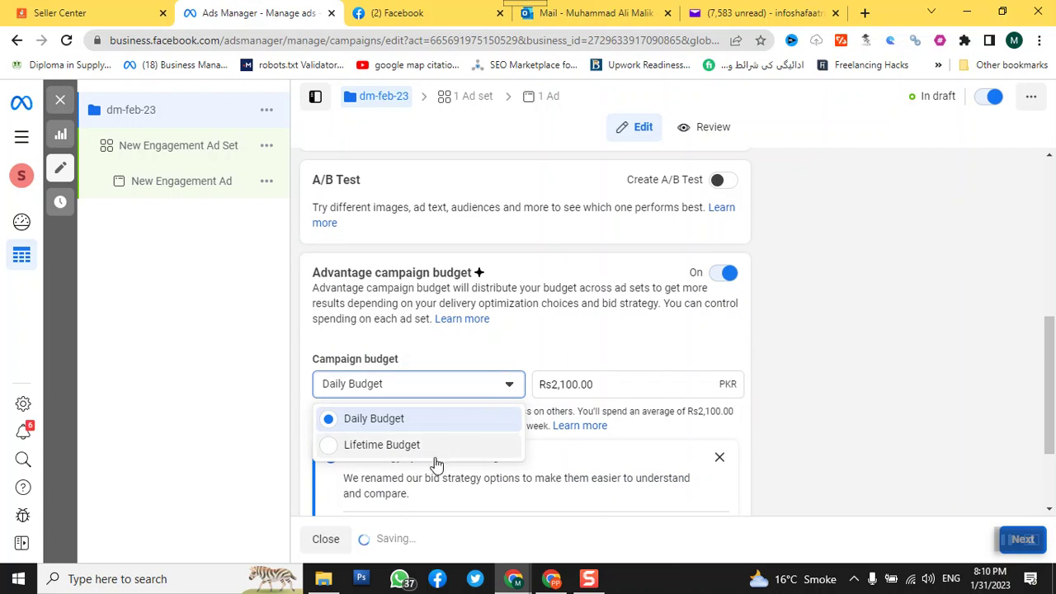
pyautogui.click(370, 422)
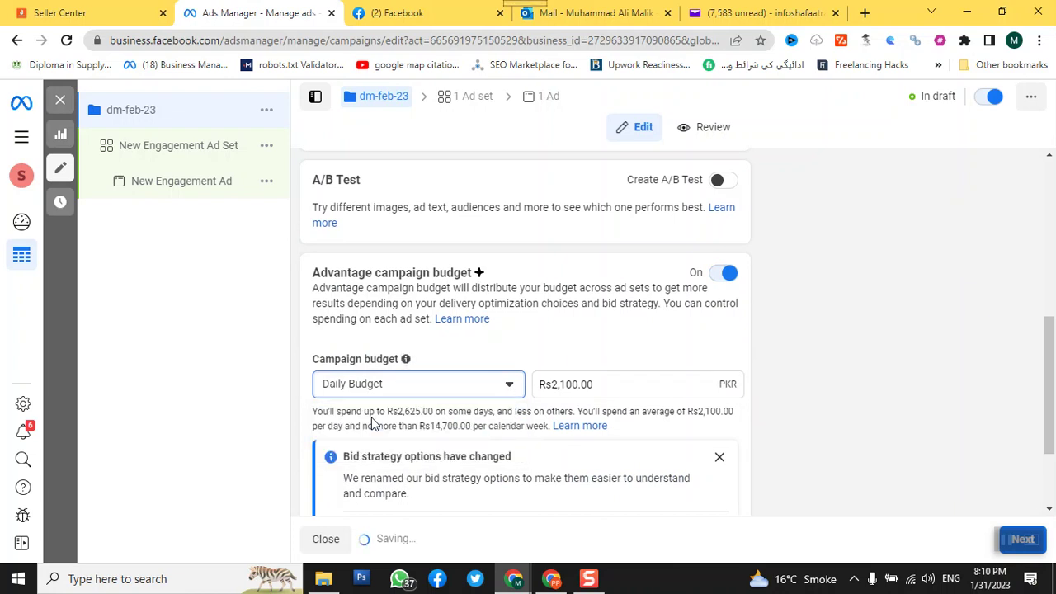
pyautogui.click(653, 378)
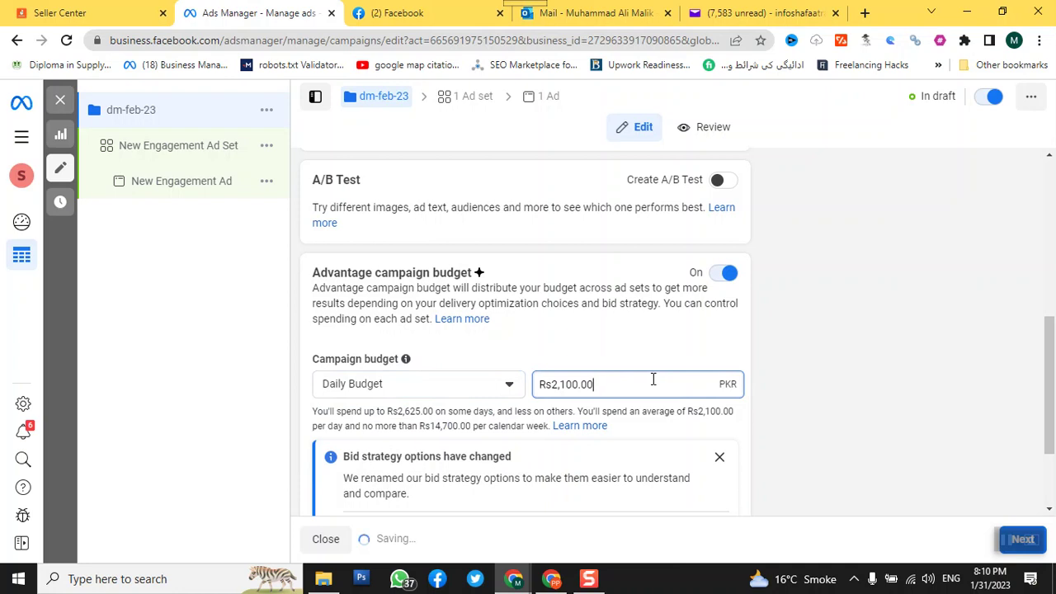
pyautogui.hotkey('ctrl', 'a')
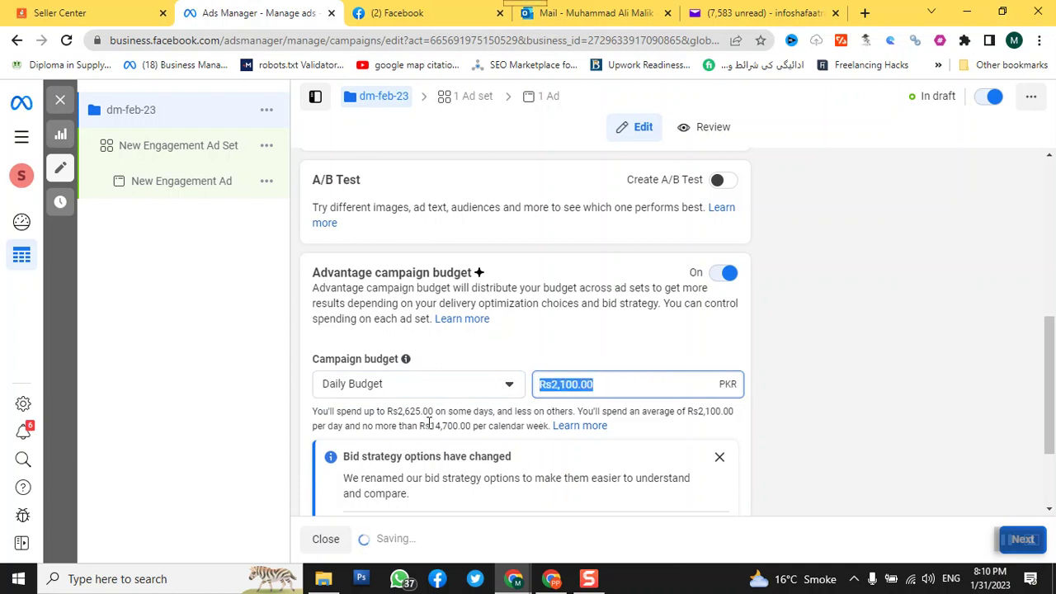
pyautogui.write('500')
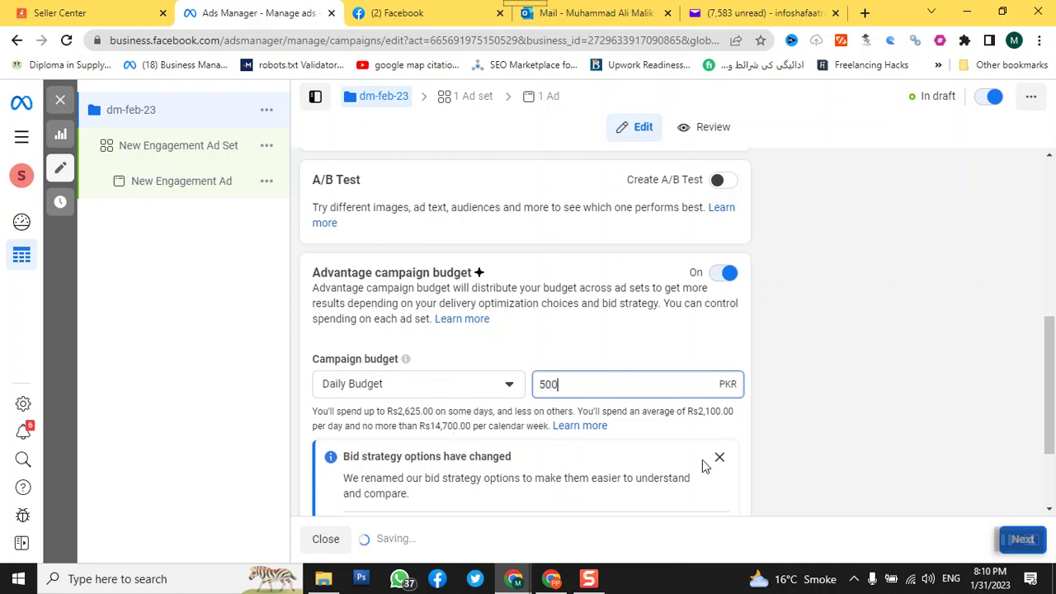
# Step: Change the campaign bid strategy to Cost per result goal
pyautogui.click(821, 410)
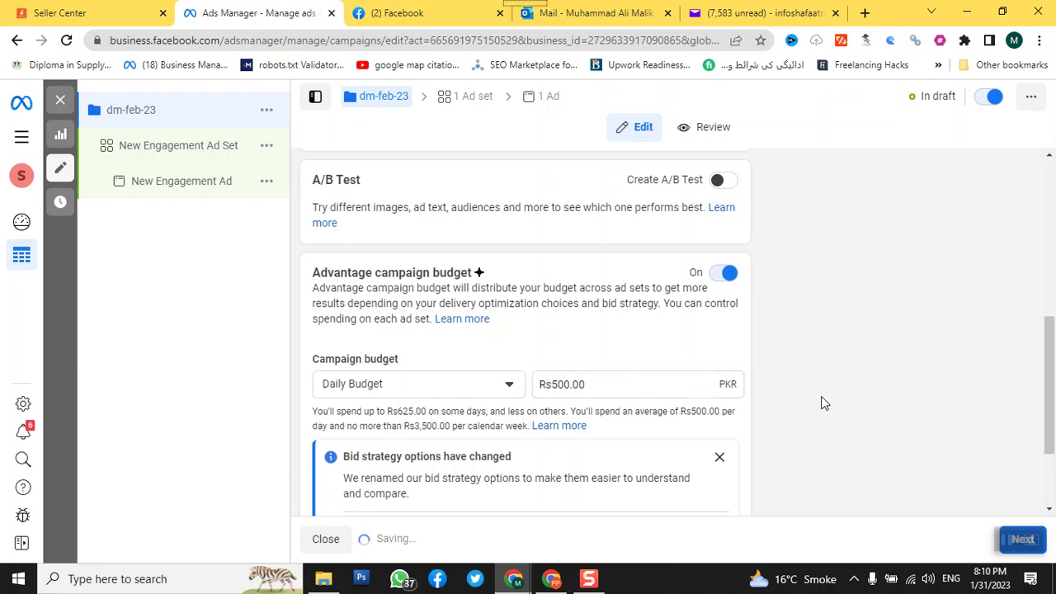
pyautogui.scroll(-2, 822, 402)
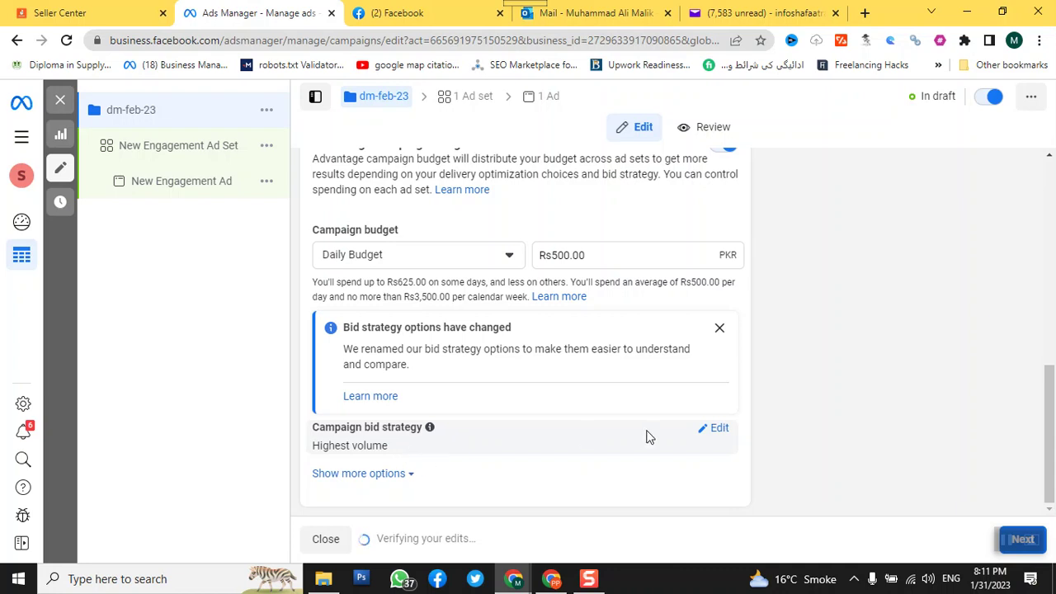
pyautogui.click(719, 437)
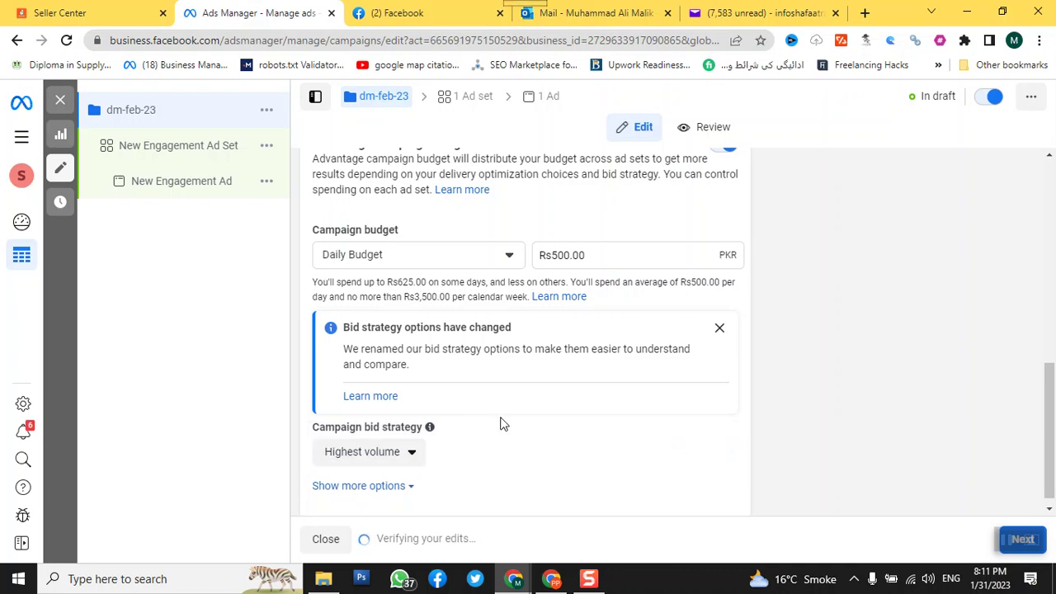
pyautogui.click(419, 447)
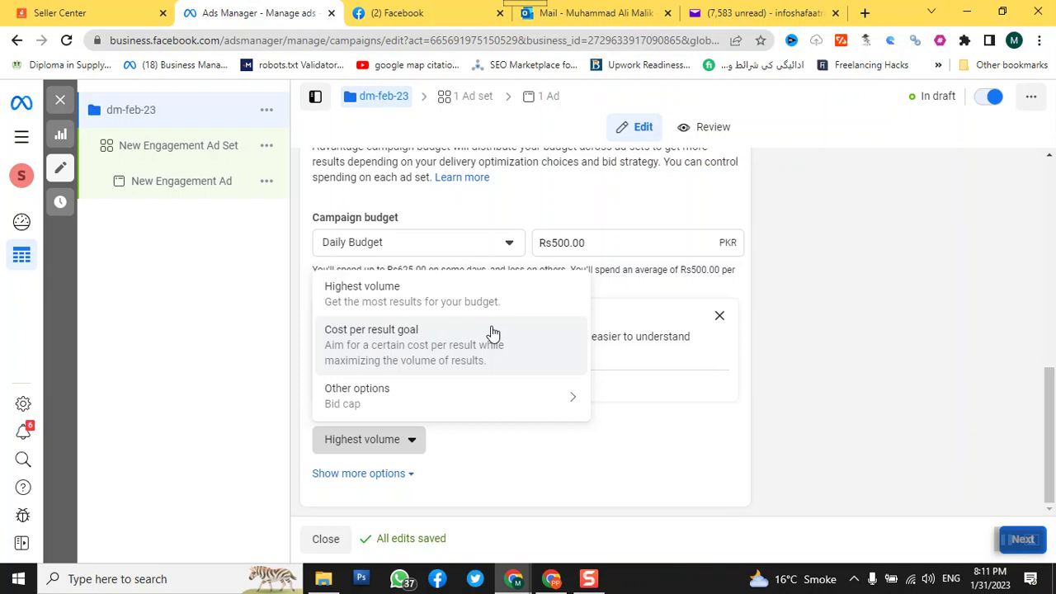
pyautogui.click(432, 354)
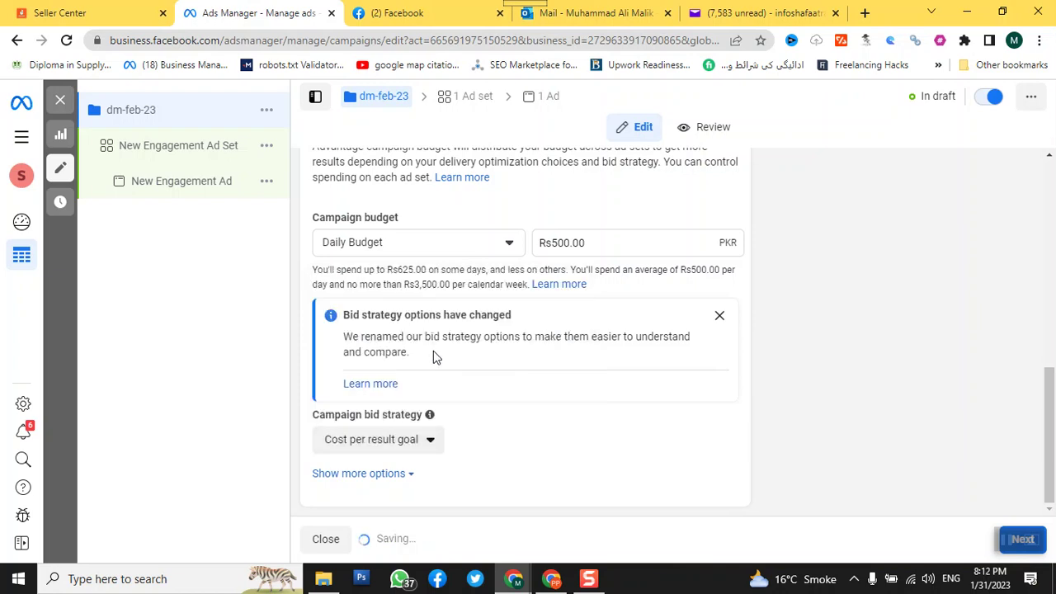
# Step: Expand the additional campaign budget options and check whether ad scheduling can be edited
pyautogui.click(388, 475)
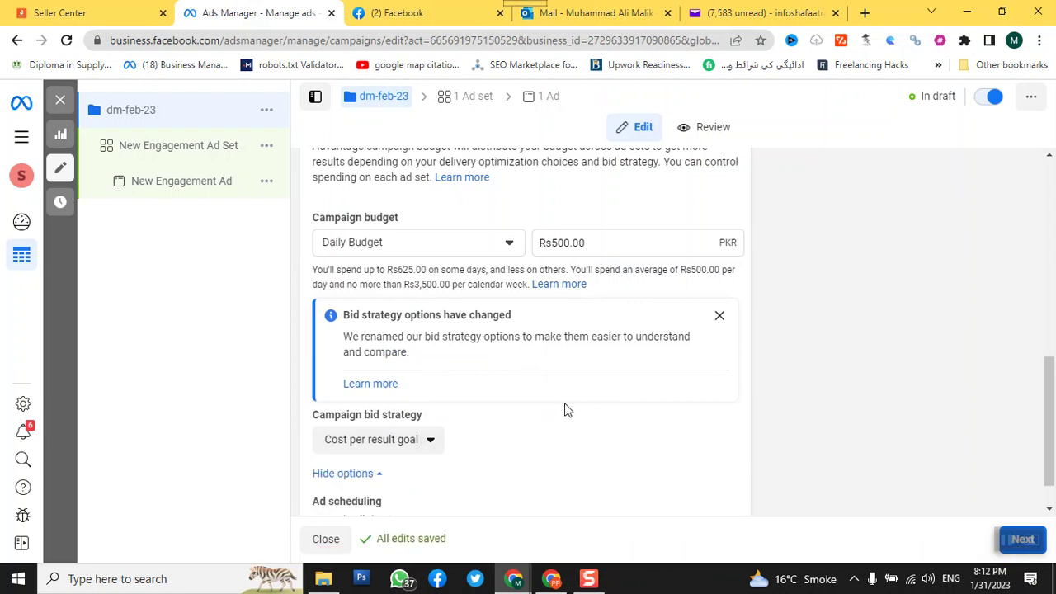
pyautogui.scroll(-1, 566, 411)
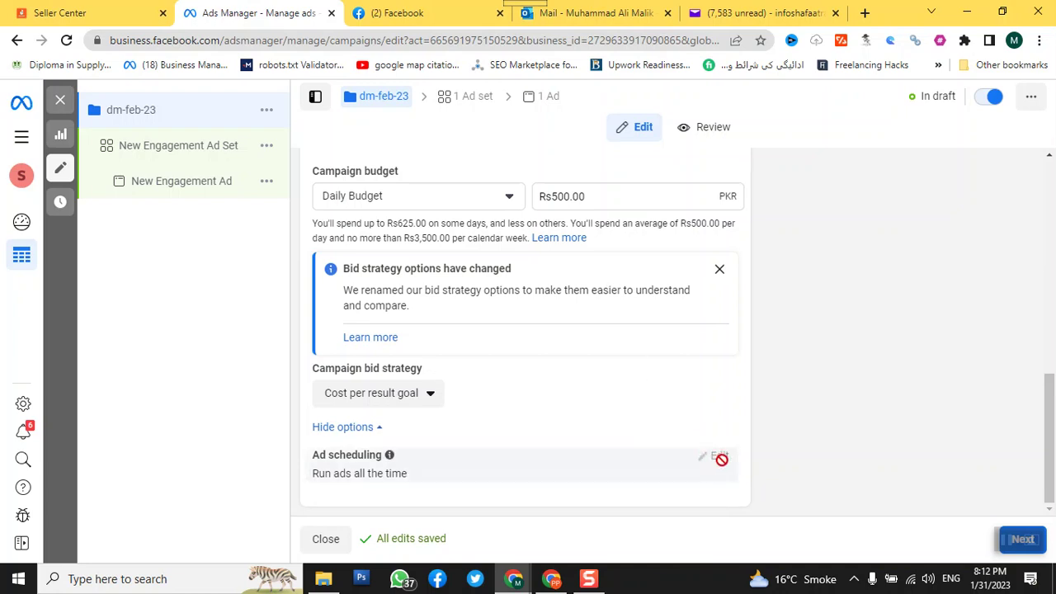
pyautogui.moveTo(722, 456)
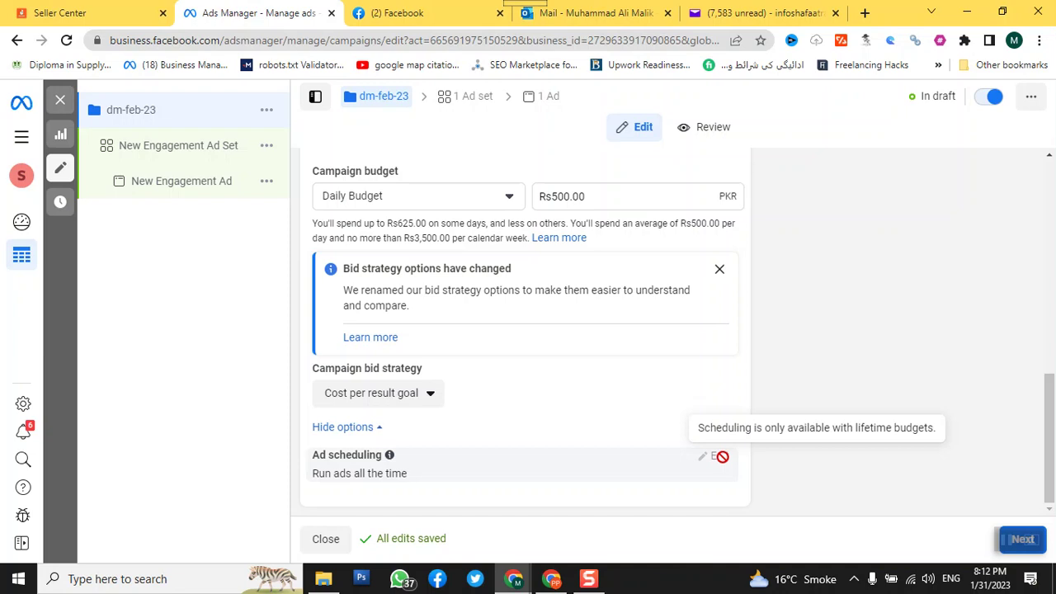
# Step: Switch the campaign budget type to Lifetime Budget and set the amount to 8000 PKR
pyautogui.click(479, 200)
pyautogui.click(411, 258)
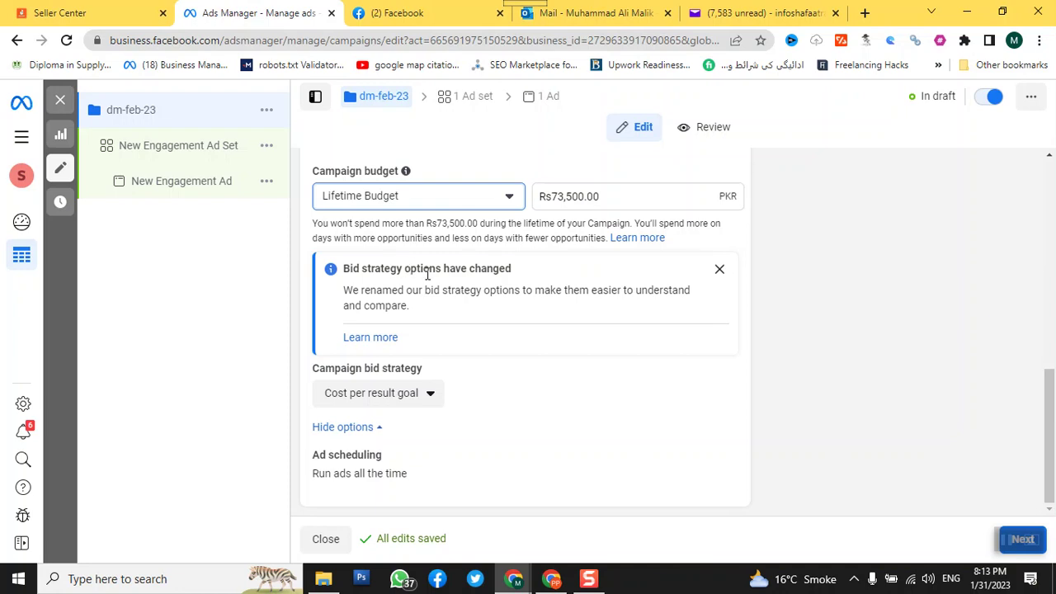
pyautogui.moveTo(599, 197); pyautogui.dragTo(520, 201)
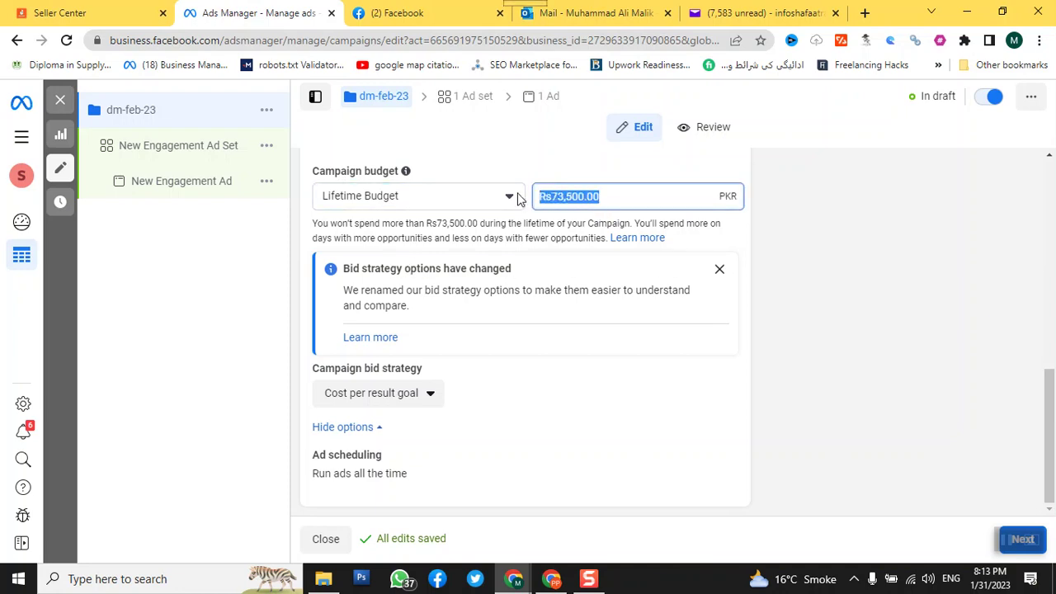
pyautogui.write('8000')
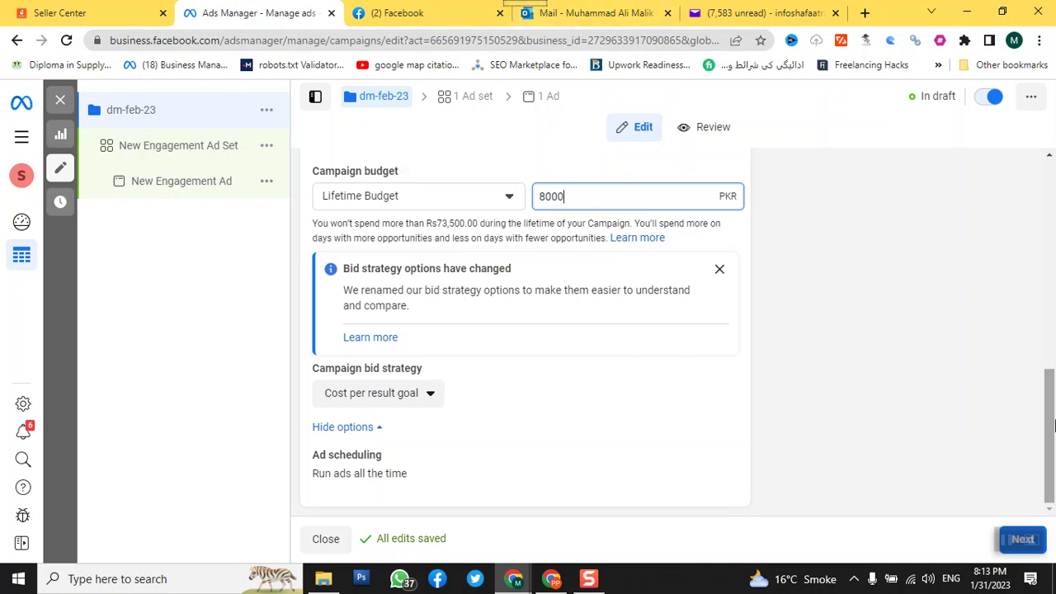
pyautogui.click(835, 368)
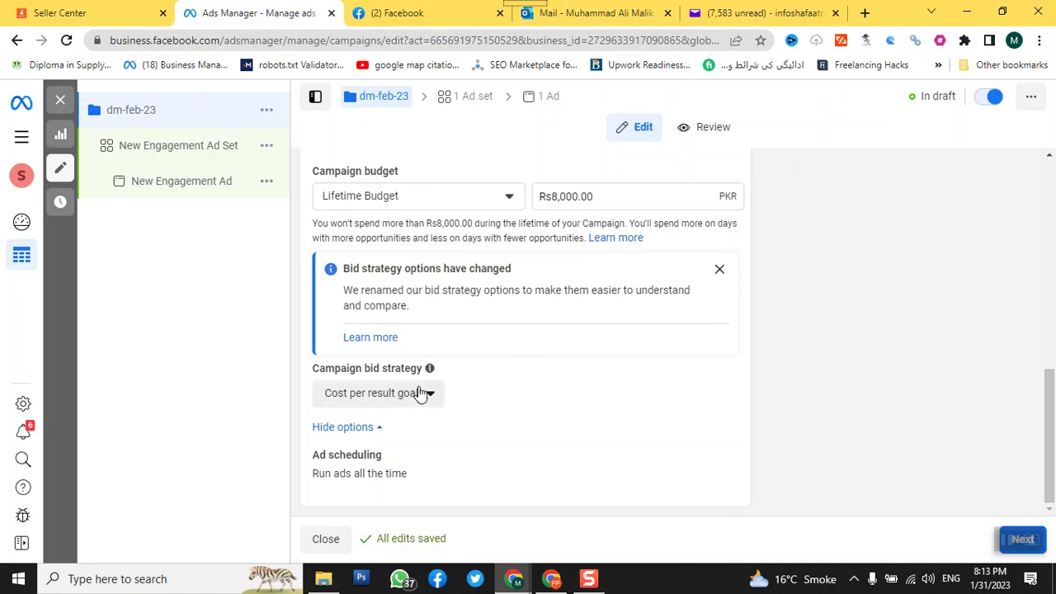
# Step: Set the lifetime campaign budget to 10,000 PKR and enable running ads on a schedule
pyautogui.moveTo(392, 455)
pyautogui.moveTo(616, 199); pyautogui.dragTo(509, 202)
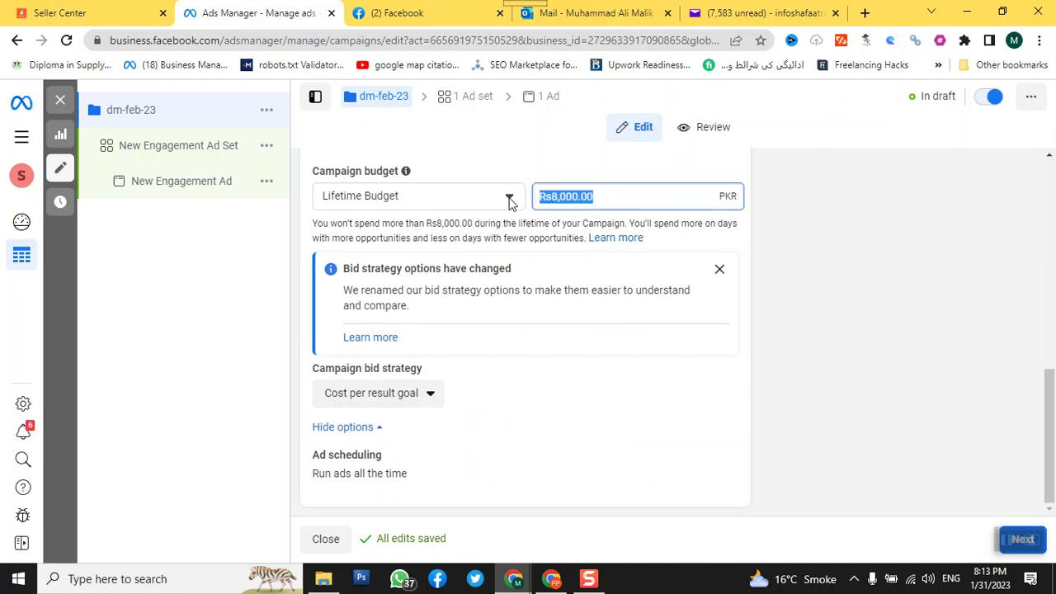
pyautogui.write('10000')
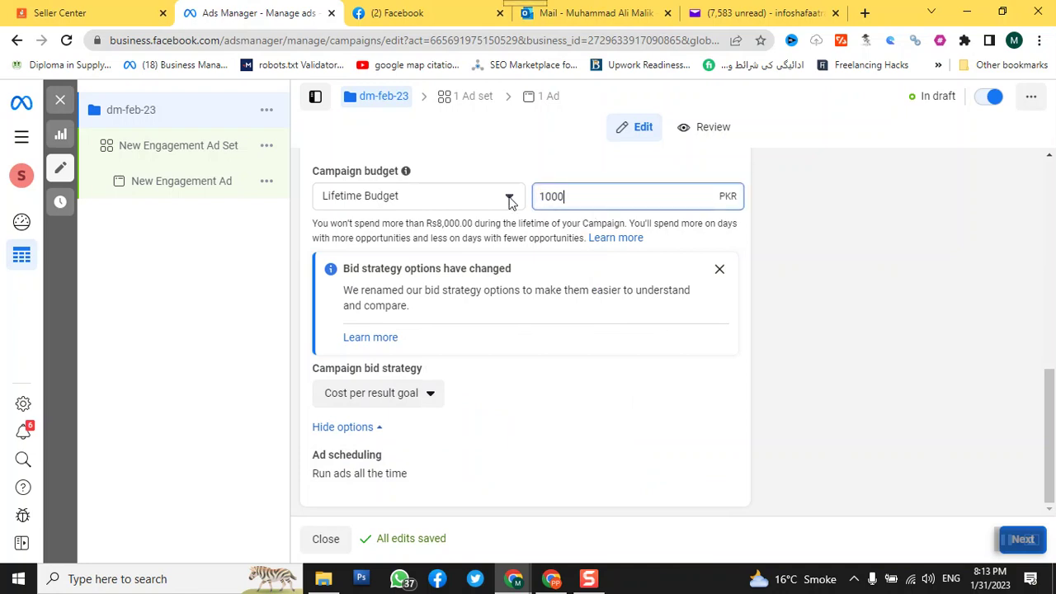
pyautogui.click(816, 297)
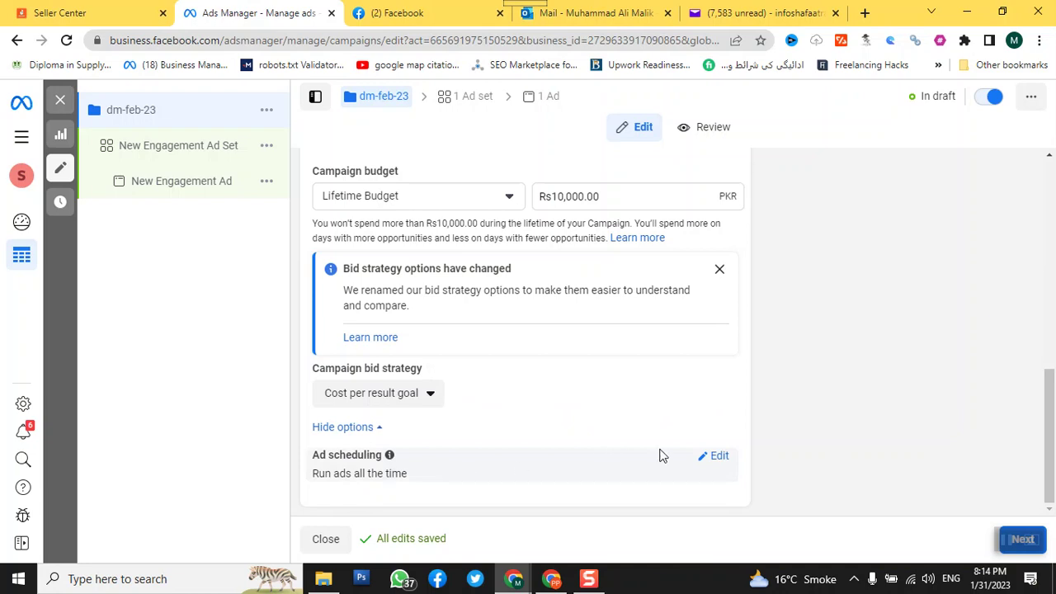
pyautogui.click(721, 457)
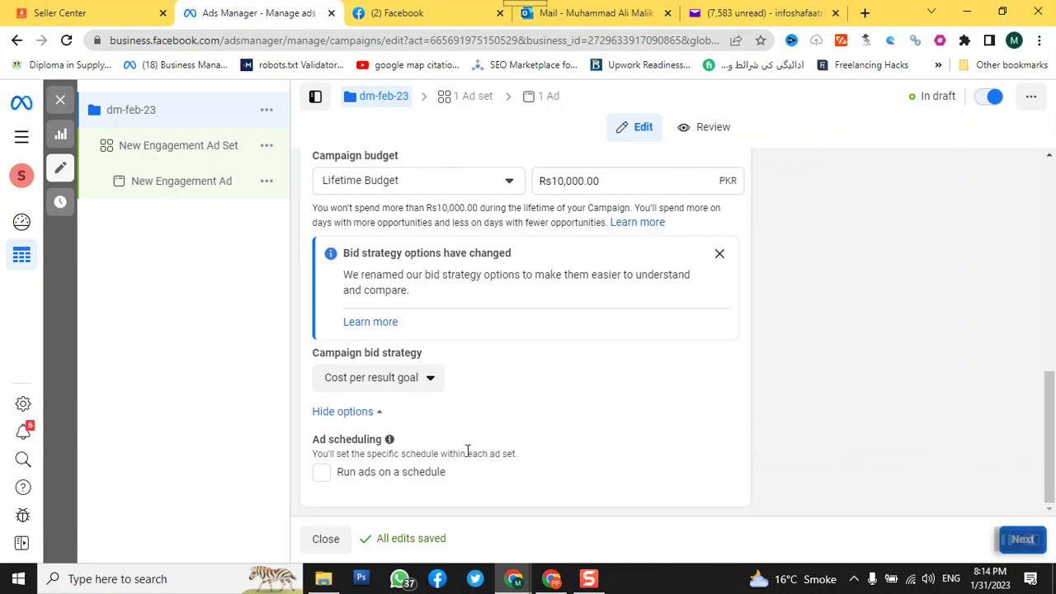
pyautogui.click(321, 476)
# Step: Open the campaign's engagement ad set and select its whole name for editing
pyautogui.click(197, 152)
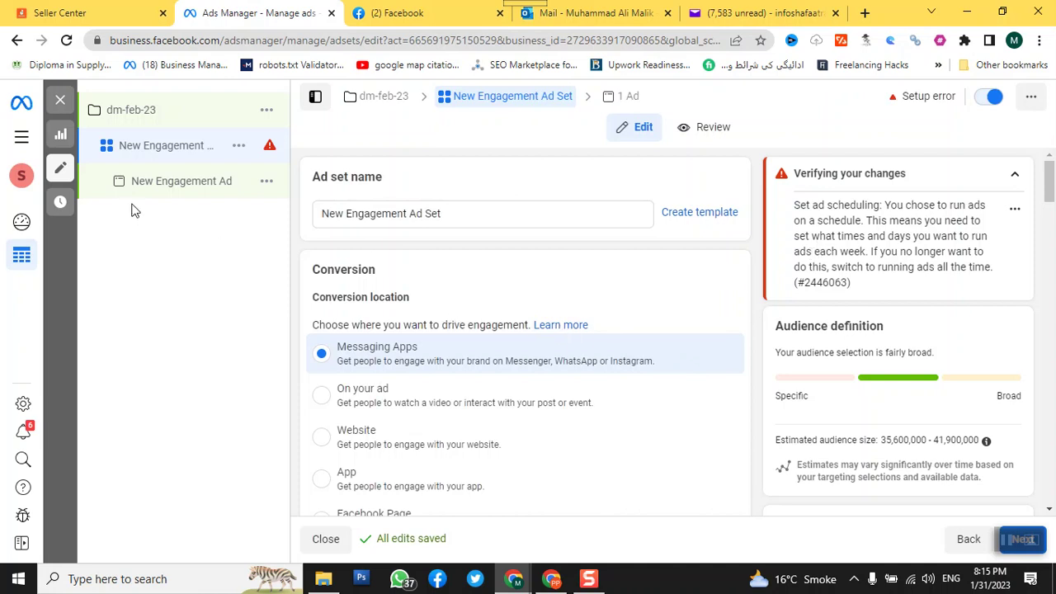
pyautogui.click(460, 213)
pyautogui.hotkey('ctrl', 'a')
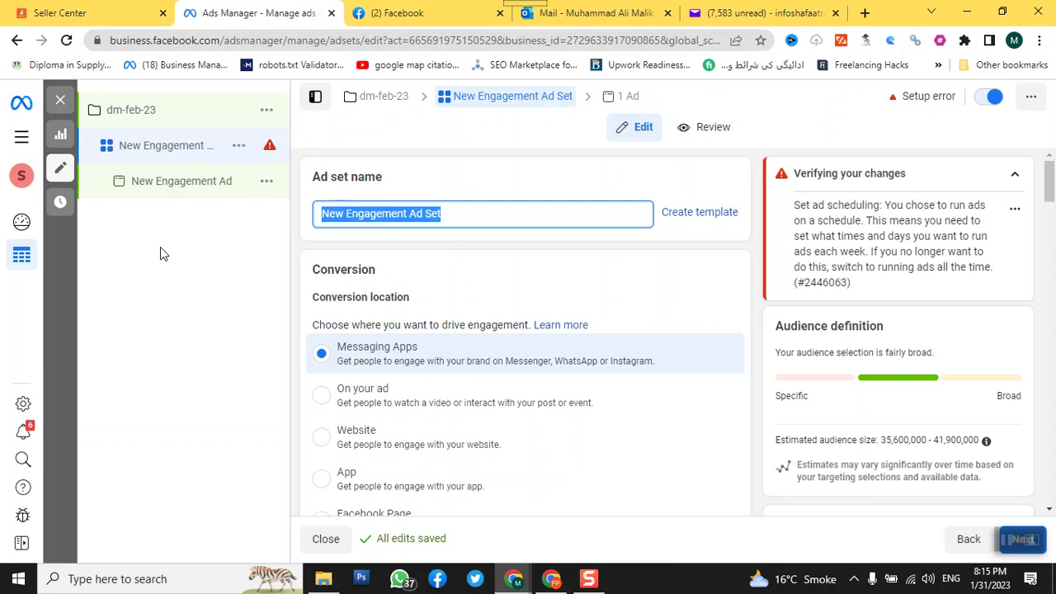
# Step: Review the ad set's conversion locations and keep Click to message as the ad type
pyautogui.scroll(-1, 711, 327)
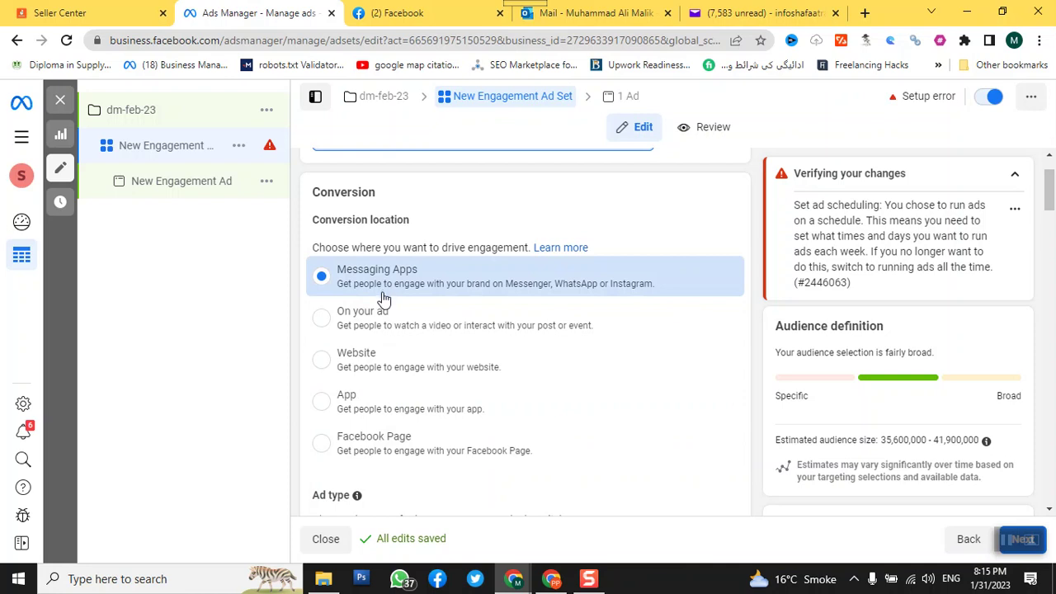
pyautogui.scroll(-3, 695, 323)
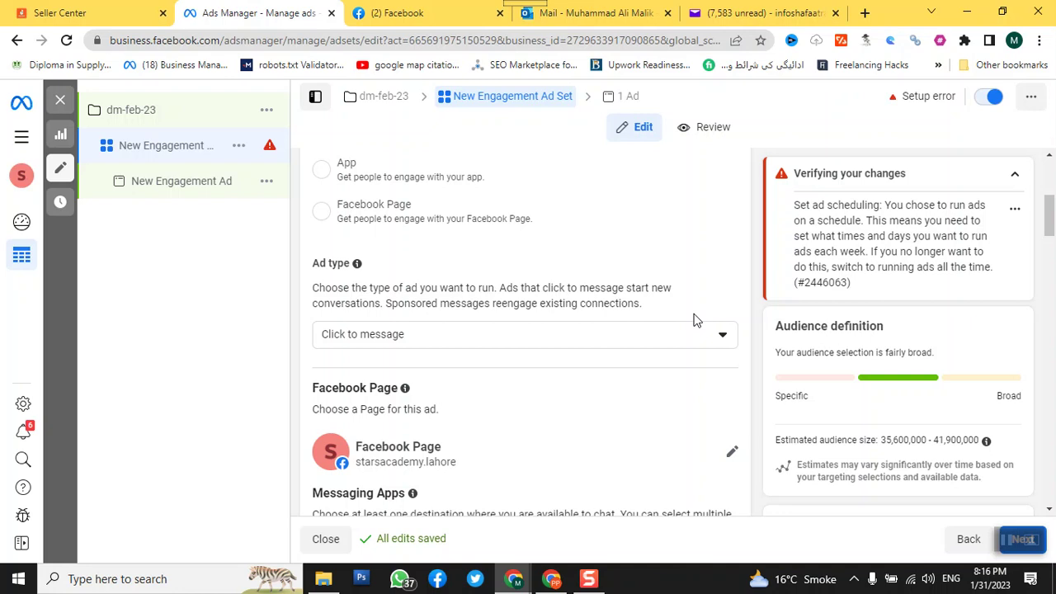
pyautogui.click(452, 334)
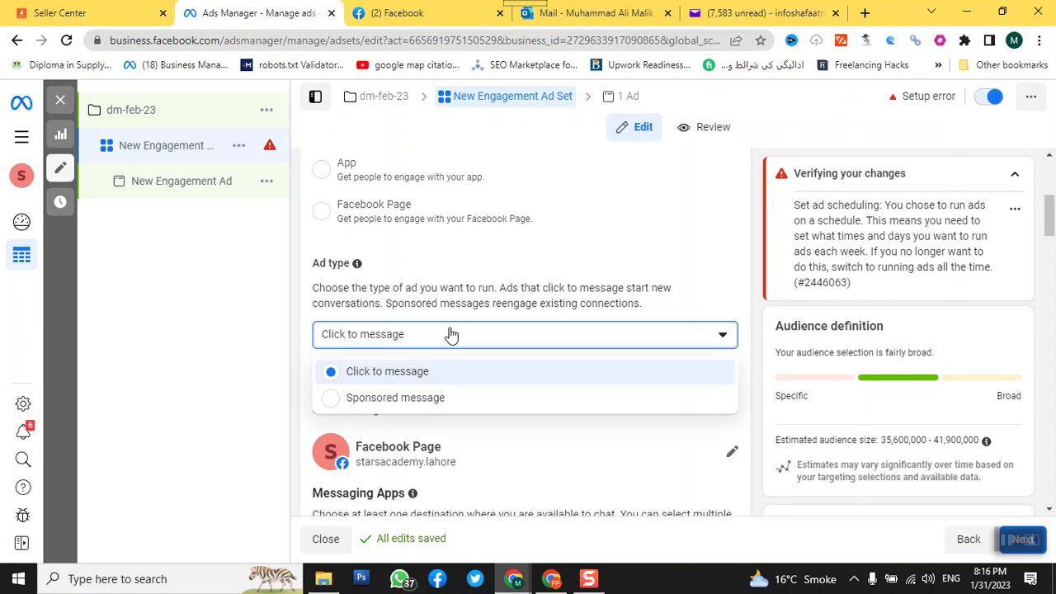
pyautogui.click(451, 334)
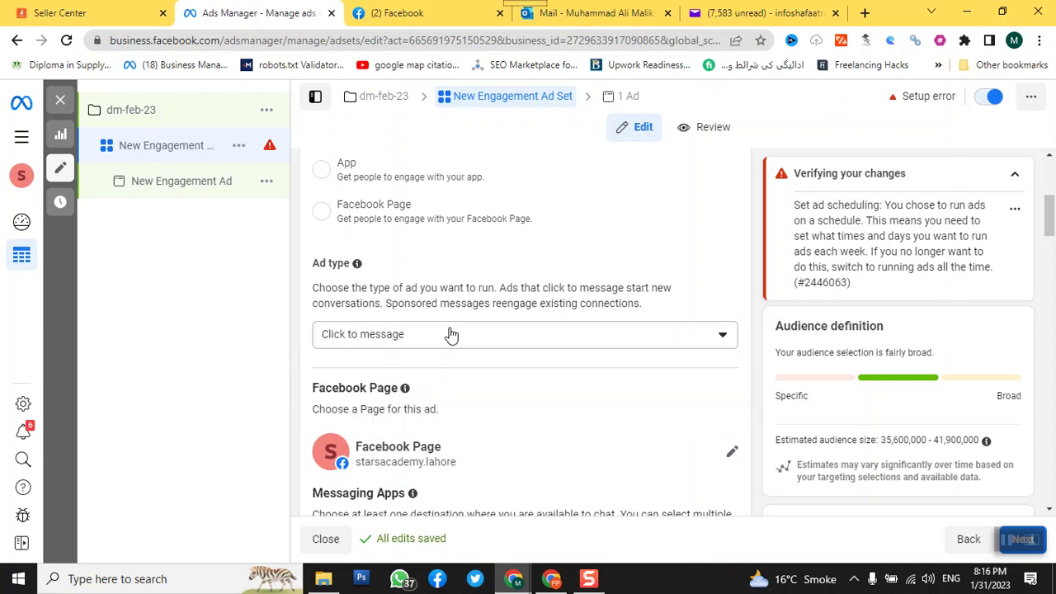
pyautogui.click(372, 345)
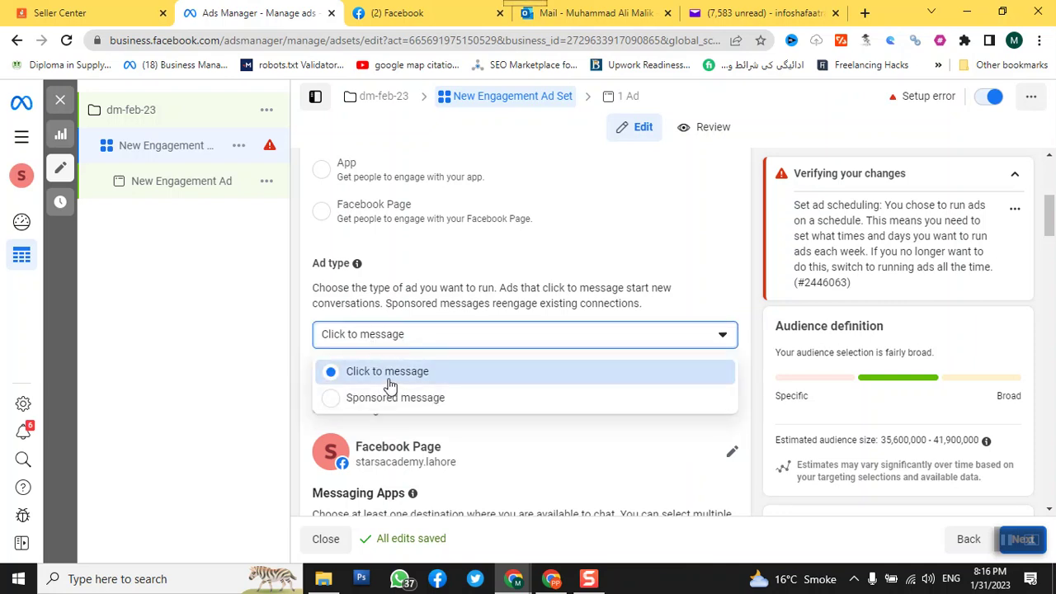
pyautogui.click(389, 381)
# Step: Choose Najeeb Solutions as the Facebook Page for the ad set
pyautogui.scroll(-2, 558, 385)
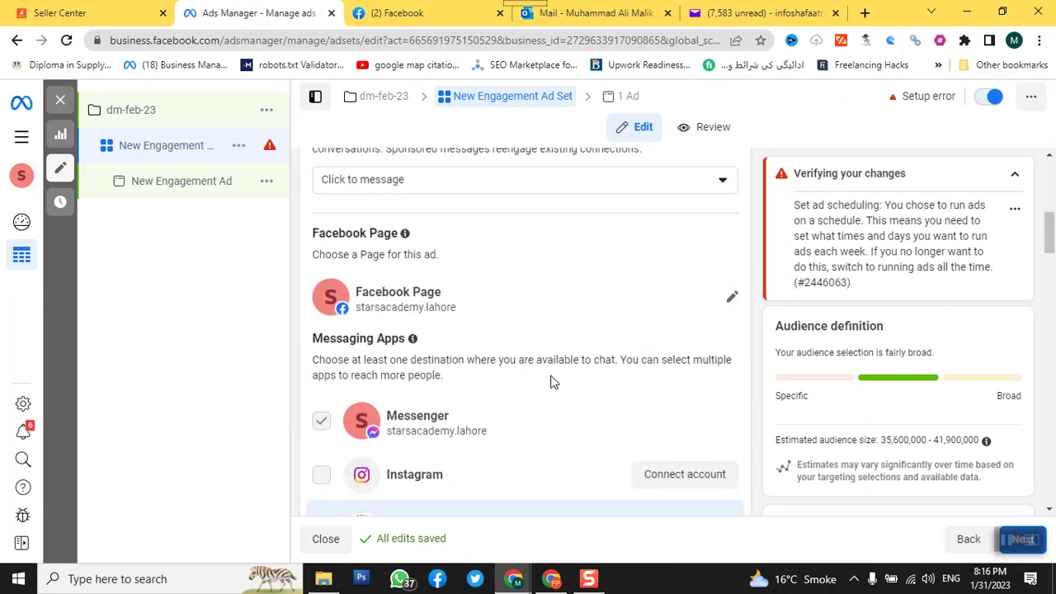
pyautogui.scroll(-1, 554, 382)
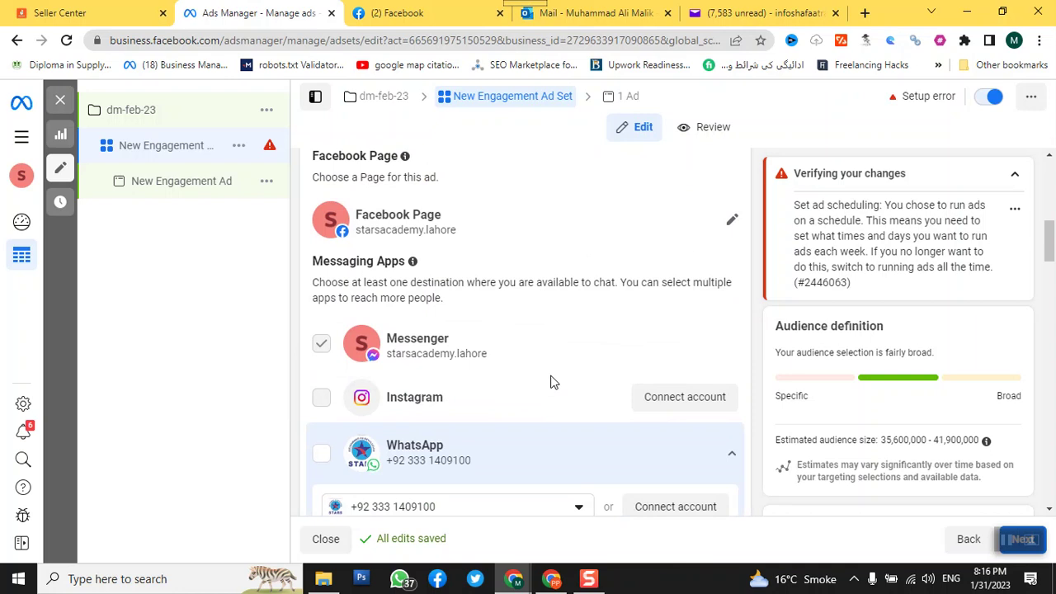
pyautogui.scroll(1, 524, 382)
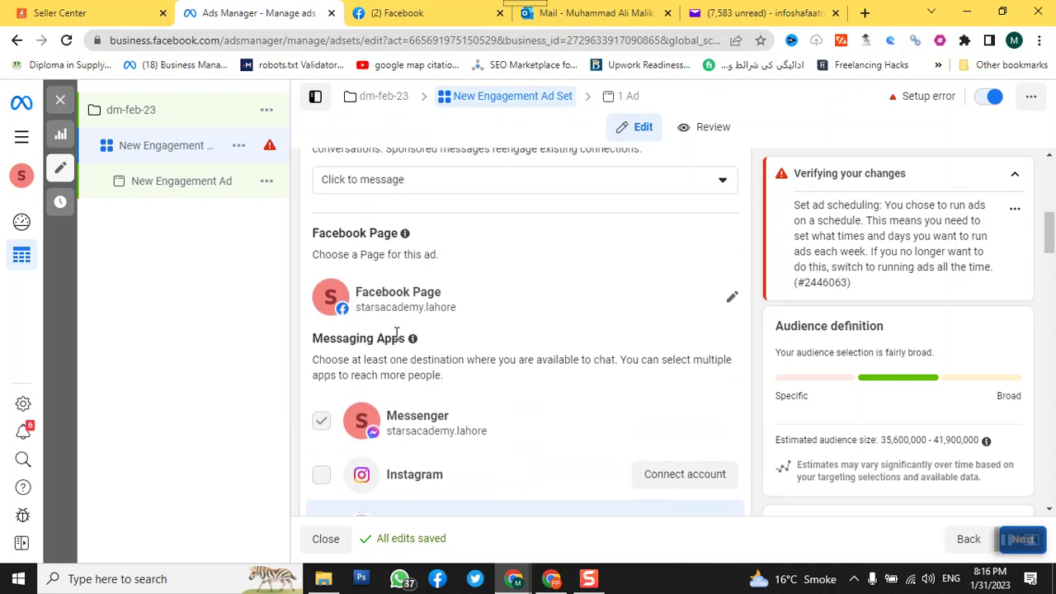
pyautogui.scroll(1, 396, 333)
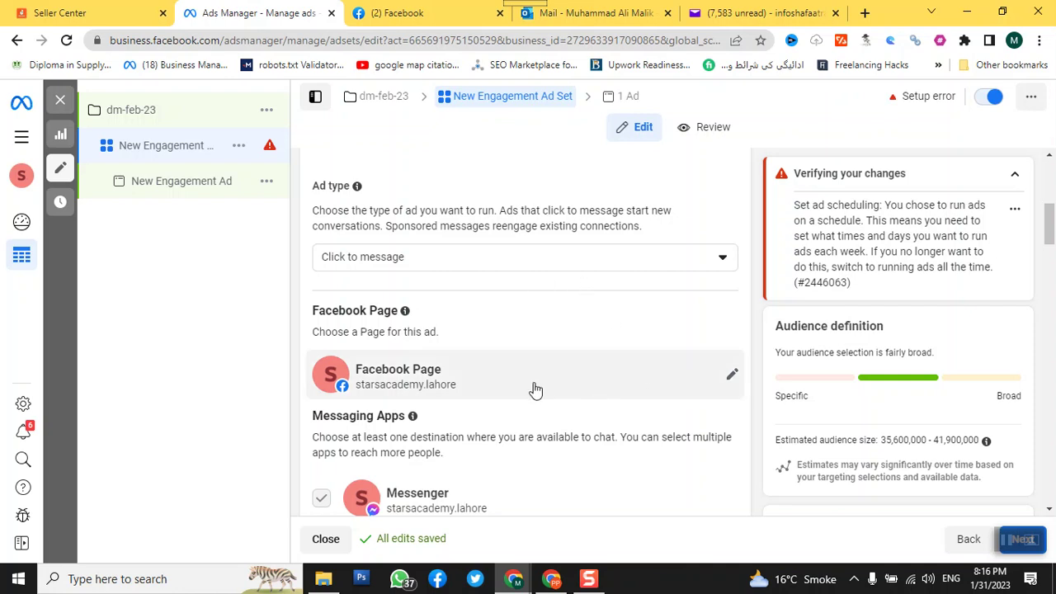
pyautogui.click(729, 378)
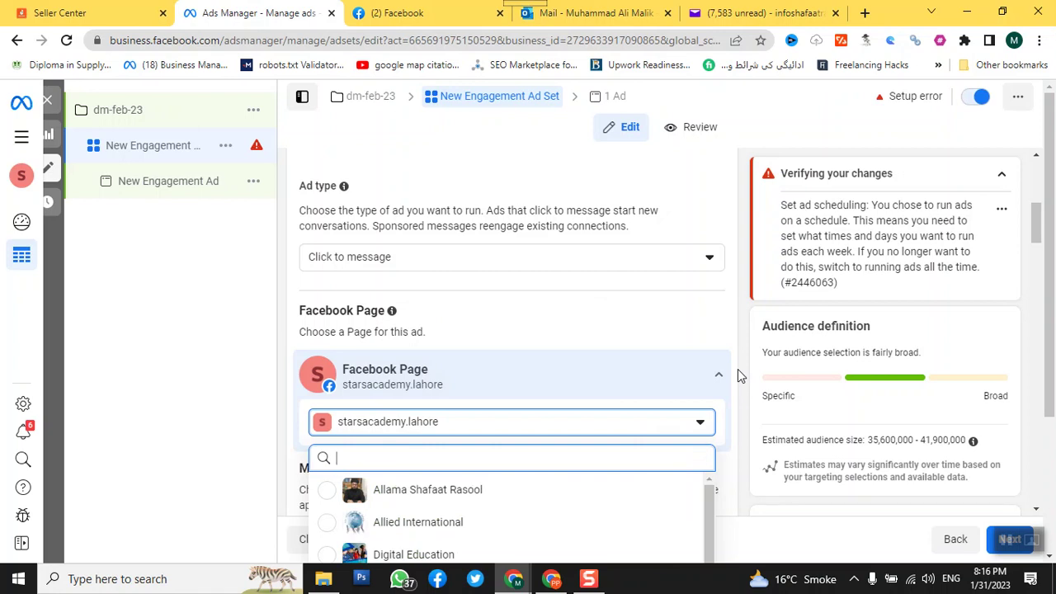
pyautogui.scroll(-2, 621, 441)
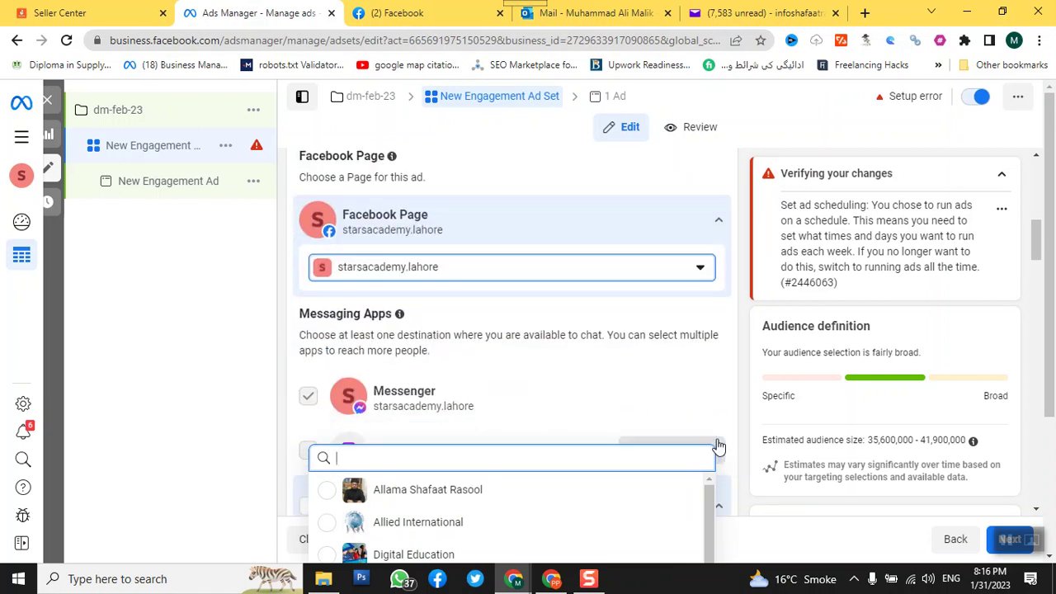
pyautogui.scroll(-3, 714, 487)
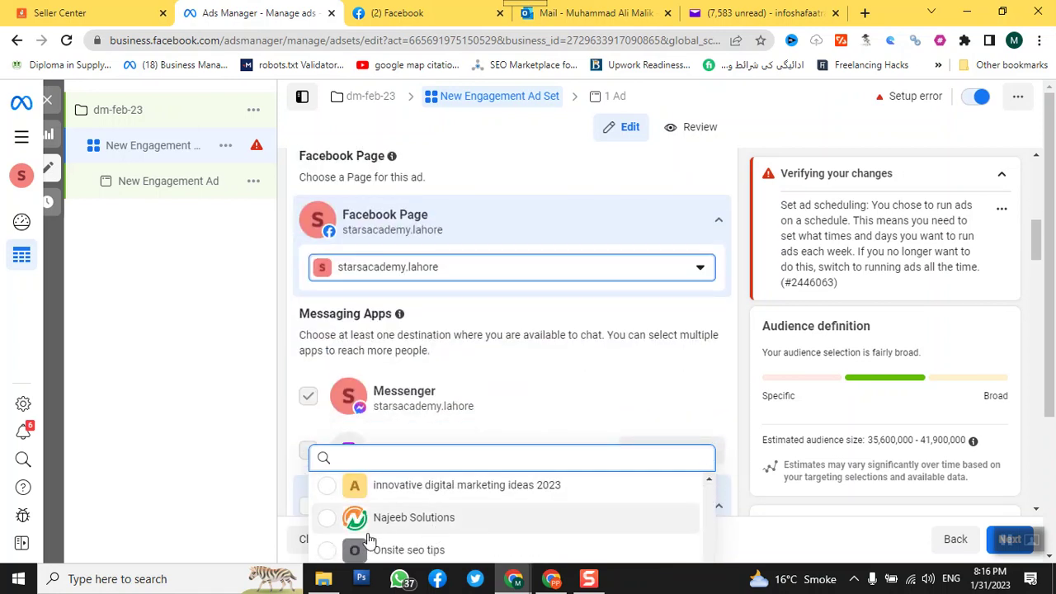
pyautogui.click(324, 520)
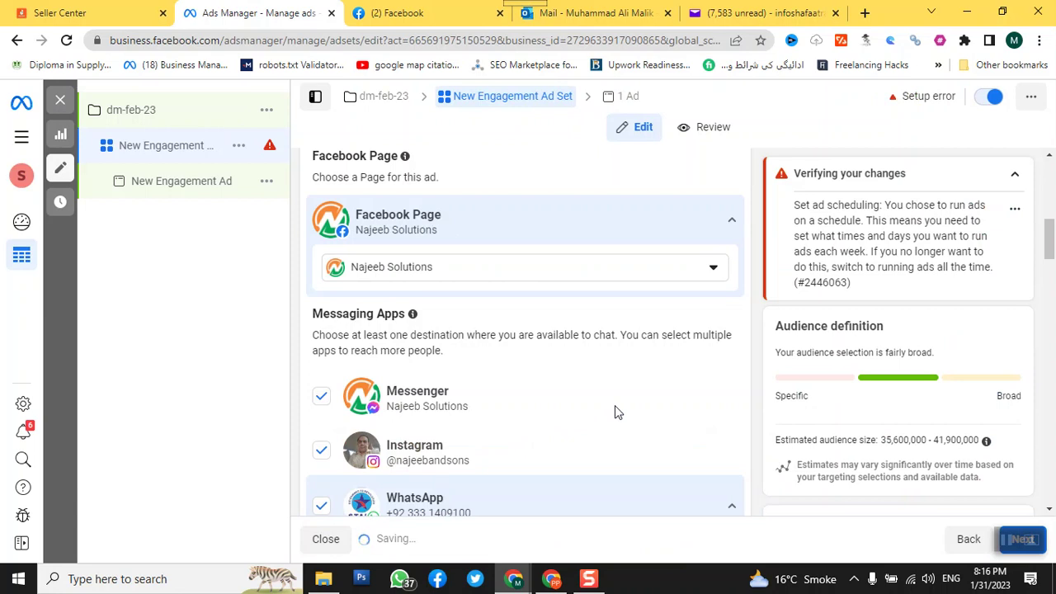
# Step: Deselect Instagram and Messenger as messaging apps, leaving only WhatsApp selected
pyautogui.scroll(-2, 615, 412)
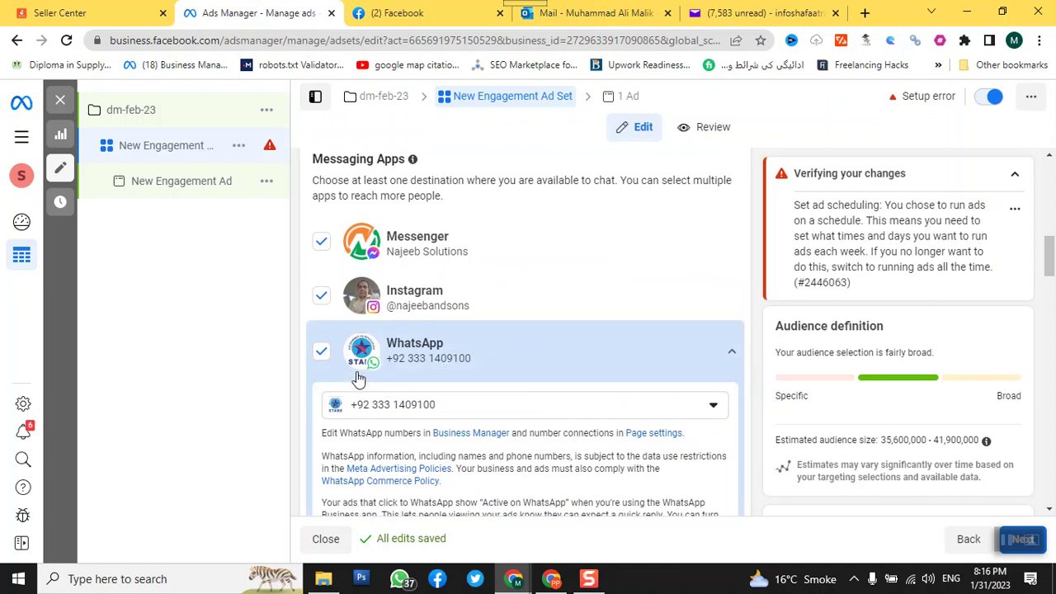
pyautogui.scroll(1, 346, 381)
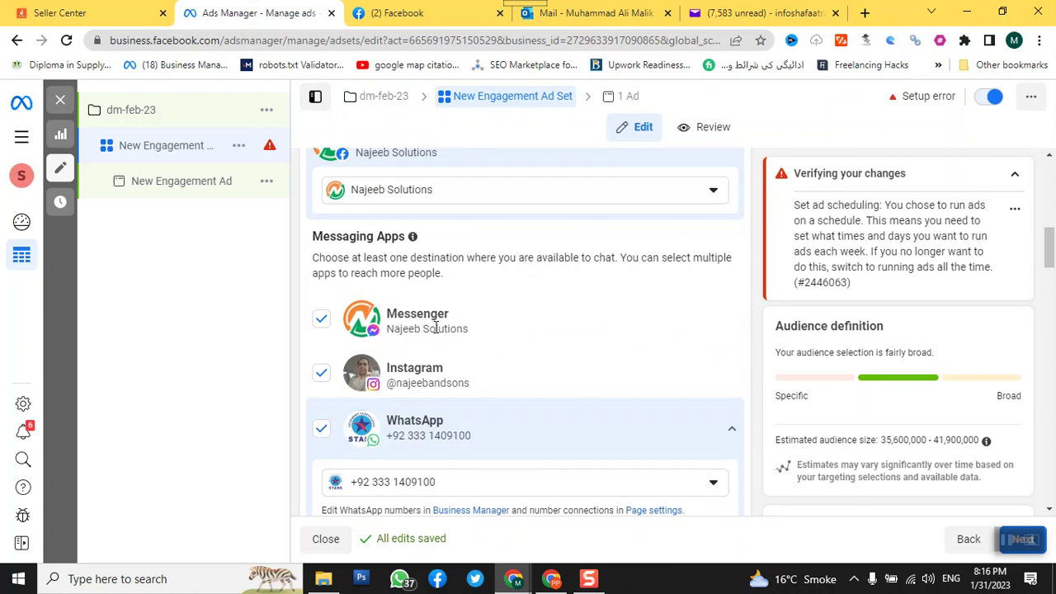
pyautogui.click(322, 374)
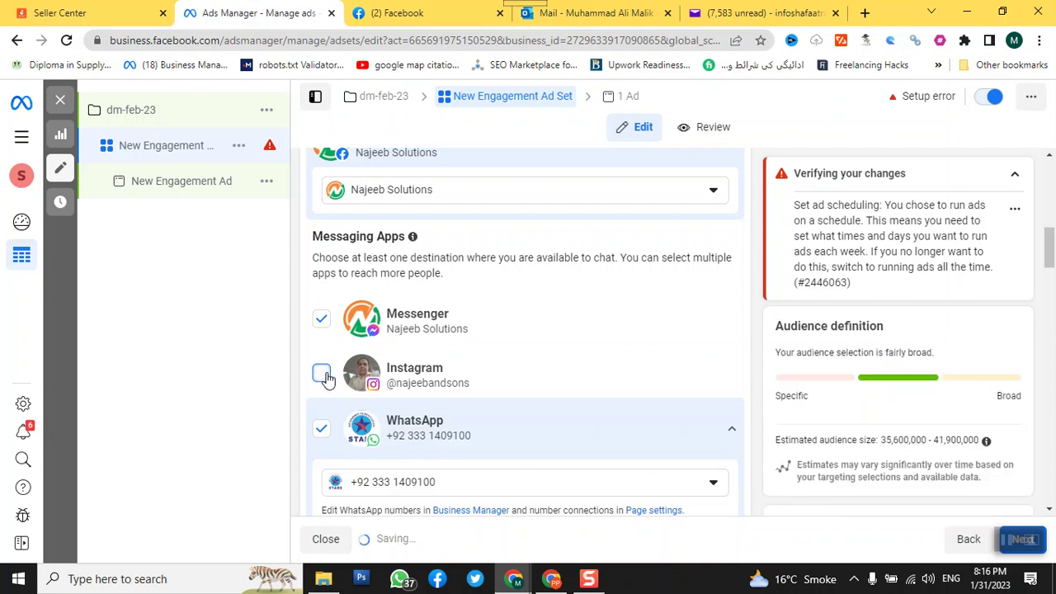
pyautogui.click(321, 320)
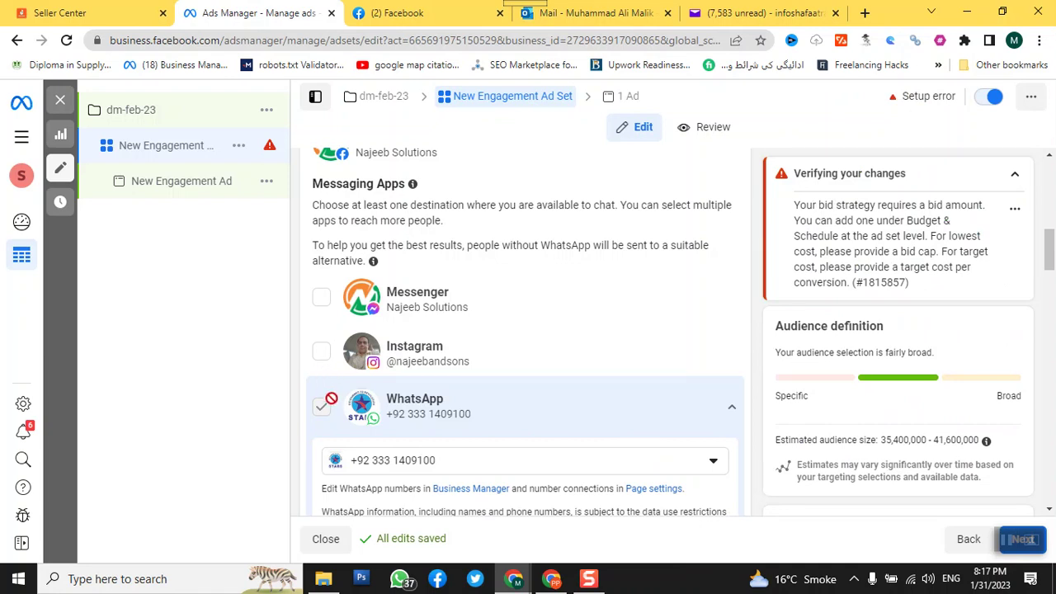
# Step: Select the WhatsApp number connected to Najeeb Solutions, rather than the one connected to its business account
pyautogui.click(715, 466)
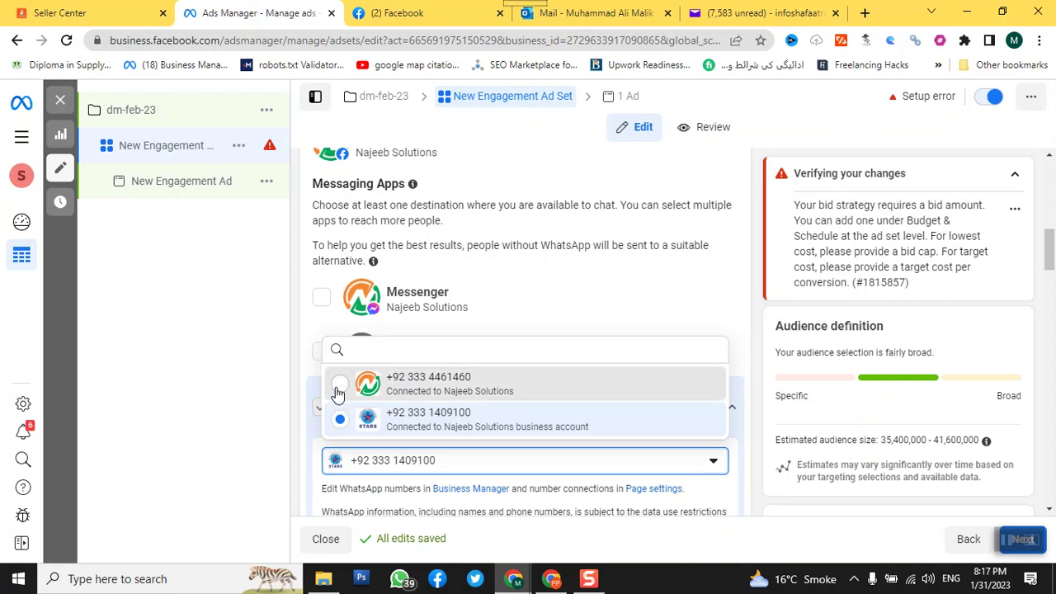
pyautogui.click(337, 385)
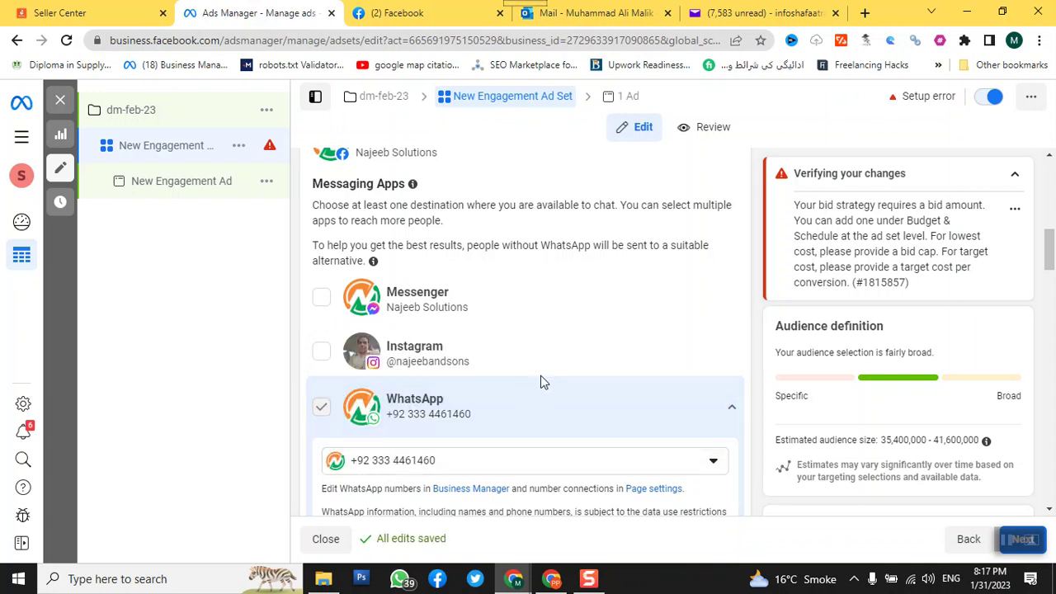
pyautogui.scroll(-2, 540, 381)
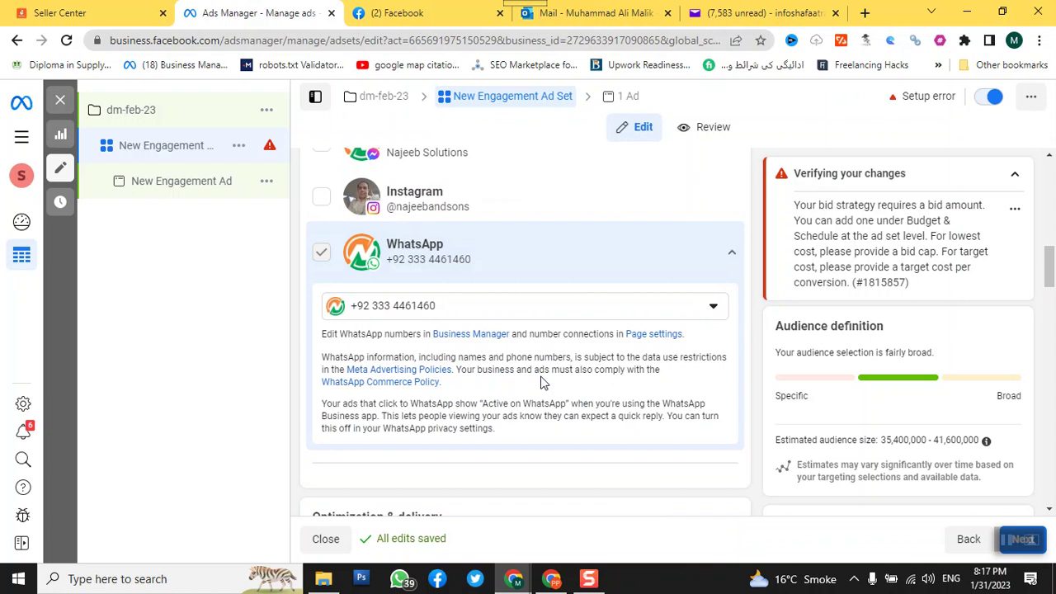
# Step: Edit the optimization for ad delivery and choose Conversations
pyautogui.scroll(-1, 540, 381)
pyautogui.scroll(-2, 541, 382)
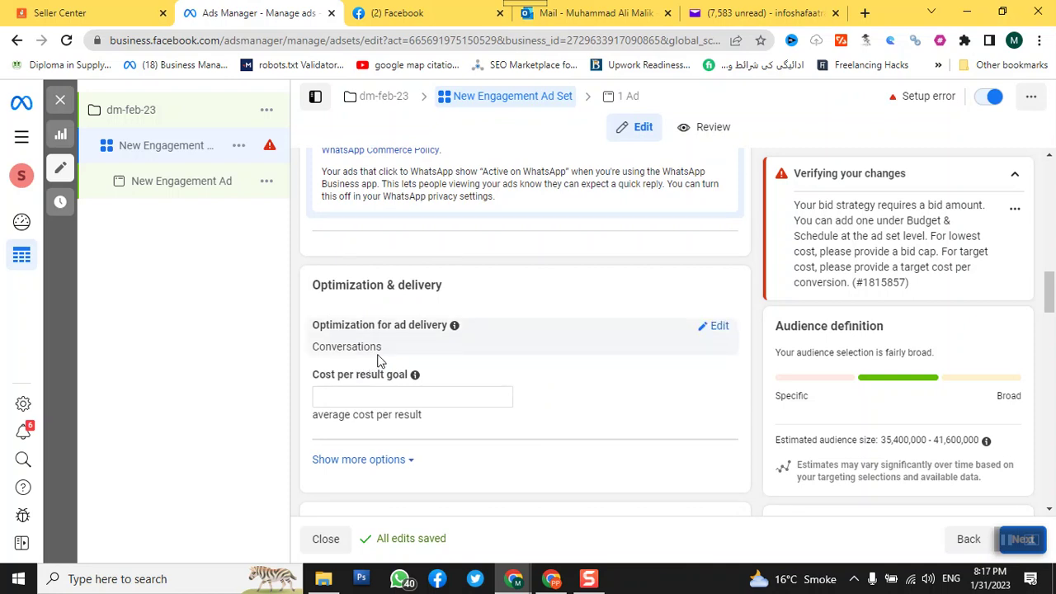
pyautogui.click(714, 326)
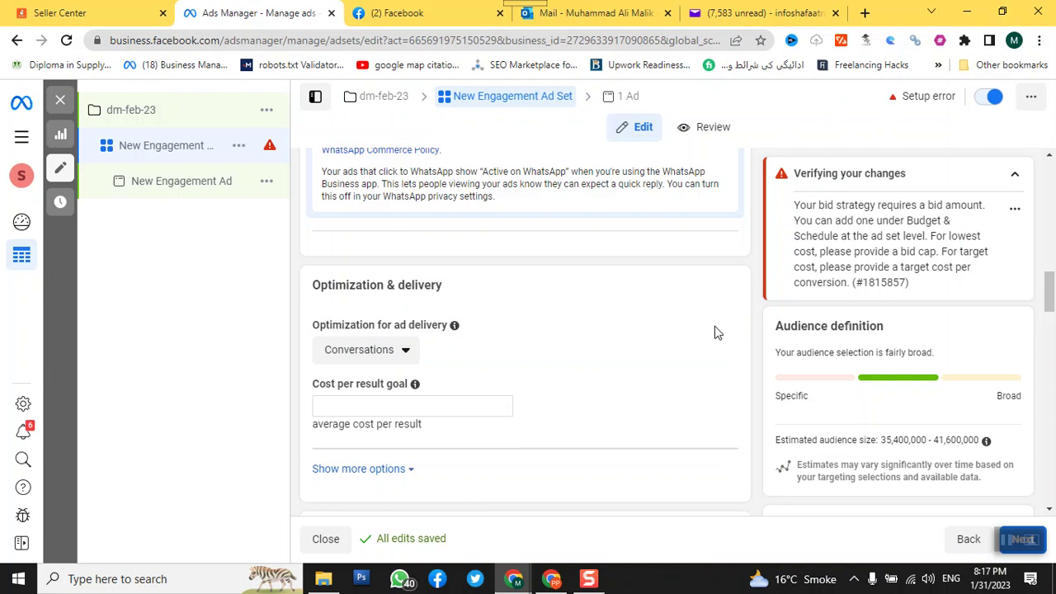
pyautogui.click(385, 353)
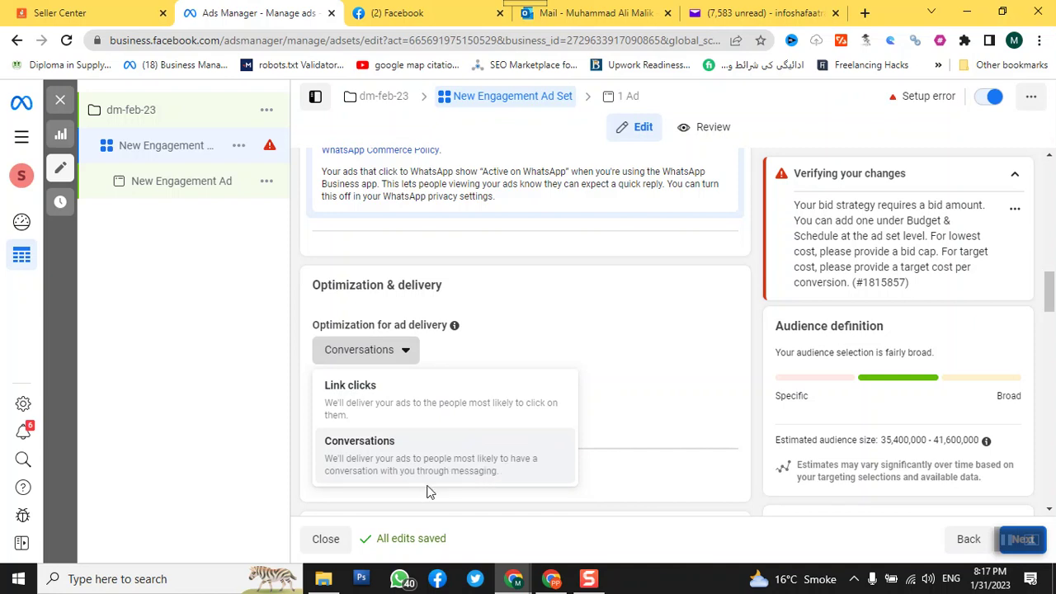
pyautogui.click(363, 460)
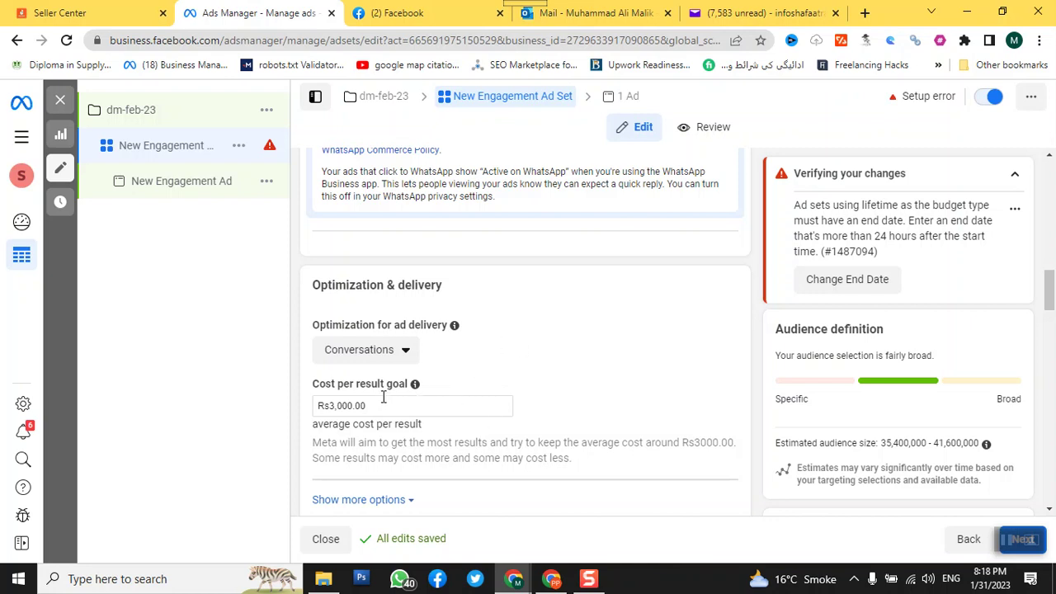
# Step: Set the cost per result goal to Rs12.00
pyautogui.moveTo(389, 405); pyautogui.dragTo(328, 406)
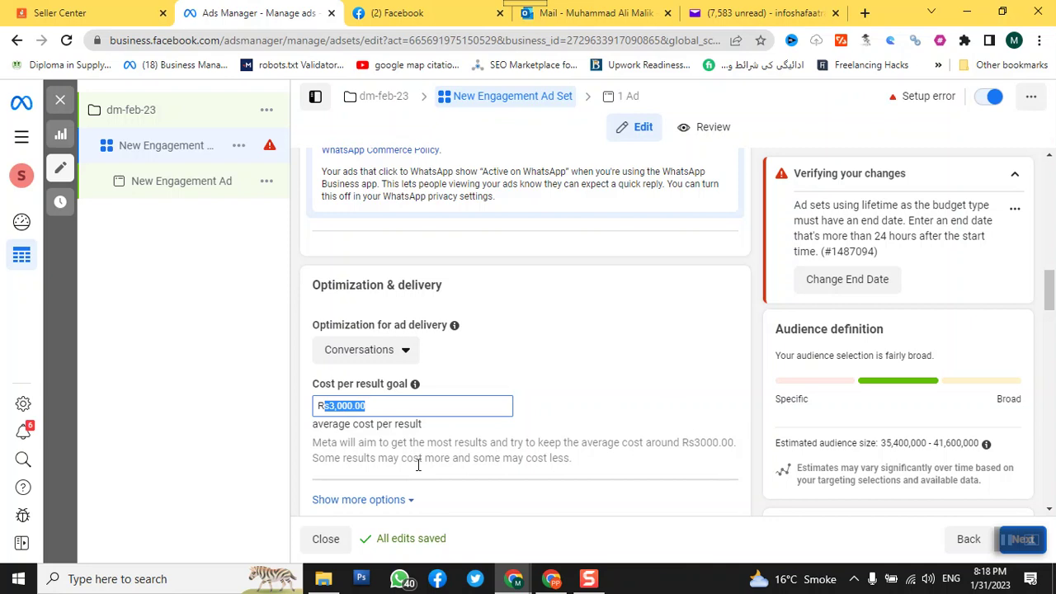
pyautogui.write('12')
pyautogui.click(556, 394)
pyautogui.scroll(-1, 556, 394)
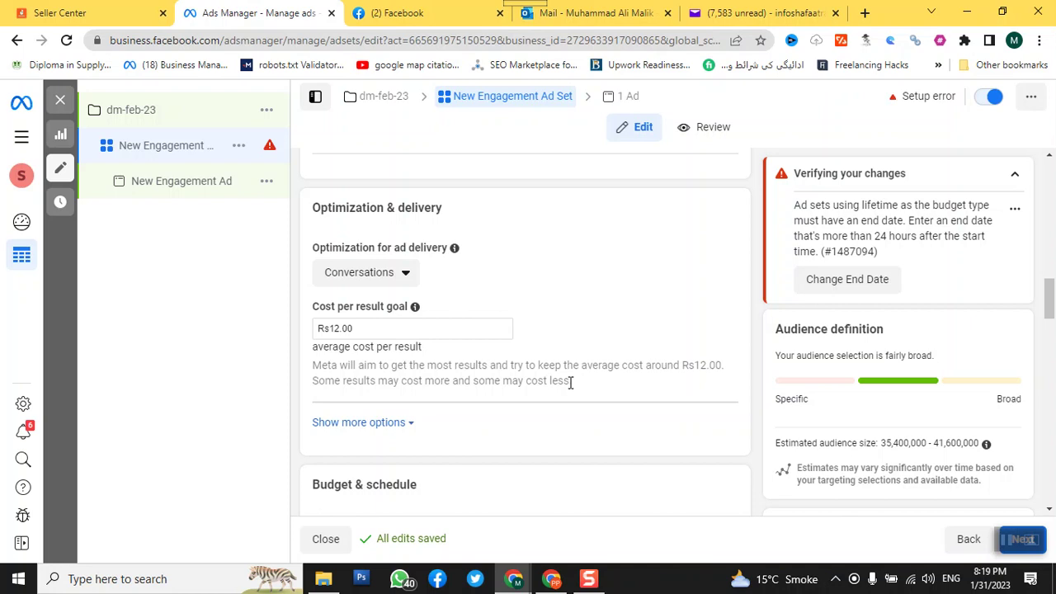
# Step: Show the additional delivery options and change the optimization for ad delivery to Link clicks
pyautogui.scroll(-1, 507, 376)
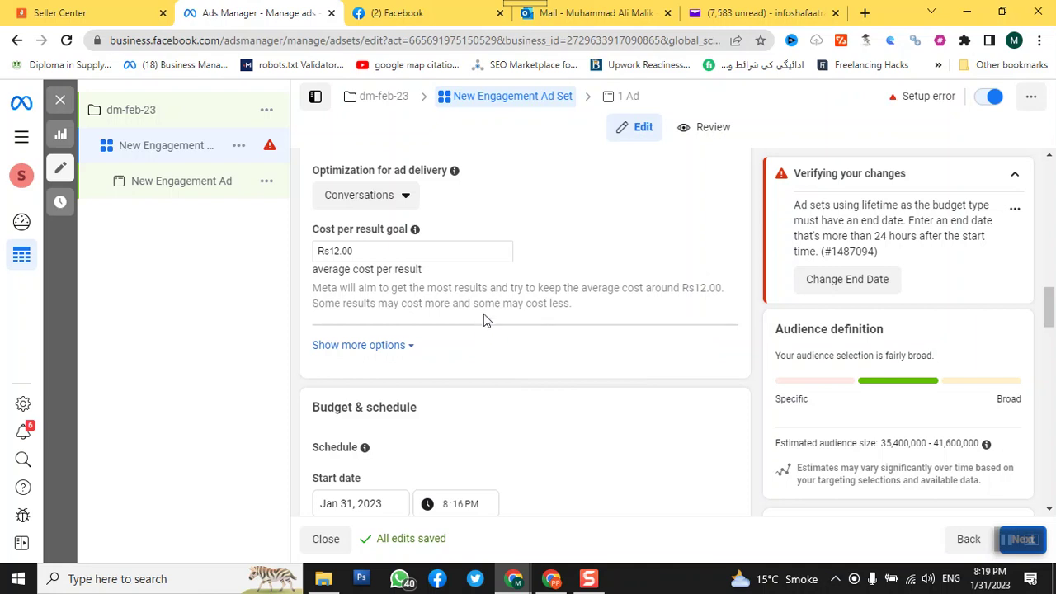
pyautogui.scroll(-1, 483, 313)
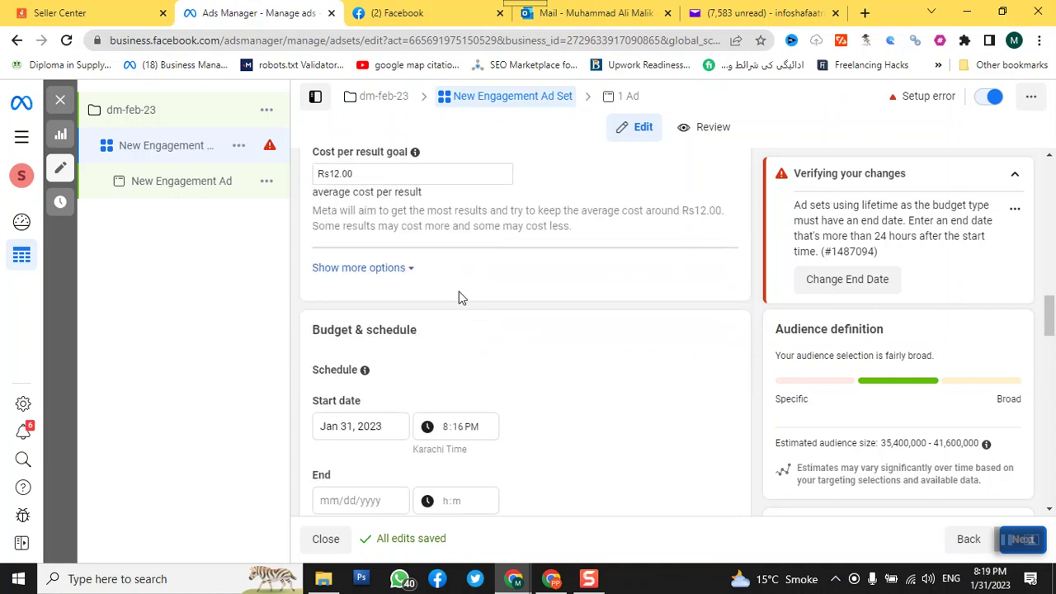
pyautogui.click(388, 269)
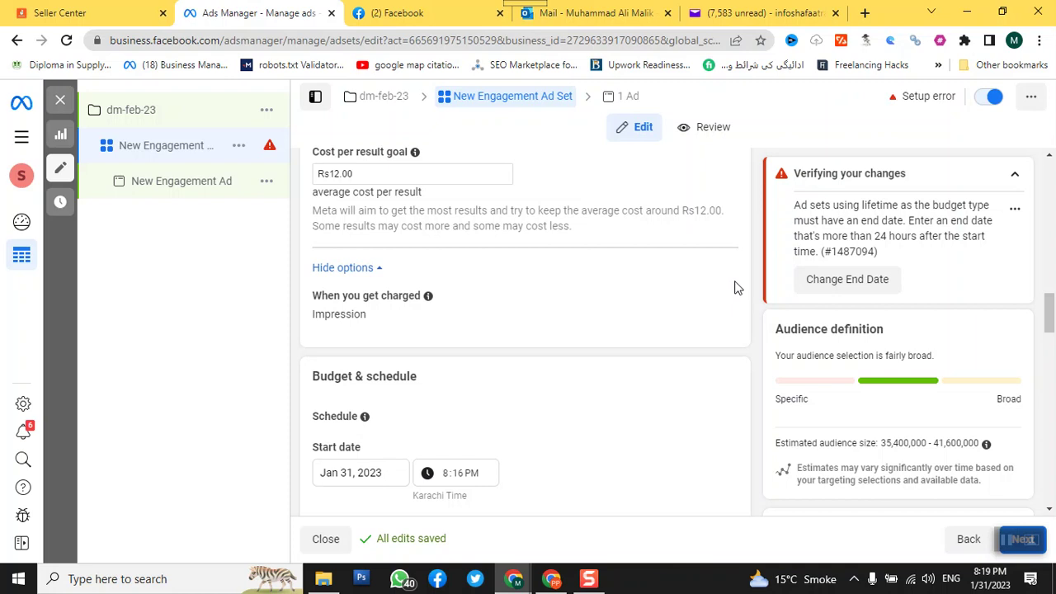
pyautogui.scroll(2, 721, 247)
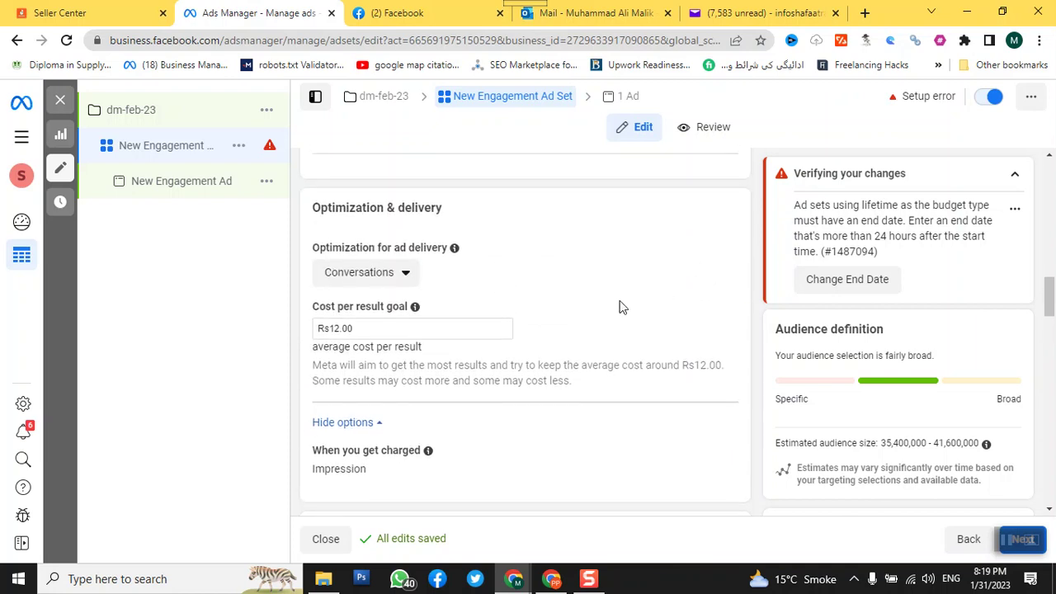
pyautogui.click(402, 280)
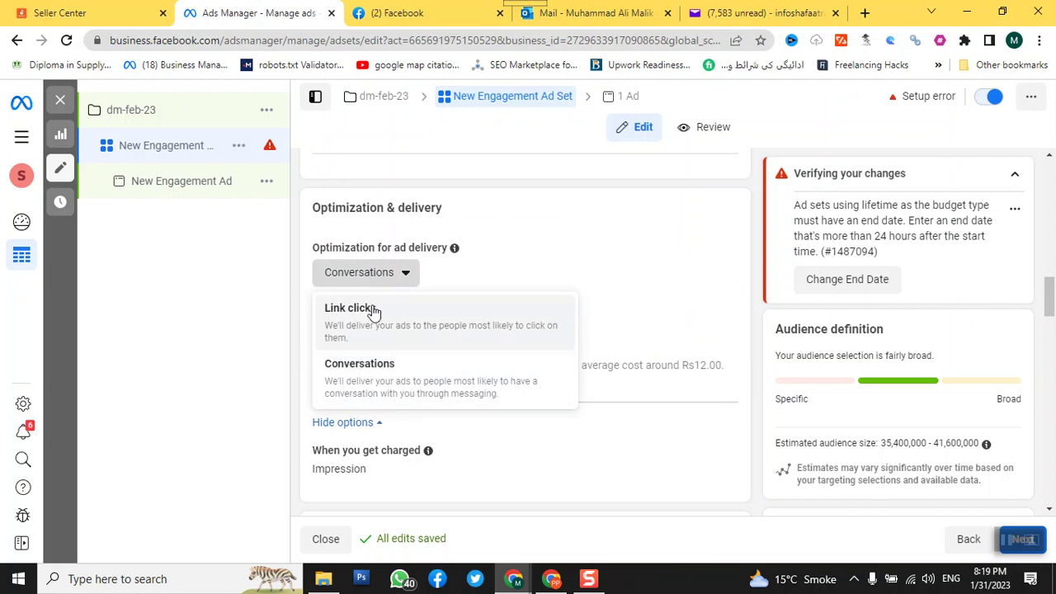
pyautogui.click(373, 312)
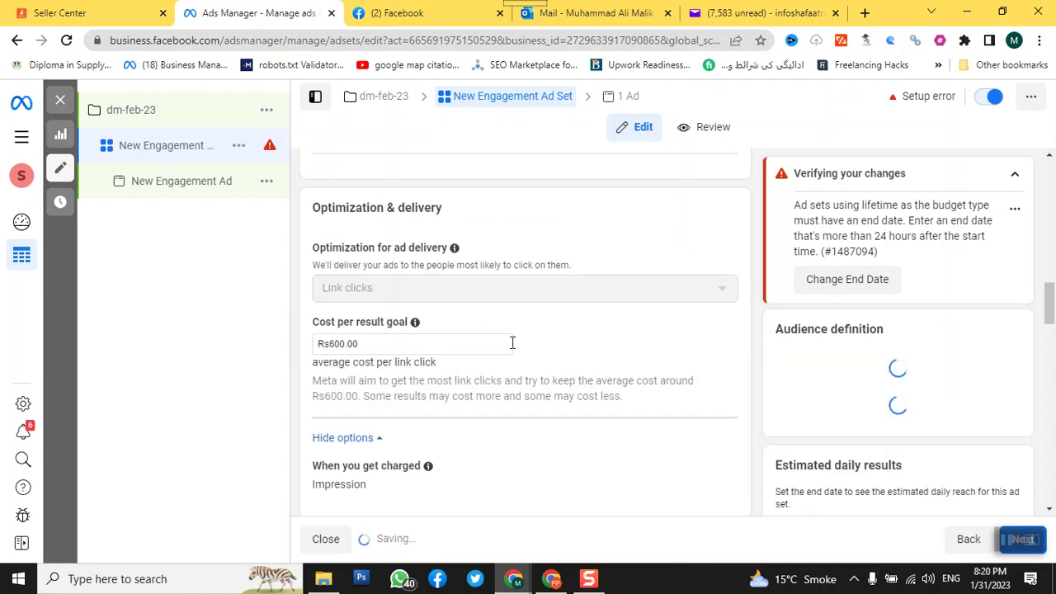
# Step: Open the When you get charged setting for editing and review its Impression and Link click (CPC) options
pyautogui.moveTo(410, 487)
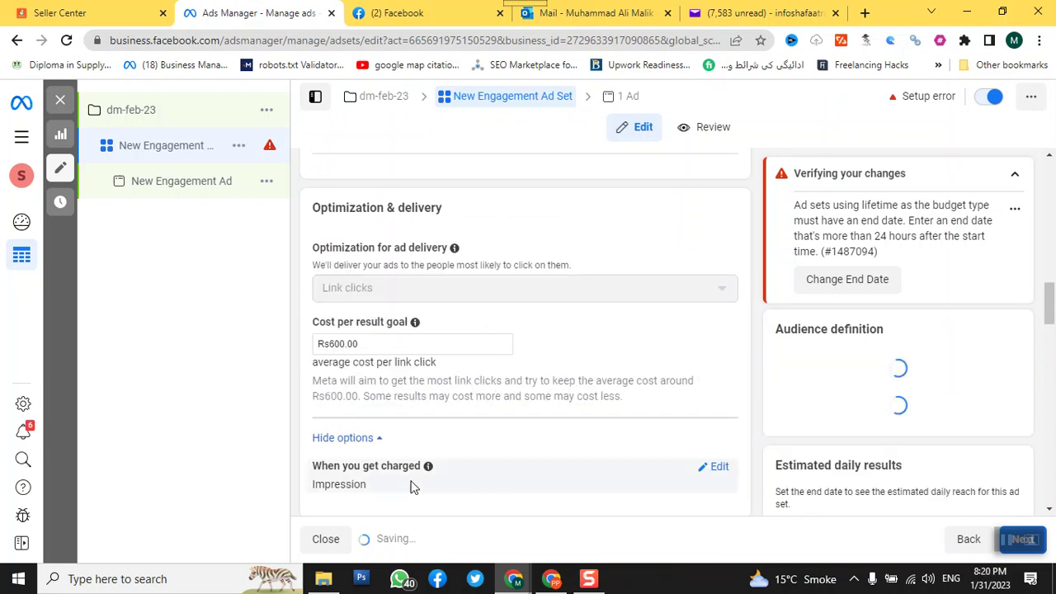
pyautogui.click(720, 467)
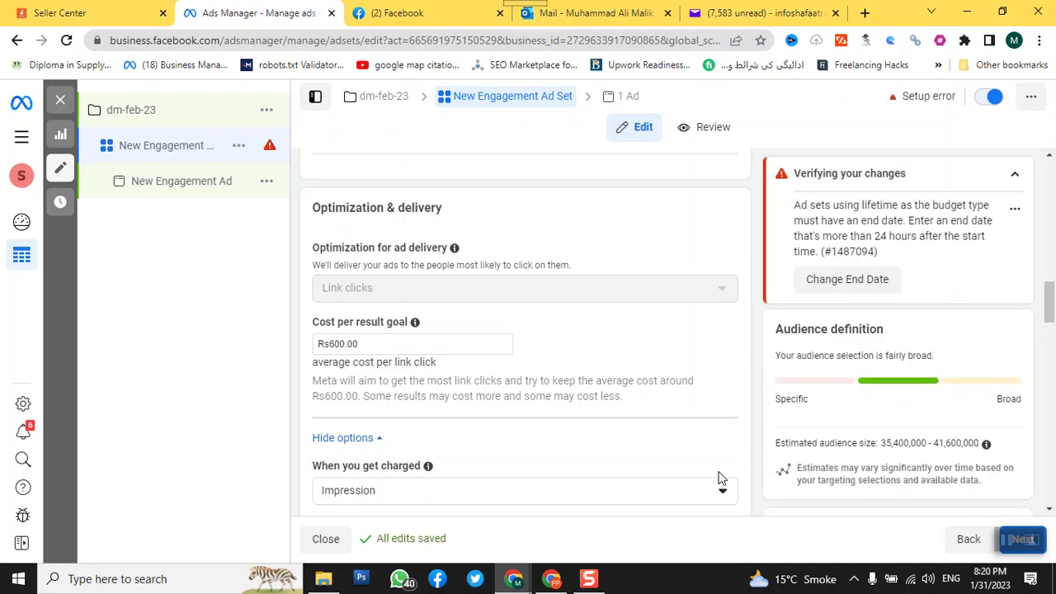
pyautogui.click(718, 490)
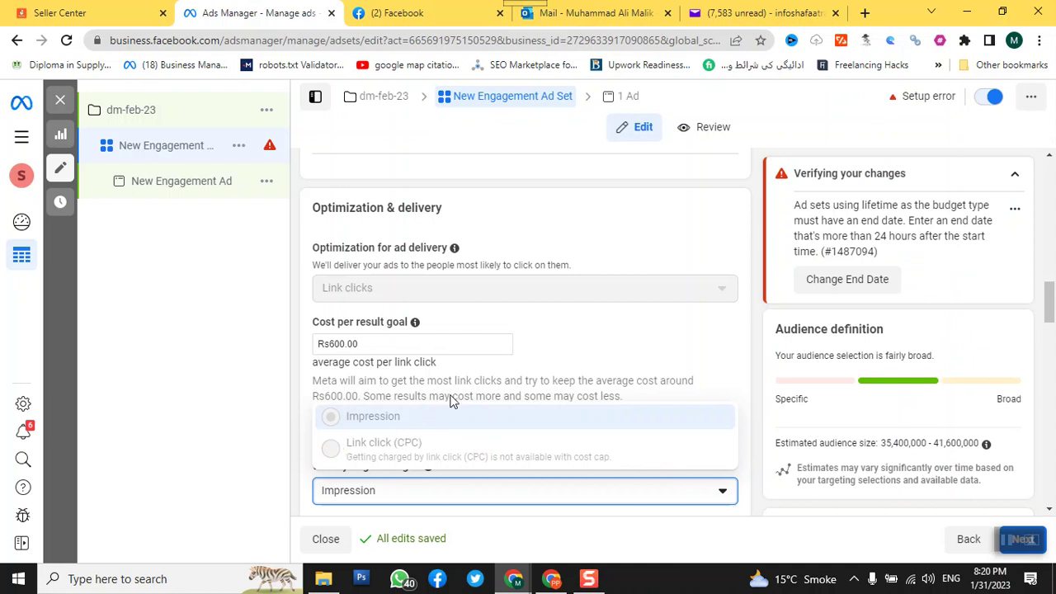
pyautogui.scroll(-1, 450, 425)
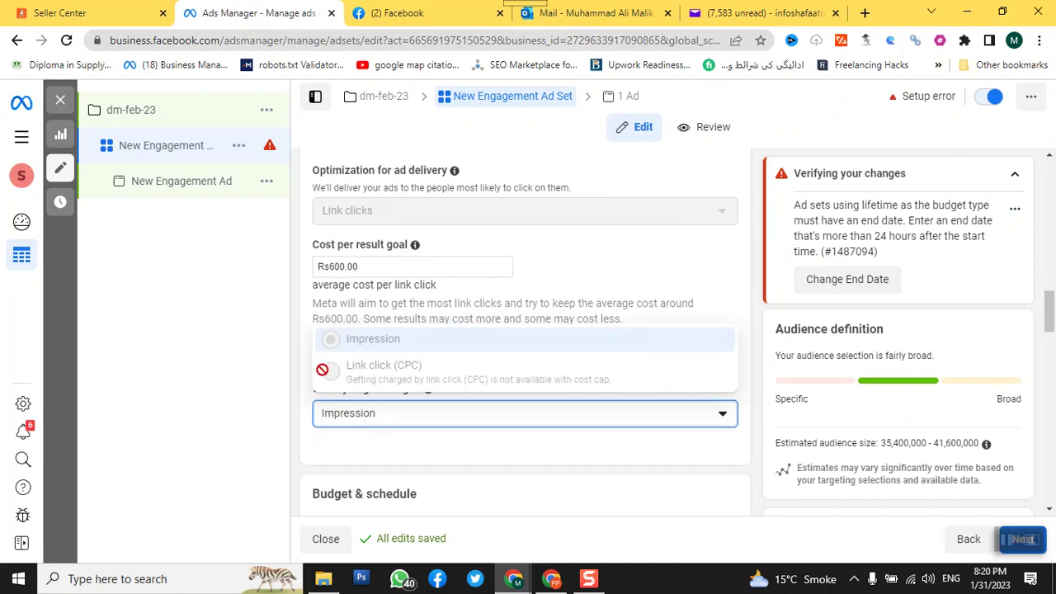
pyautogui.click(267, 402)
pyautogui.click(366, 421)
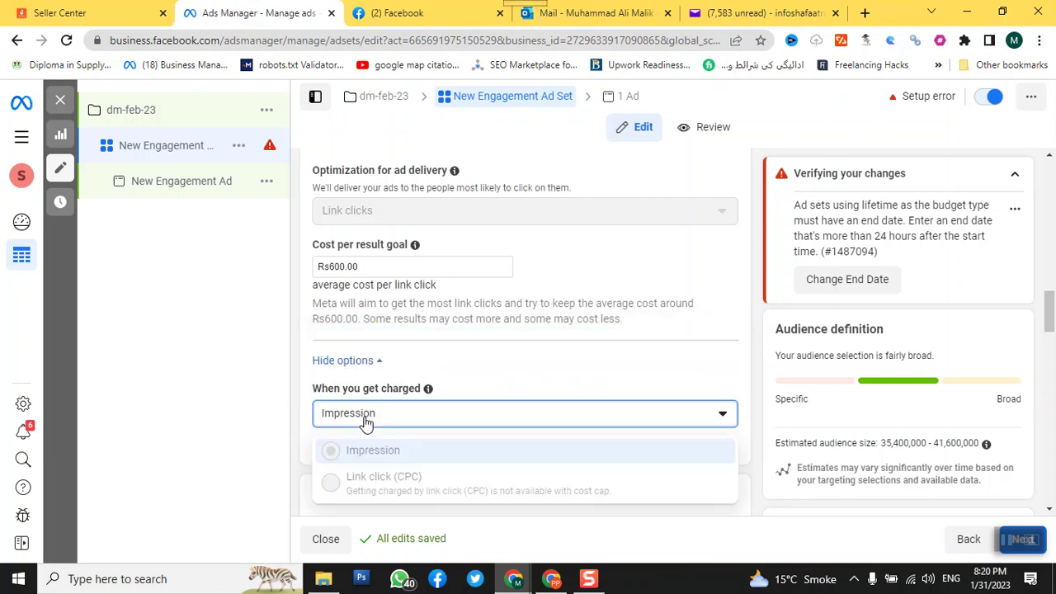
pyautogui.scroll(-2, 396, 433)
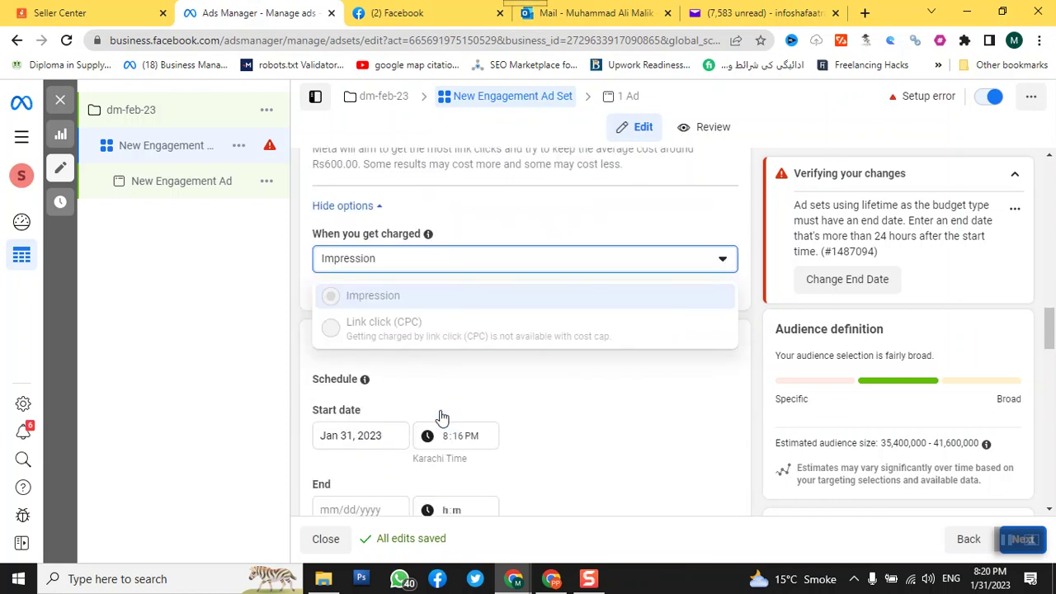
pyautogui.click(247, 350)
# Step: Set the ad set's schedule to start on Feb 1, 2023 at 8:00 AM
pyautogui.scroll(-2, 495, 393)
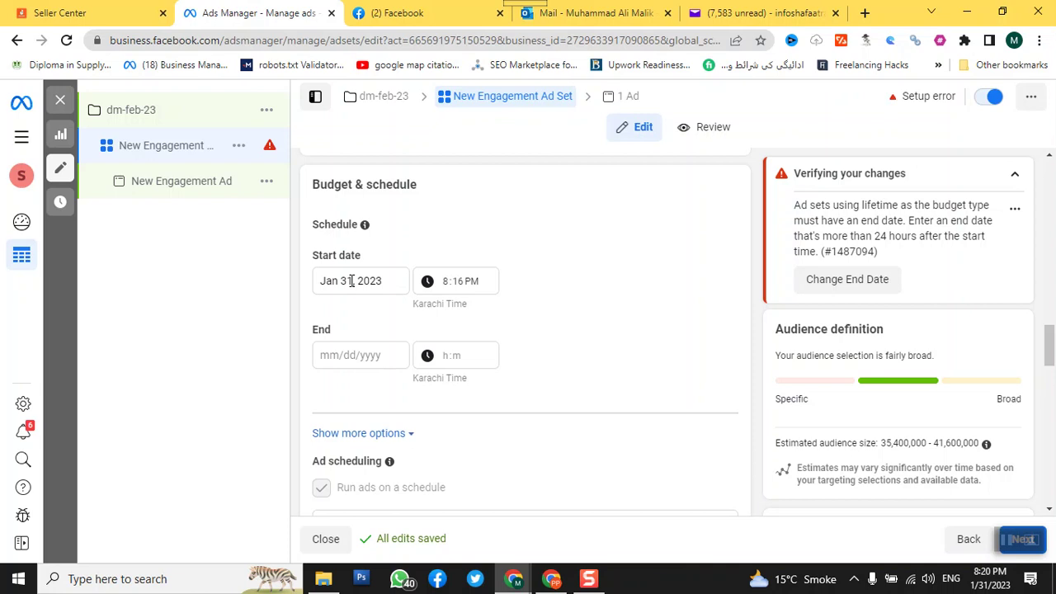
pyautogui.click(372, 280)
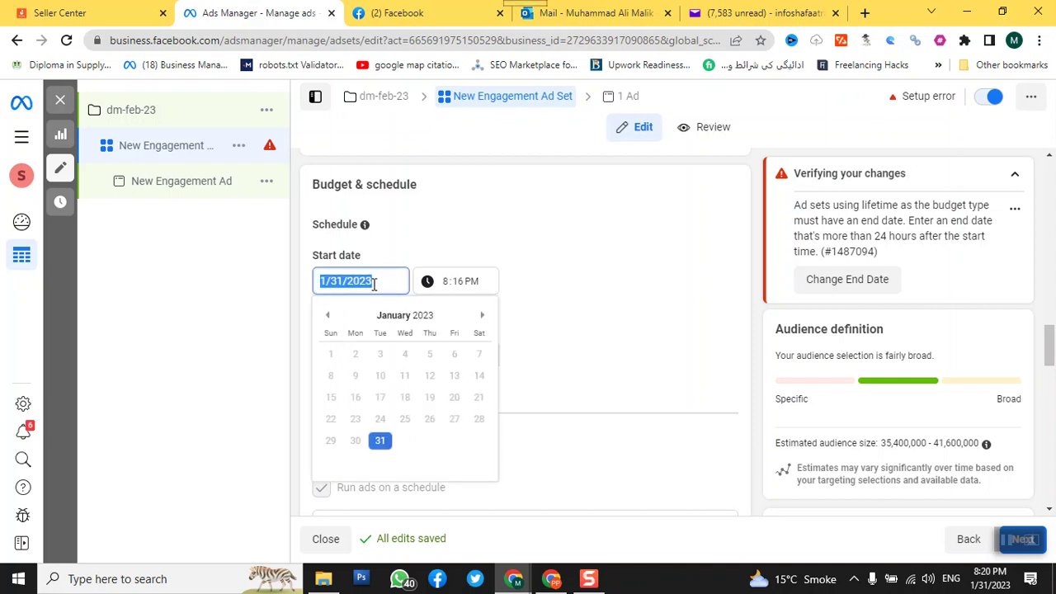
pyautogui.click(484, 316)
pyautogui.click(405, 354)
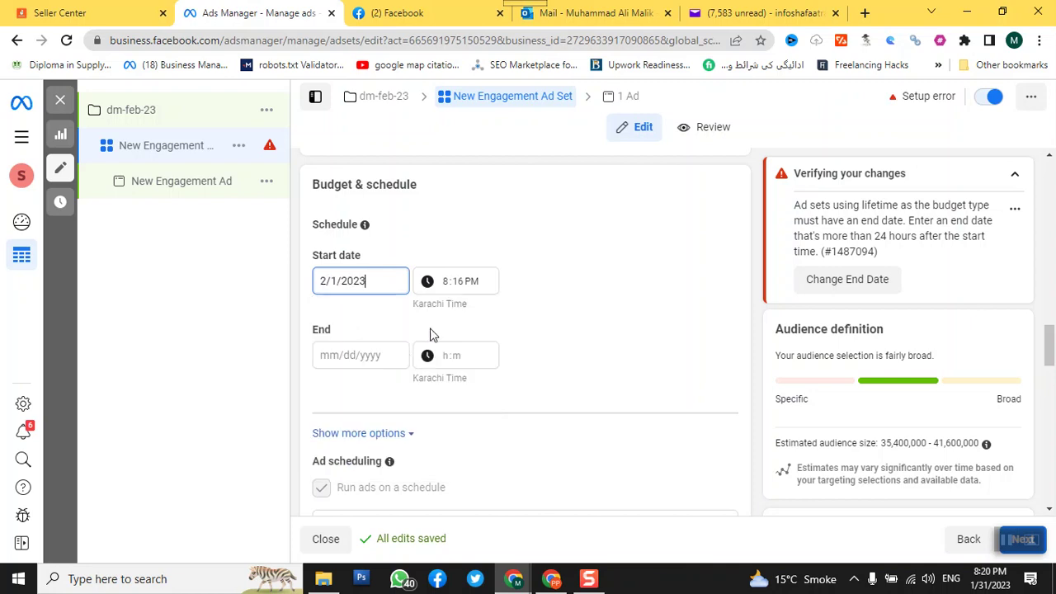
pyautogui.click(458, 283)
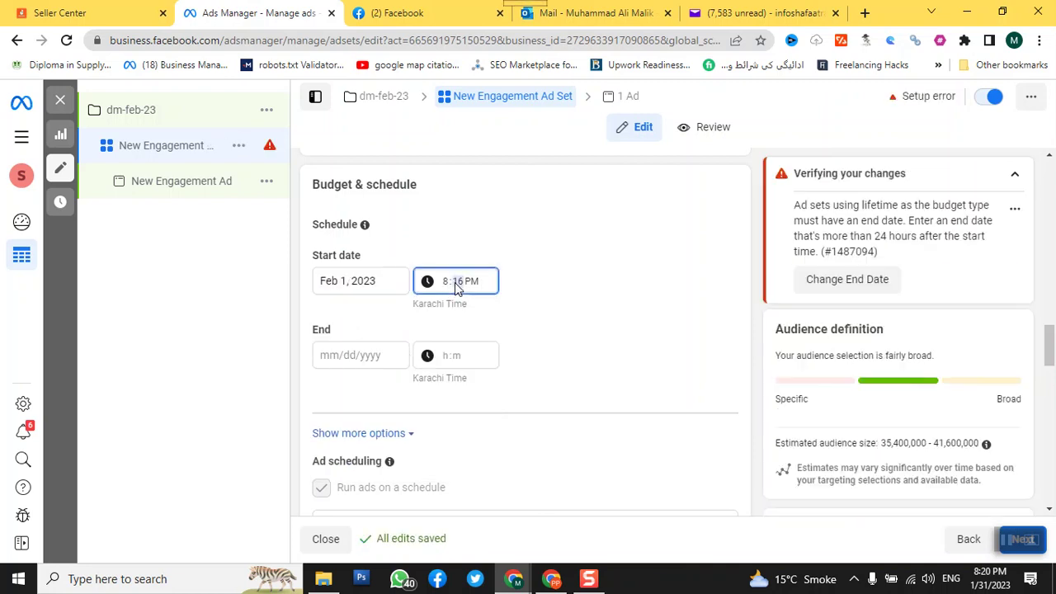
pyautogui.write('00')
pyautogui.press('Right')
pyautogui.press('a')
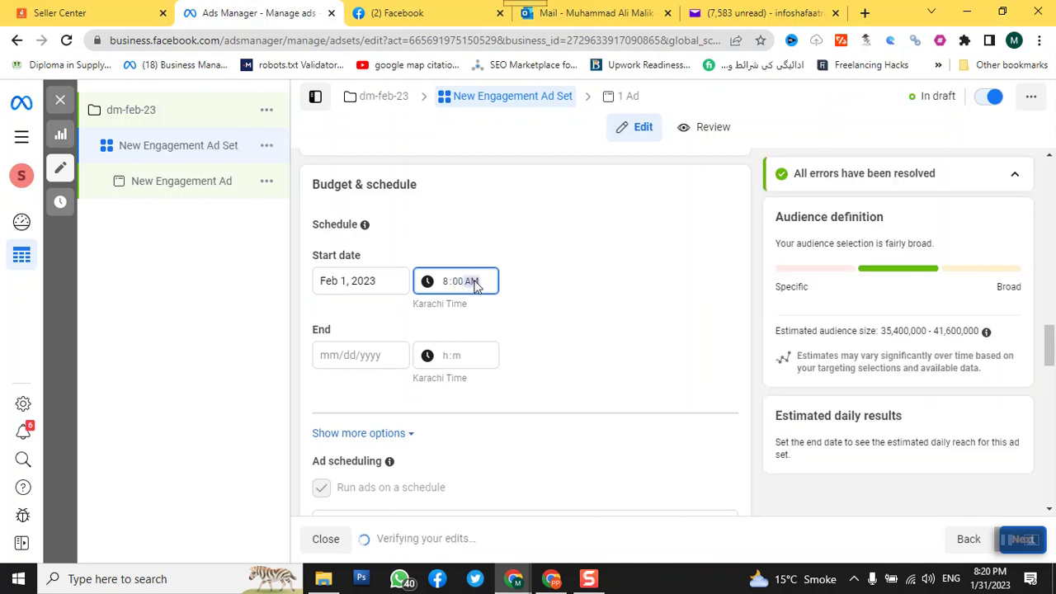
# Step: Set the ad set's end date to February 10, 2023
pyautogui.click(359, 357)
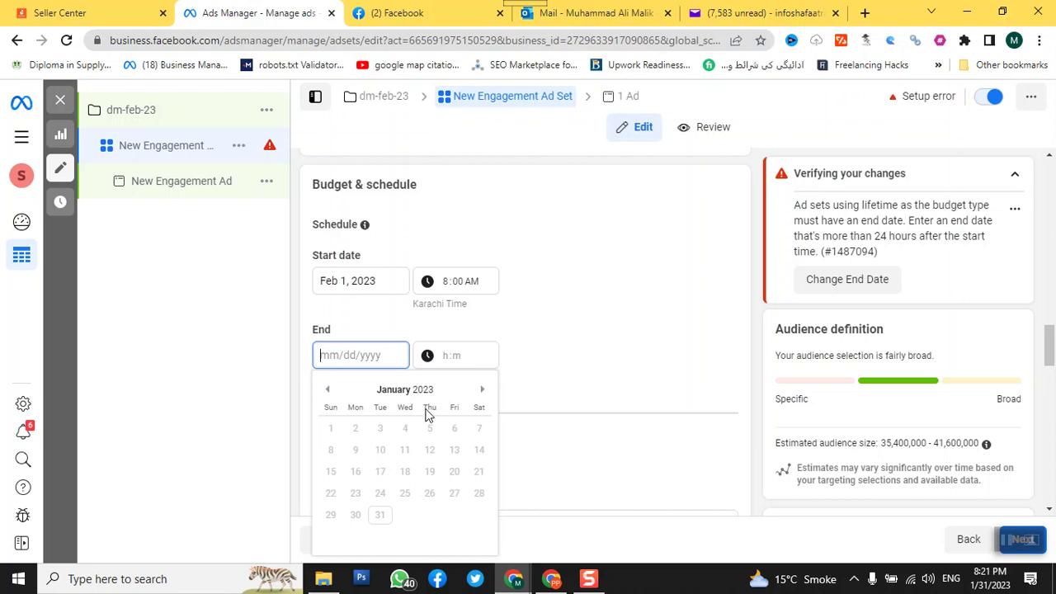
pyautogui.click(482, 389)
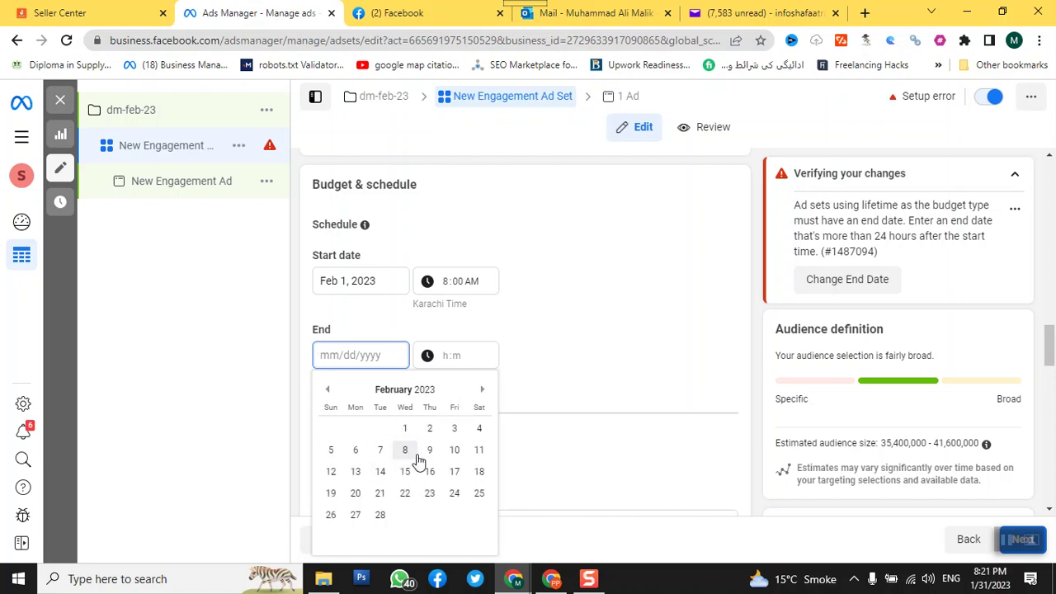
pyautogui.click(455, 449)
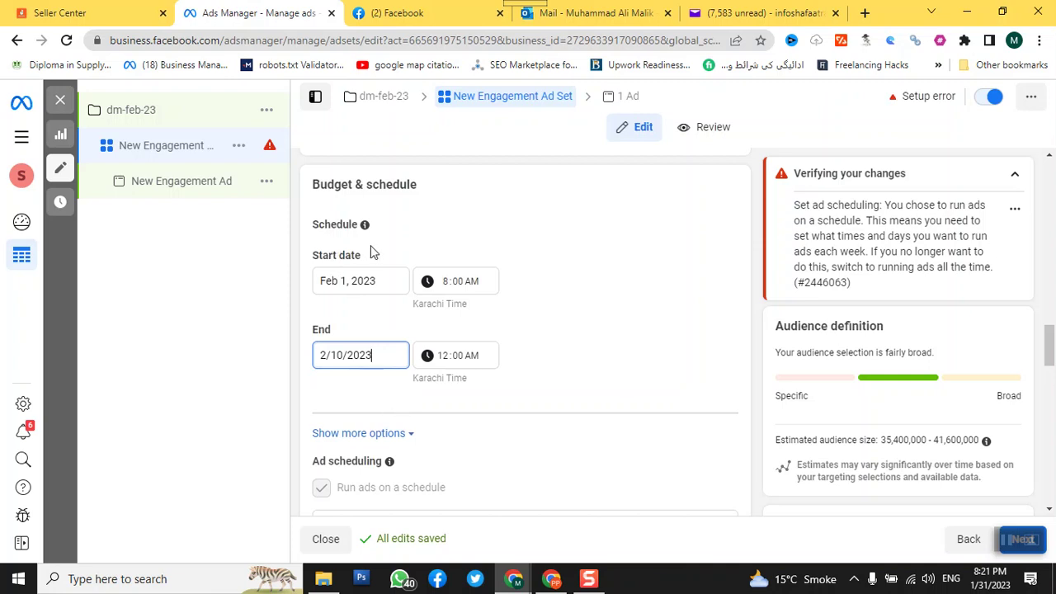
# Step: Mark the hours from 9am to midnight as scheduled for Monday through Saturday in the ad scheduling grid
pyautogui.scroll(-1, 577, 382)
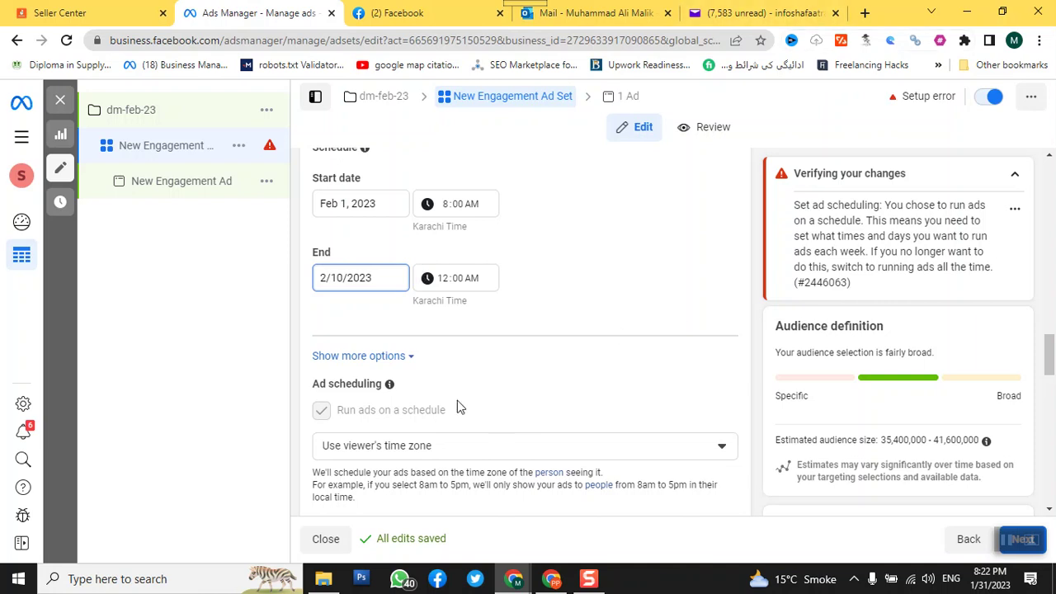
pyautogui.scroll(-1, 456, 368)
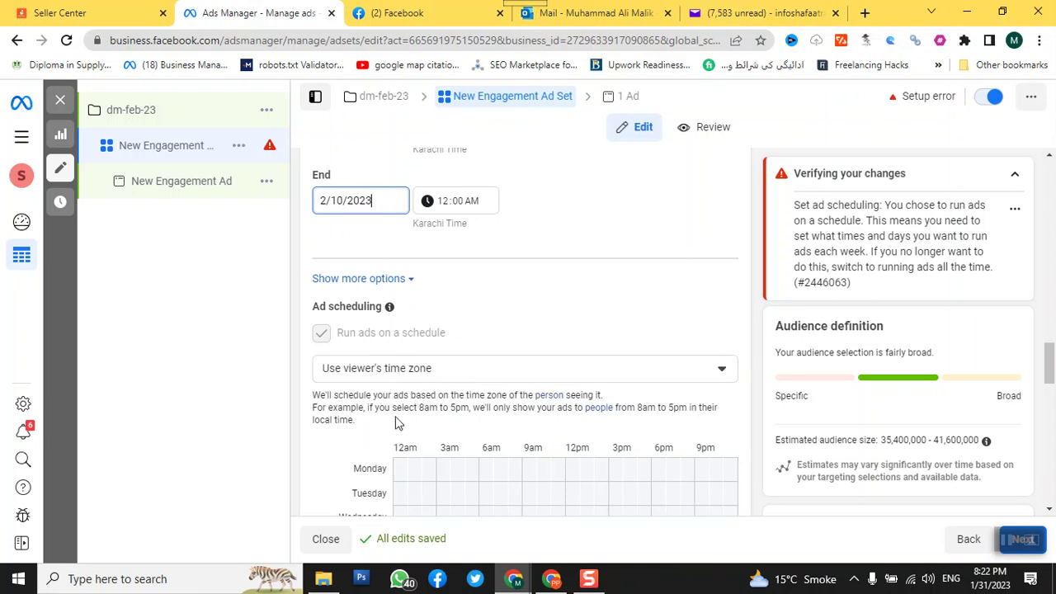
pyautogui.scroll(-1, 451, 431)
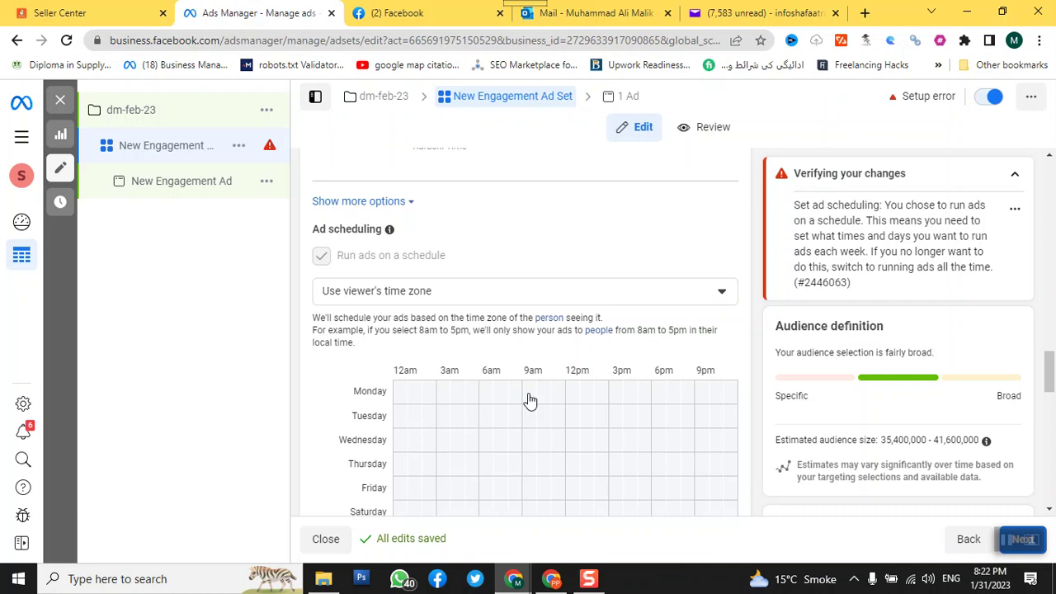
pyautogui.moveTo(531, 400); pyautogui.dragTo(741, 504)
pyautogui.moveTo(530, 401); pyautogui.dragTo(734, 509)
pyautogui.scroll(-2, 711, 487)
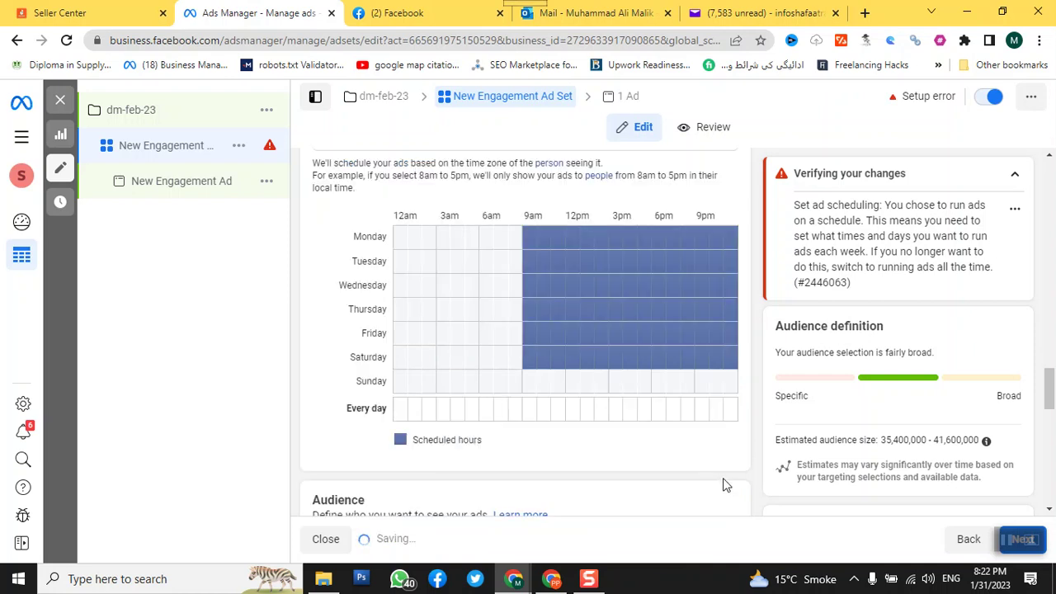
# Step: Extend the scheduled hours to every day including Sunday, and remove the 9am hour so ads run from 10am to midnight
pyautogui.click(731, 407)
pyautogui.moveTo(528, 393); pyautogui.dragTo(729, 406)
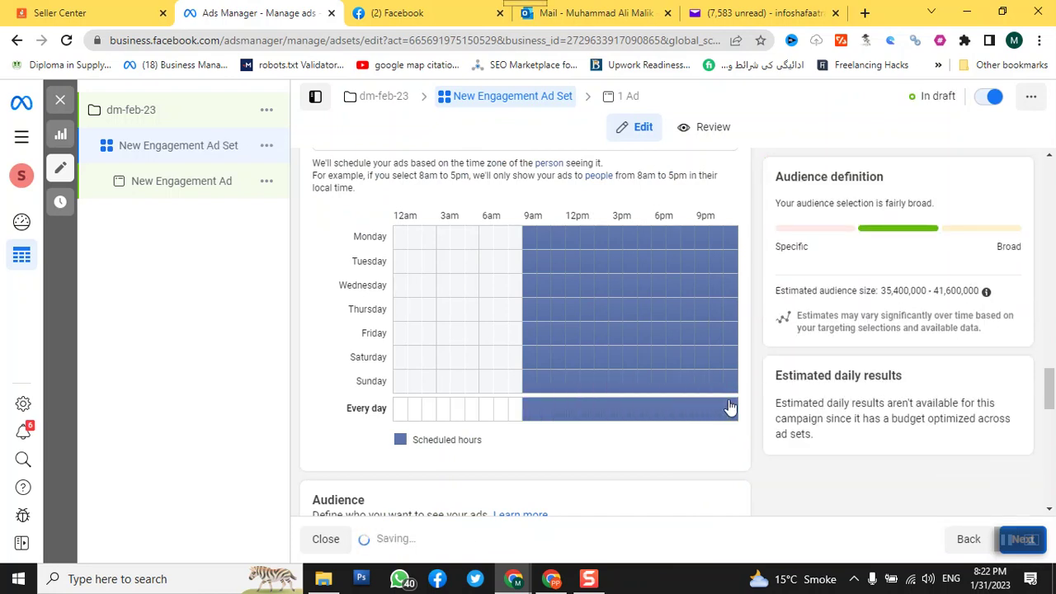
pyautogui.moveTo(533, 412); pyautogui.dragTo(588, 413)
pyautogui.click(530, 422)
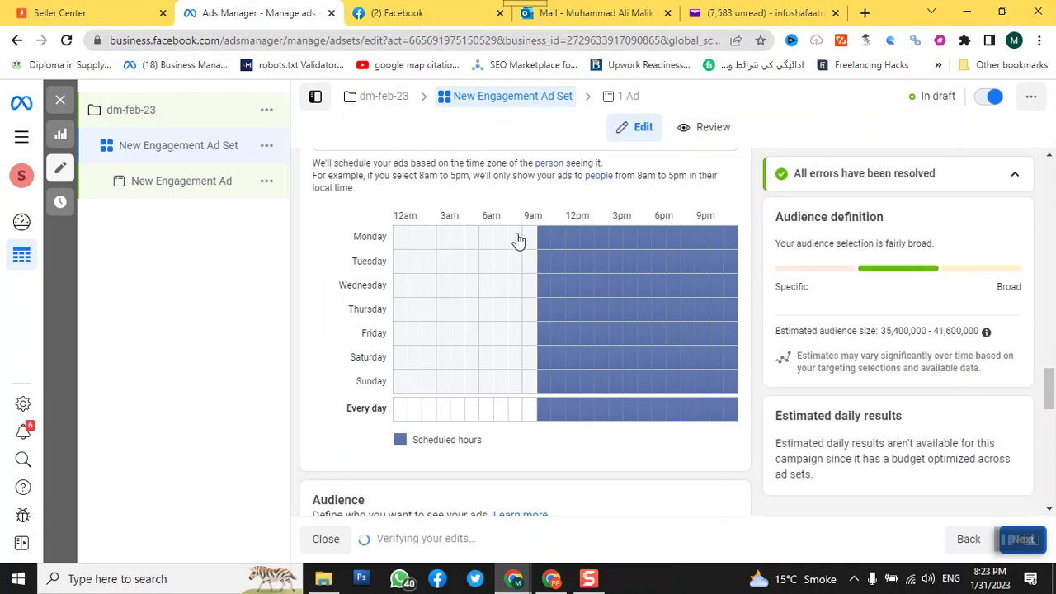
pyautogui.moveTo(530, 236); pyautogui.dragTo(517, 417)
pyautogui.click(541, 417)
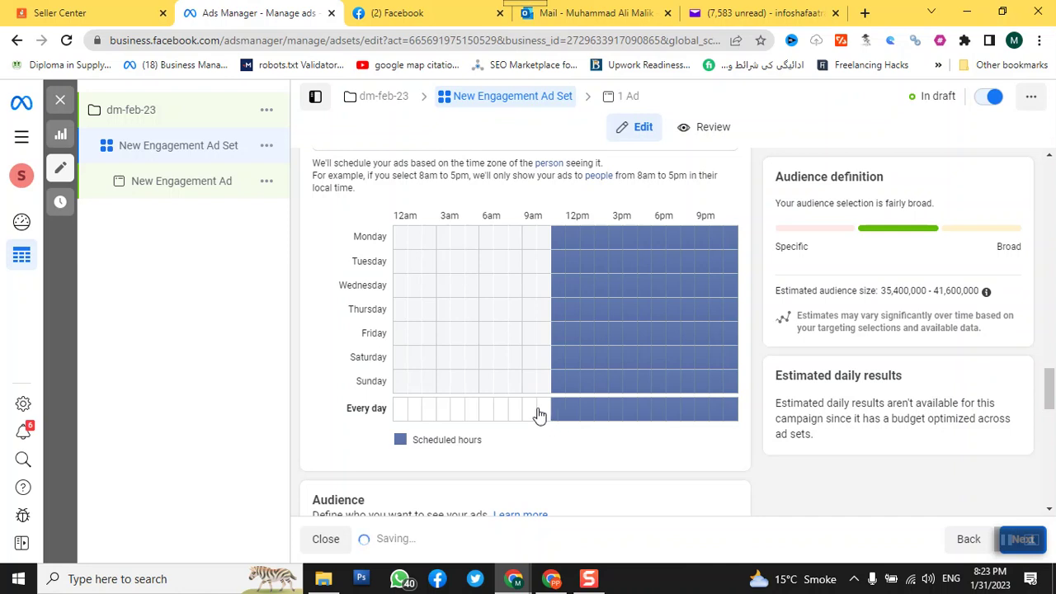
pyautogui.click(540, 416)
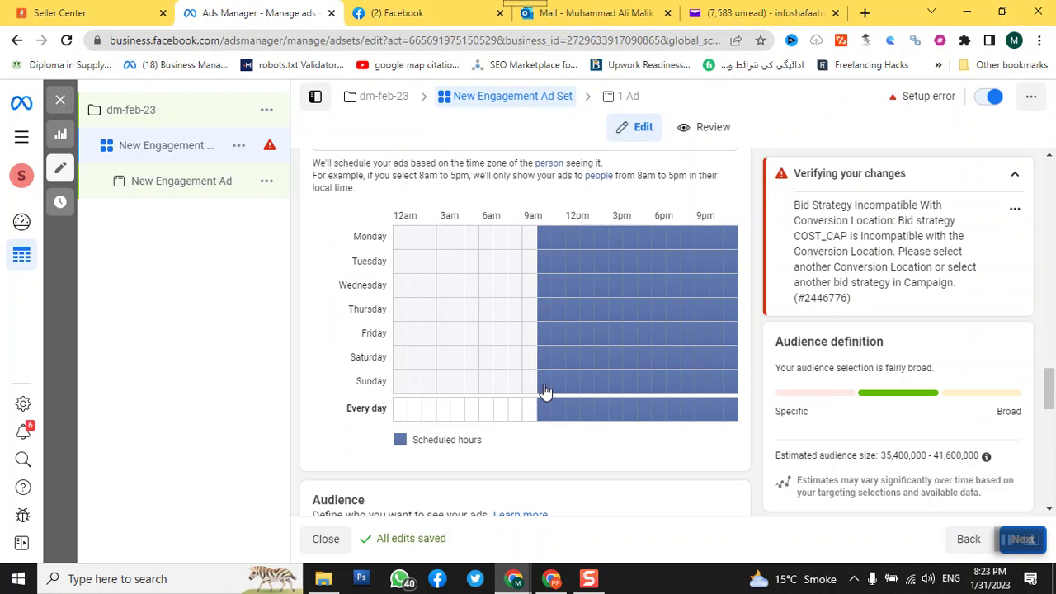
# Step: Clear the scheduled hours from 10am to midnight on Sunday in the ad scheduling grid
pyautogui.moveTo(544, 391); pyautogui.dragTo(736, 387)
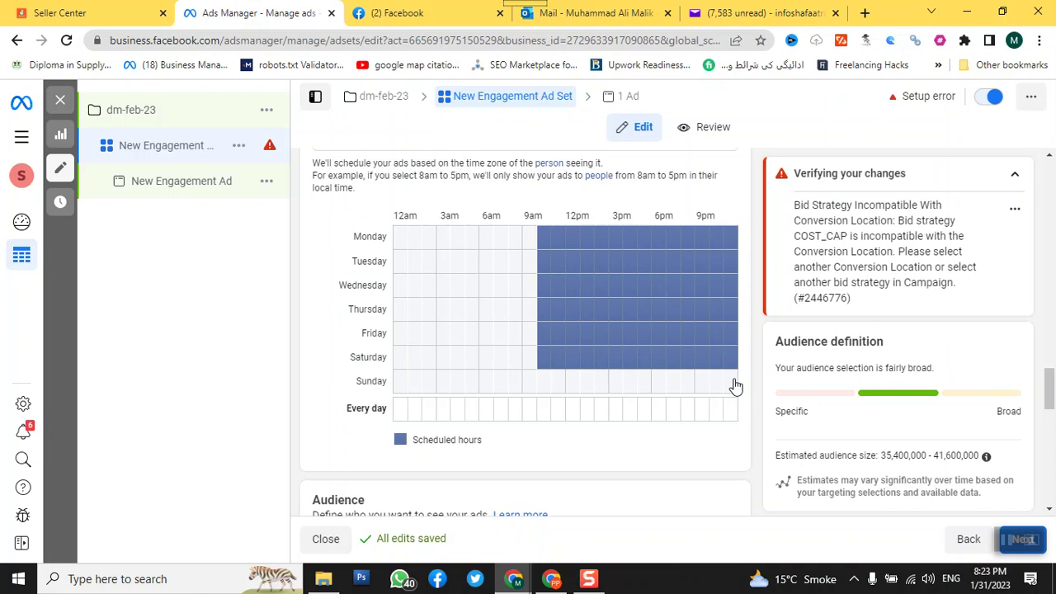
# Step: Save the ad set's audience of people in Pakistan aged 18 - 65+ under the name Najeeb and Sons
pyautogui.scroll(-3, 655, 387)
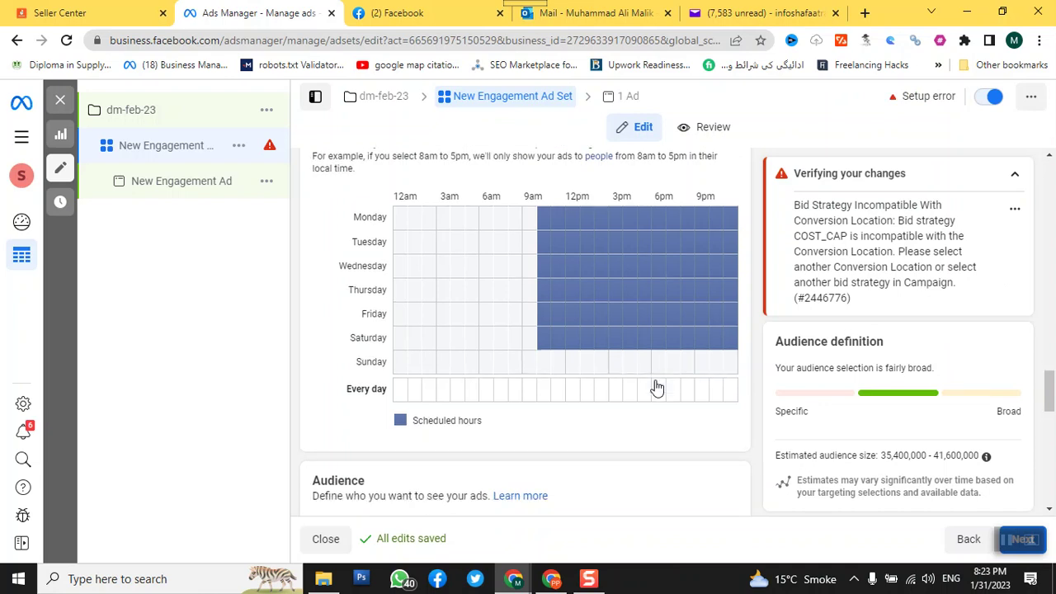
pyautogui.scroll(-1, 652, 374)
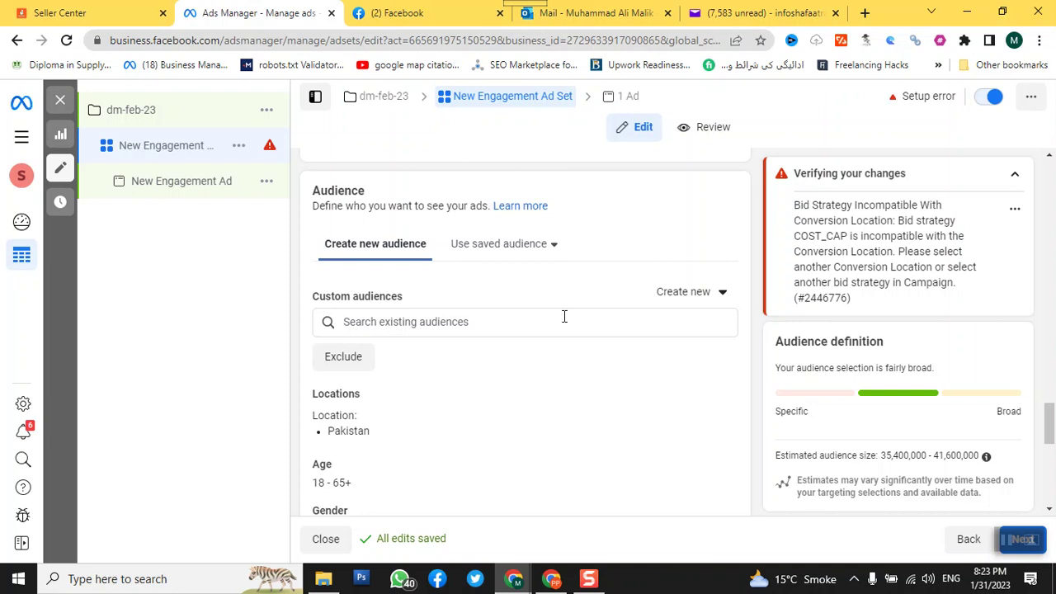
pyautogui.scroll(-1, 453, 421)
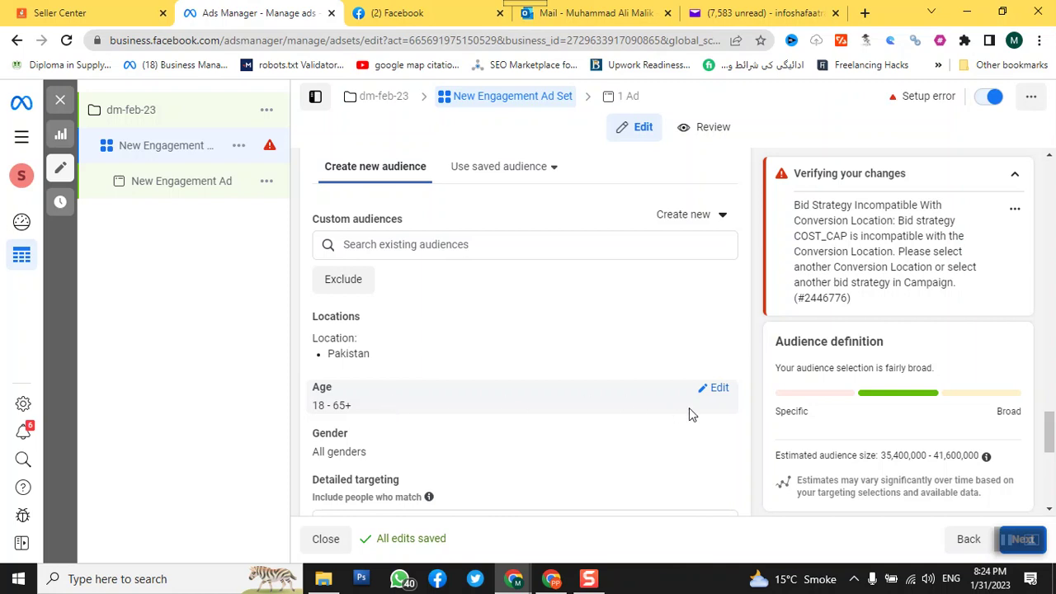
pyautogui.scroll(-2, 500, 413)
pyautogui.scroll(2, 500, 413)
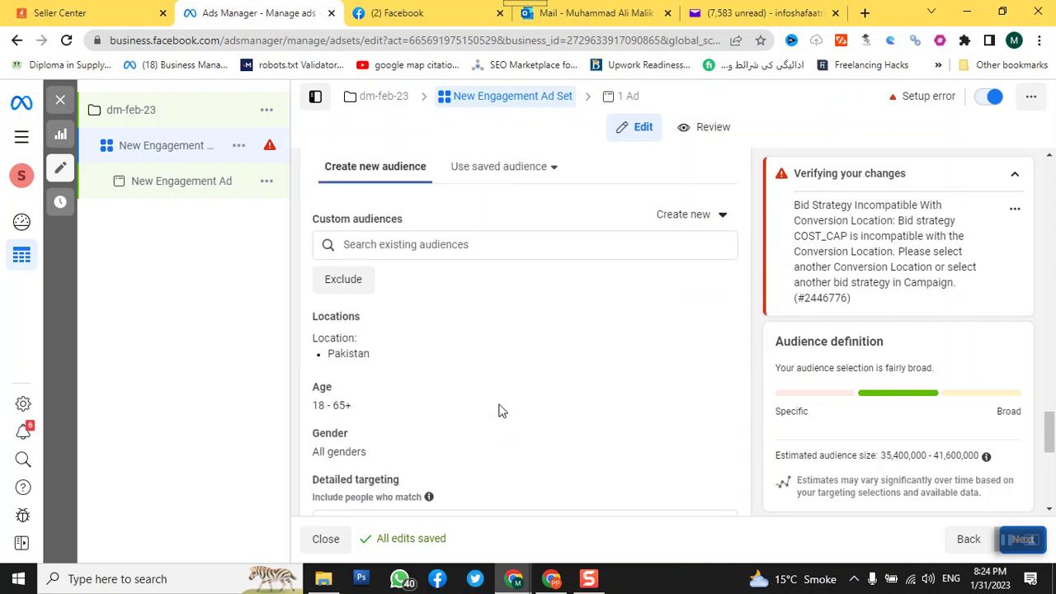
pyautogui.scroll(-2, 500, 410)
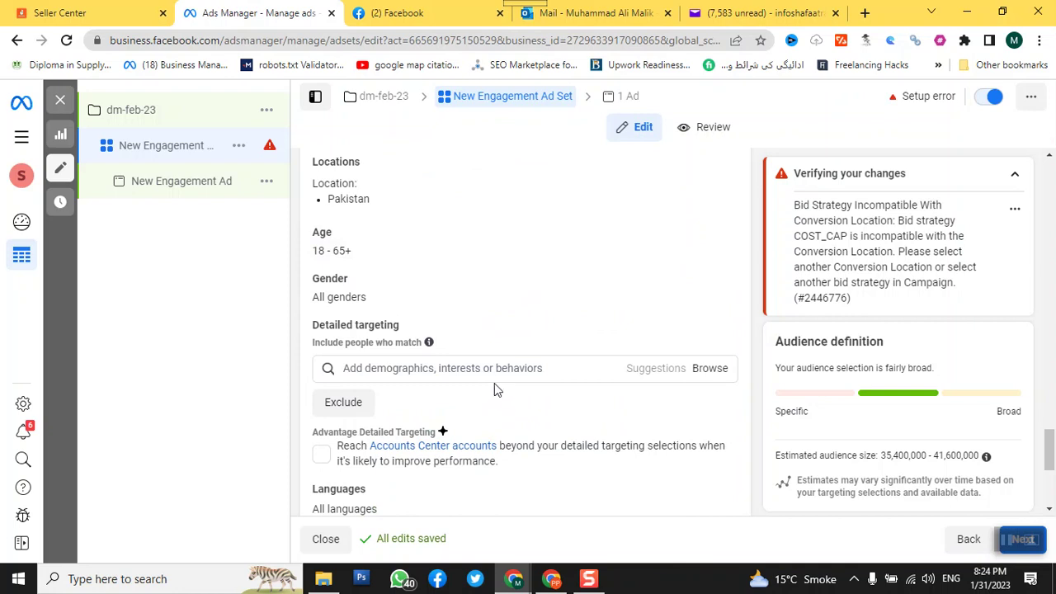
pyautogui.scroll(-1, 495, 386)
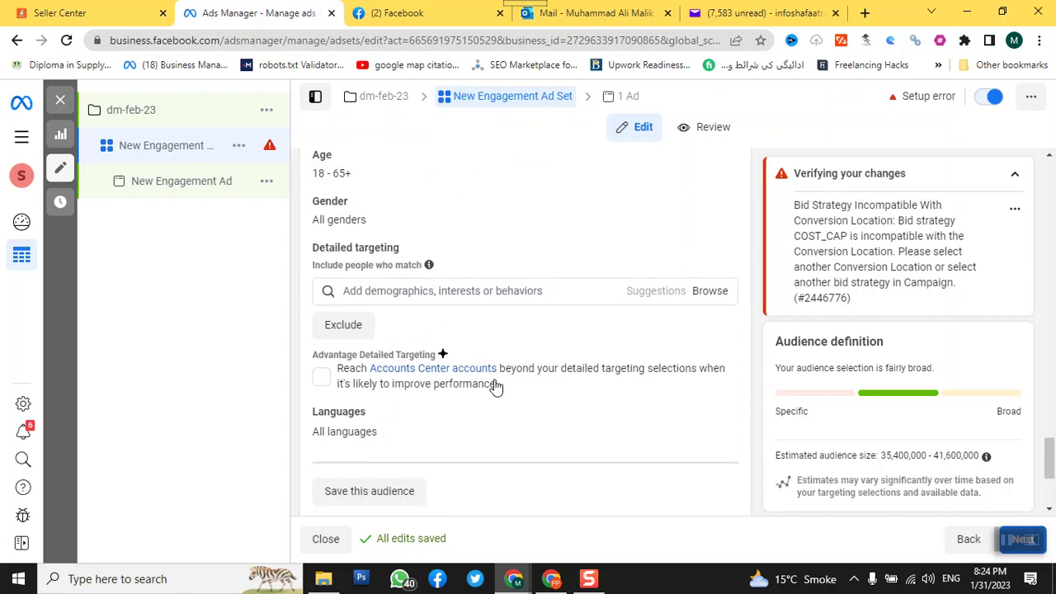
pyautogui.scroll(-1, 495, 385)
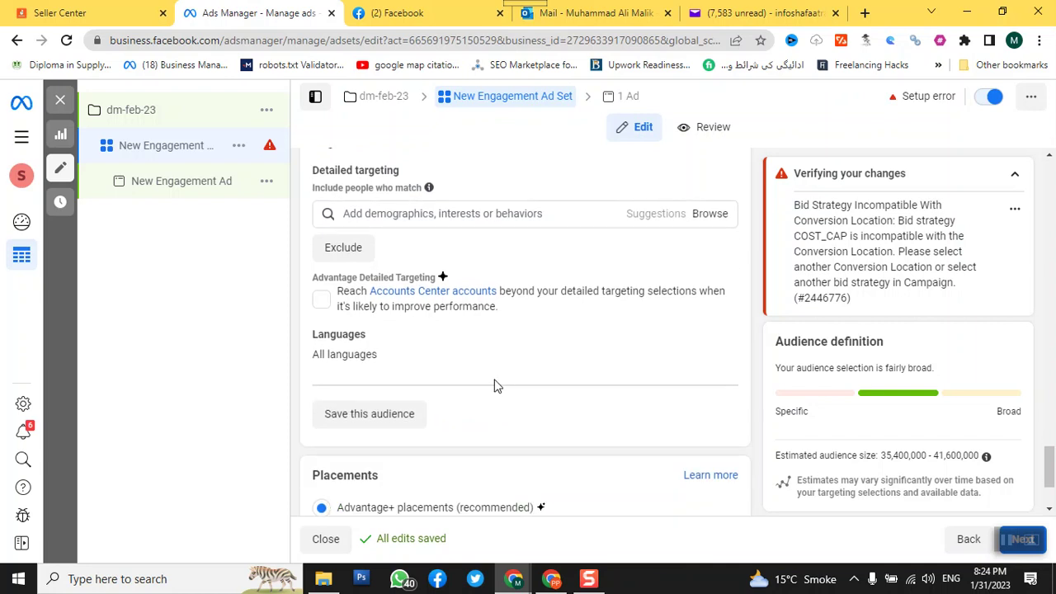
pyautogui.click(369, 413)
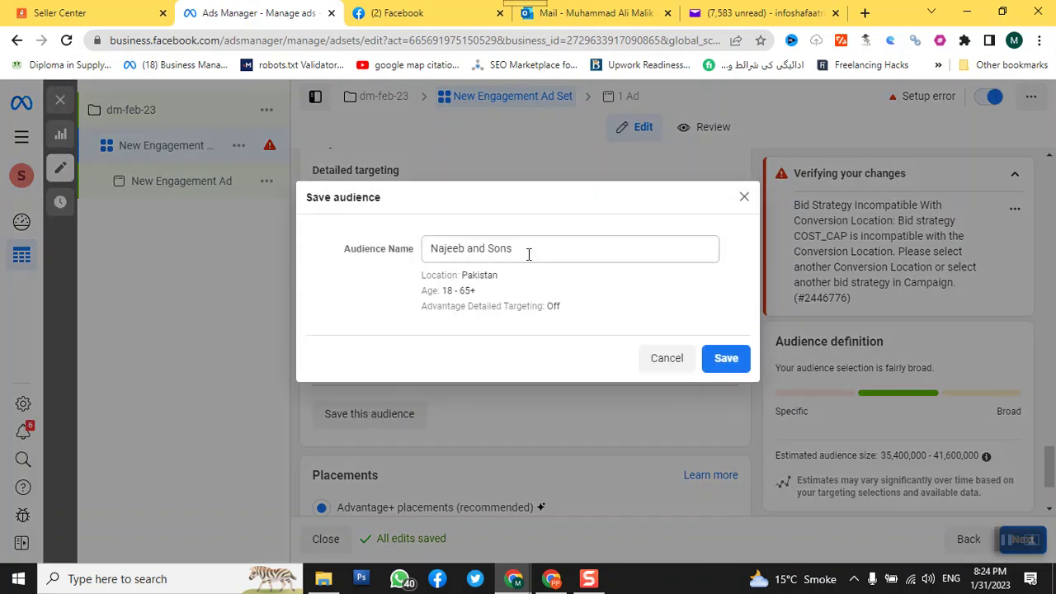
pyautogui.click(724, 360)
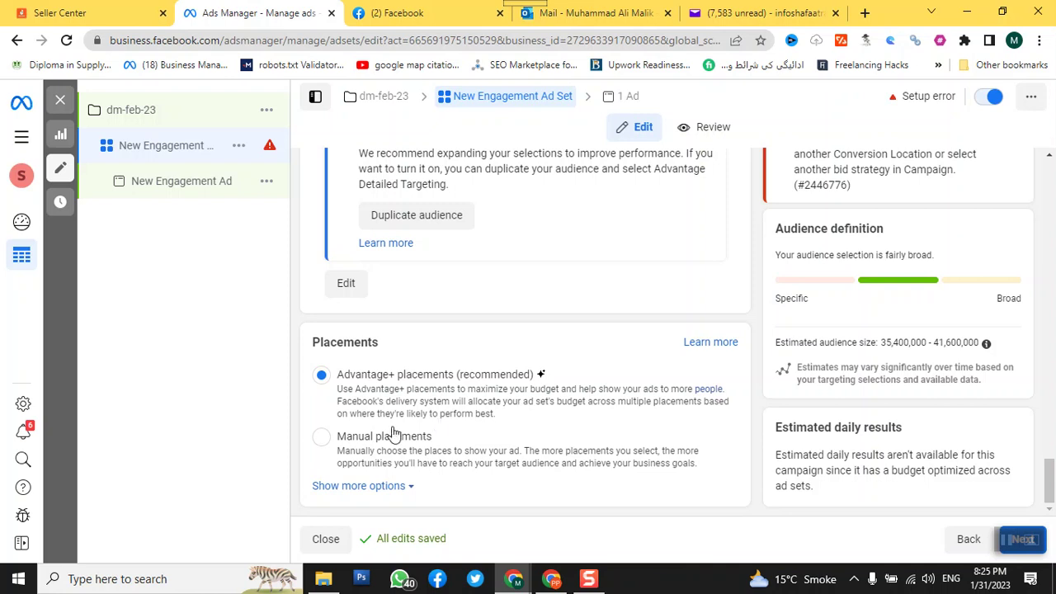
# Step: Switch the ad set to manual placements with Facebook, Instagram and Audience network as its platforms
pyautogui.click(321, 447)
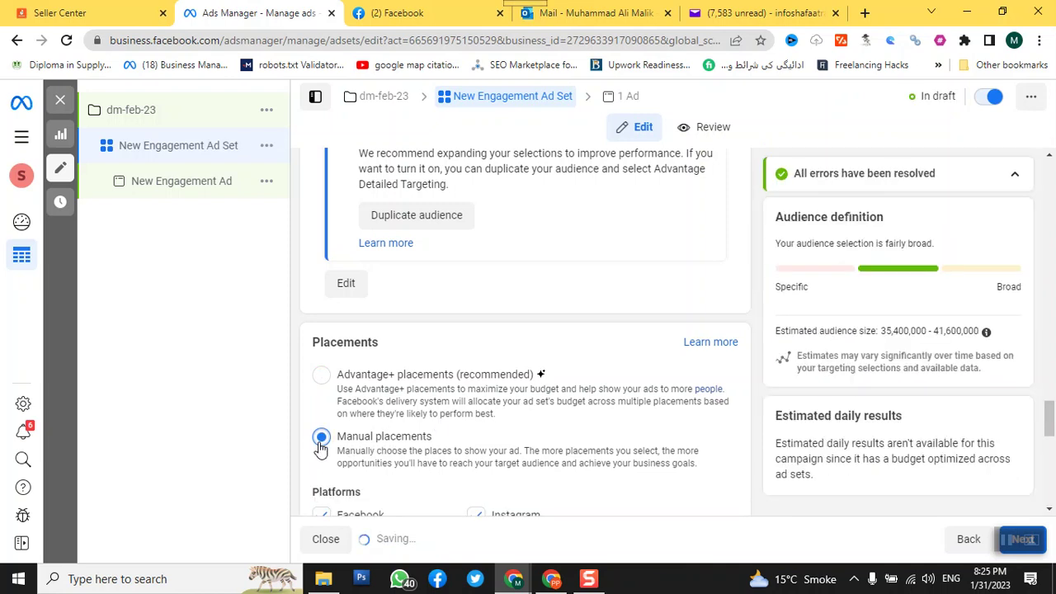
pyautogui.scroll(-3, 435, 426)
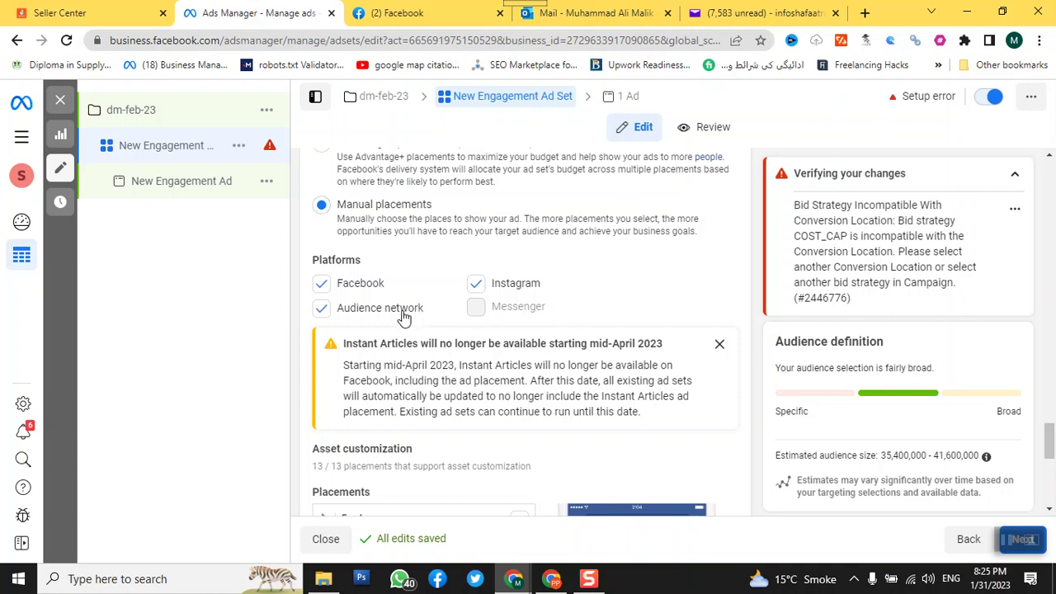
pyautogui.click(321, 310)
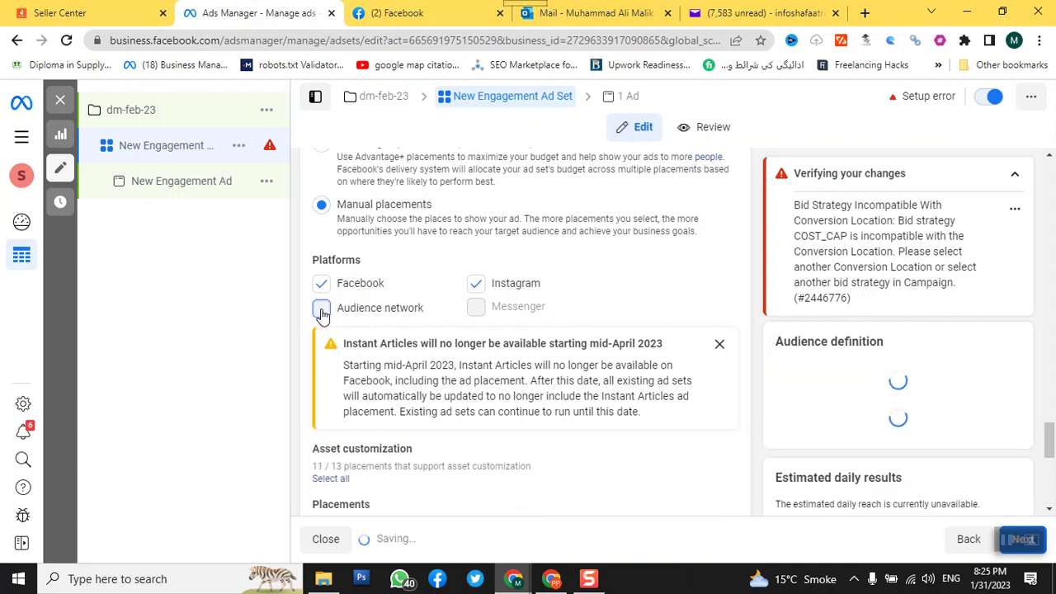
pyautogui.click(438, 319)
# Step: Examine the list of manual placements and expand the In-article category
pyautogui.scroll(-1, 441, 318)
pyautogui.scroll(-2, 442, 317)
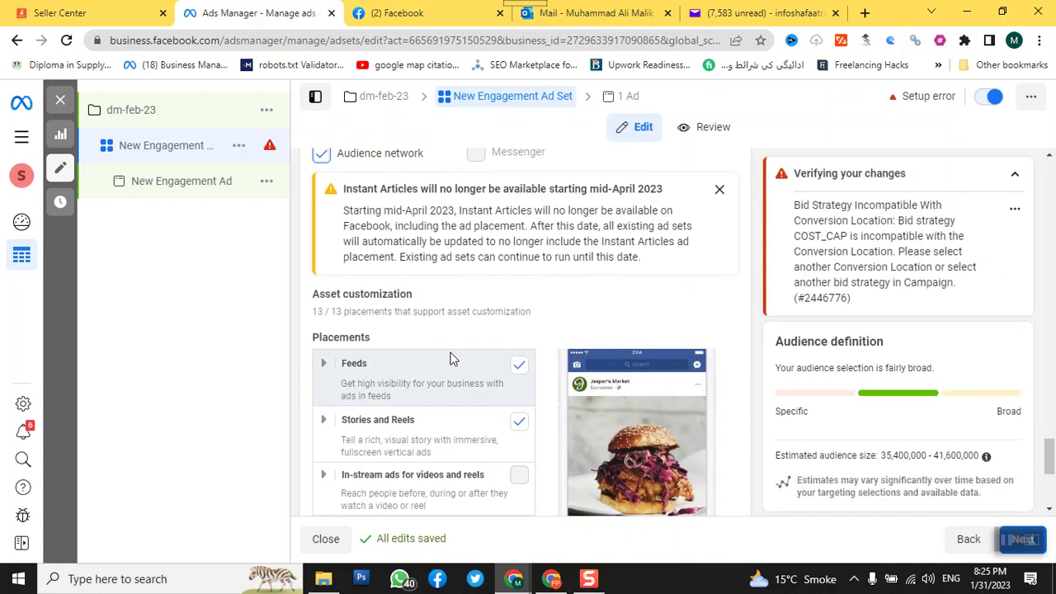
pyautogui.scroll(-1, 451, 359)
pyautogui.scroll(-1, 451, 359)
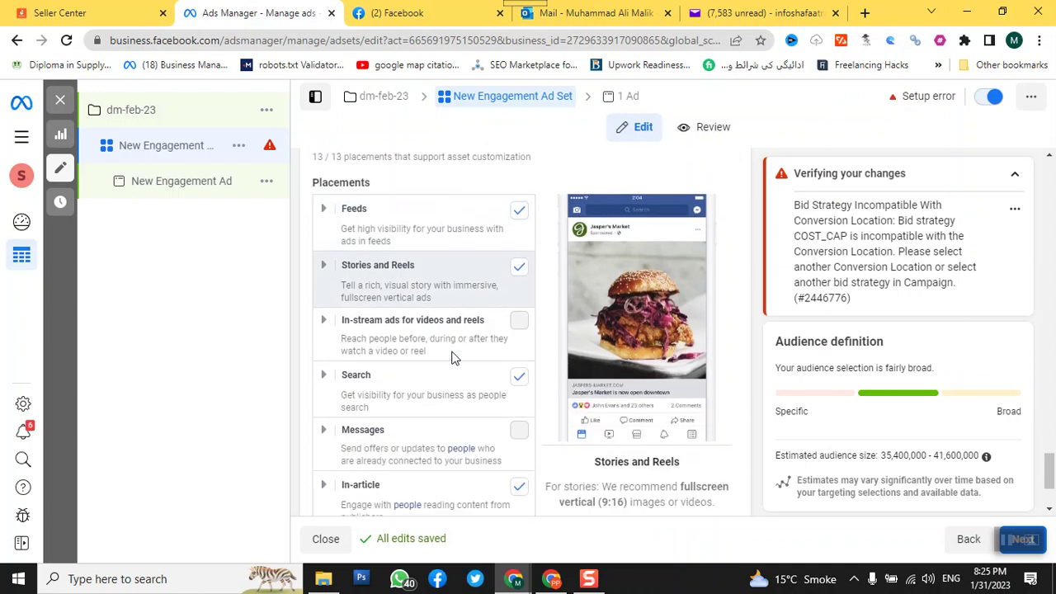
pyautogui.scroll(-2, 452, 359)
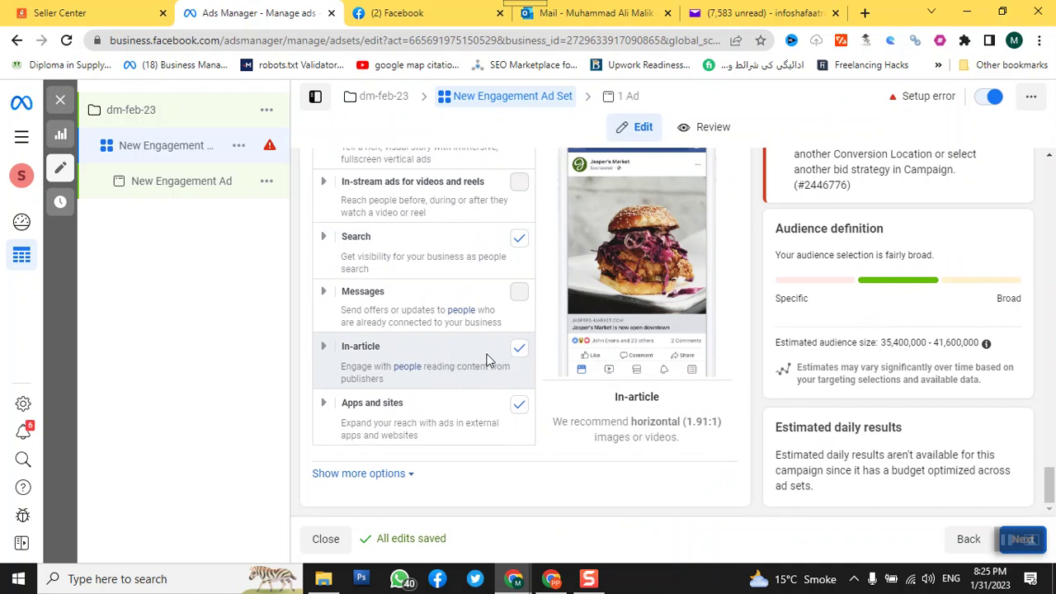
pyautogui.click(320, 352)
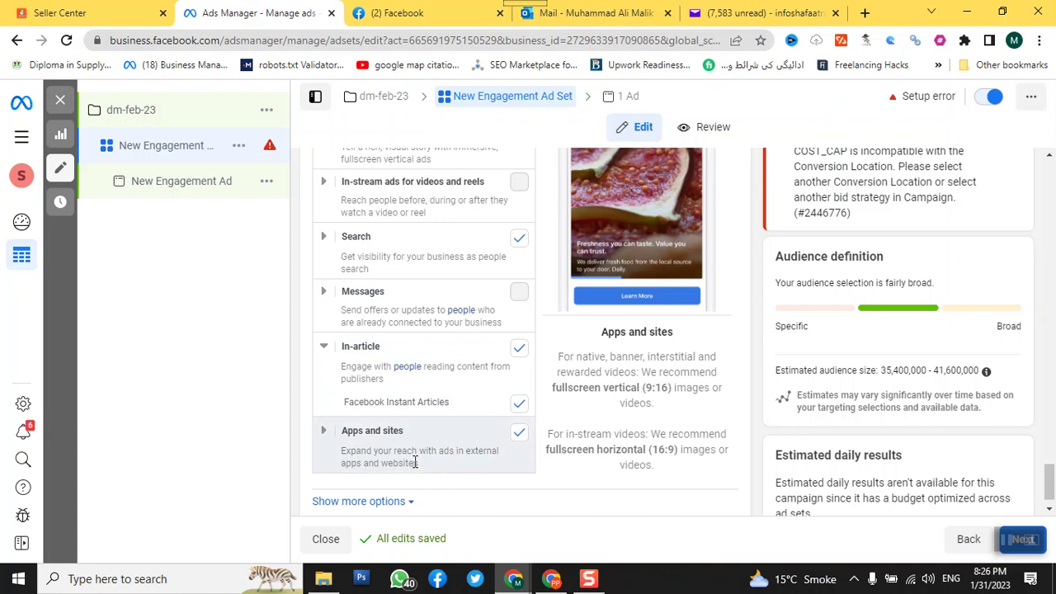
pyautogui.scroll(-1, 415, 462)
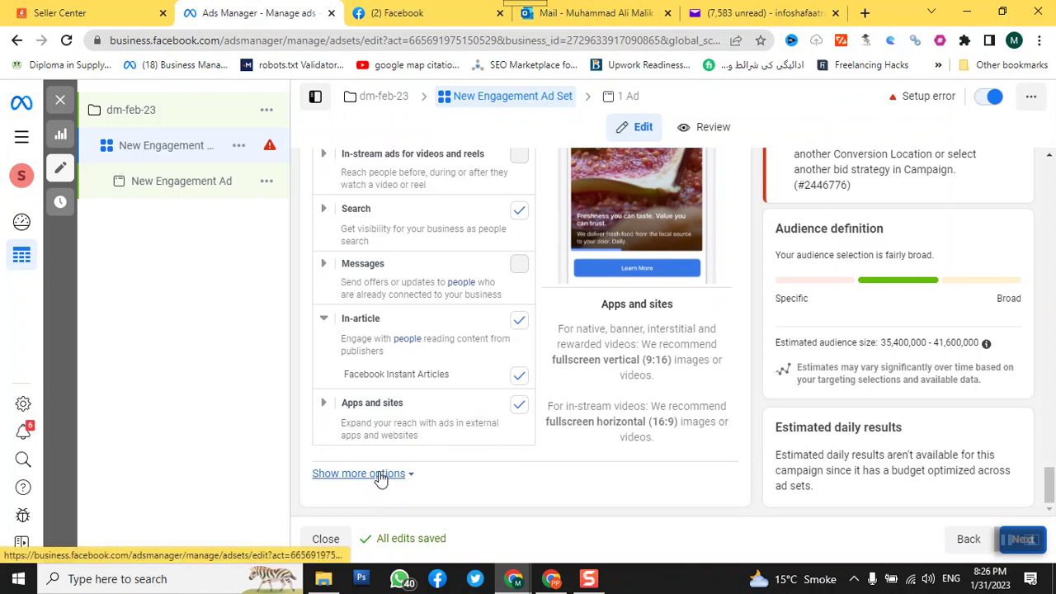
# Step: Reveal the additional placement options and choose All mobile devices for the specific mobile devices and operating systems
pyautogui.click(363, 474)
pyautogui.scroll(-2, 376, 476)
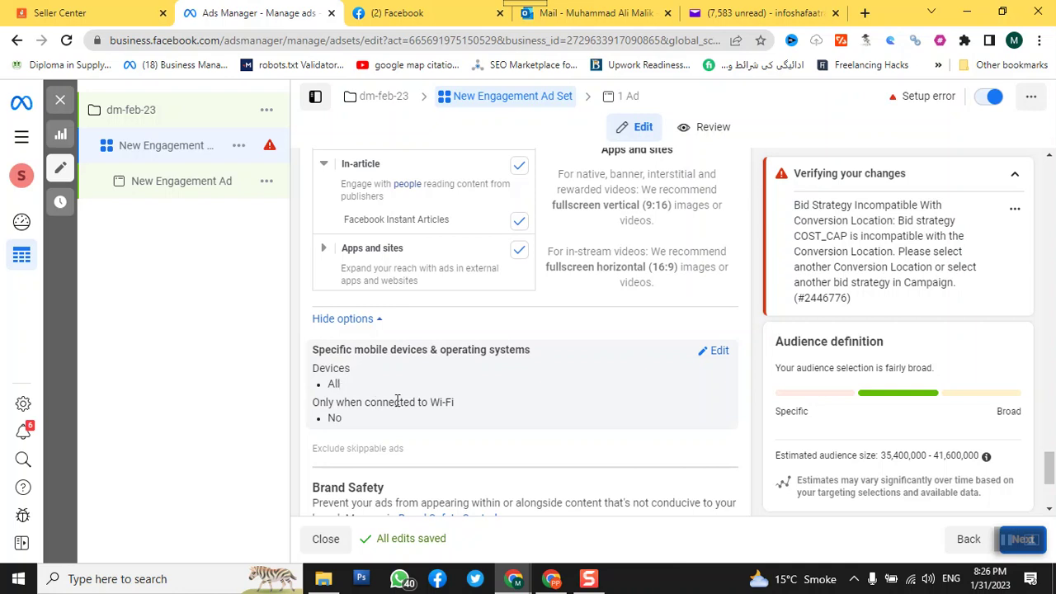
pyautogui.click(716, 351)
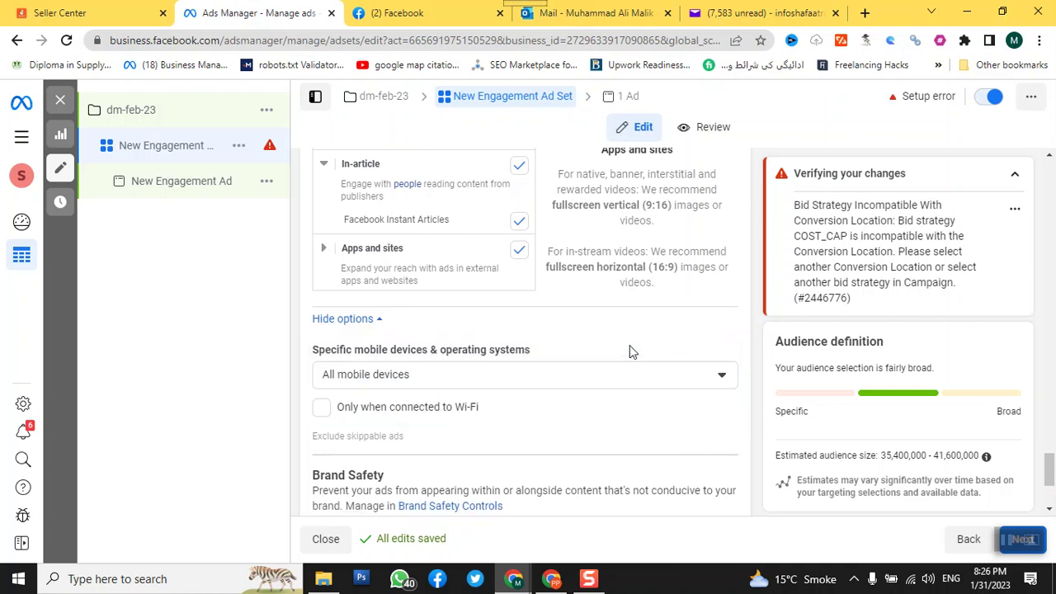
pyautogui.click(419, 377)
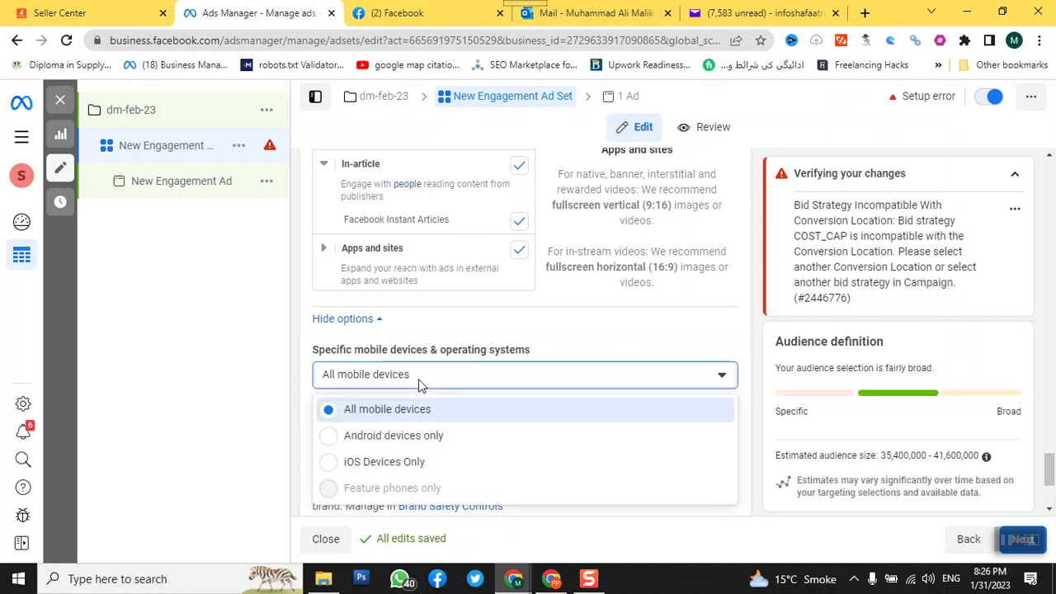
pyautogui.click(376, 415)
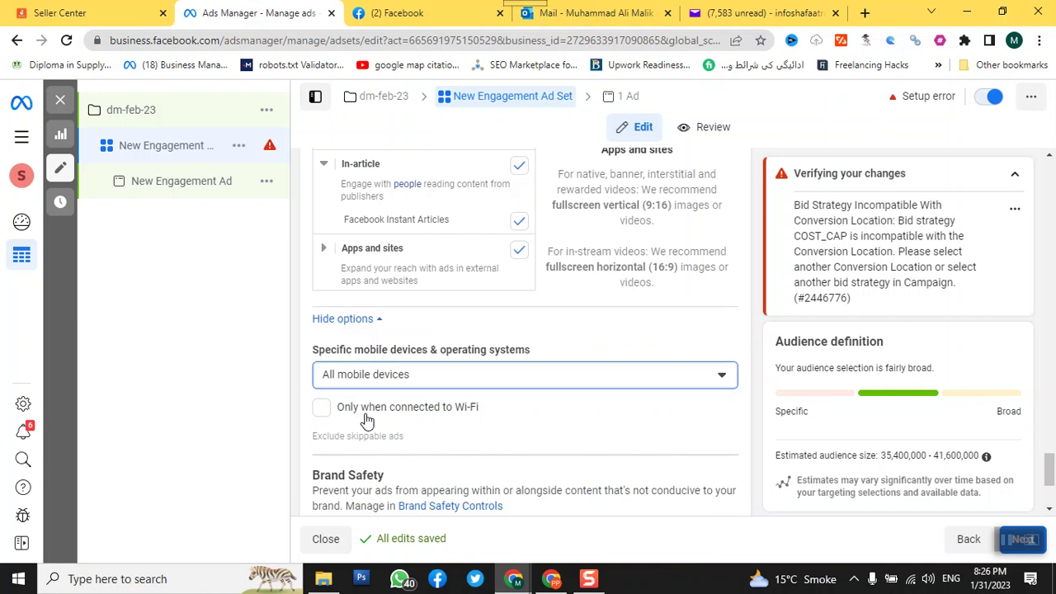
# Step: Set the Brand Safety inventory filter to Full inventory for the ad set and collapse the filter's options
pyautogui.scroll(-2, 471, 392)
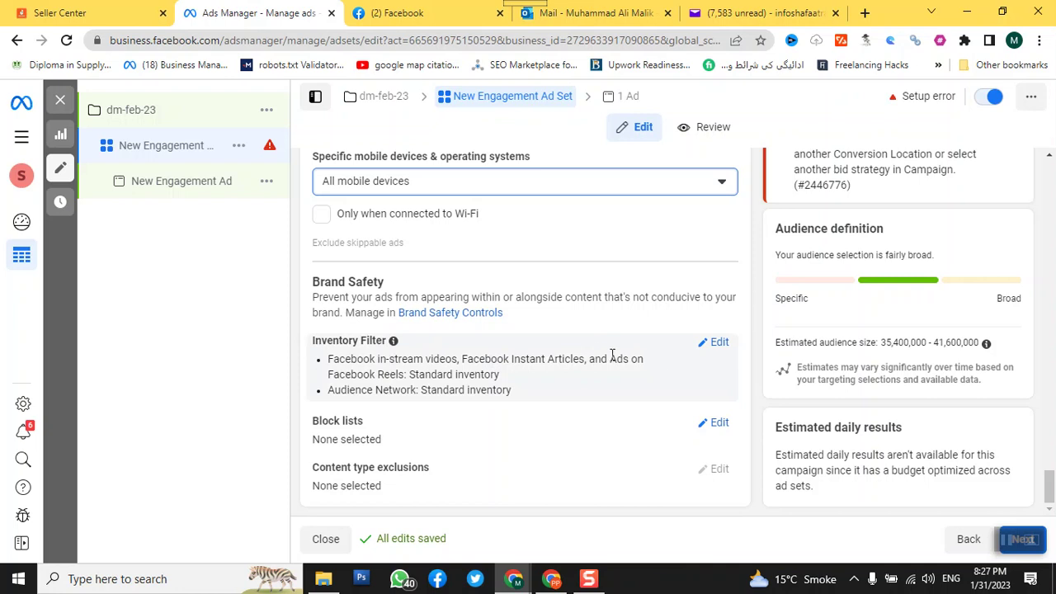
pyautogui.click(718, 360)
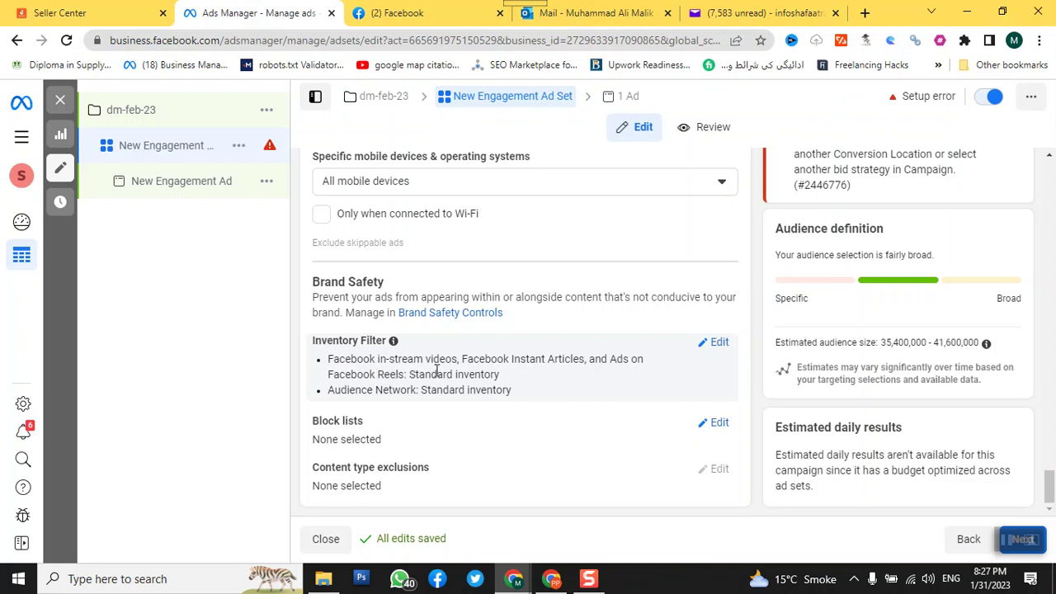
pyautogui.click(718, 342)
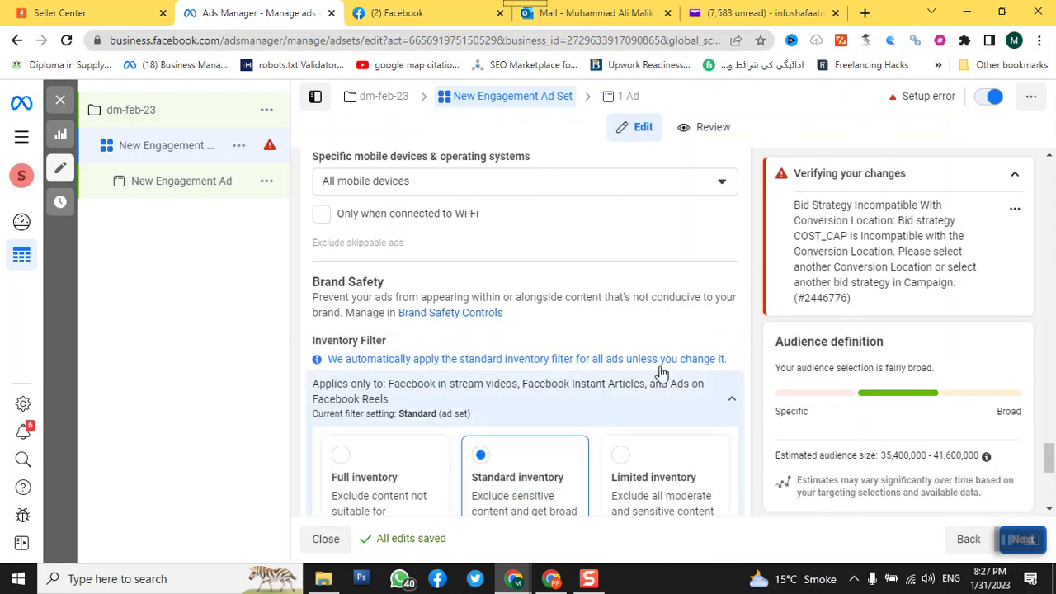
pyautogui.scroll(-2, 660, 373)
pyautogui.scroll(-1, 658, 378)
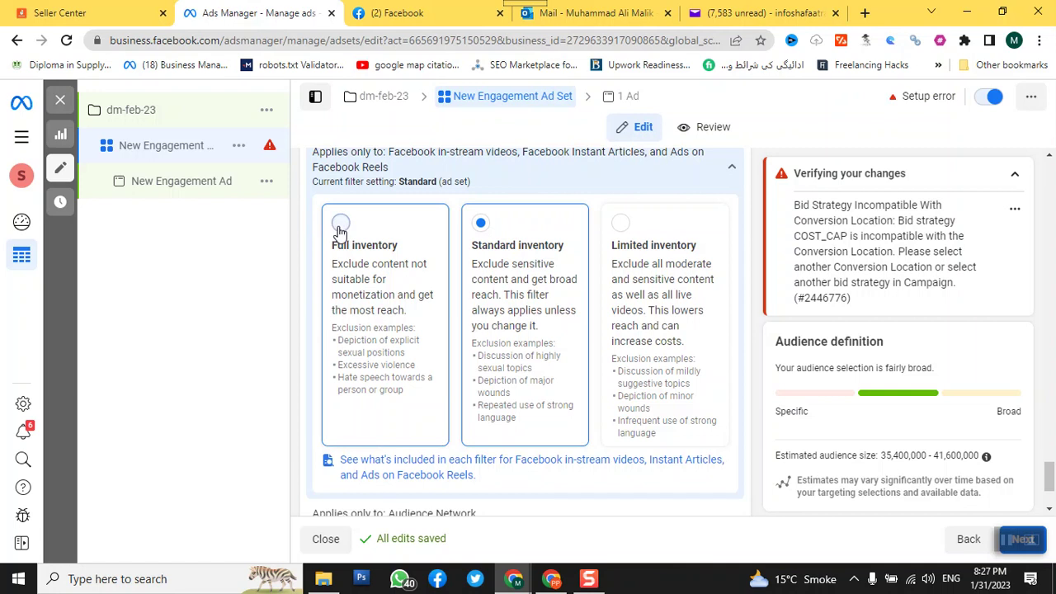
pyautogui.click(339, 226)
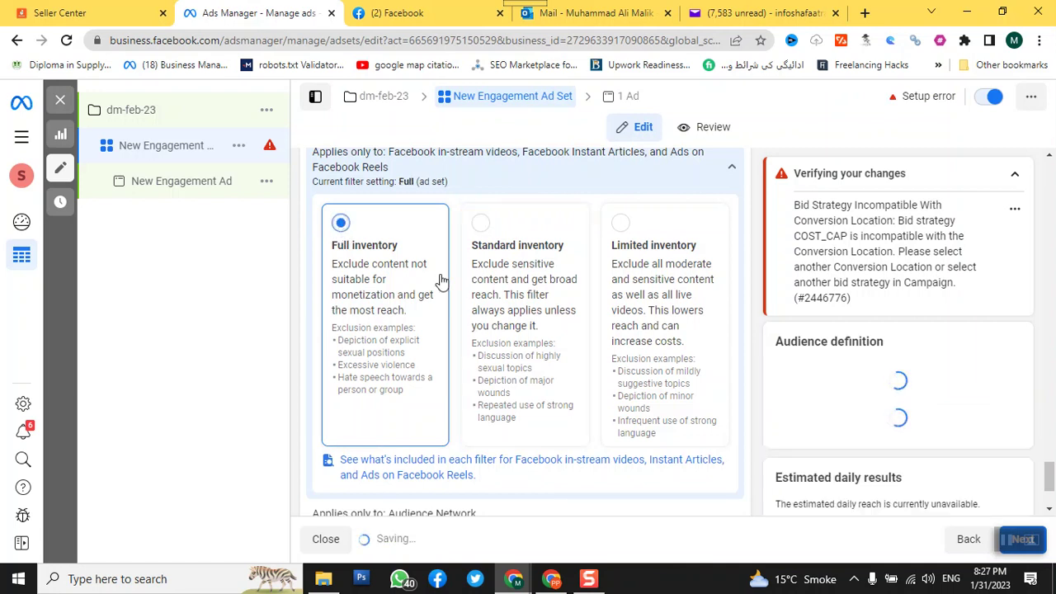
pyautogui.scroll(-2, 551, 351)
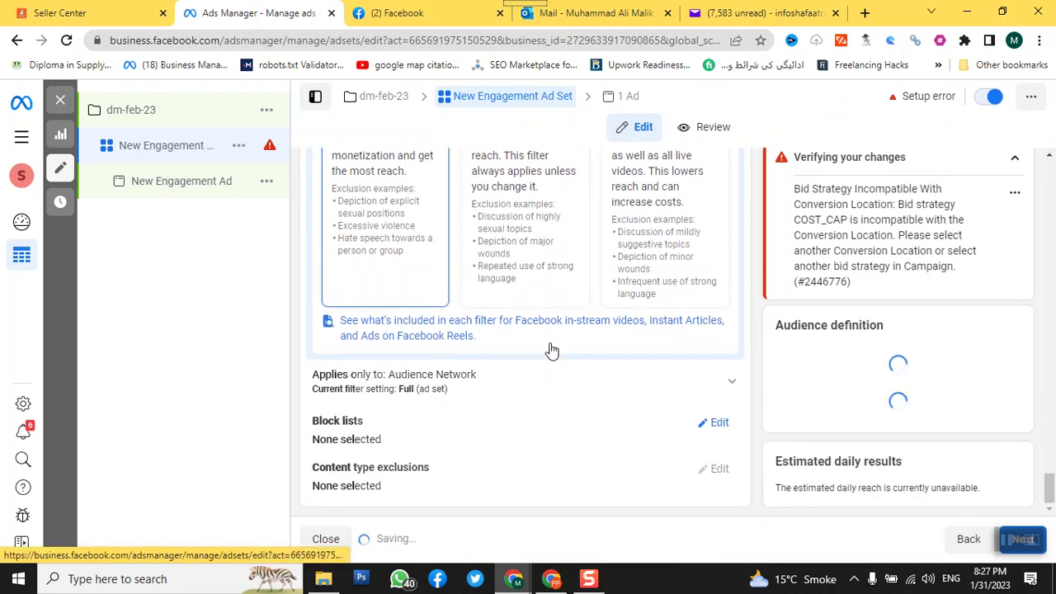
pyautogui.scroll(4, 552, 350)
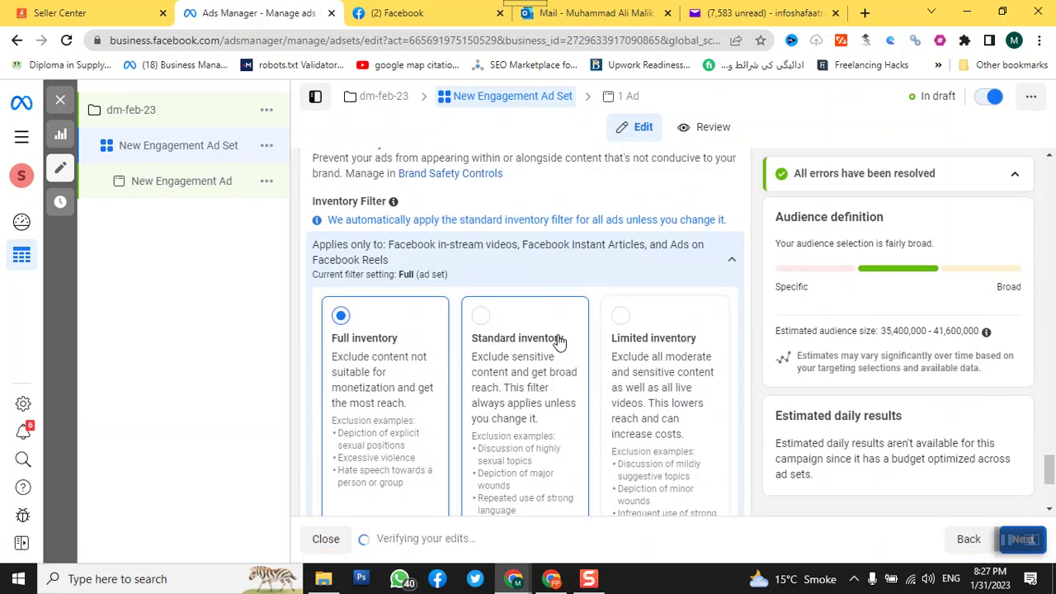
pyautogui.click(730, 277)
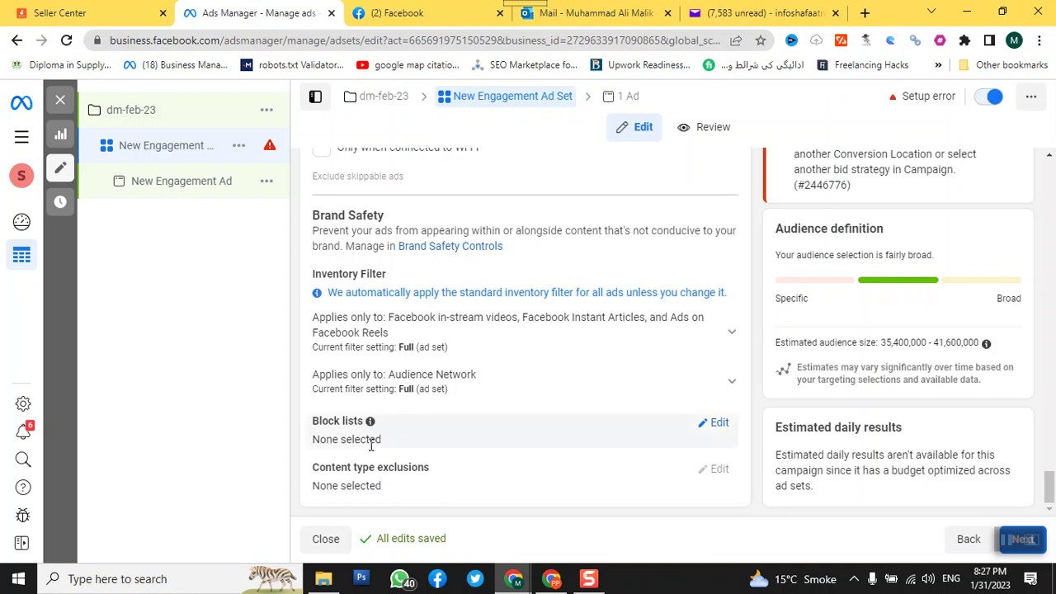
# Step: Open the Brand safety page for creating a block list from the ad set and dismiss the satisfaction survey
pyautogui.click(720, 425)
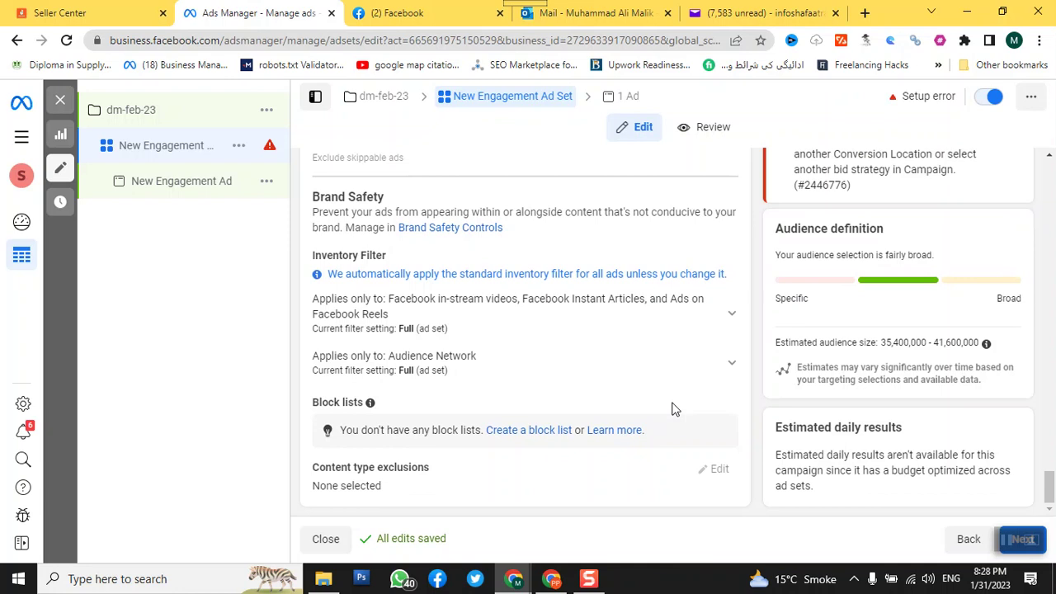
pyautogui.click(544, 431)
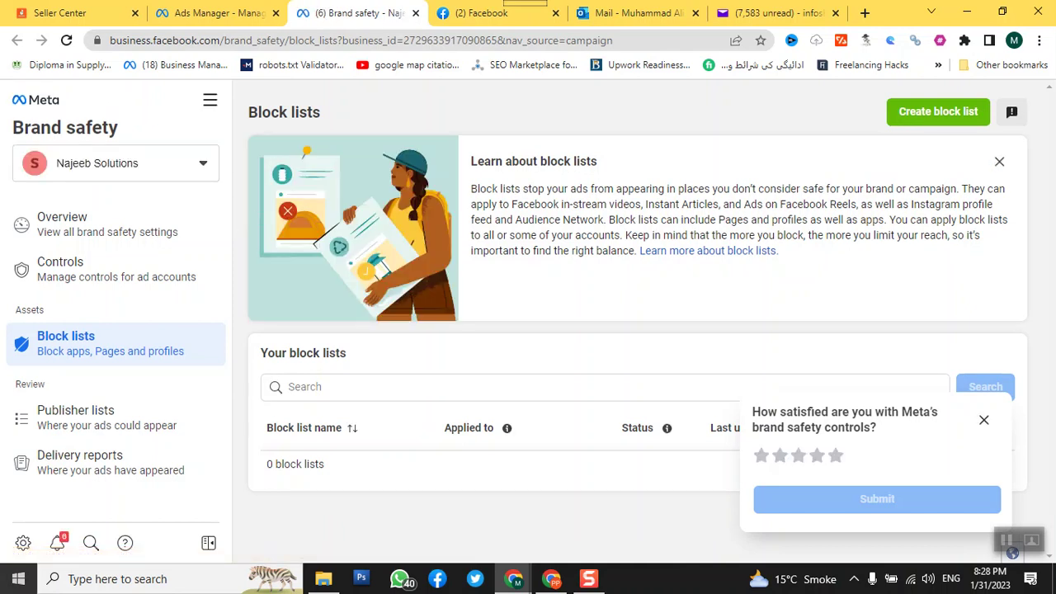
pyautogui.click(985, 420)
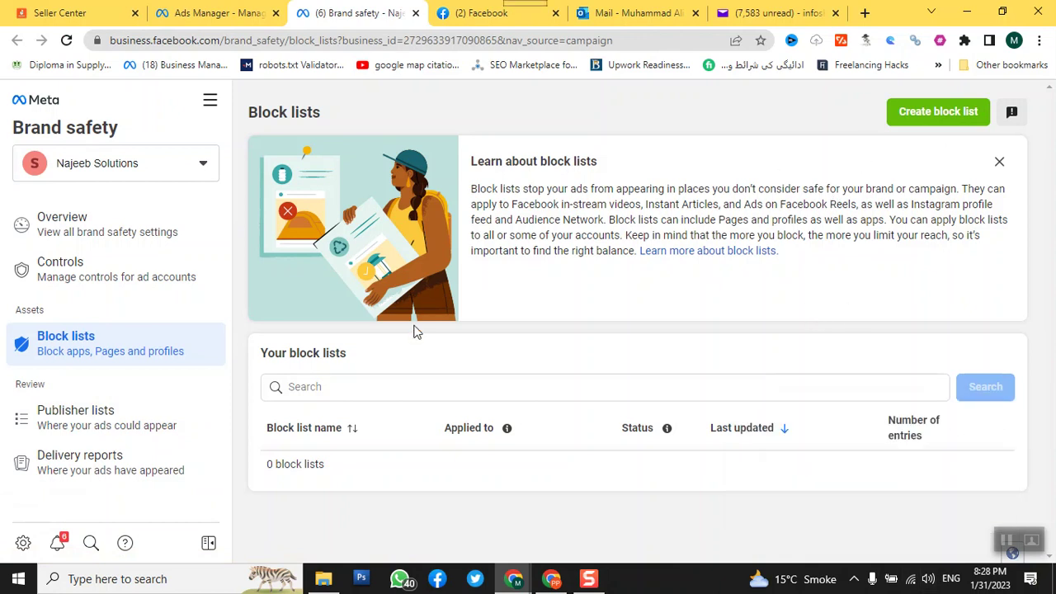
# Step: Open the form for creating a new block list in Brand safety, and return to Ads Manager without filling it in
pyautogui.click(930, 121)
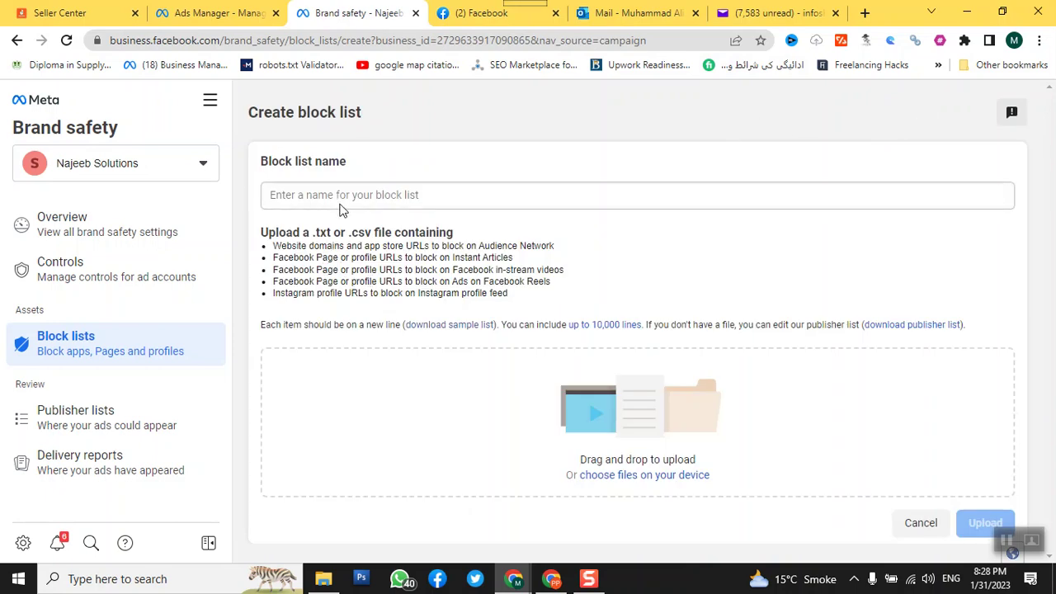
pyautogui.click(383, 197)
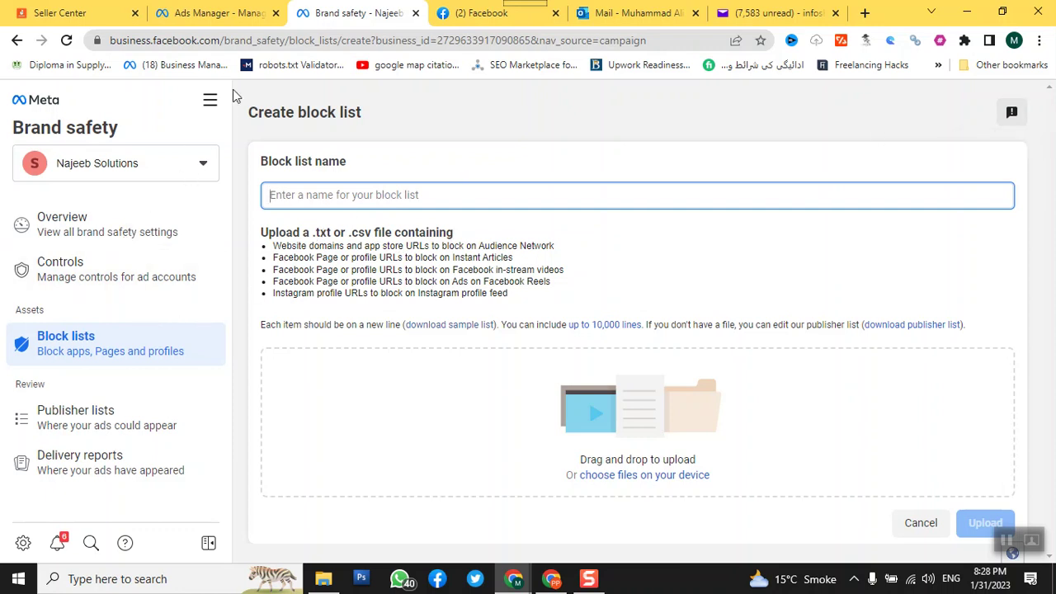
pyautogui.click(198, 17)
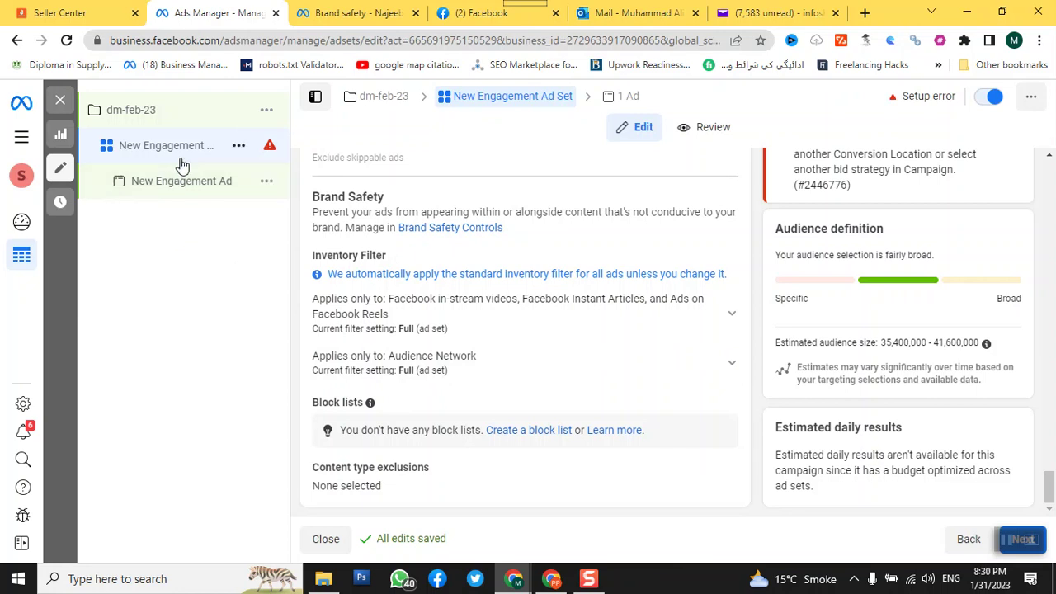
# Step: Open New Engagement Ad for editing, look over its name and identity settings, and dismiss the video creation recommendation
pyautogui.click(189, 189)
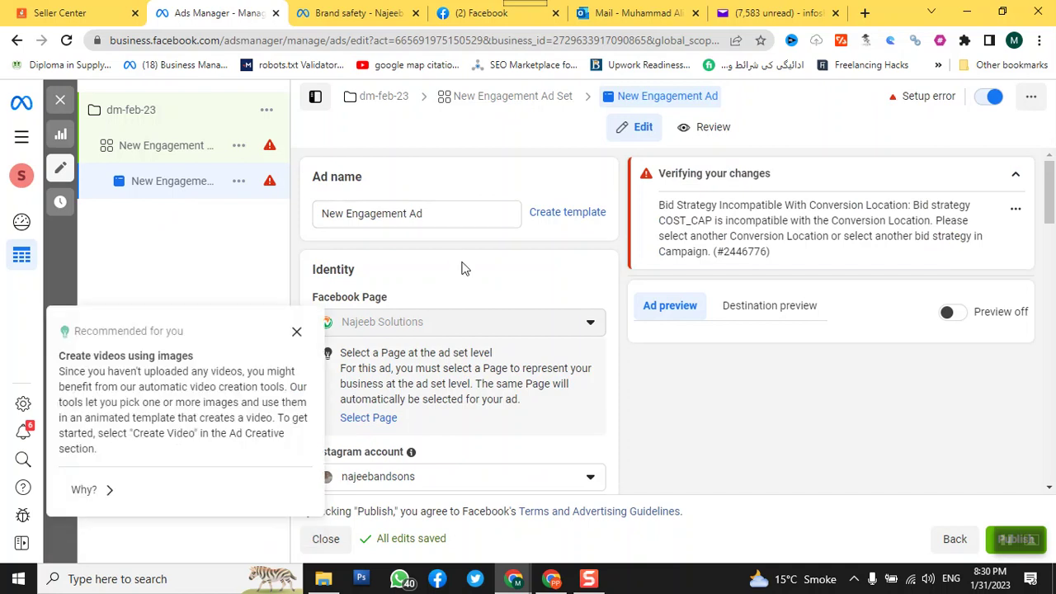
pyautogui.scroll(-1, 462, 267)
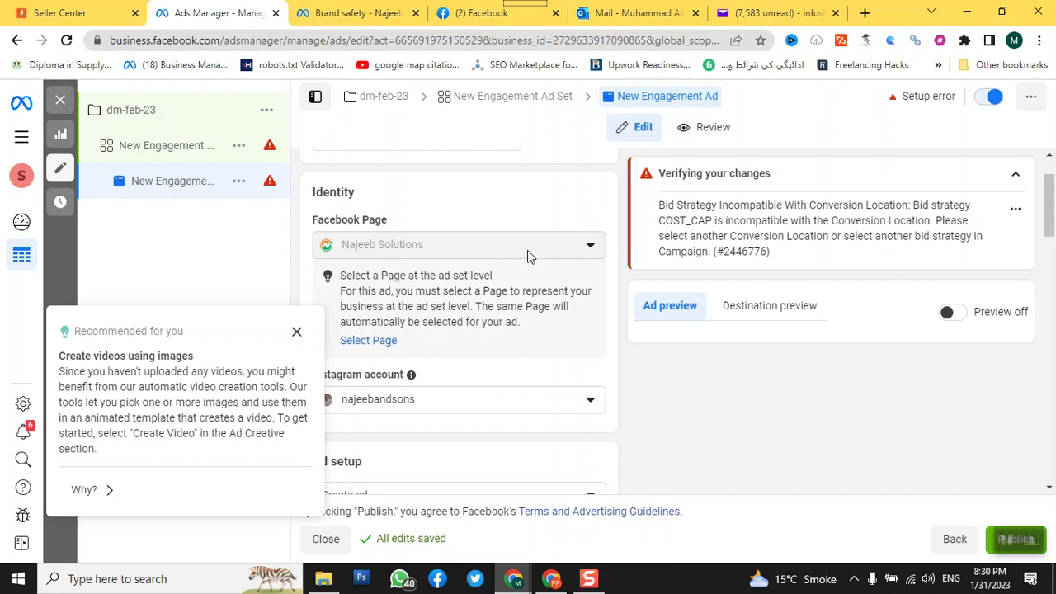
pyautogui.scroll(1, 468, 261)
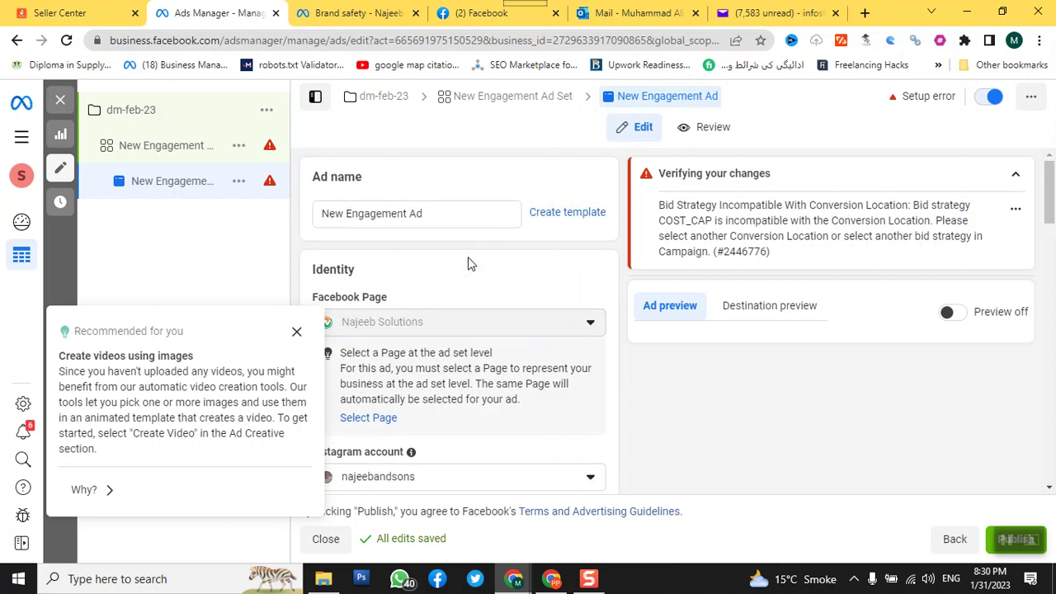
pyautogui.scroll(-2, 468, 262)
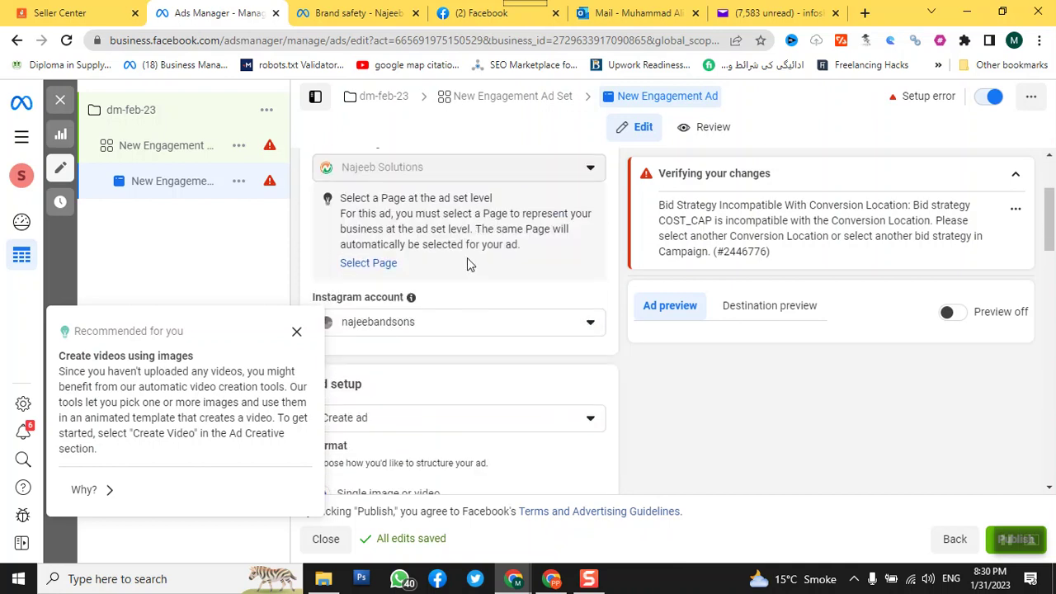
pyautogui.click(297, 334)
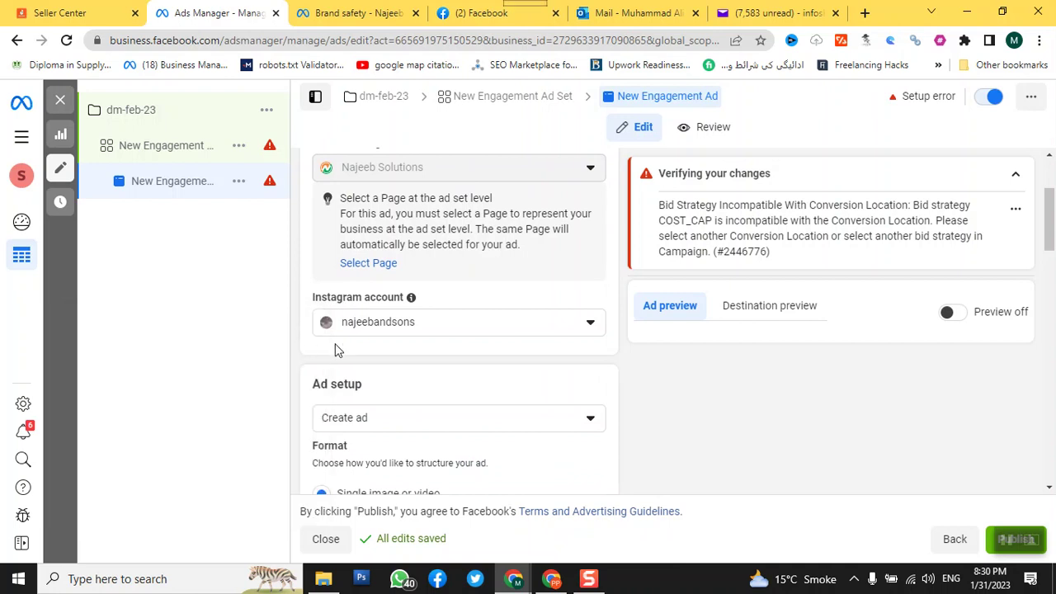
# Step: Review the ad setup choices and choose Create ad for the new engagement ad
pyautogui.click(590, 422)
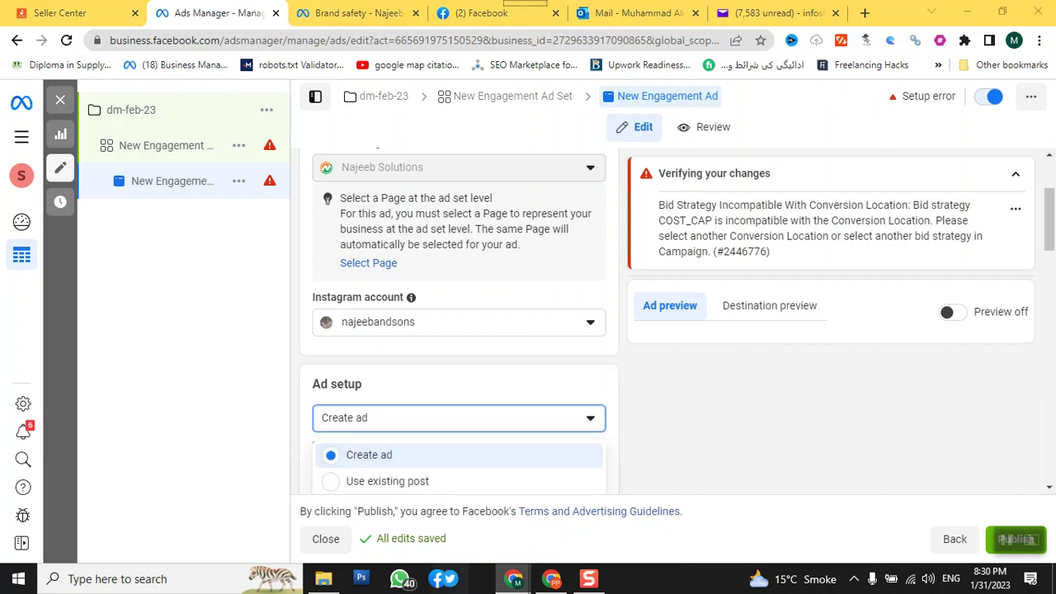
pyautogui.click(640, 442)
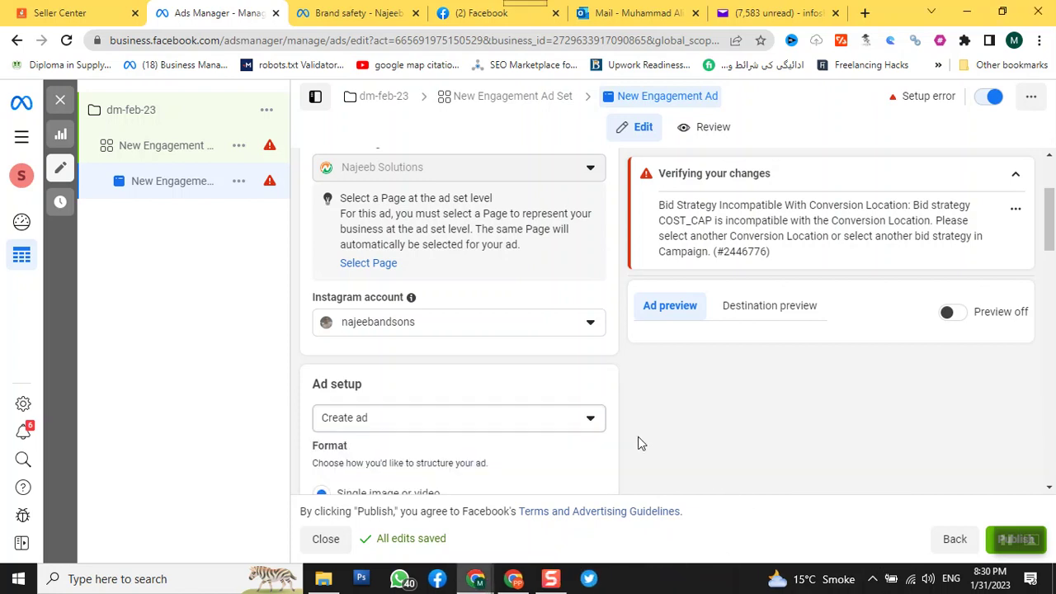
pyautogui.click(382, 419)
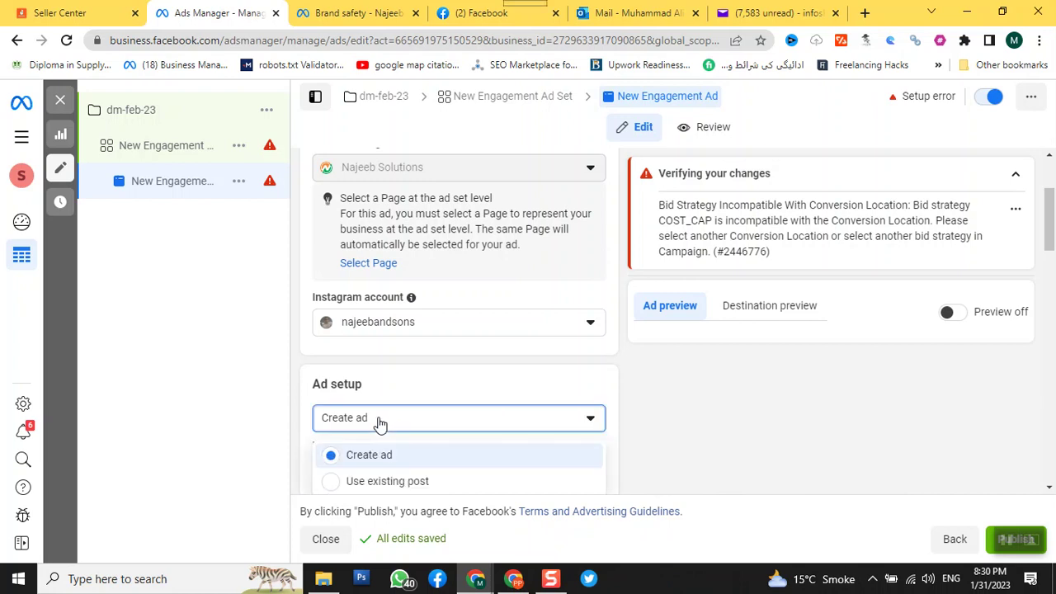
pyautogui.scroll(-1, 377, 424)
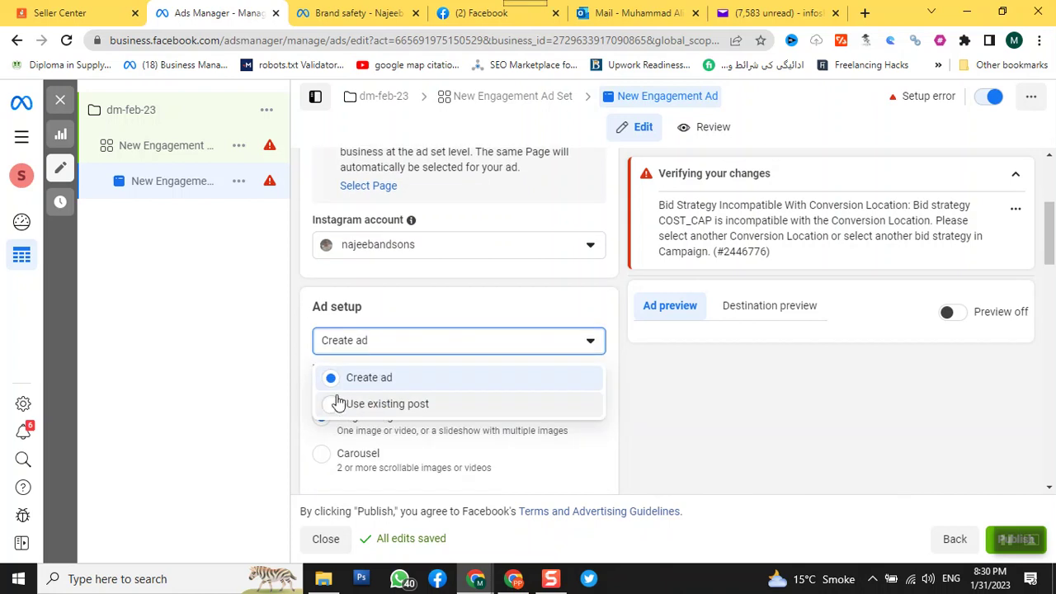
pyautogui.click(331, 384)
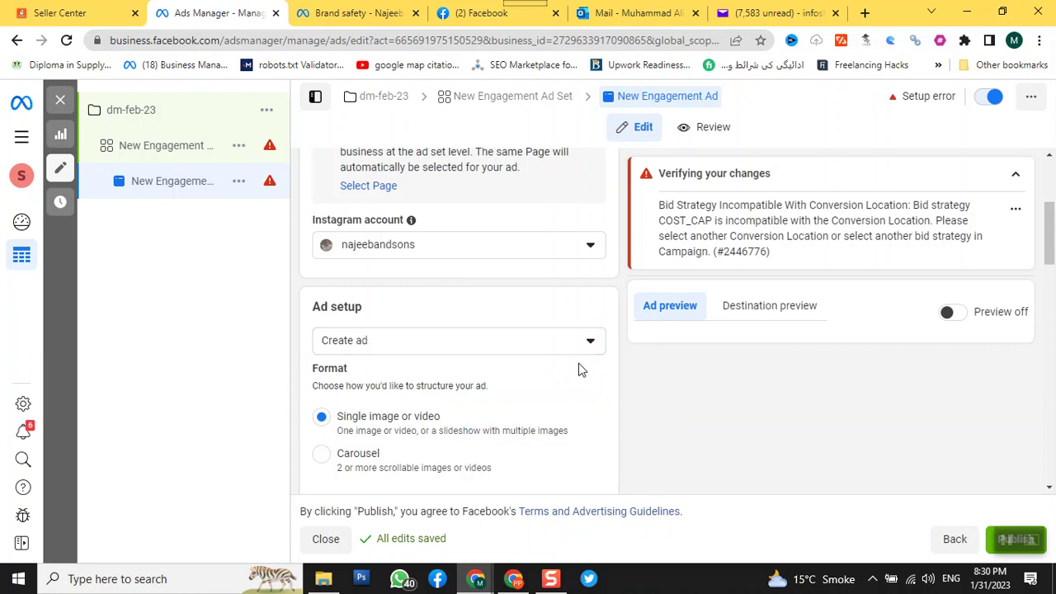
# Step: Start adding an image to the ad creative and browse the media library to the Facebook Page's images
pyautogui.scroll(-1, 578, 369)
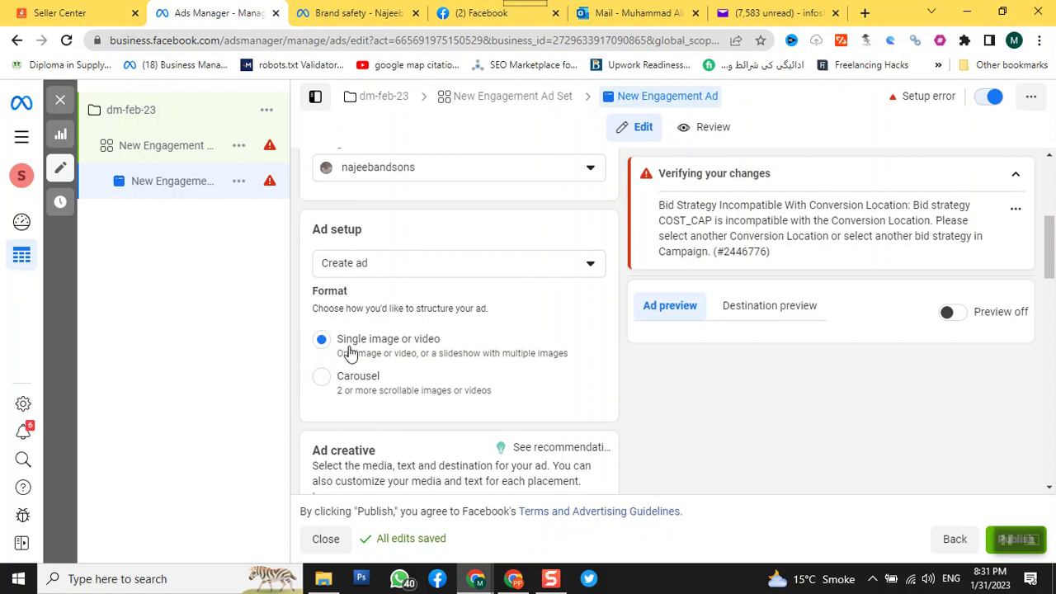
pyautogui.scroll(-3, 384, 351)
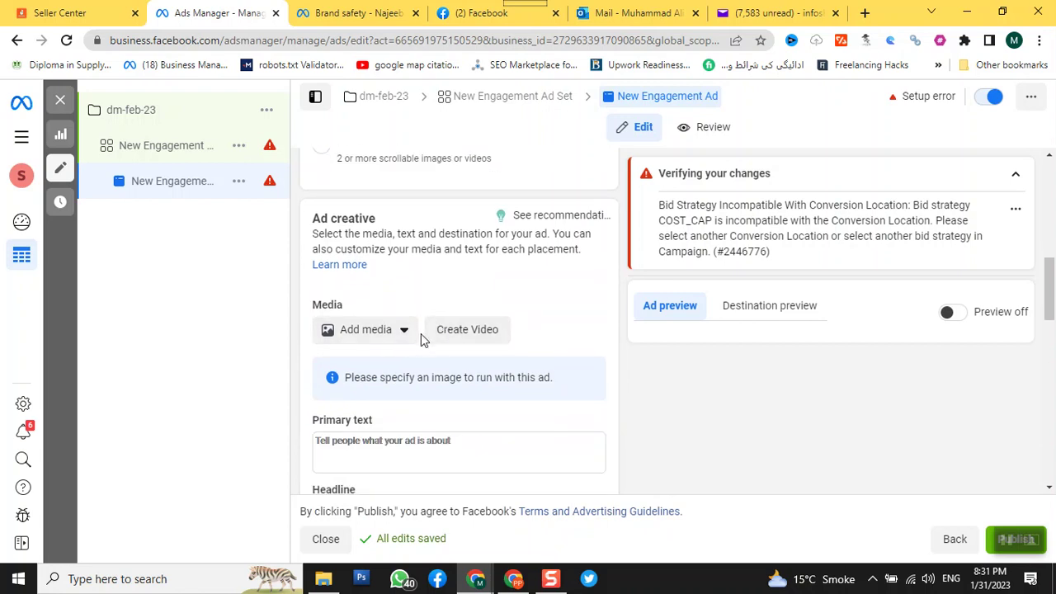
pyautogui.click(393, 338)
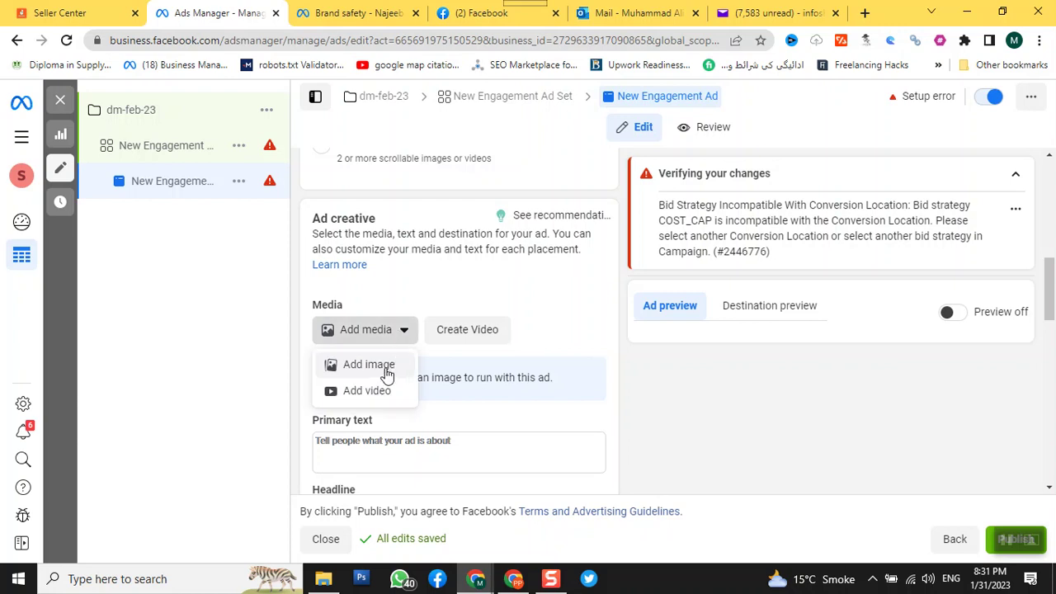
pyautogui.click(387, 373)
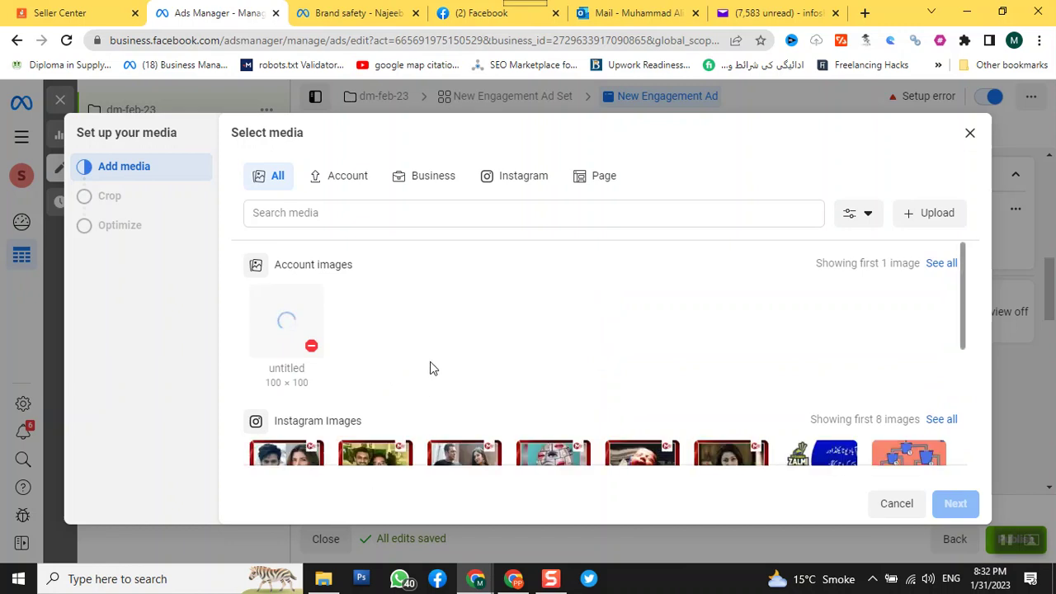
pyautogui.scroll(-2, 432, 369)
pyautogui.scroll(2, 429, 369)
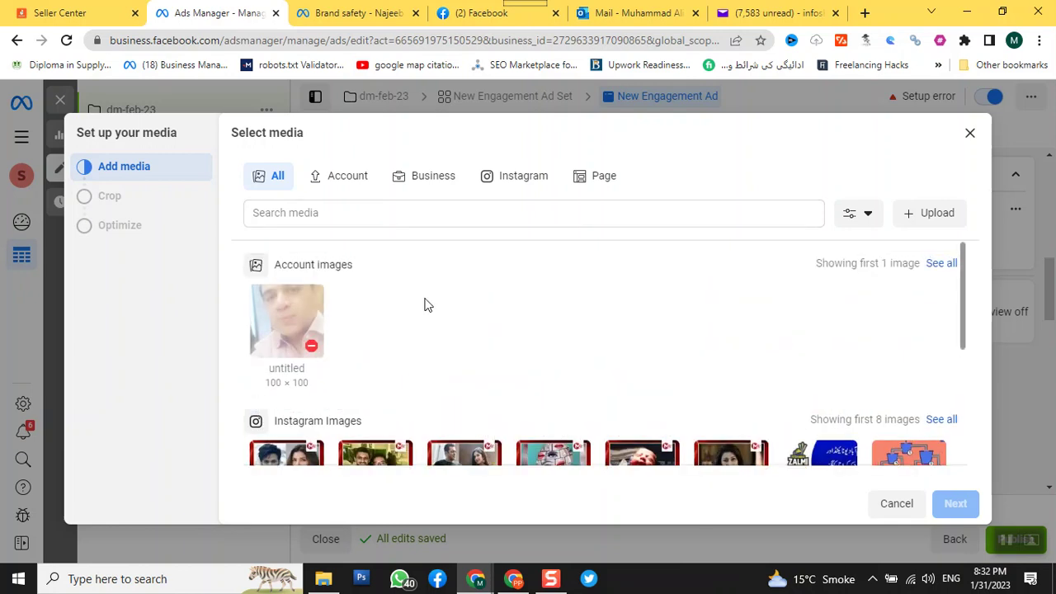
pyautogui.scroll(-2, 425, 303)
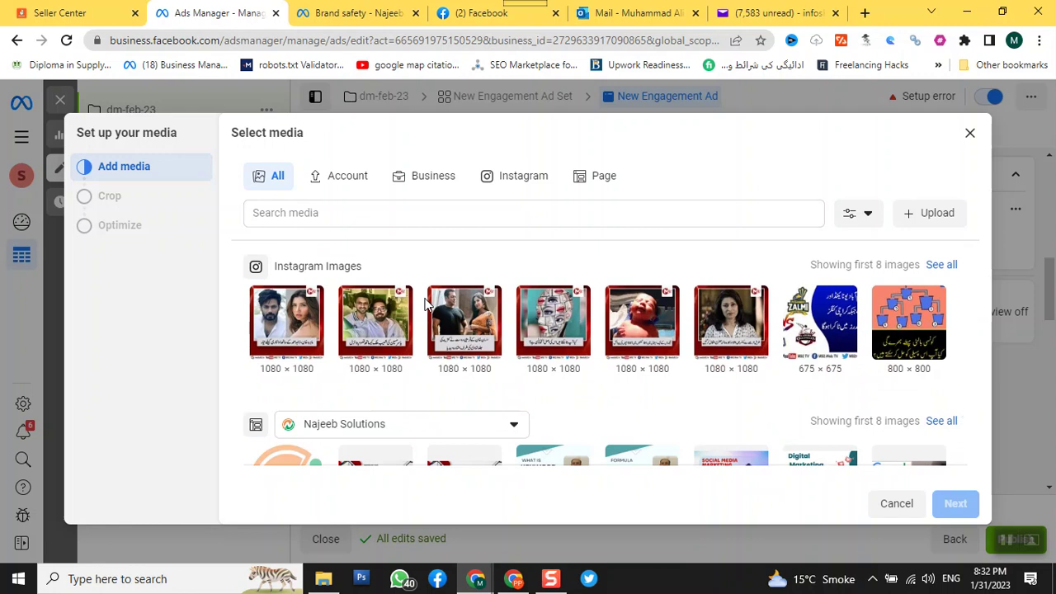
pyautogui.scroll(-1, 443, 307)
pyautogui.scroll(-1, 444, 307)
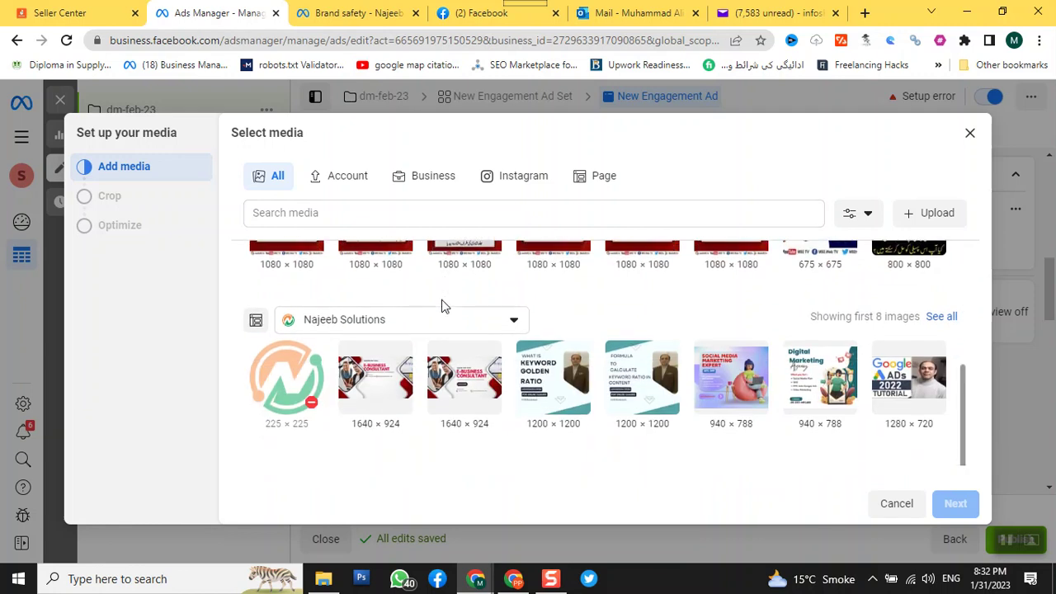
# Step: Add the What is Keyword Golden Ratio image to the ad, keeping the original crops for all placements
pyautogui.click(553, 401)
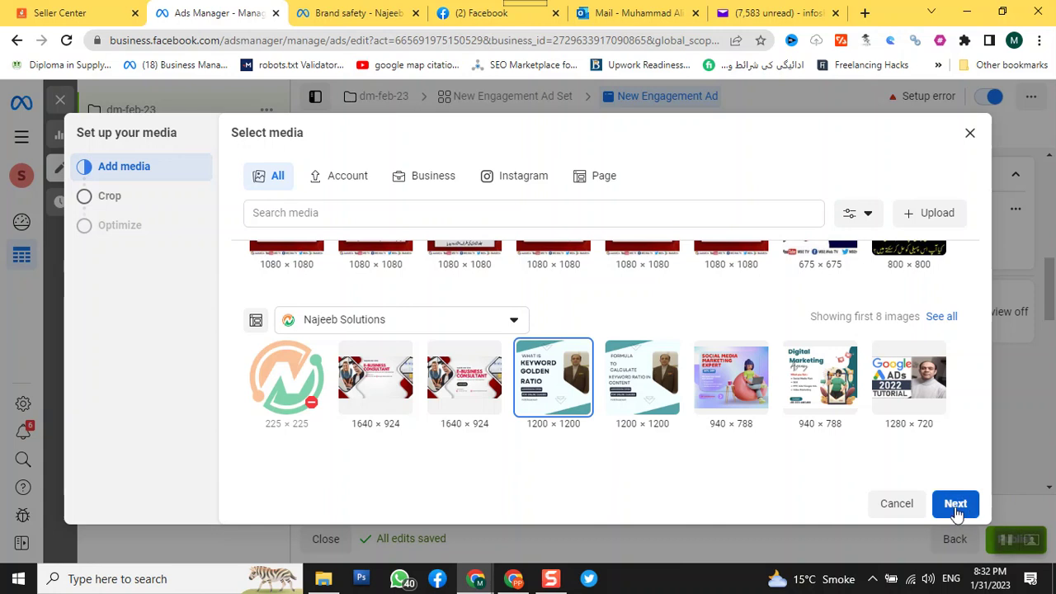
pyautogui.click(955, 505)
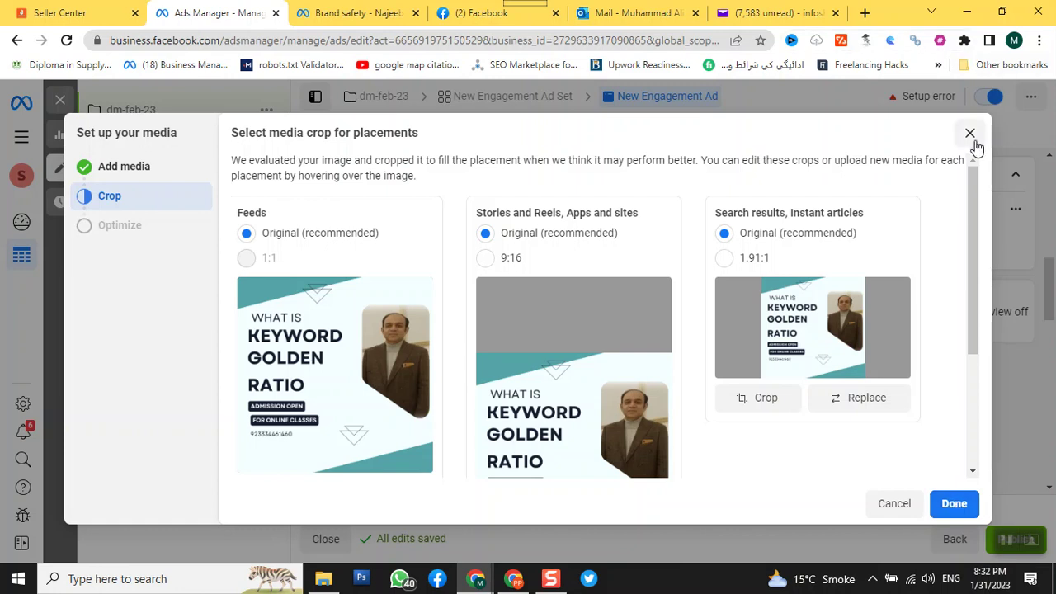
pyautogui.click(897, 506)
pyautogui.moveTo(695, 425); pyautogui.dragTo(252, 357)
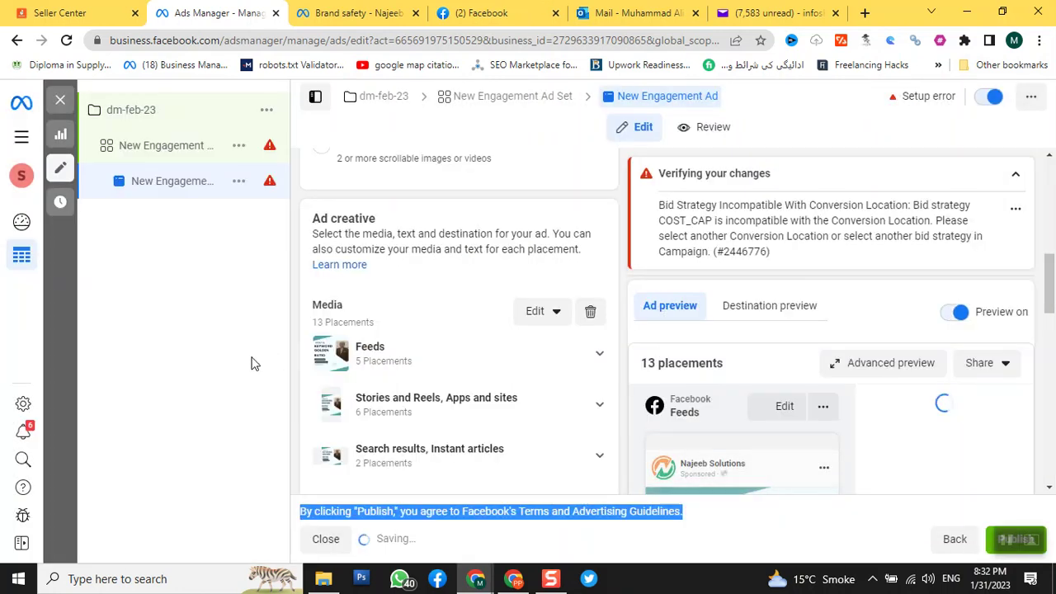
pyautogui.click(252, 361)
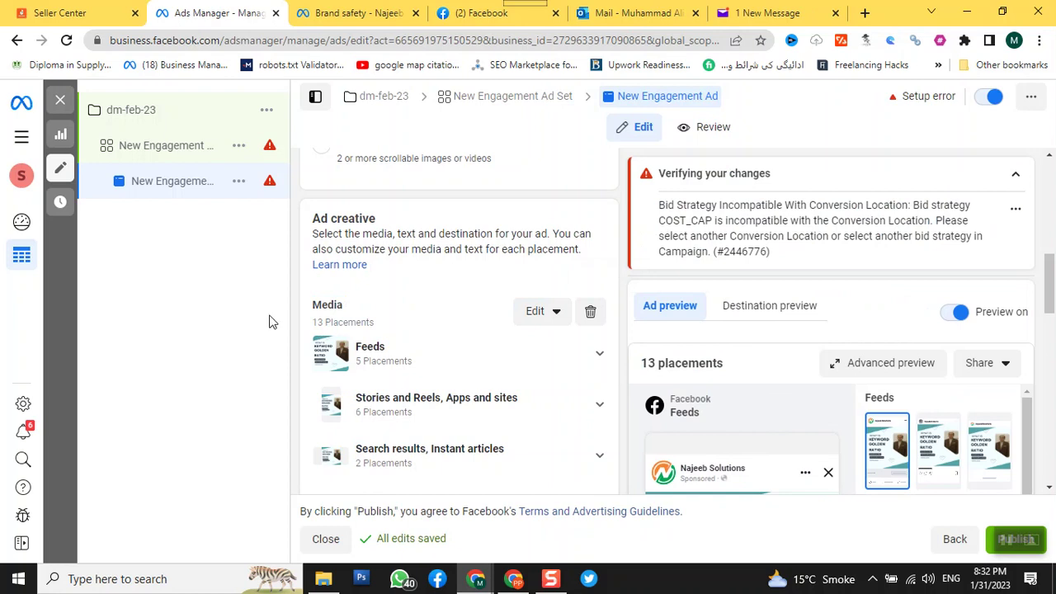
# Step: Examine the ad previews for the different placements and the remaining text, message template and tracking fields of the ad
pyautogui.scroll(-1, 396, 324)
pyautogui.scroll(-3, 922, 421)
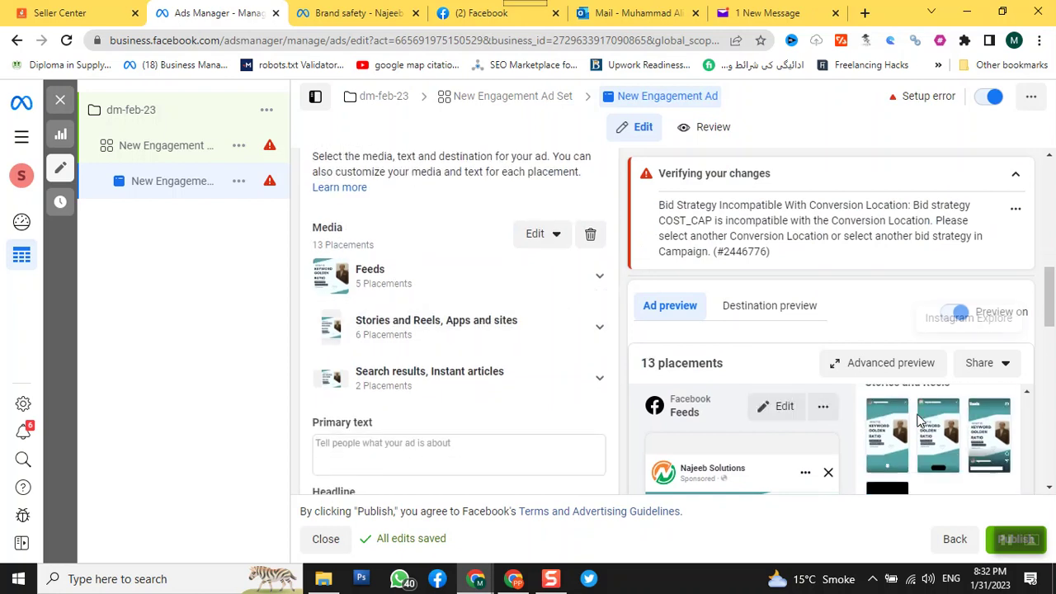
pyautogui.scroll(-10, 923, 422)
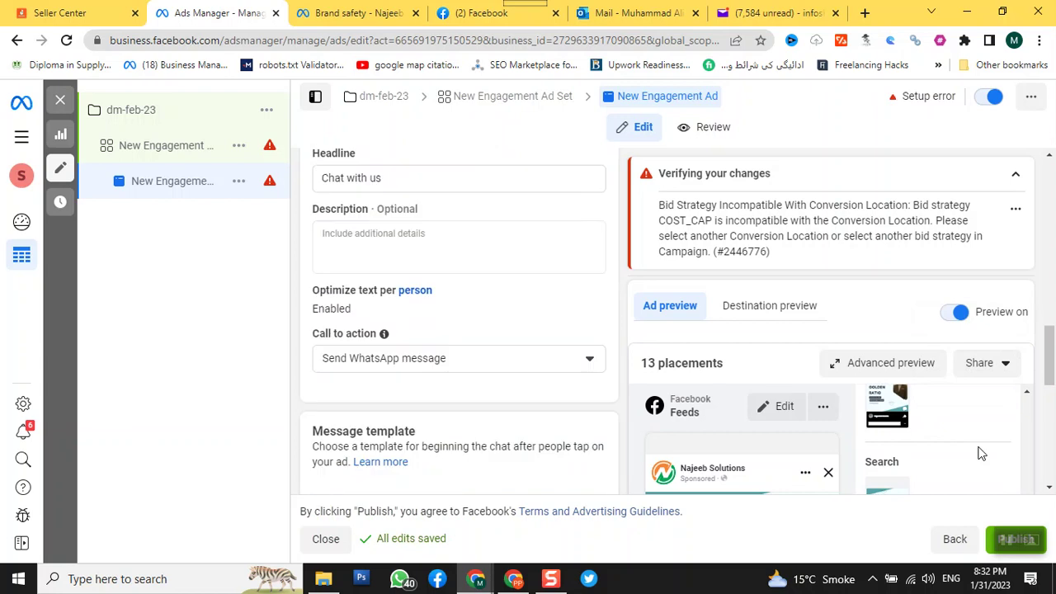
pyautogui.scroll(-2, 1030, 440)
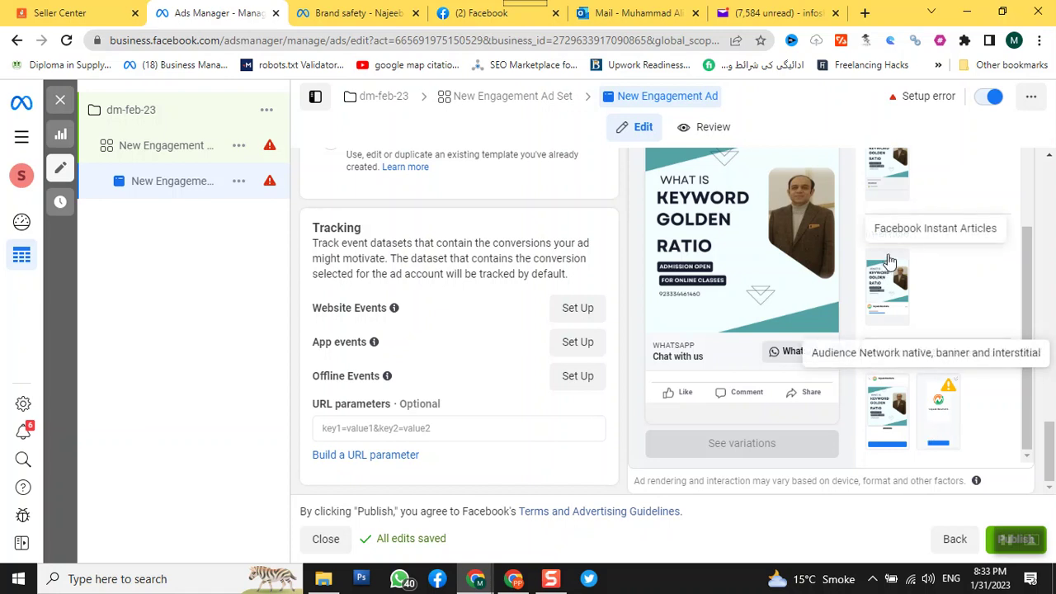
pyautogui.scroll(1, 892, 187)
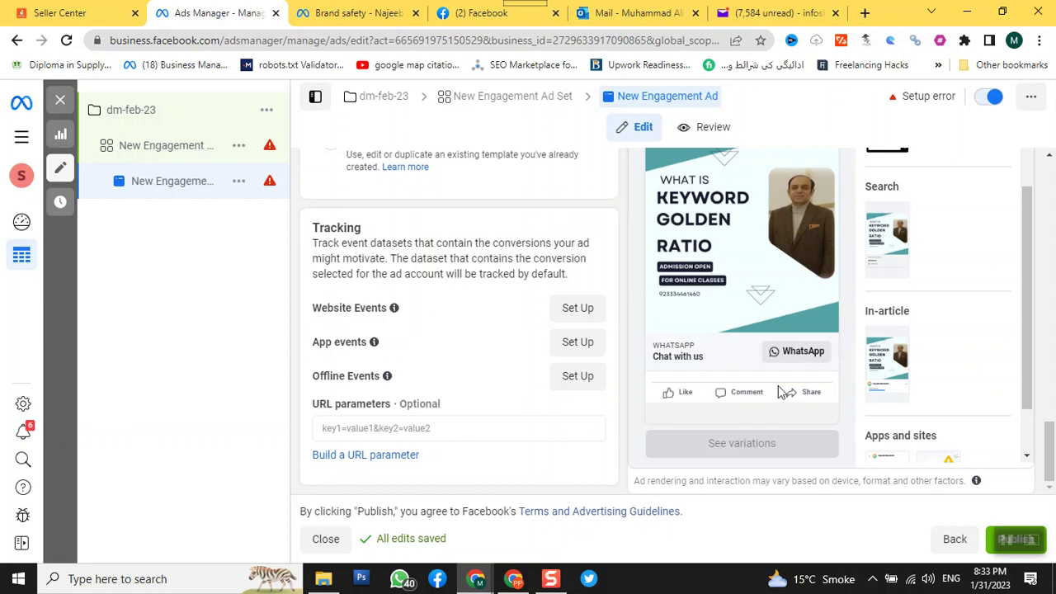
pyautogui.scroll(-1, 858, 340)
pyautogui.scroll(-1, 858, 340)
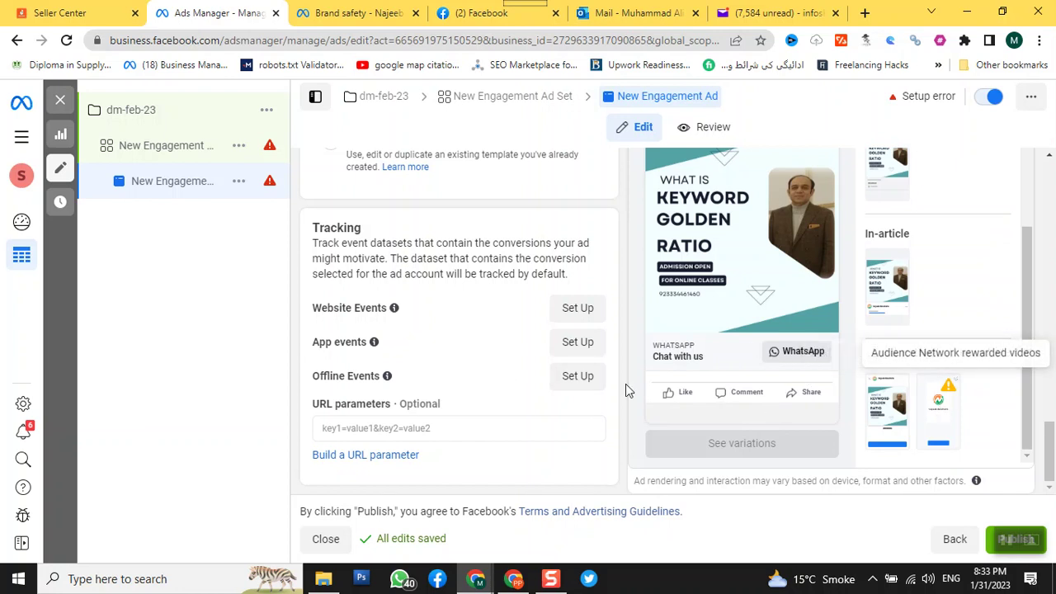
pyautogui.scroll(10, 475, 392)
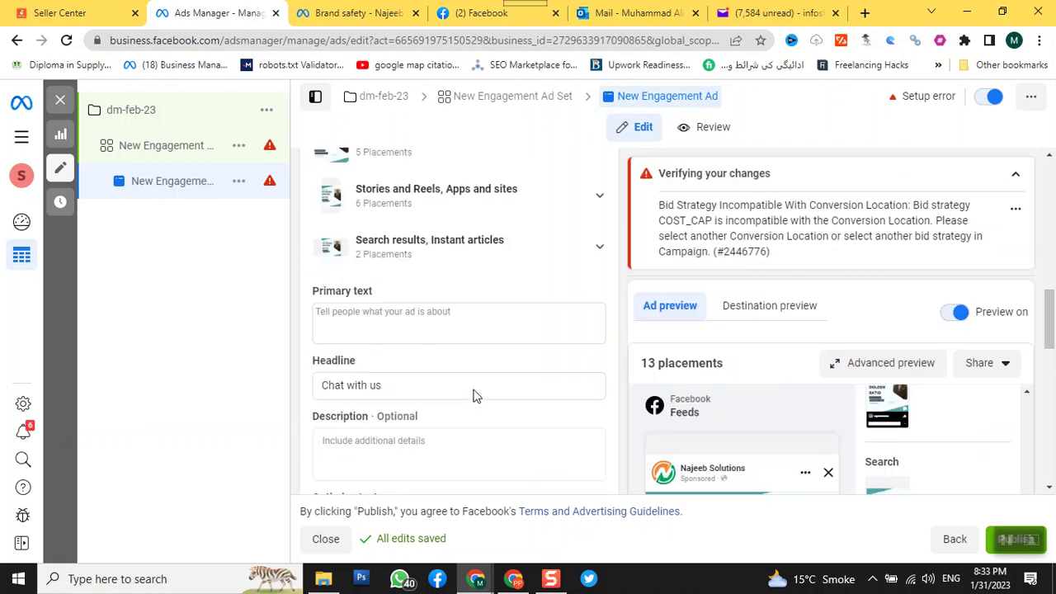
pyautogui.scroll(2, 471, 396)
pyautogui.scroll(-3, 471, 396)
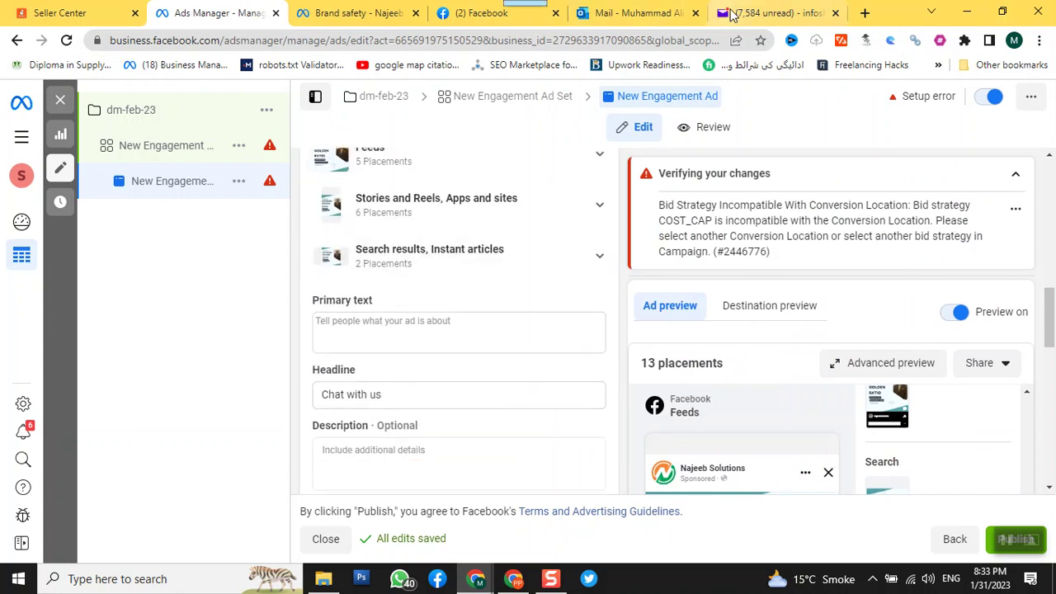
# Step: Search Google for chatgpt in a new browser tab, and switch to the open Facebook Pages tab
pyautogui.click(864, 13)
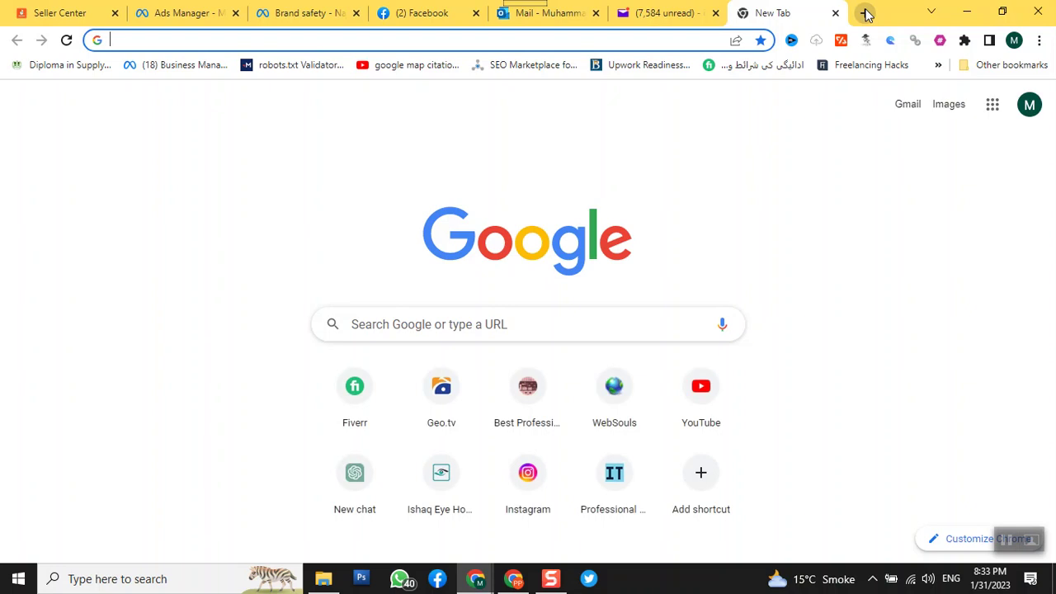
pyautogui.write('chat')
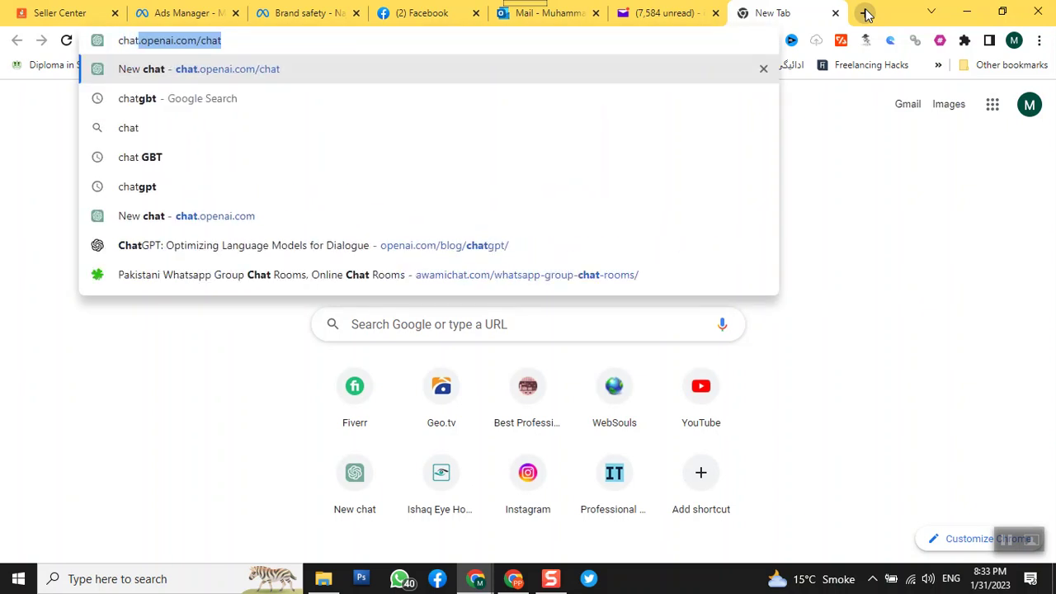
pyautogui.write('gpt')
pyautogui.press('Return')
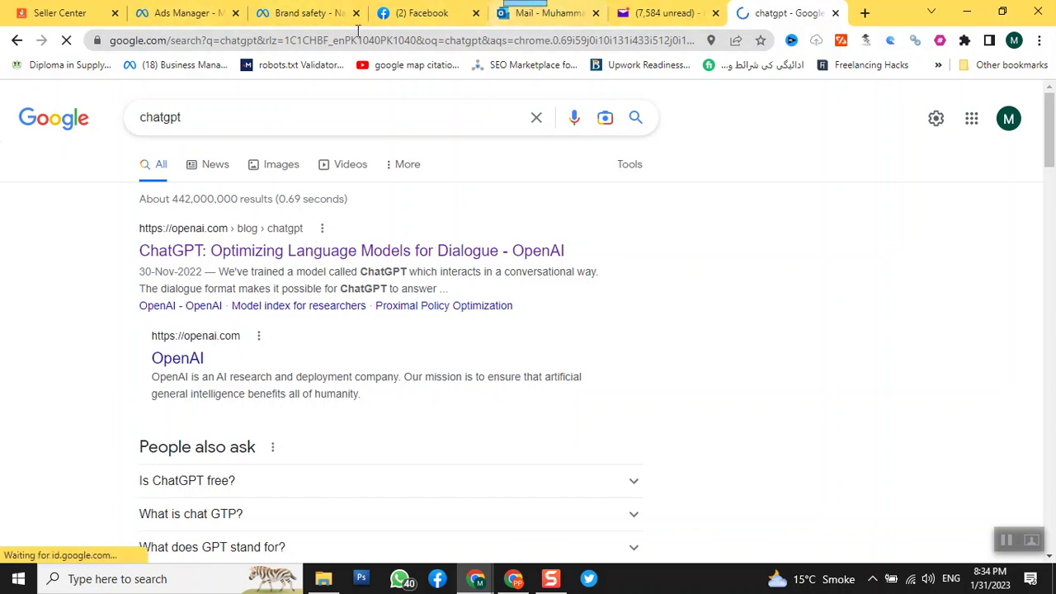
pyautogui.click(417, 26)
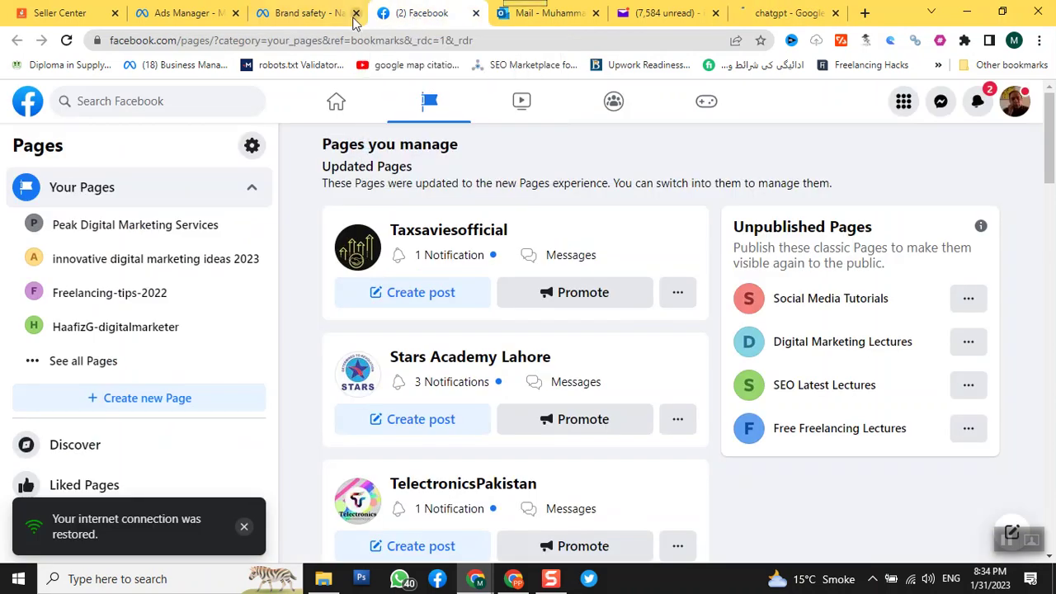
# Step: Check whether the ChatGPT page has loaded in its browser tab, and return to the ad in Ads Manager
pyautogui.click(289, 14)
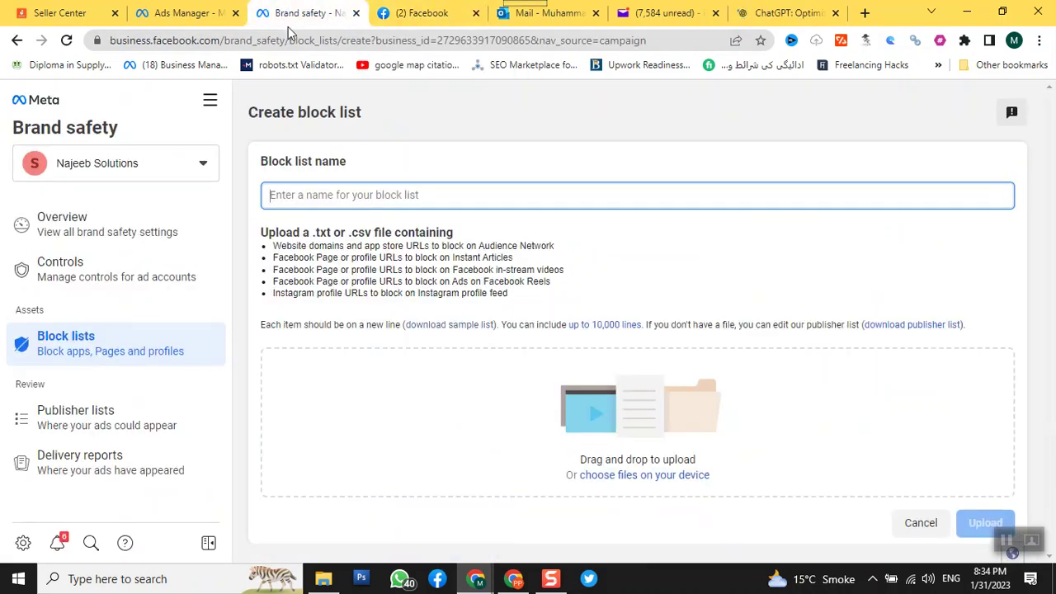
pyautogui.click(181, 13)
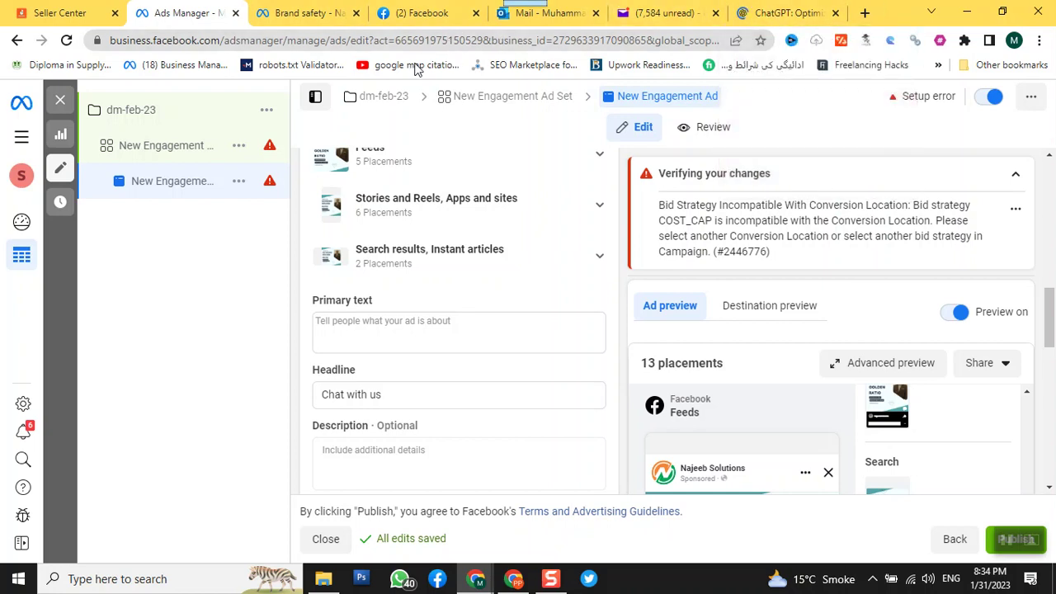
pyautogui.click(301, 14)
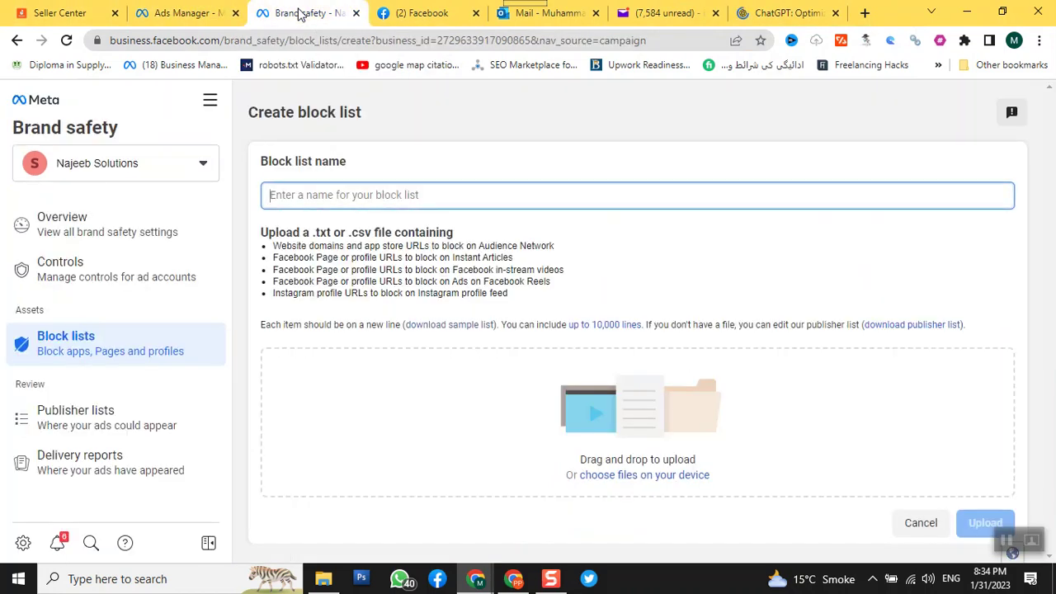
pyautogui.click(784, 12)
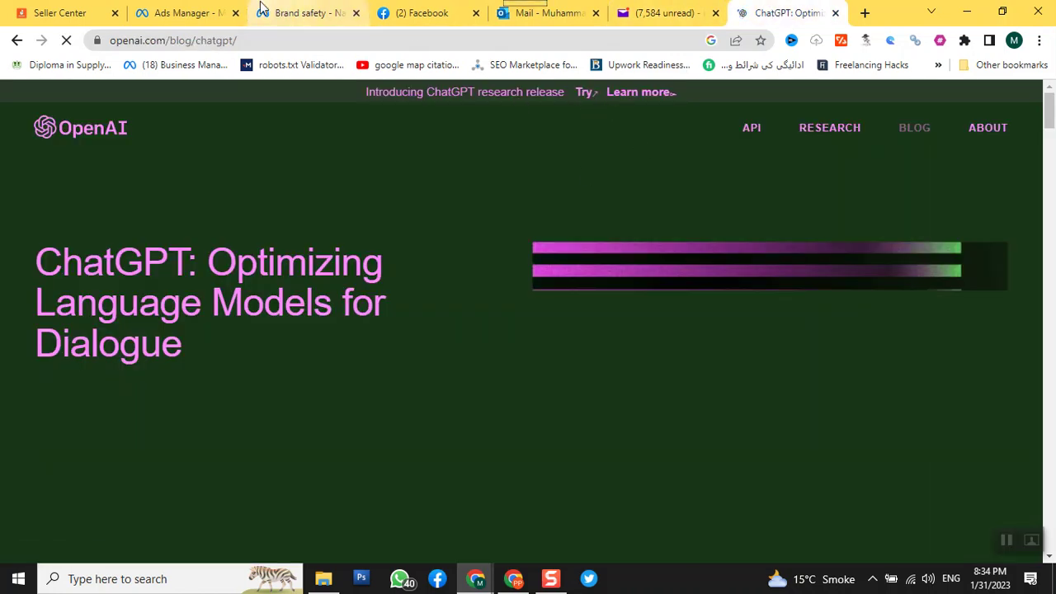
pyautogui.click(280, 16)
pyautogui.click(188, 17)
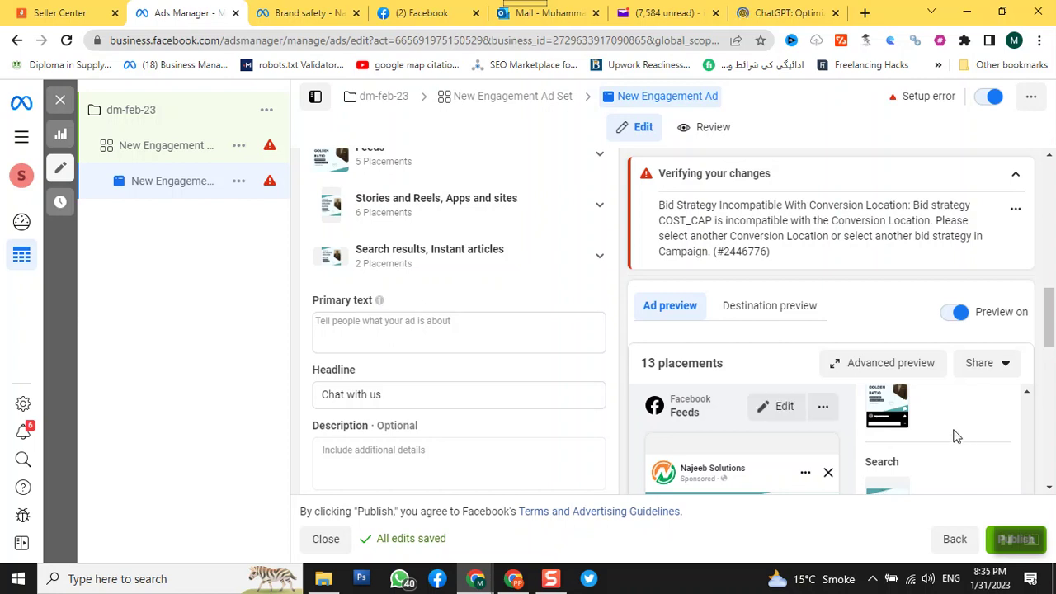
# Step: Look through the ad's placement previews and start editing the empty Primary text field
pyautogui.scroll(-3, 1021, 374)
pyautogui.scroll(-3, 1023, 377)
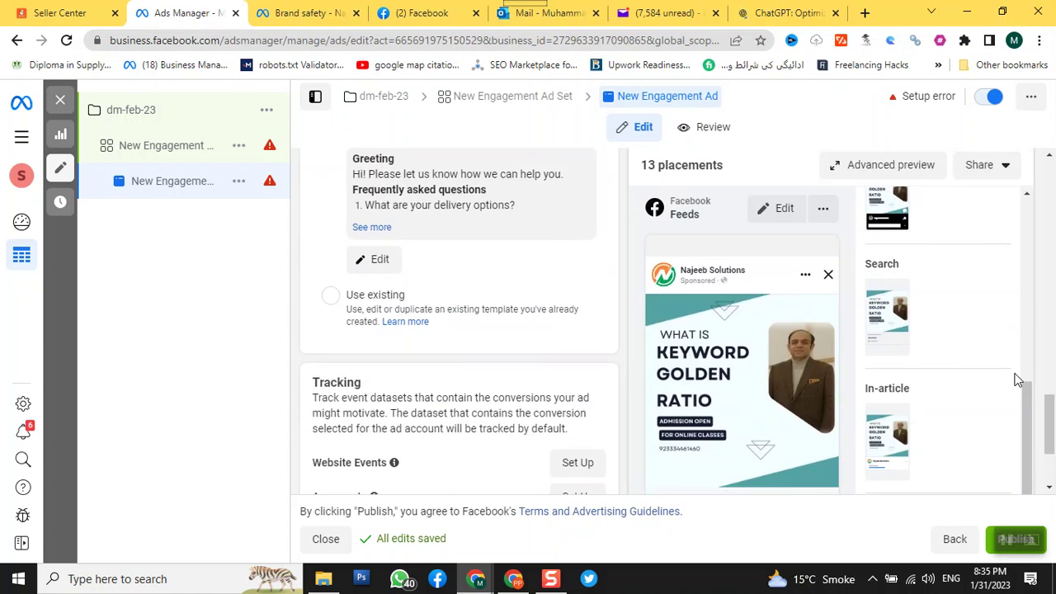
pyautogui.scroll(5, 1019, 380)
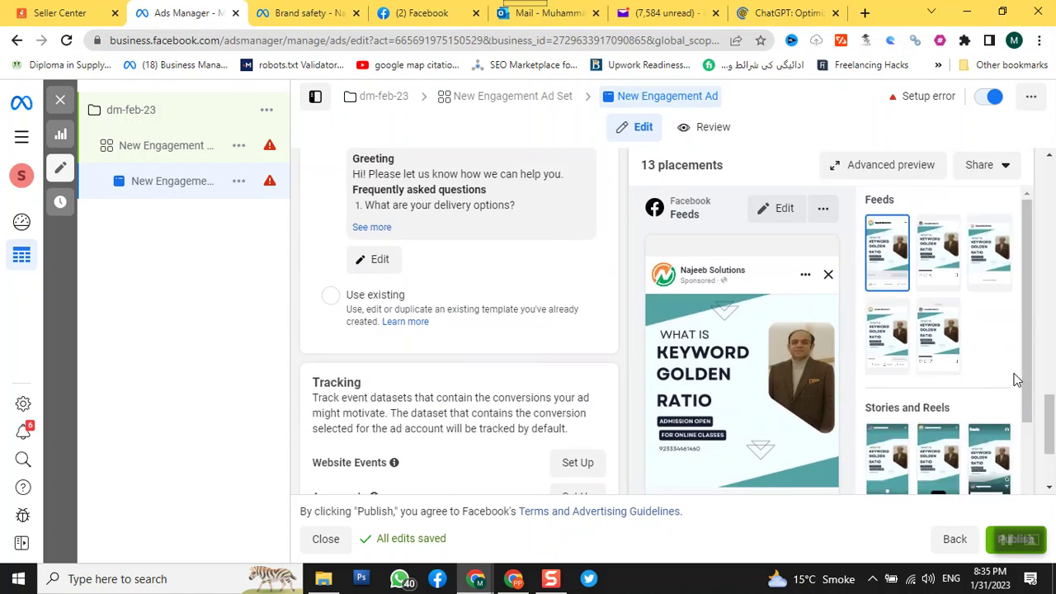
pyautogui.scroll(3, 450, 307)
pyautogui.scroll(3, 384, 326)
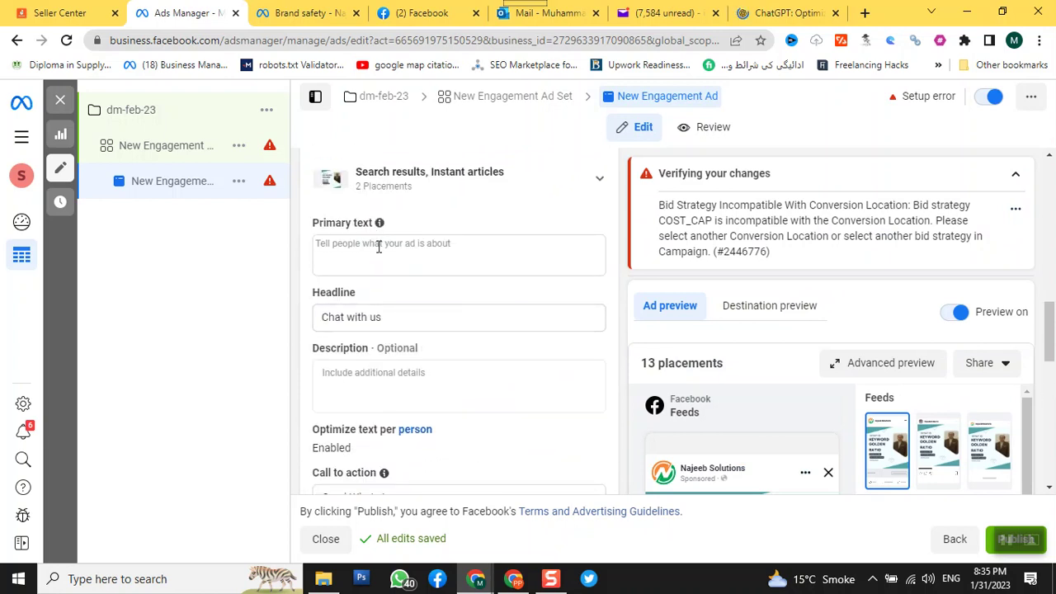
pyautogui.click(379, 246)
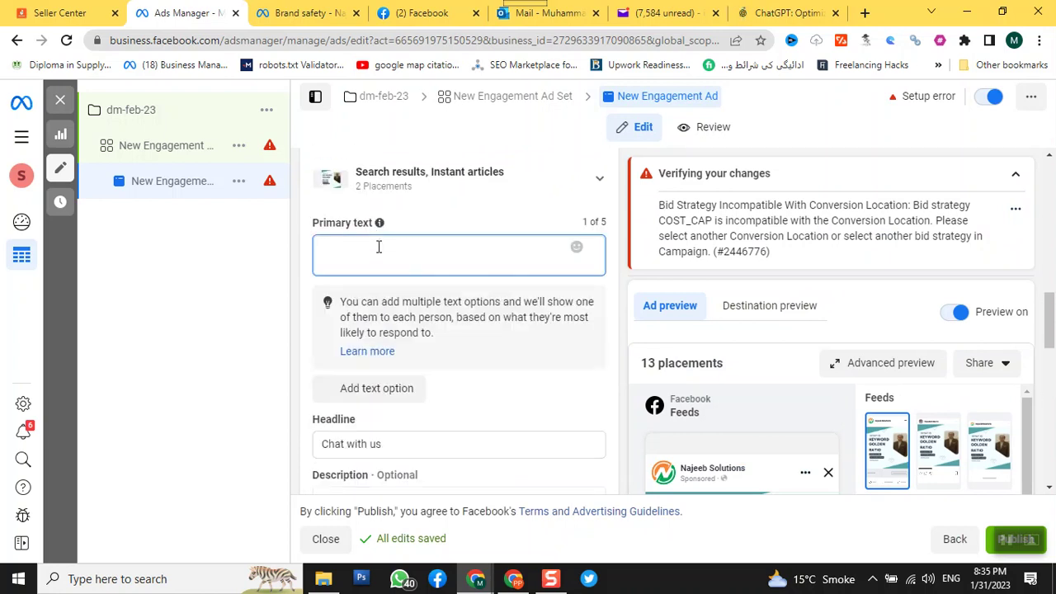
# Step: Check on the loading chat.openai.com page between the open tabs, and switch to the new ChatGPT chat
pyautogui.click(759, 23)
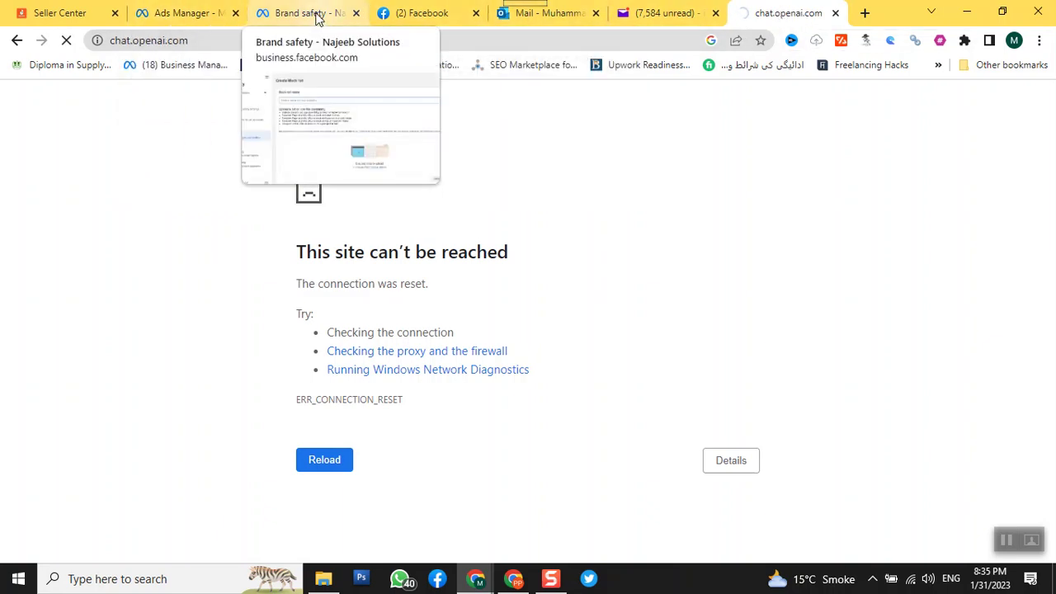
pyautogui.click(280, 16)
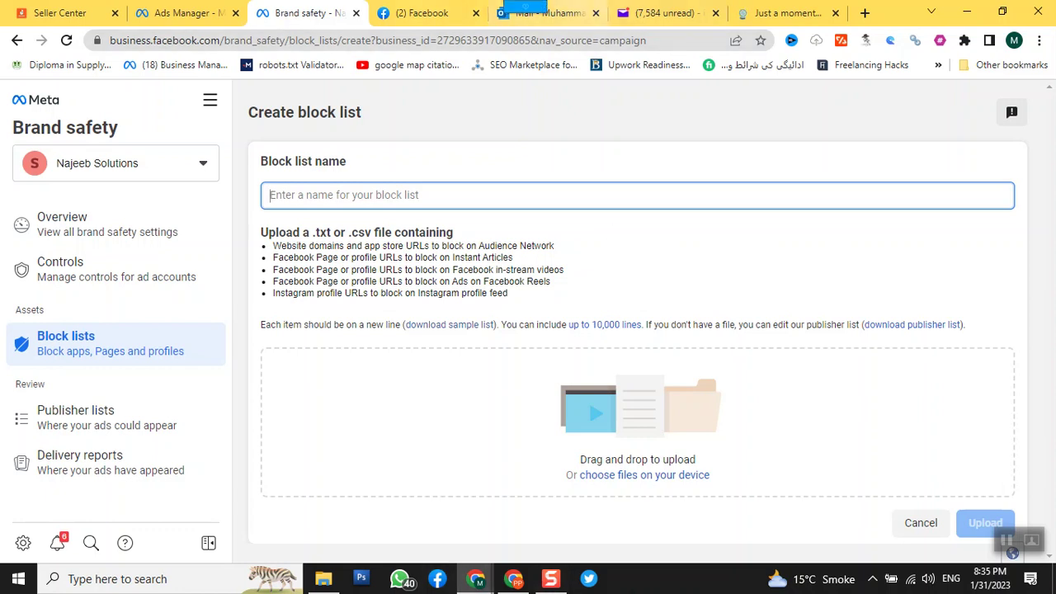
pyautogui.click(787, 12)
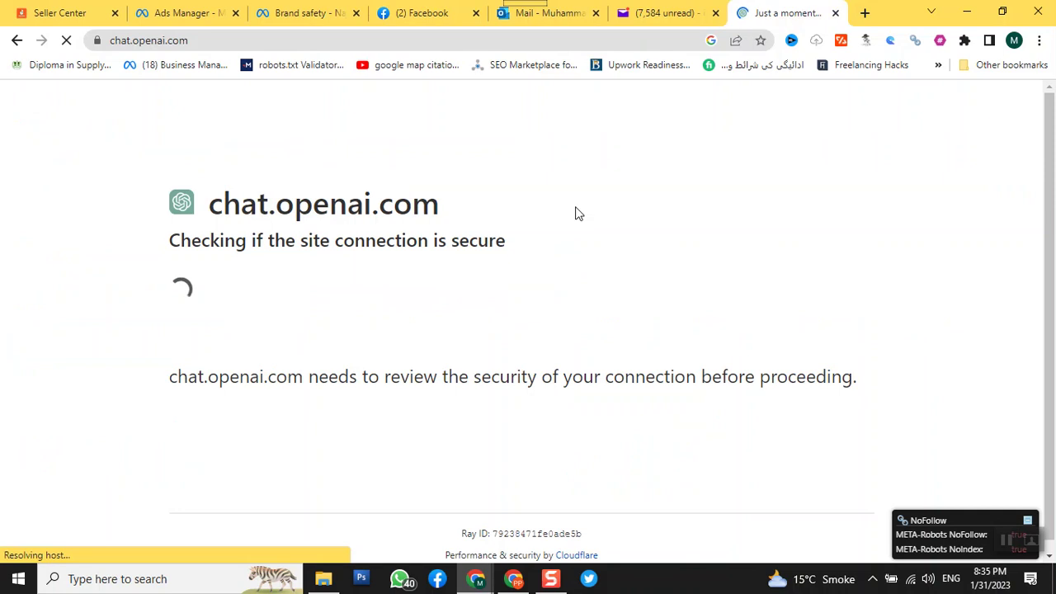
pyautogui.click(292, 12)
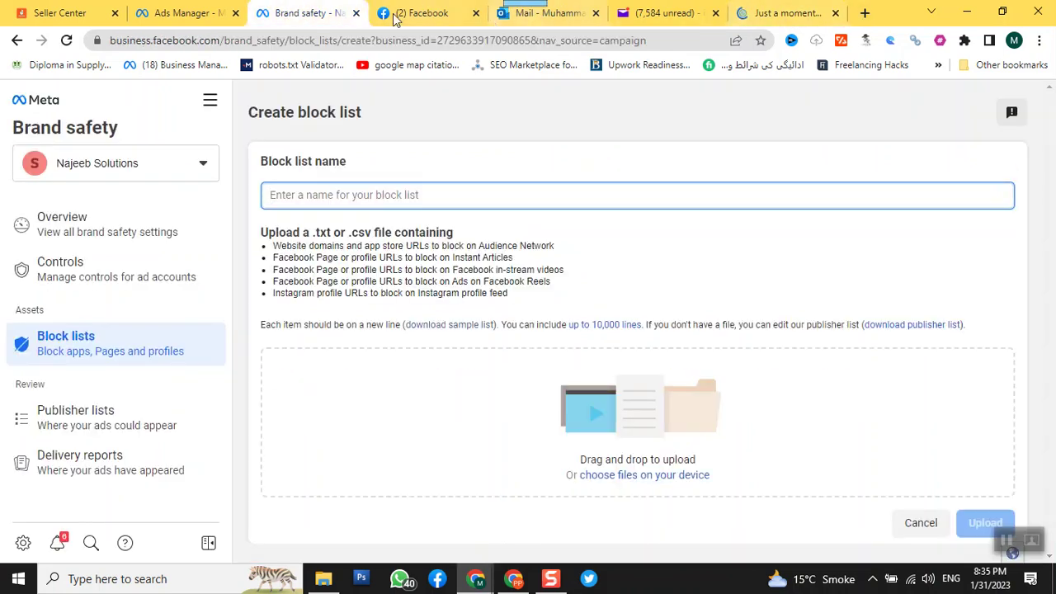
pyautogui.click(195, 15)
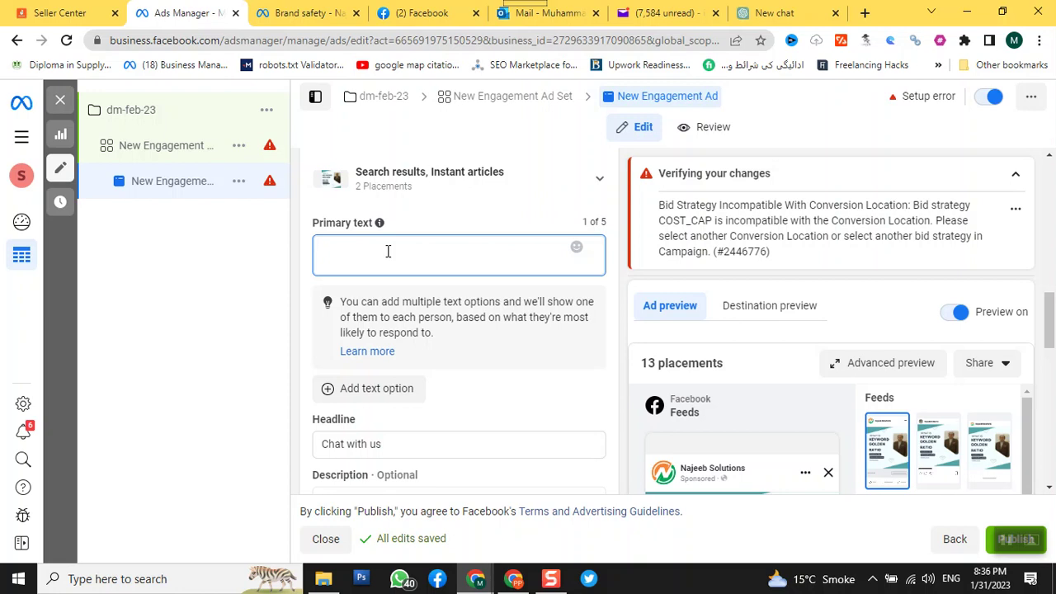
pyautogui.click(767, 11)
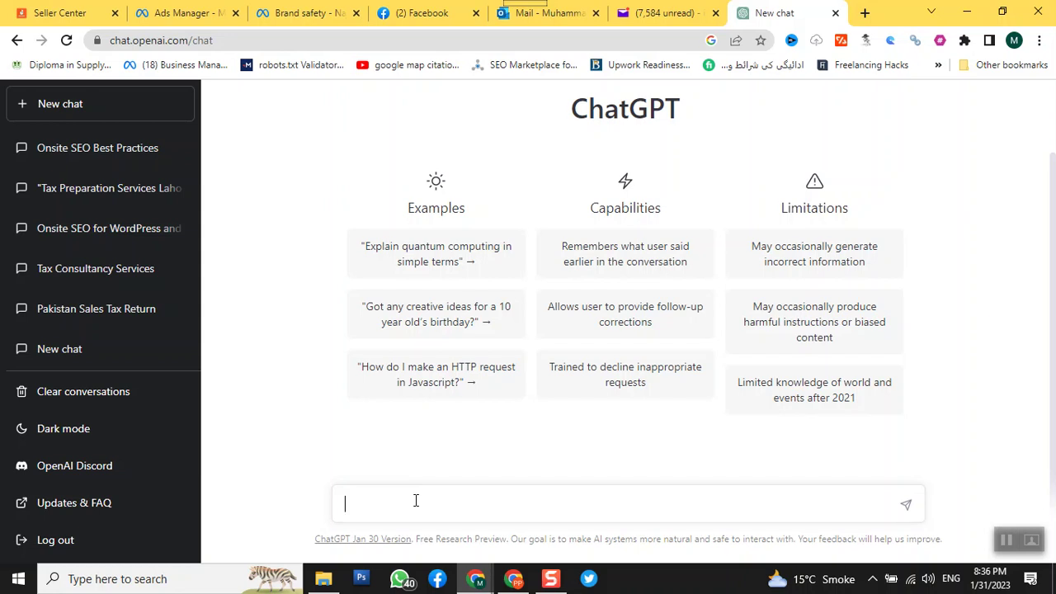
pyautogui.write('Keyword')
pyautogui.press('BackSpace')
pyautogui.press('BackSpace')
pyautogui.press('BackSpace')
pyautogui.press('BackSpace')
pyautogui.press('BackSpace')
pyautogui.press('BackSpace')
pyautogui.press('BackSpace')
# Step: Ask ChatGPT for "decription about google keyword research in 20 words"
pyautogui.write('decription about google keyword')
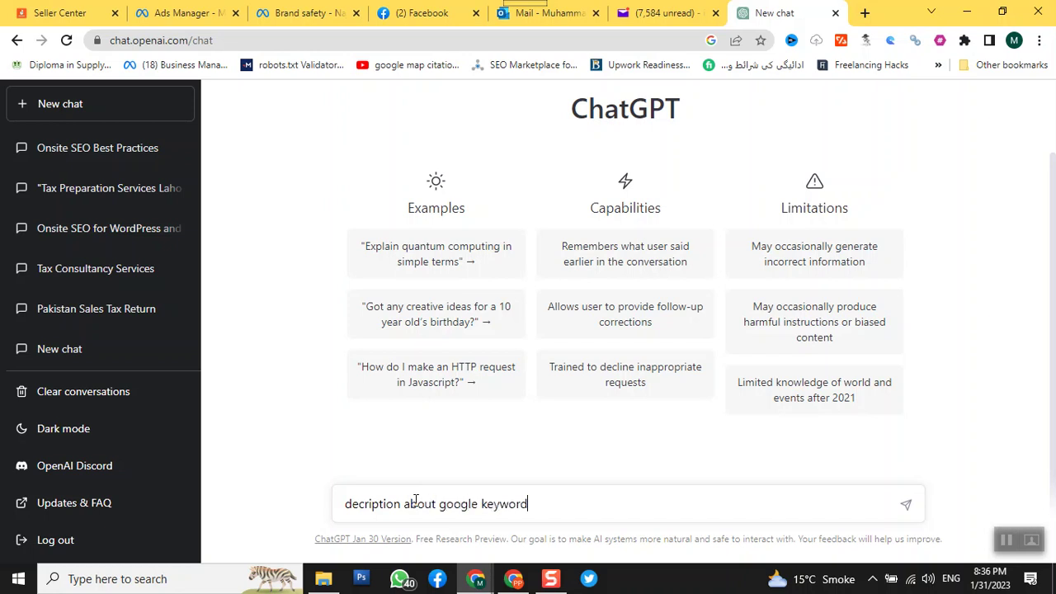
pyautogui.write(' research in')
pyautogui.write('20 wor')
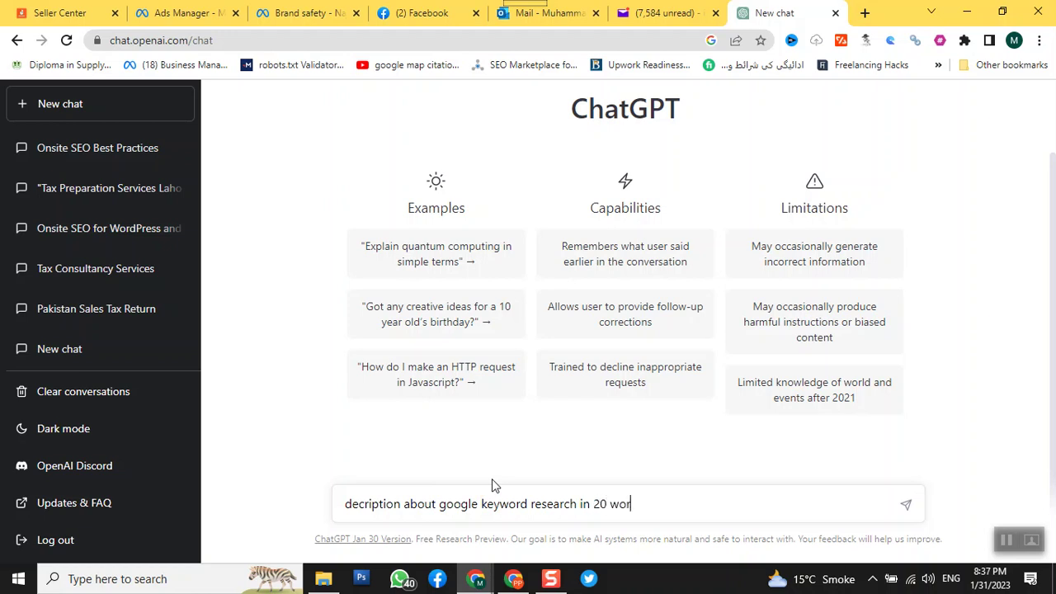
pyautogui.write('ds')
pyautogui.click(905, 505)
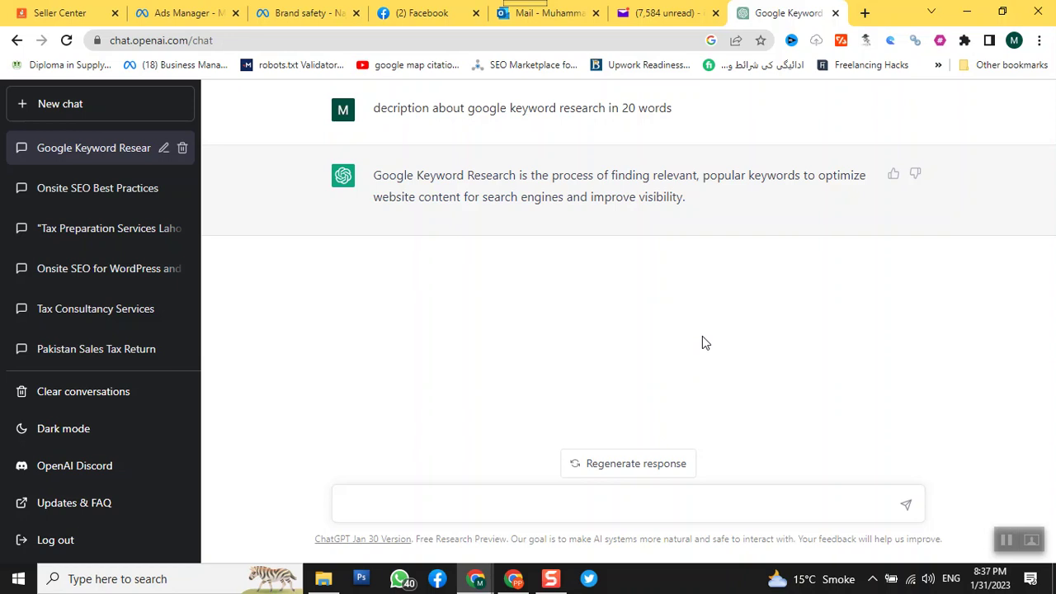
# Step: Ask ChatGPT "do you need to perform keyword research in 20 words"
pyautogui.click(516, 500)
pyautogui.write('do you need to perf')
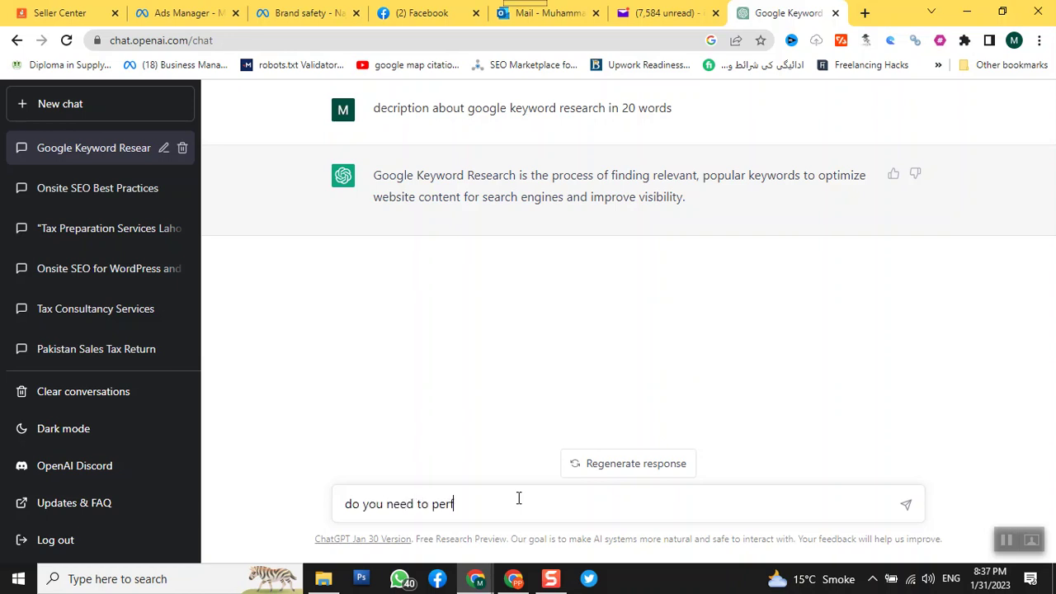
pyautogui.write('orm keyword research')
pyautogui.write('in 20 w')
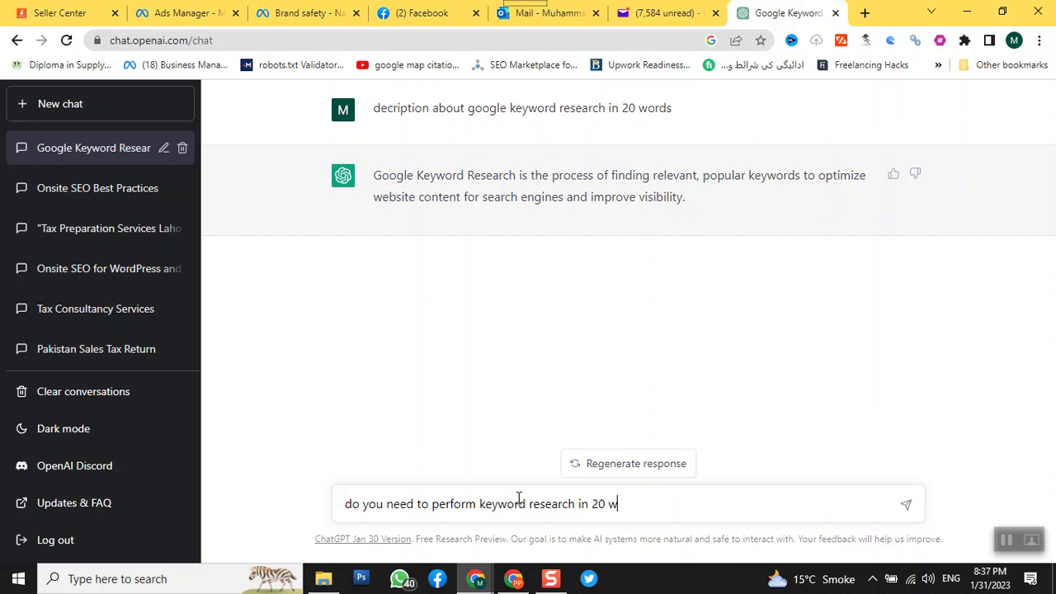
pyautogui.write('ords')
pyautogui.press('Return')
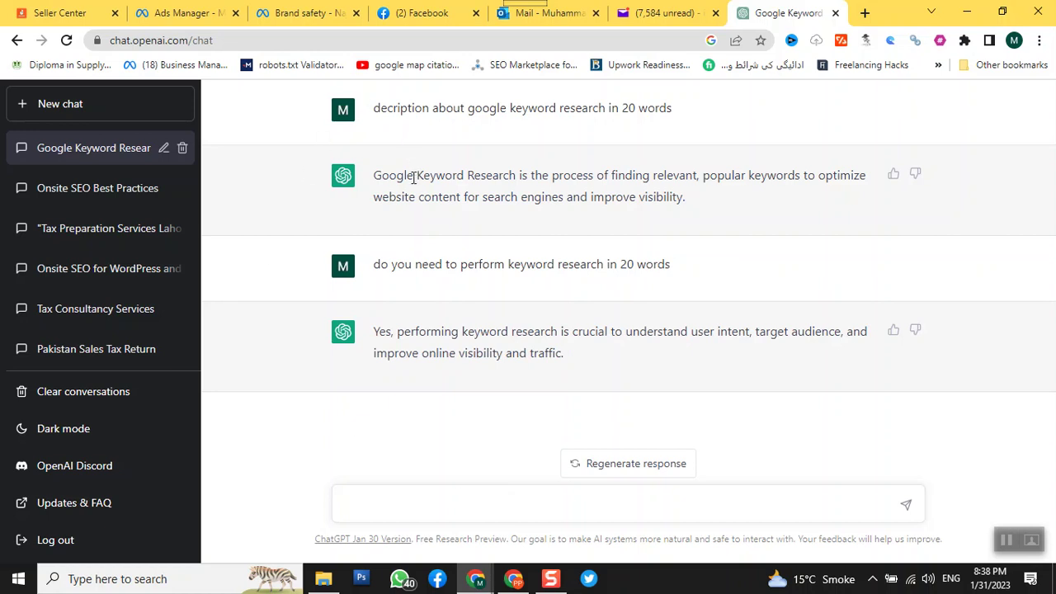
# Step: Copy ChatGPT's Google Keyword Research description into the ad's Primary text in Ads Manager
pyautogui.moveTo(375, 175); pyautogui.dragTo(699, 208)
pyautogui.hotkey('ctrl', 'c')
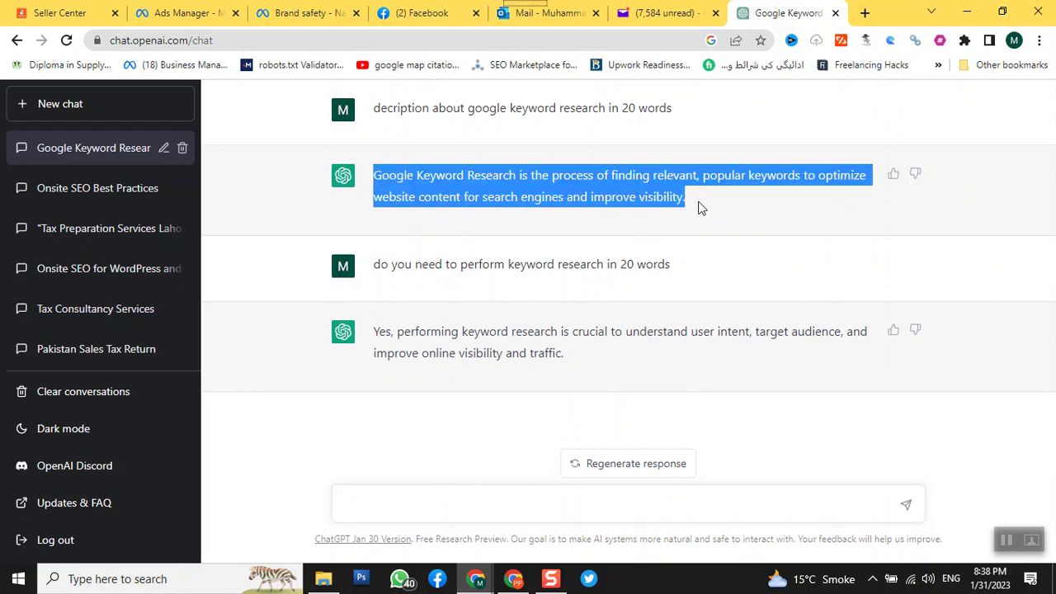
pyautogui.click(161, 12)
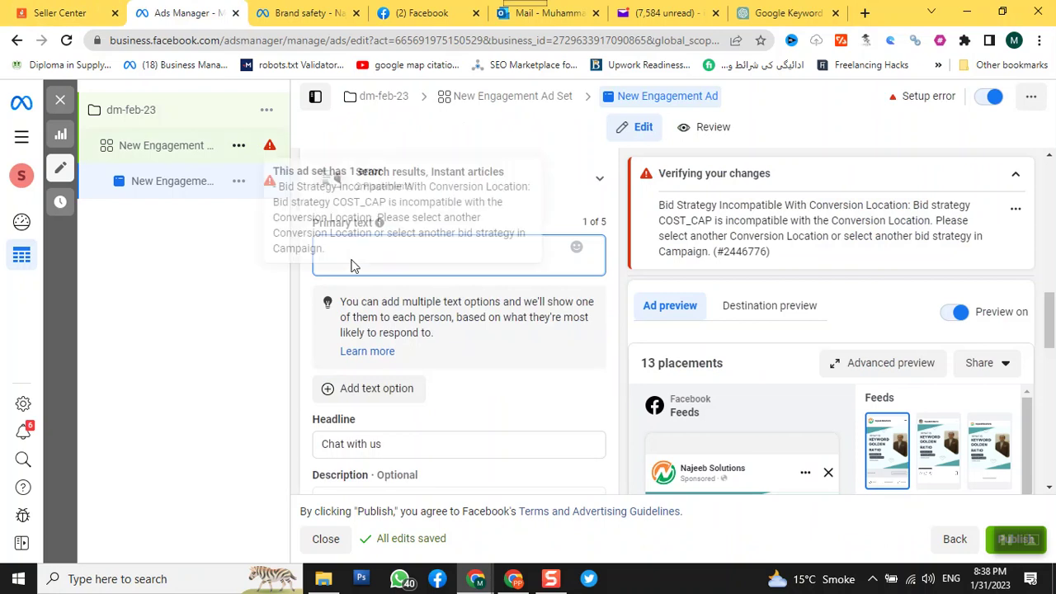
pyautogui.hotkey('ctrl', 'v')
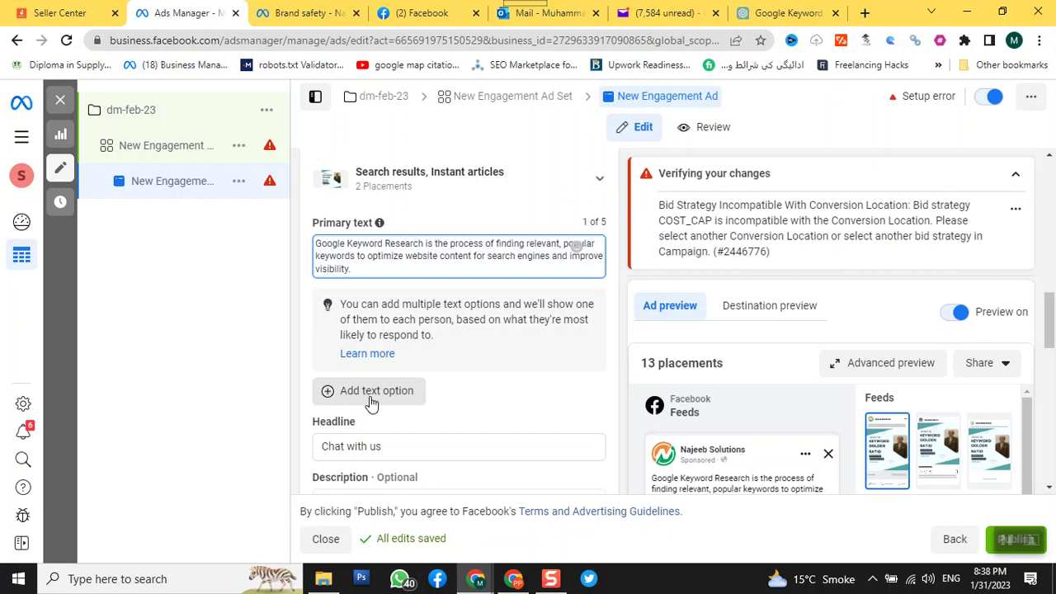
# Step: Add a second primary text option to the ad and fill it with ChatGPT's answer beginning "Yes, performing keyword research is crucial"
pyautogui.moveTo(724, 493)
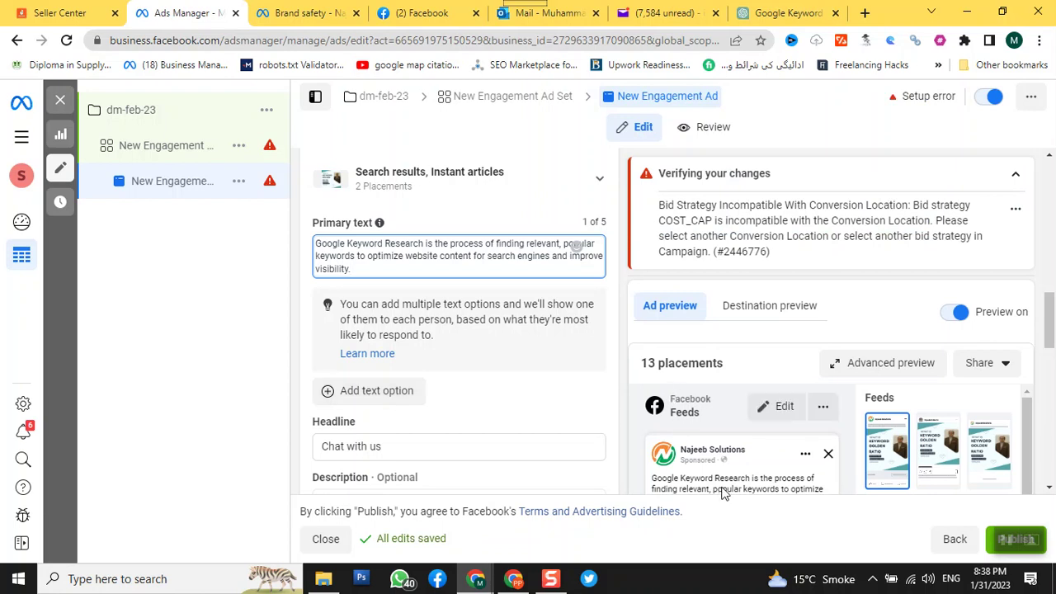
pyautogui.click(367, 401)
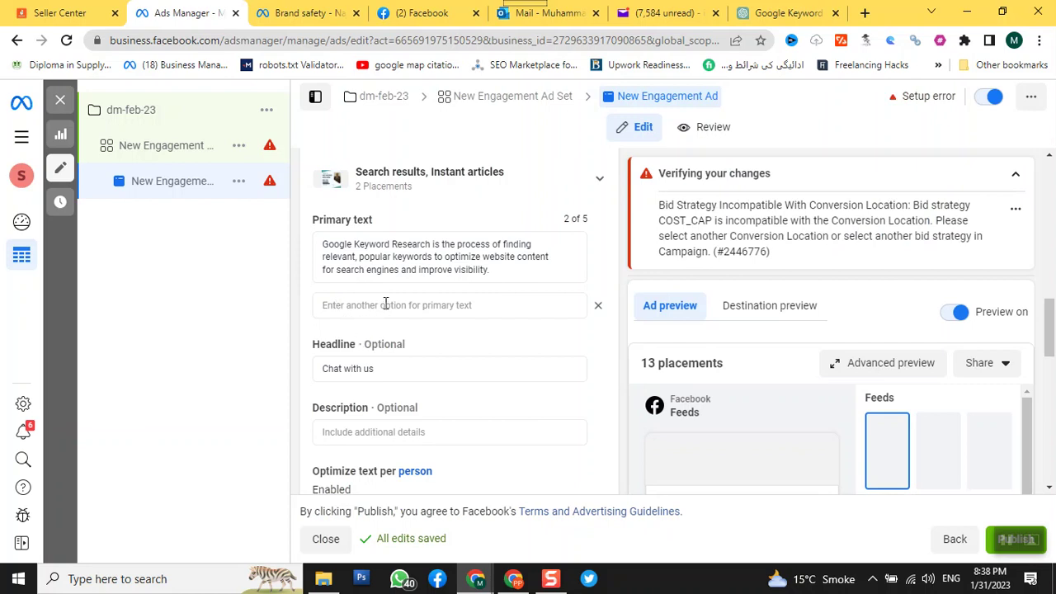
pyautogui.click(768, 12)
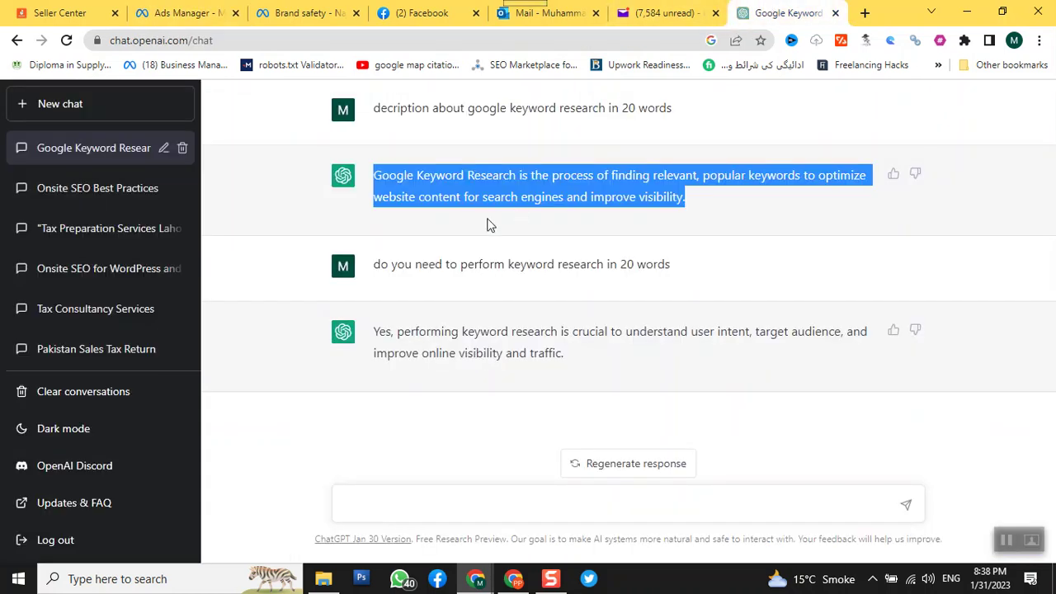
pyautogui.moveTo(375, 332); pyautogui.dragTo(575, 370)
pyautogui.hotkey('ctrl', 'c')
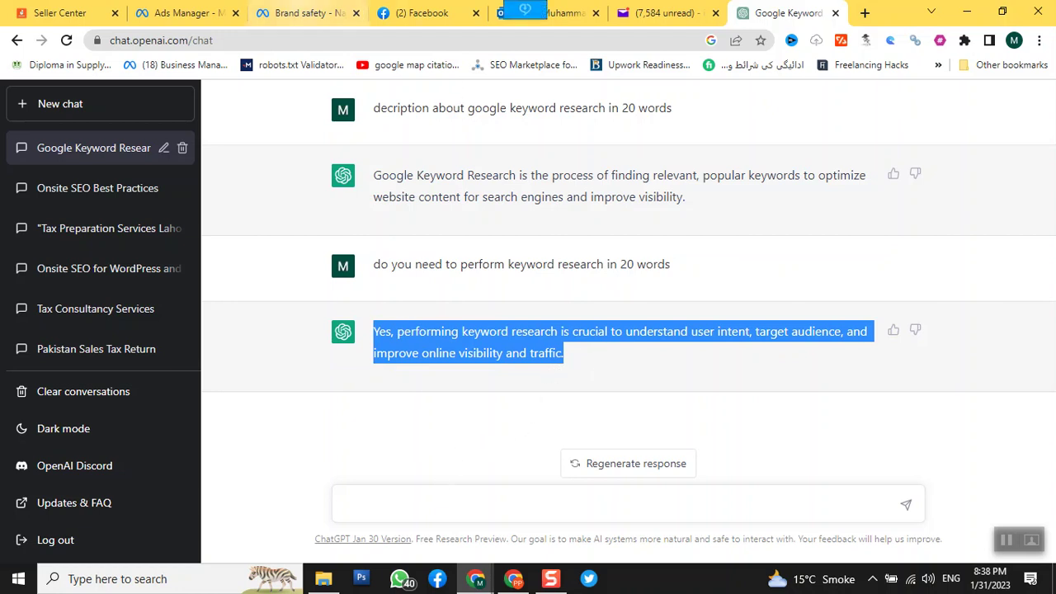
pyautogui.click(185, 12)
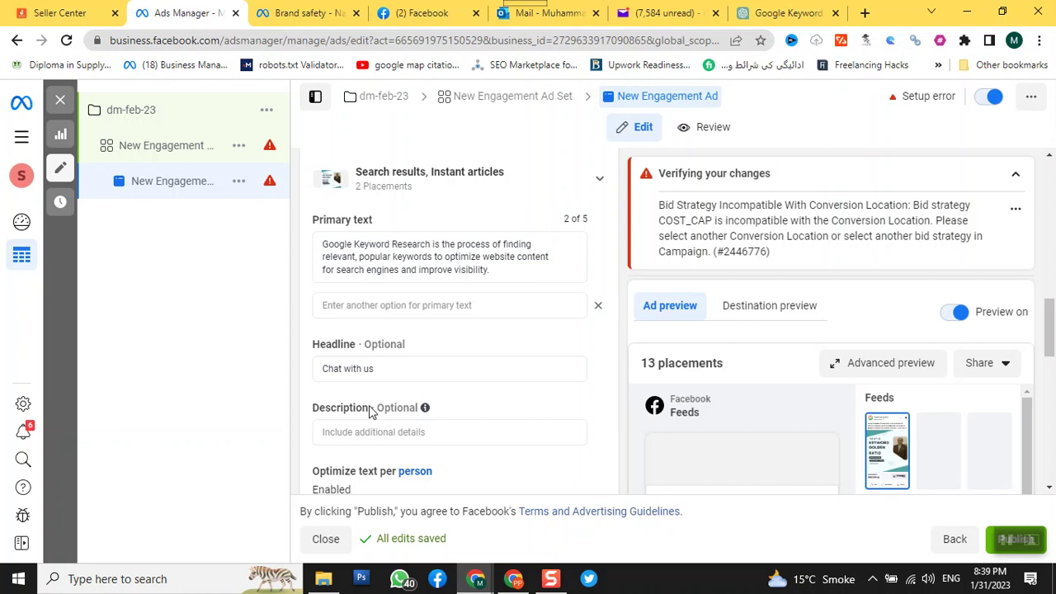
pyautogui.moveTo(400, 337)
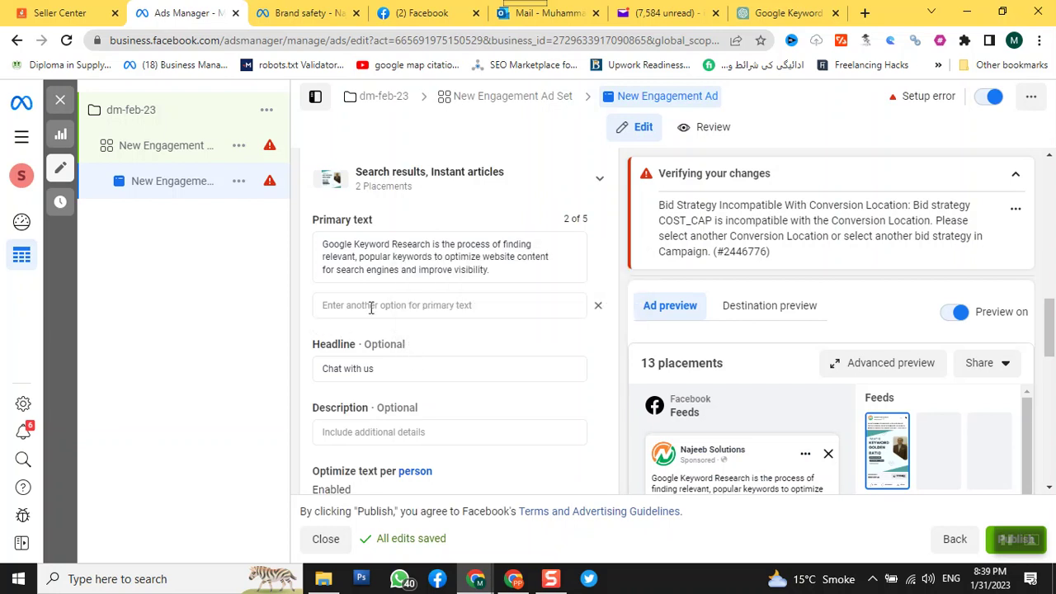
pyautogui.click(371, 307)
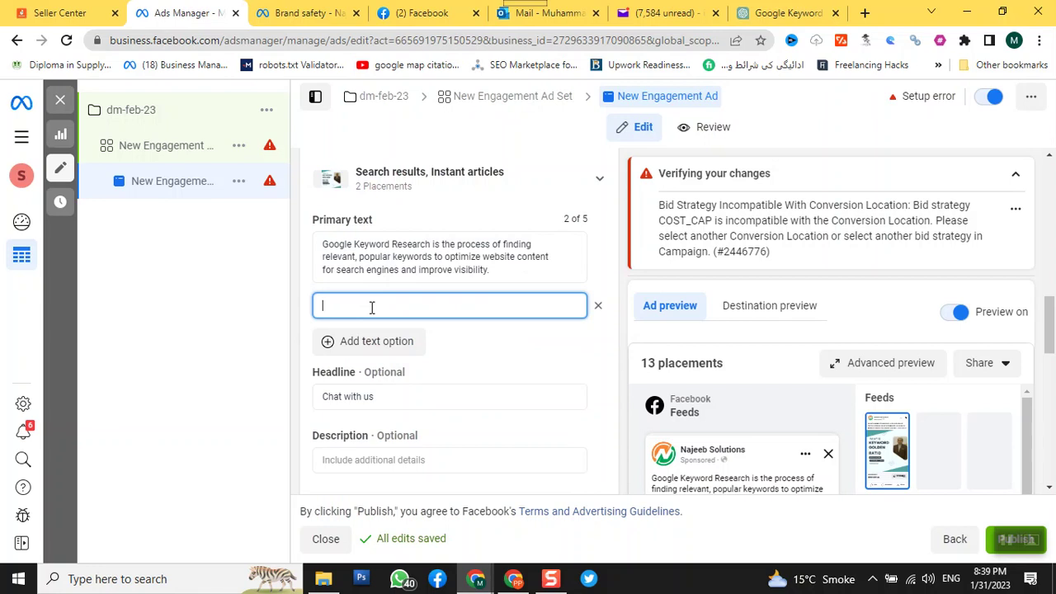
pyautogui.hotkey('ctrl', 'v')
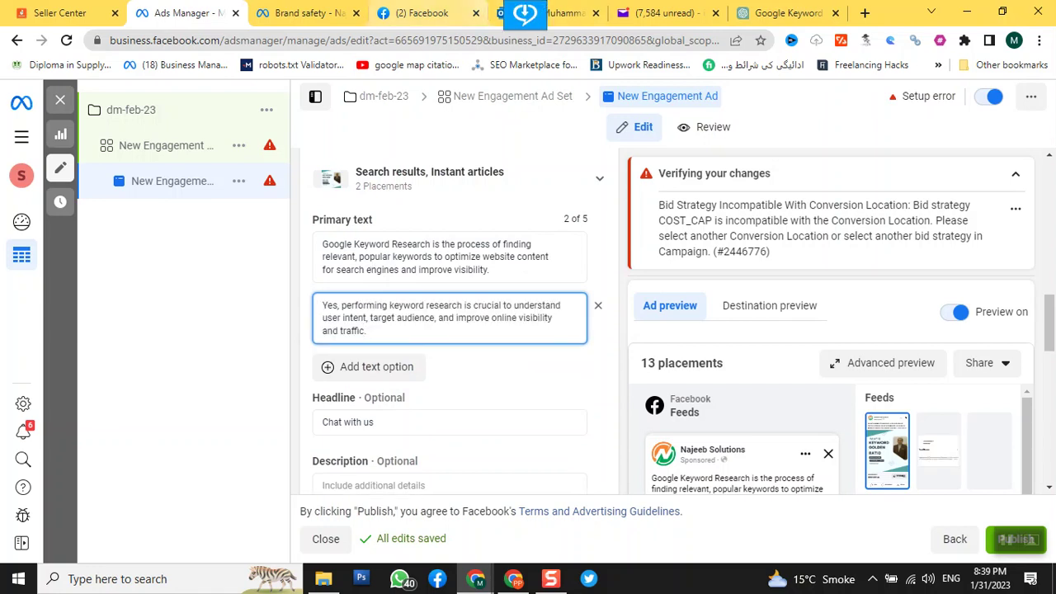
# Step: Switch to ChatGPT and ask "Are you looking for an expert seo optimizer for keyword research in 20 words"
pyautogui.click(785, 15)
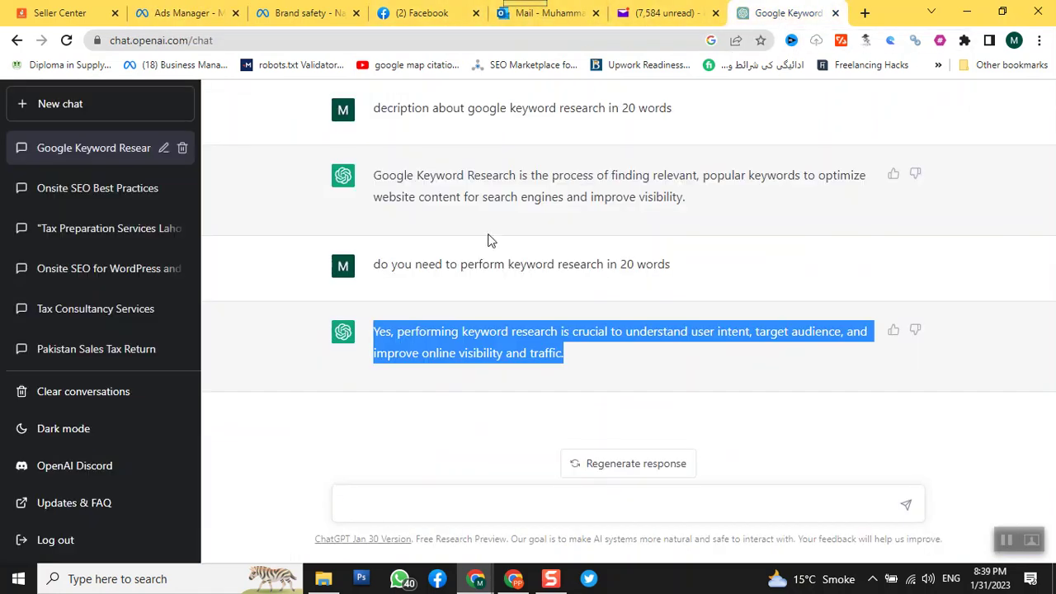
pyautogui.click(467, 507)
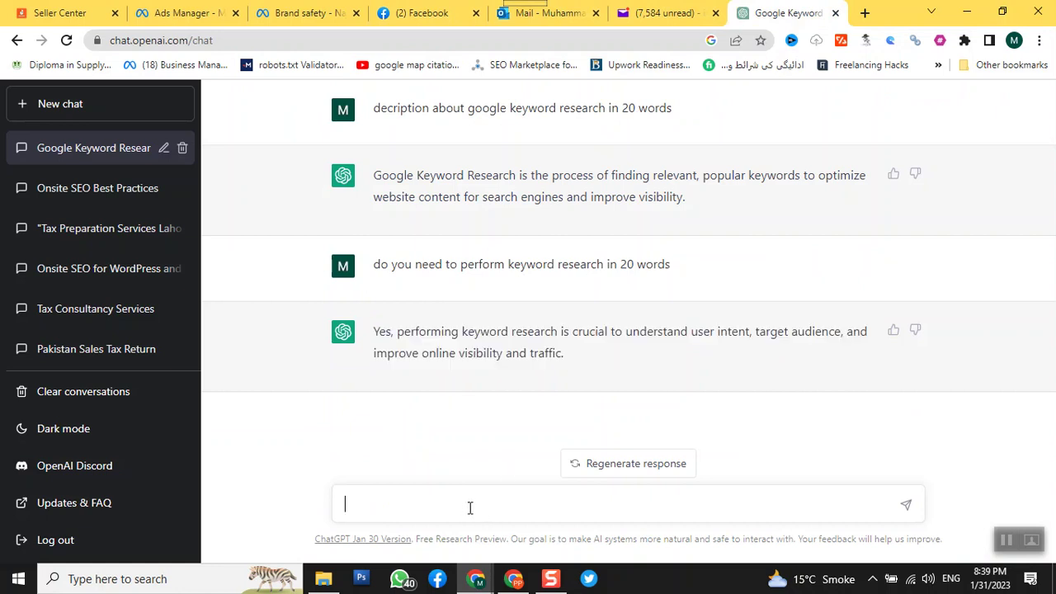
pyautogui.write('Are you loo')
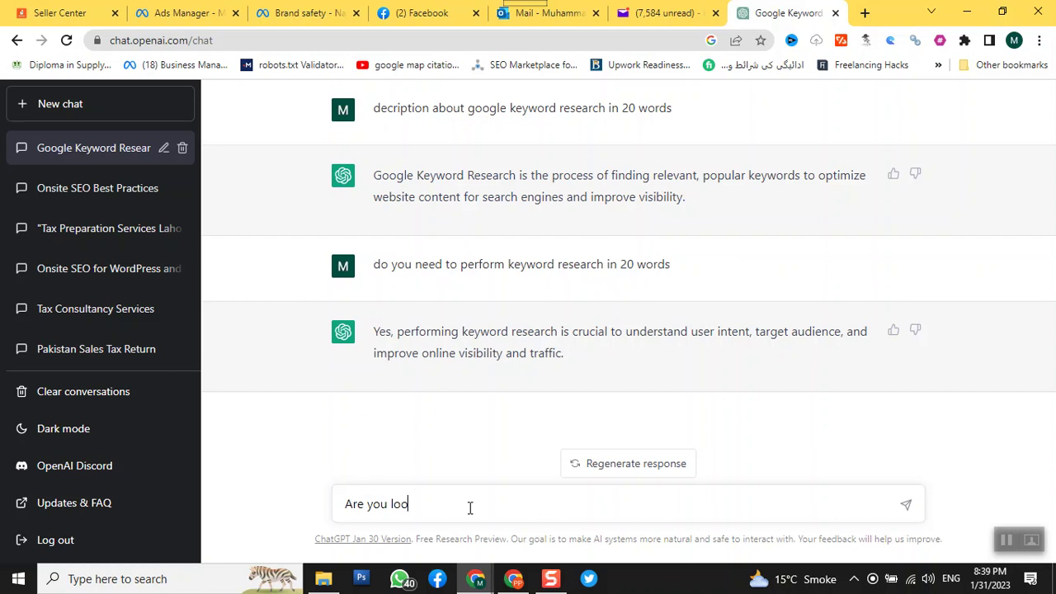
pyautogui.write('king fo')
pyautogui.write('r an exper')
pyautogui.write('t googl')
pyautogui.press('BackSpace')
pyautogui.press('BackSpace')
pyautogui.press('BackSpace')
pyautogui.press('BackSpace')
pyautogui.press('BackSpace')
pyautogui.press('BackSpace')
pyautogui.write('seo optimizer')
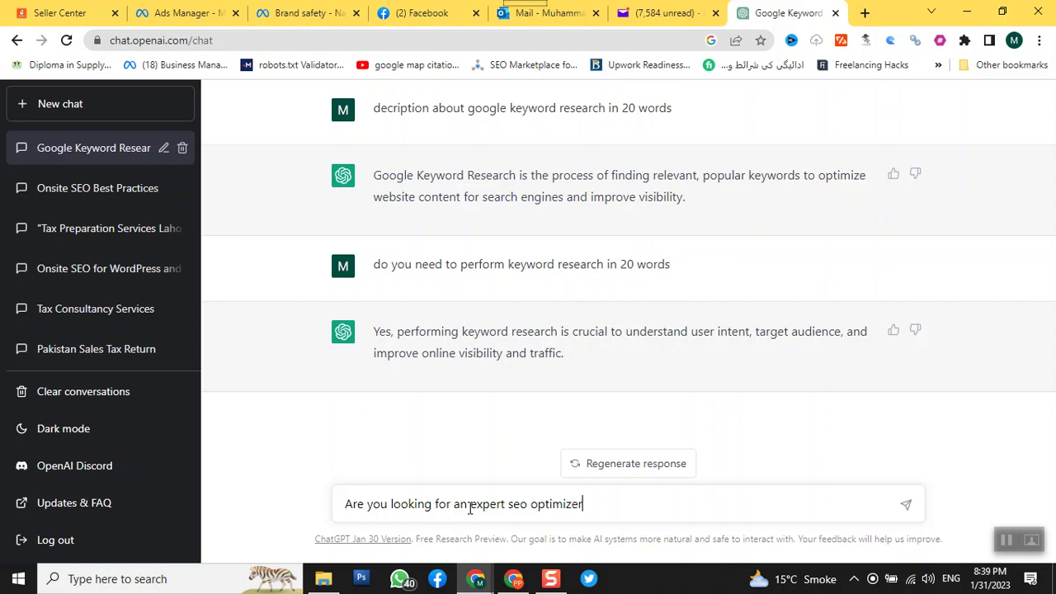
pyautogui.write(' for keyword research')
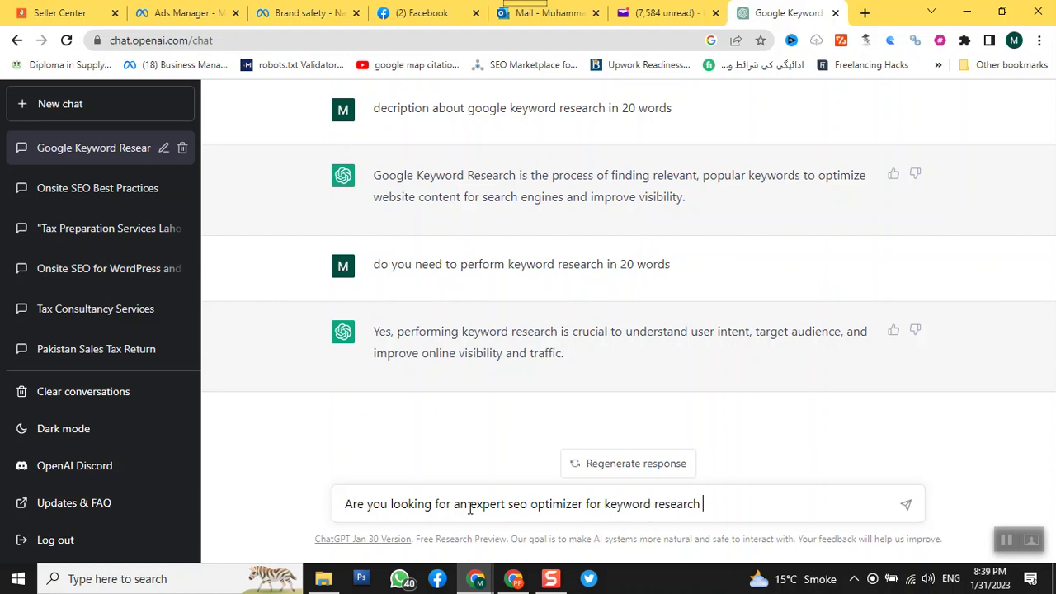
pyautogui.write(' in 20 words')
pyautogui.press('Return')
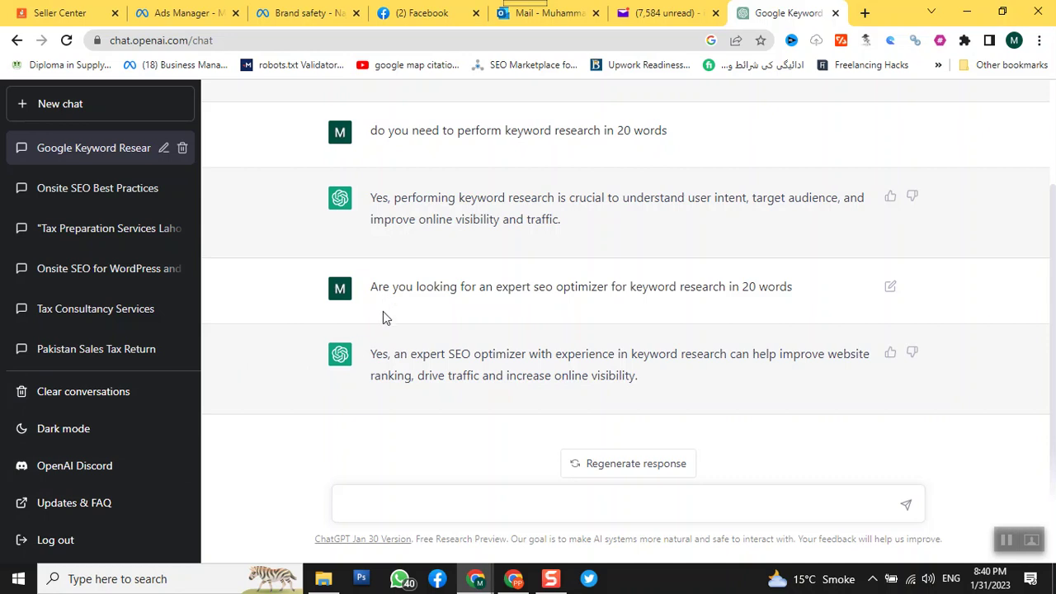
# Step: Add a third primary text option in Ads Manager containing the ChatGPT prompt "Are you looking for an expert seo optimizer for keyword research"
pyautogui.moveTo(373, 287); pyautogui.dragTo(730, 285)
pyautogui.hotkey('ctrl', 'c')
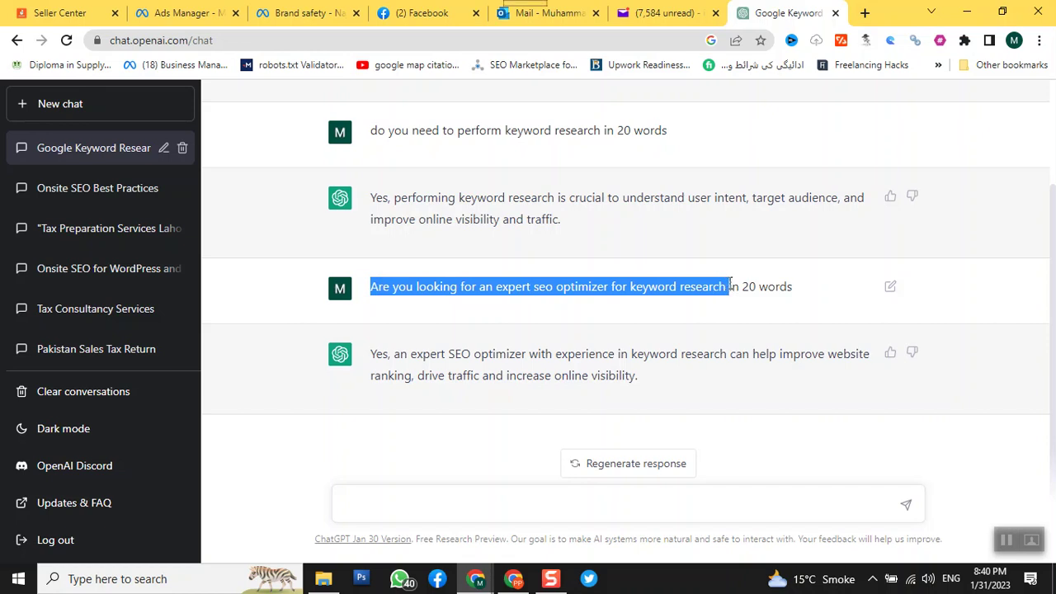
pyautogui.click(182, 12)
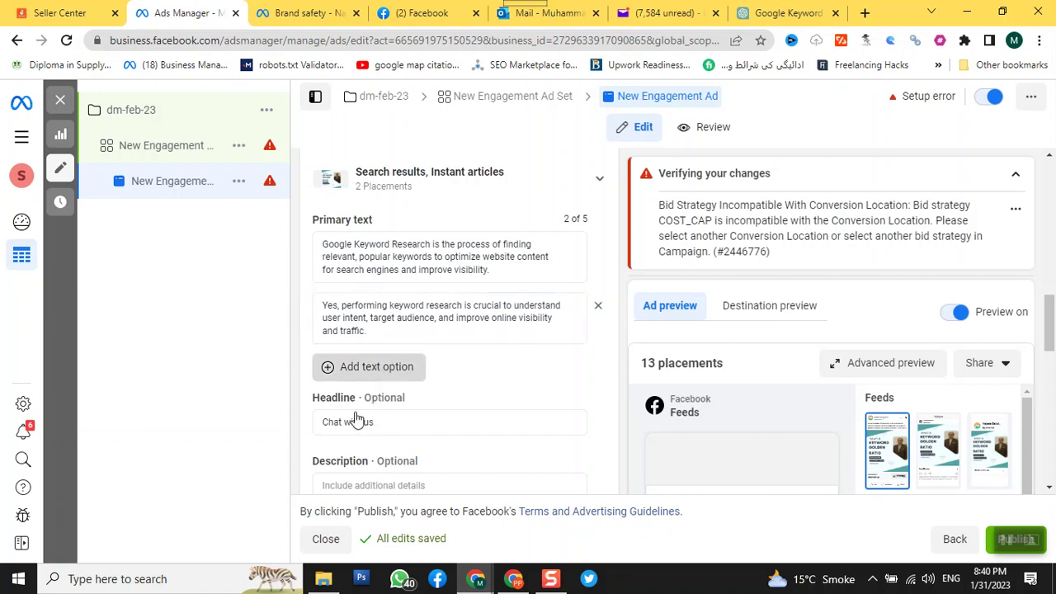
pyautogui.click(356, 383)
pyautogui.click(357, 365)
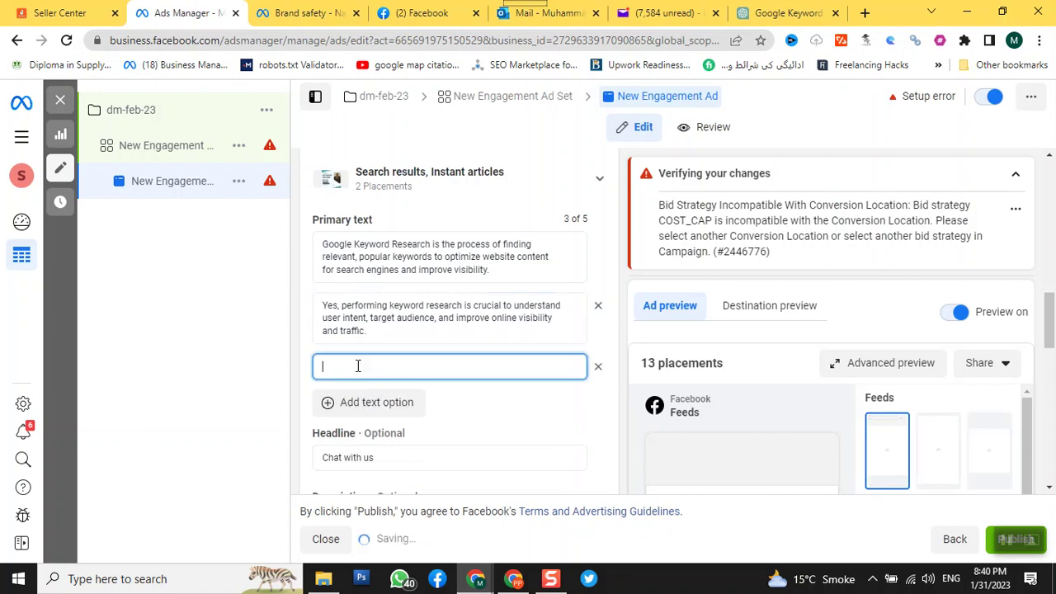
pyautogui.hotkey('ctrl', 'v')
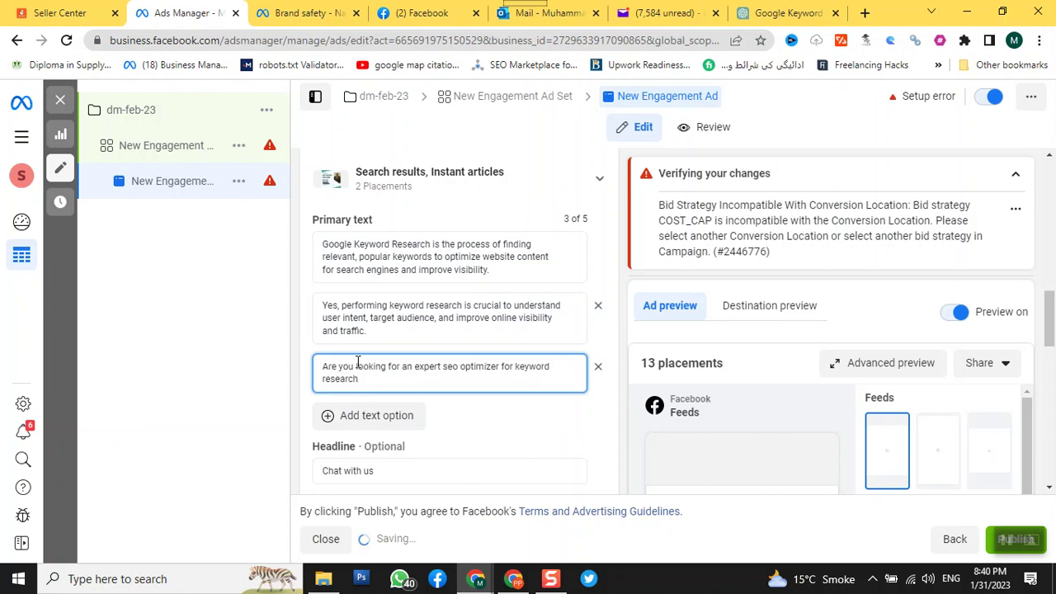
# Step: Append ChatGPT's answer beginning "Yes, an expert SEO optimizer" to the end of the ad's third primary text in Ads Manager
pyautogui.click(759, 14)
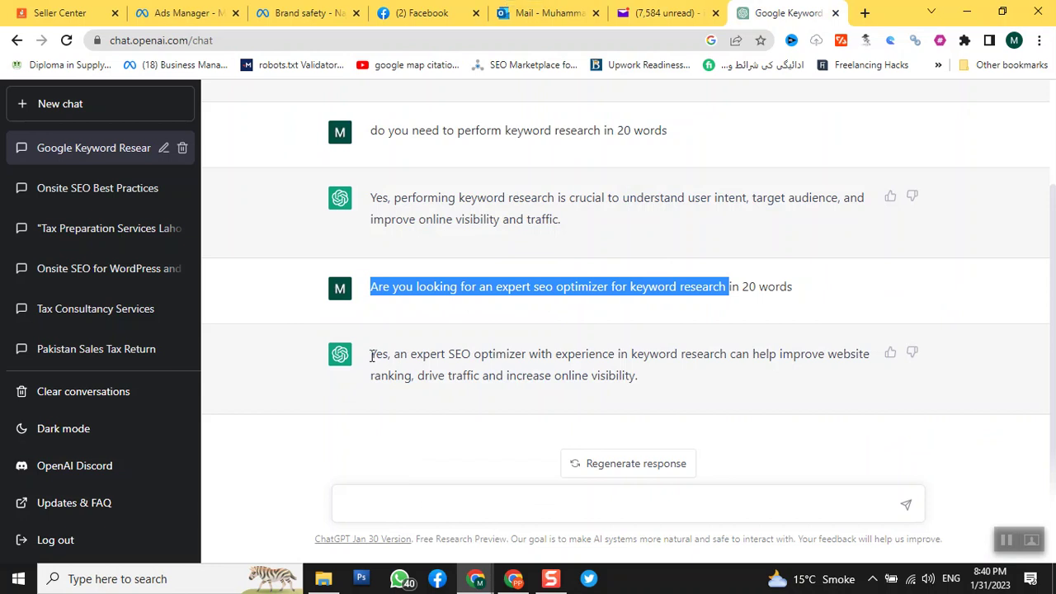
pyautogui.moveTo(371, 356); pyautogui.dragTo(655, 382)
pyautogui.hotkey('ctrl', 'c')
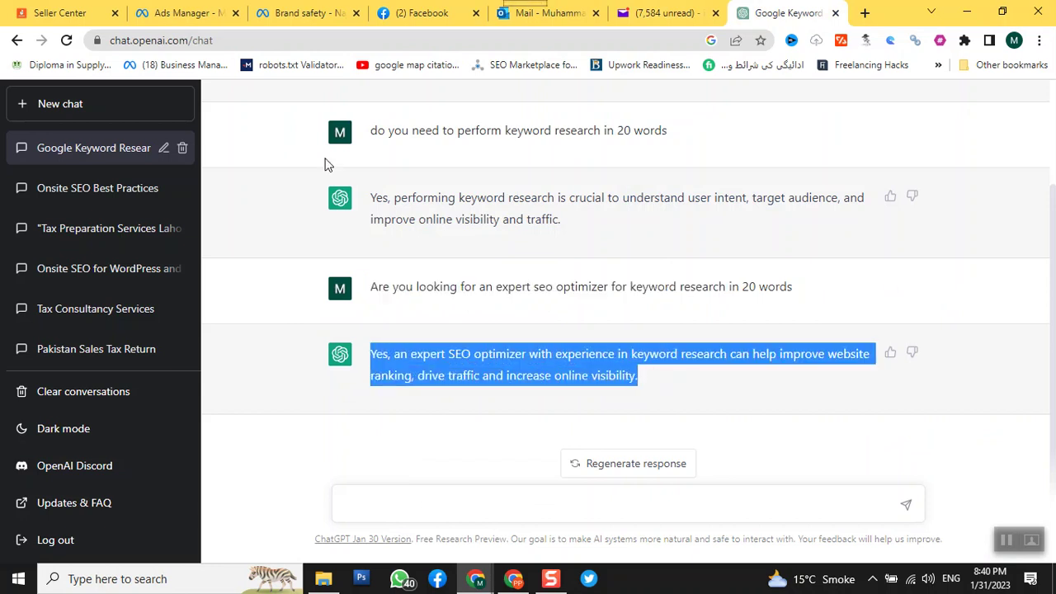
pyautogui.click(152, 15)
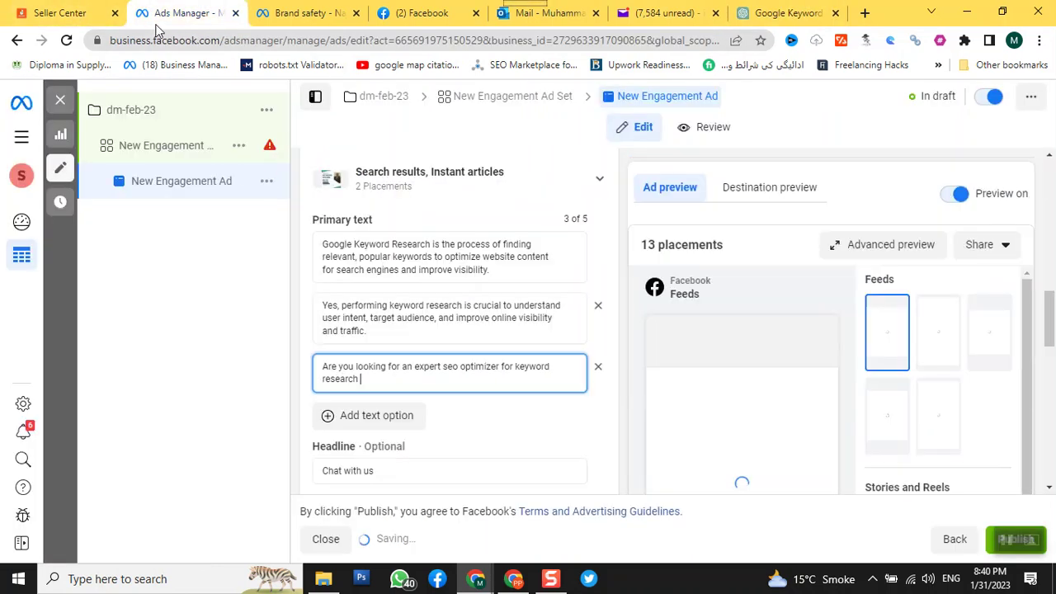
pyautogui.click(358, 378)
pyautogui.hotkey('ctrl', 'v')
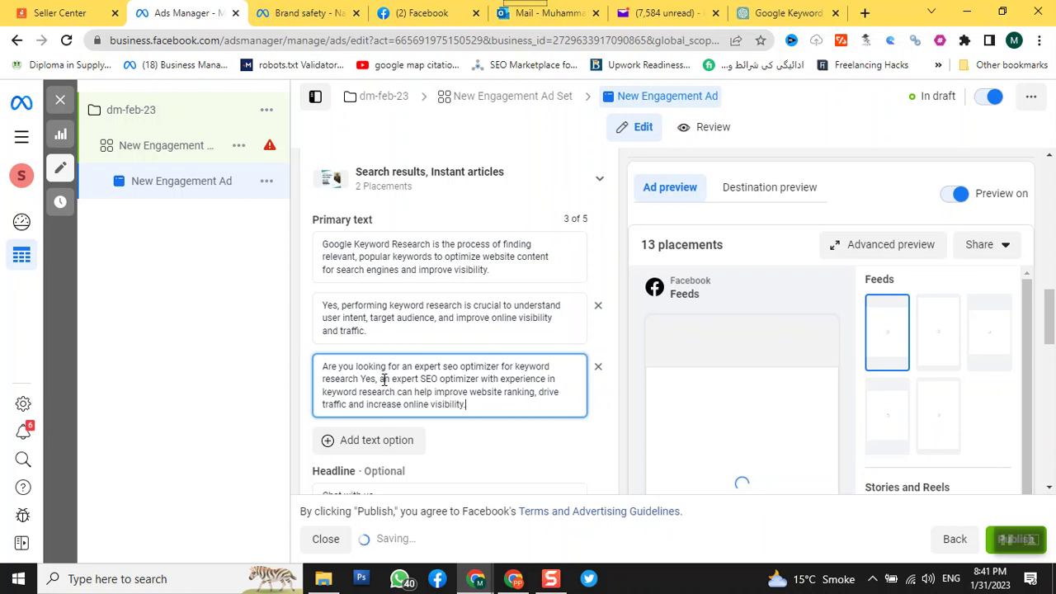
# Step: Change "an expert SEO optimizer" to "our expert SEO optimizer" in the third primary text
pyautogui.doubleClick(383, 380)
pyautogui.write('ou')
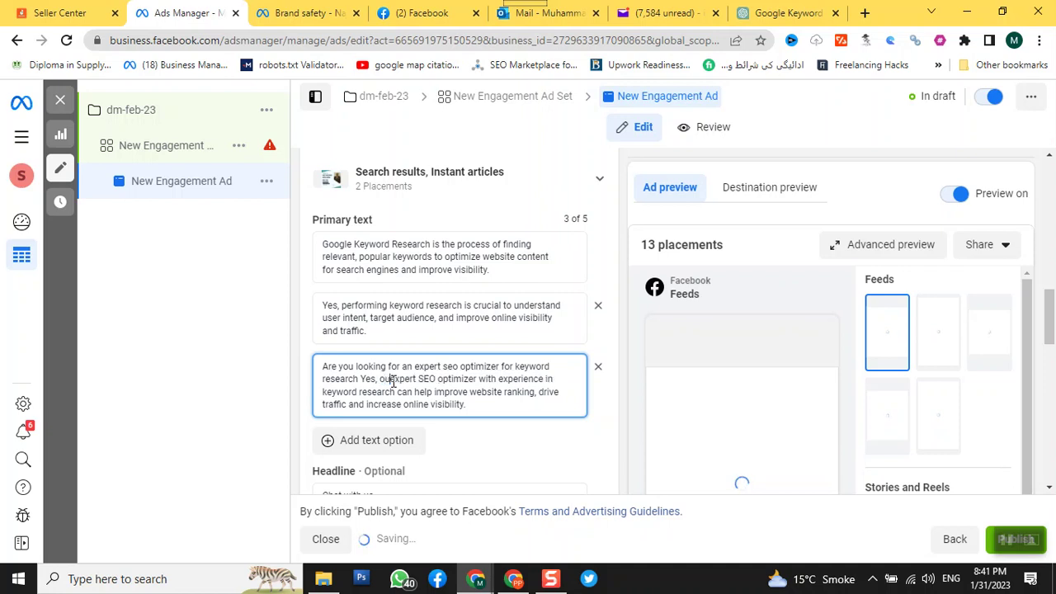
pyautogui.write('r')
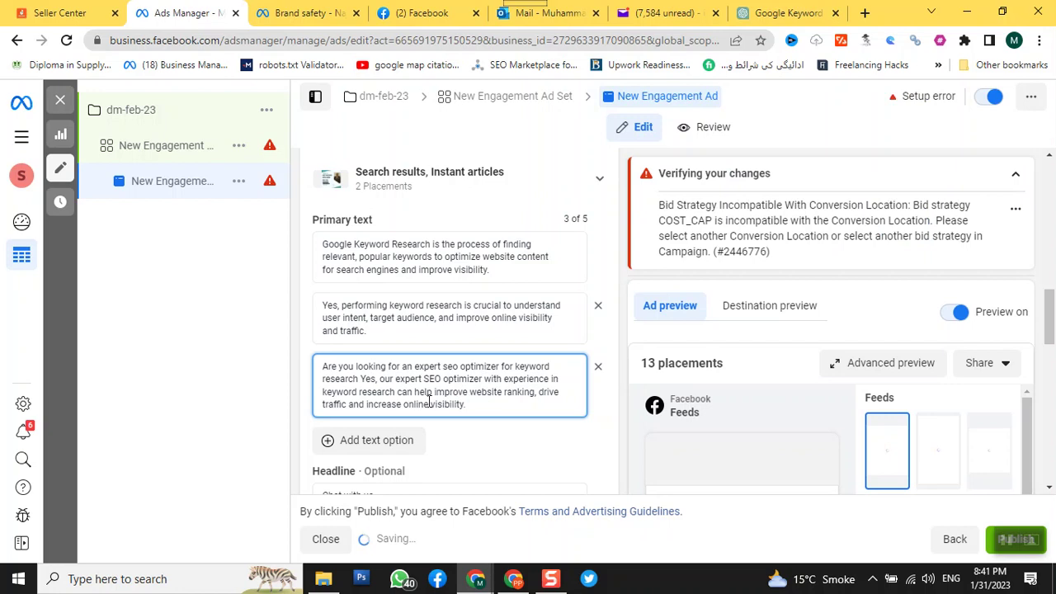
pyautogui.tripleClick(469, 411)
# Step: Replace the ad's headline with "SEO Expert Advice"
pyautogui.scroll(-1, 466, 412)
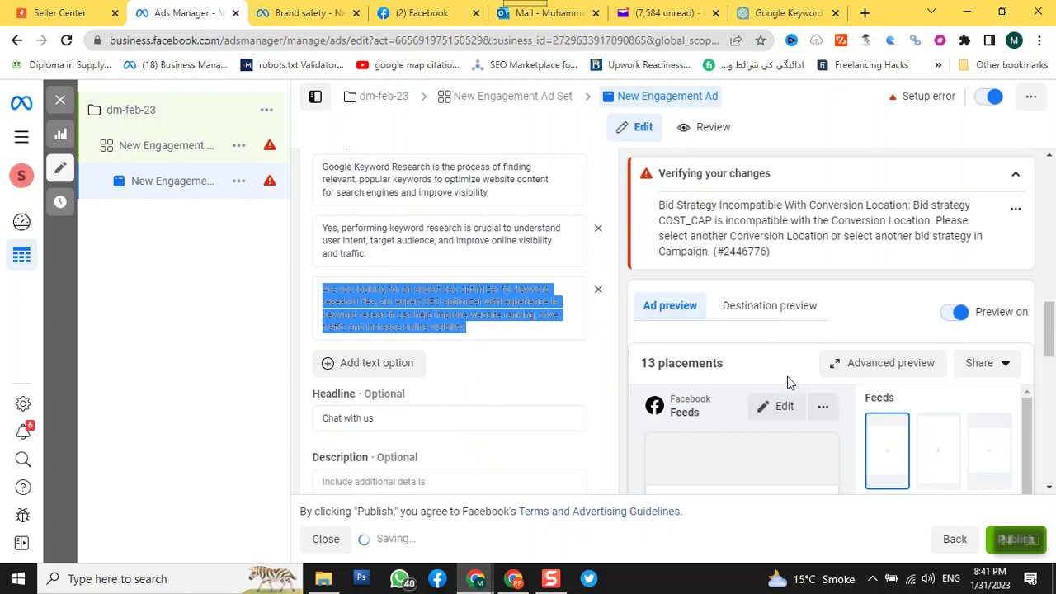
pyautogui.scroll(-1, 603, 358)
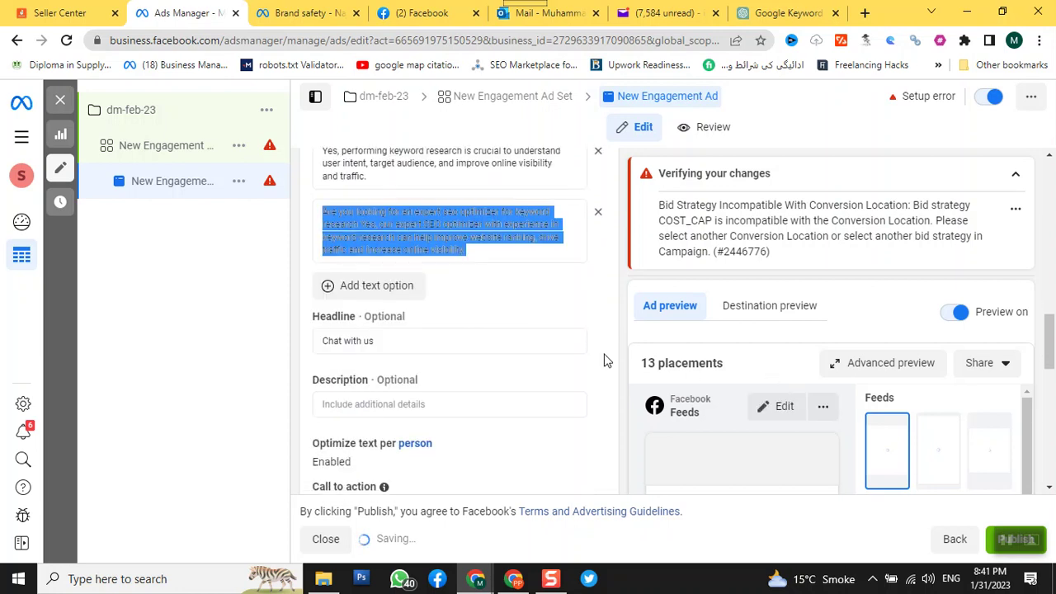
pyautogui.click(382, 344)
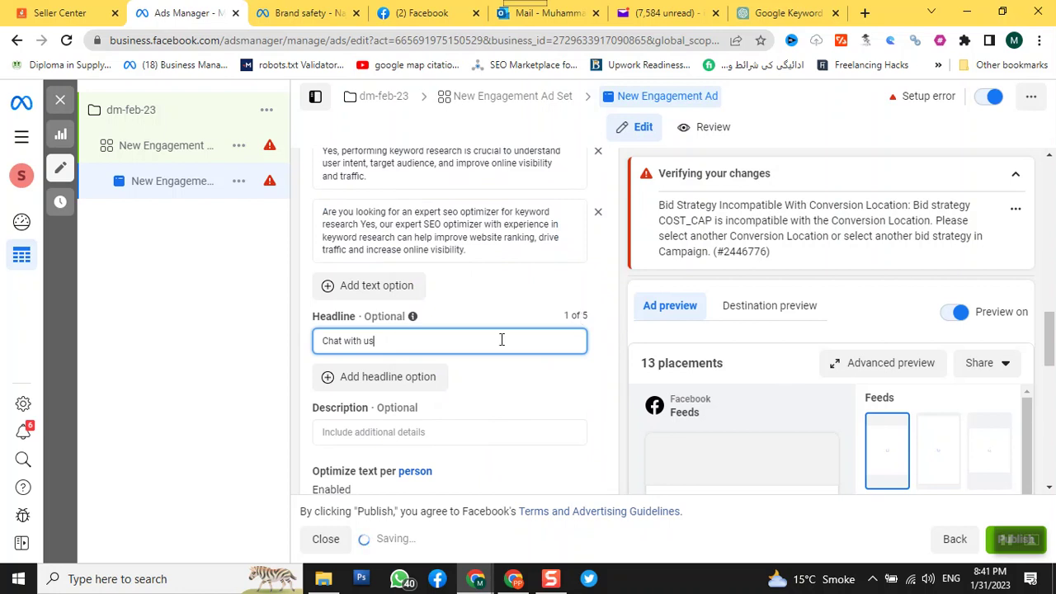
pyautogui.moveTo(389, 344); pyautogui.dragTo(279, 337)
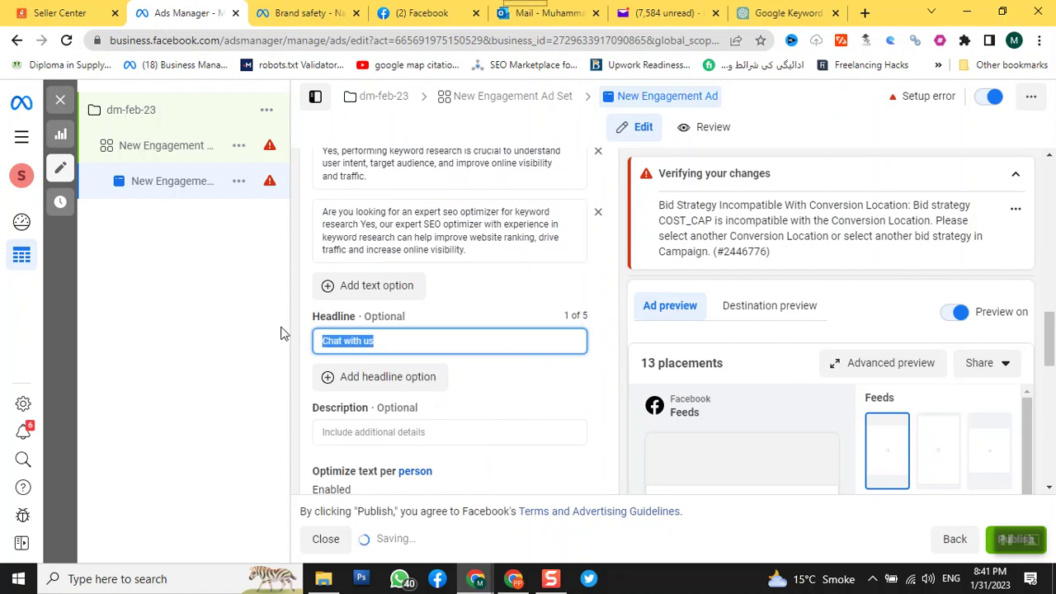
pyautogui.write('Expert SEO')
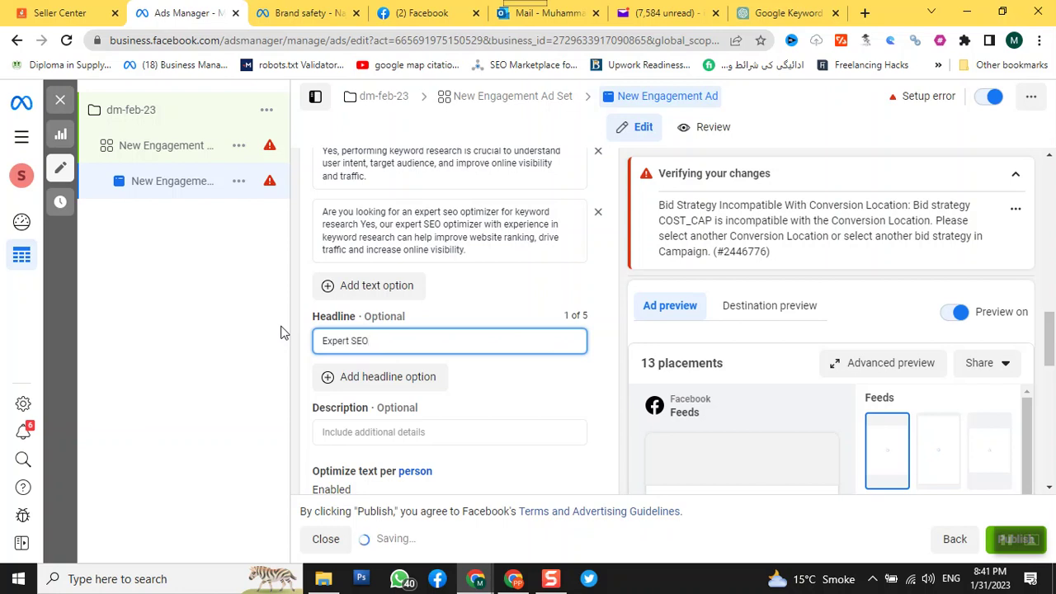
pyautogui.hotkey('ctrl', 'a')
pyautogui.press('BackSpace')
pyautogui.write('SEO Expert Advice')
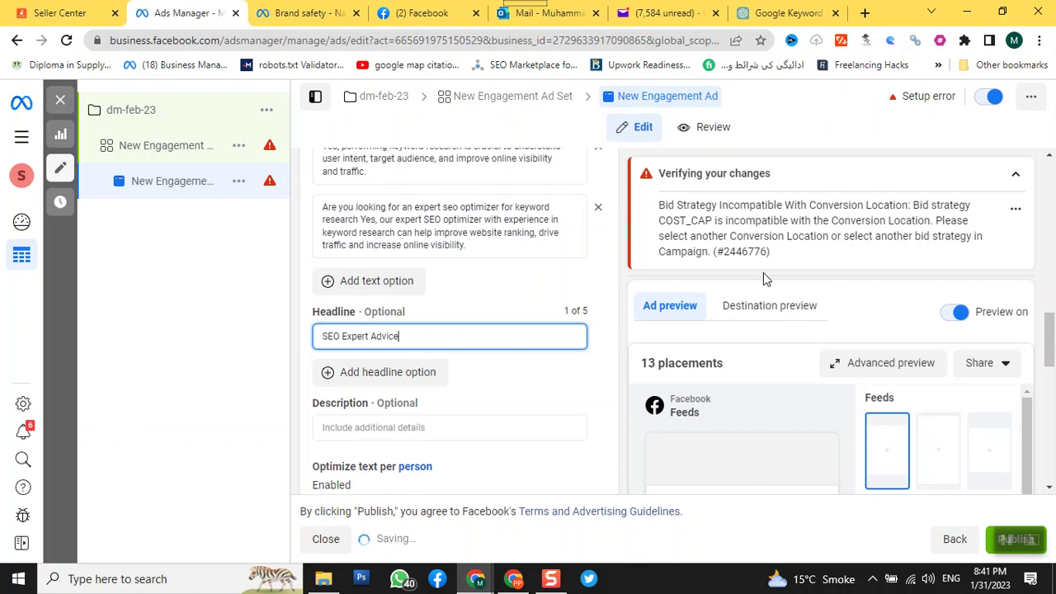
pyautogui.scroll(-5, 758, 285)
pyautogui.scroll(-4, 752, 311)
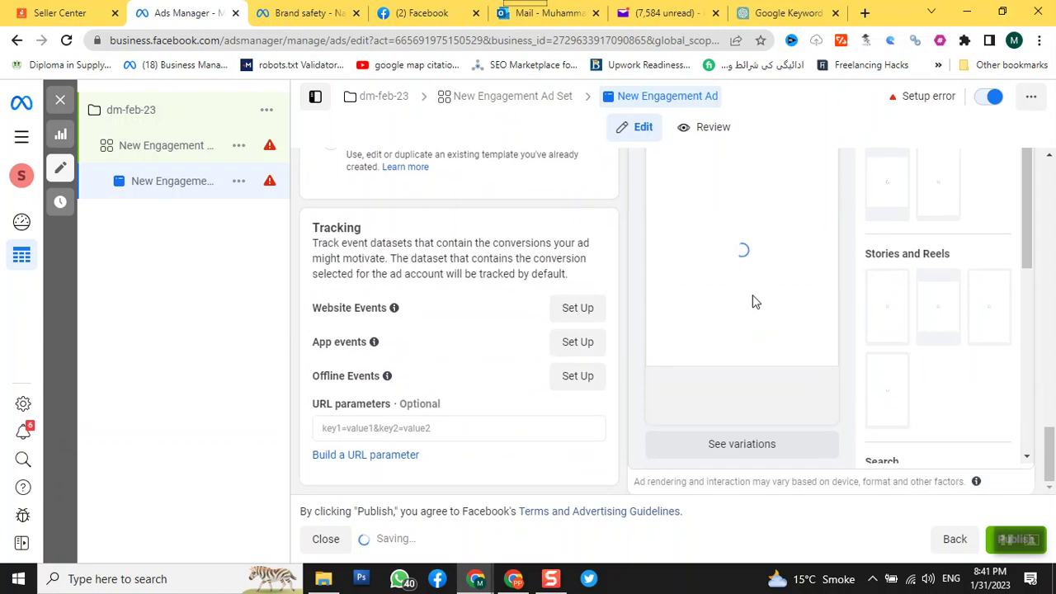
pyautogui.scroll(3, 754, 299)
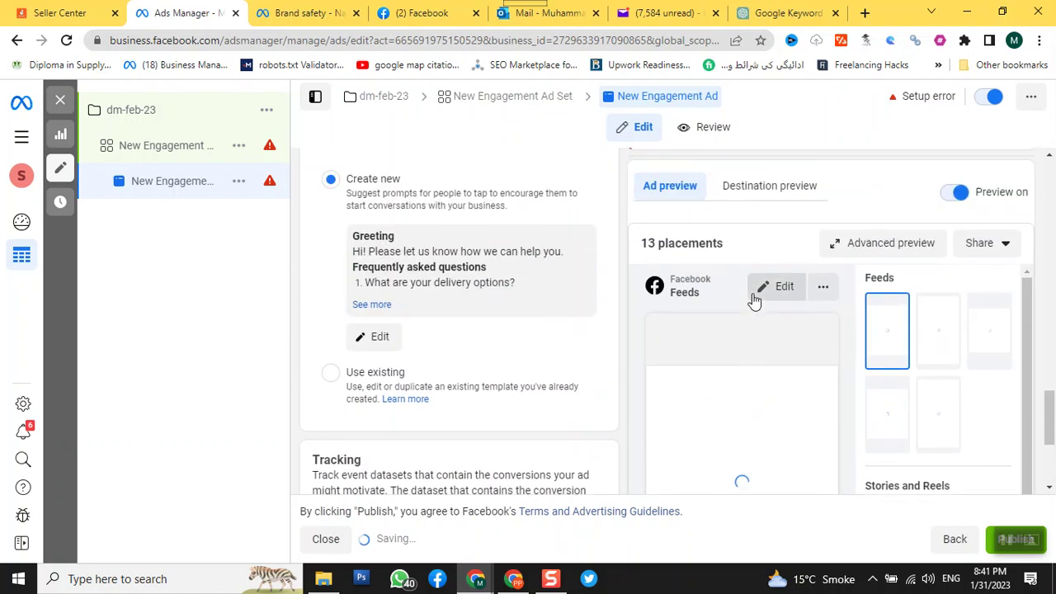
pyautogui.scroll(-2, 427, 361)
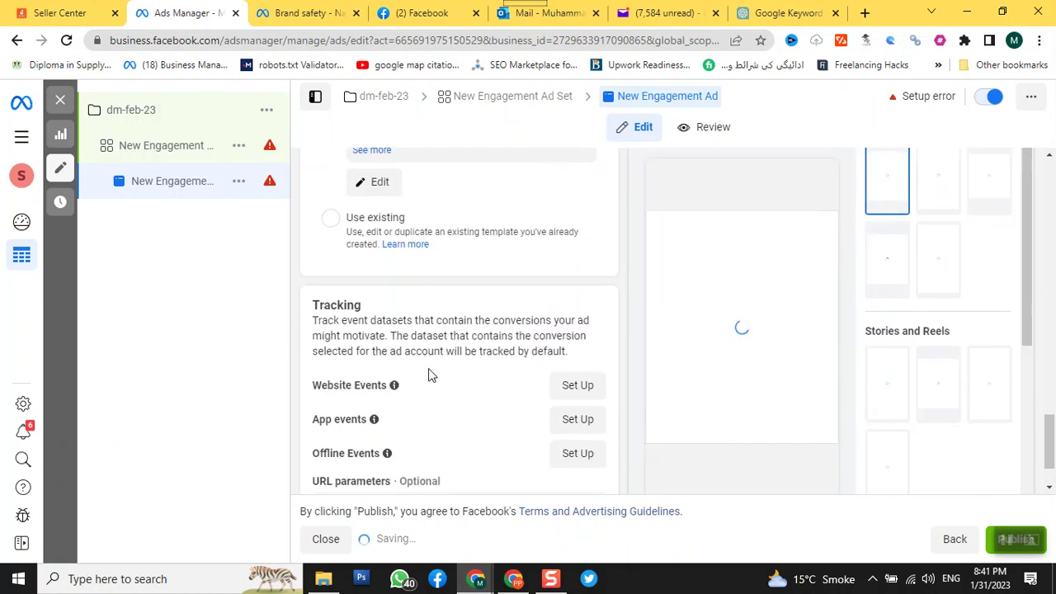
pyautogui.scroll(3, 428, 373)
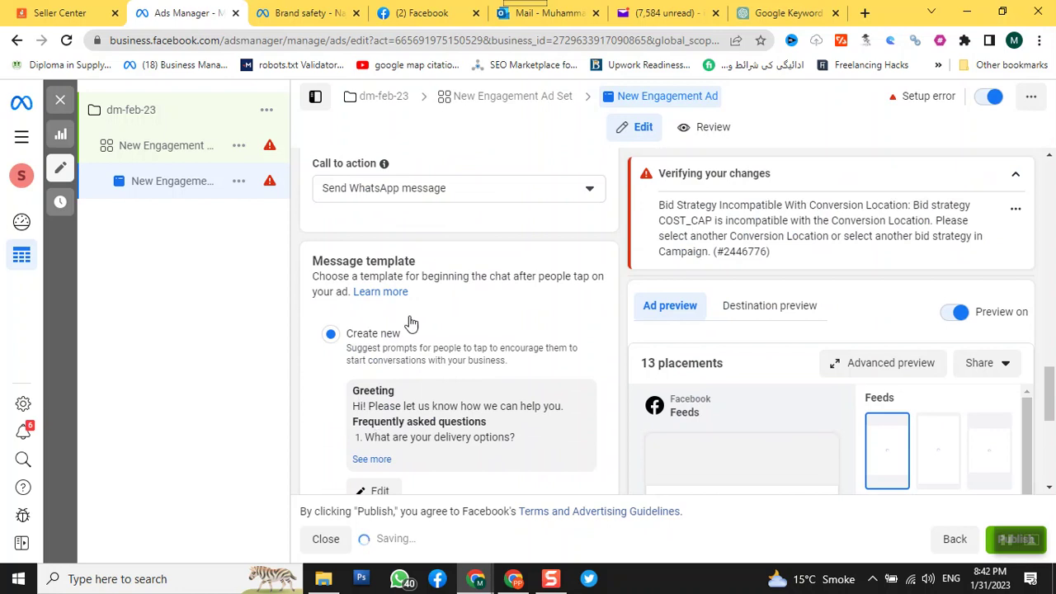
# Step: Switch to ChatGPT and send "wo provide following digital marketing services in 1200 words:" with google ads and seo on separate lines
pyautogui.click(757, 12)
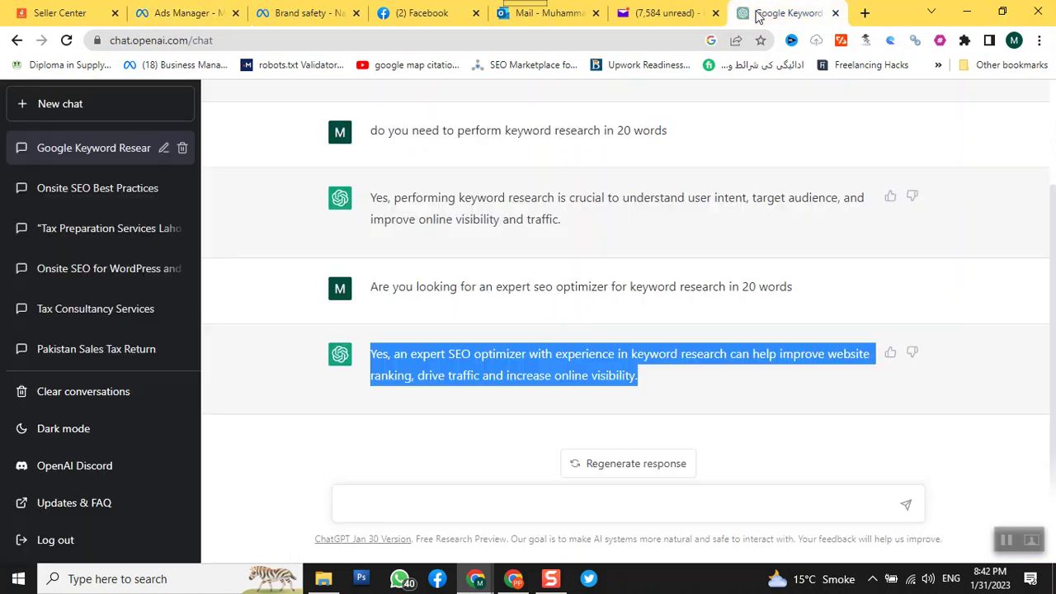
pyautogui.click(384, 508)
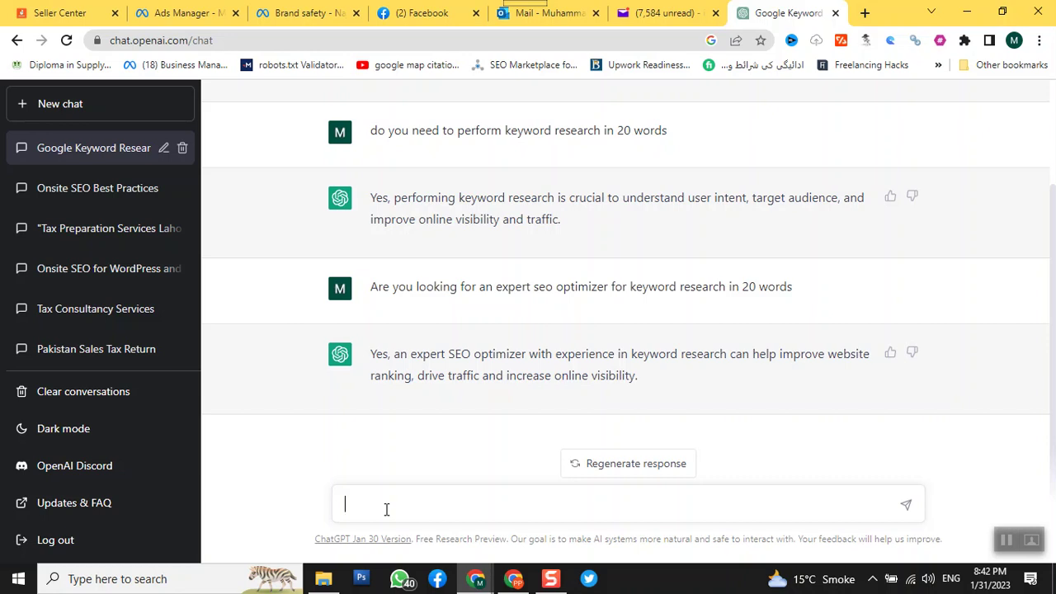
pyautogui.write('wo provide following digital marke')
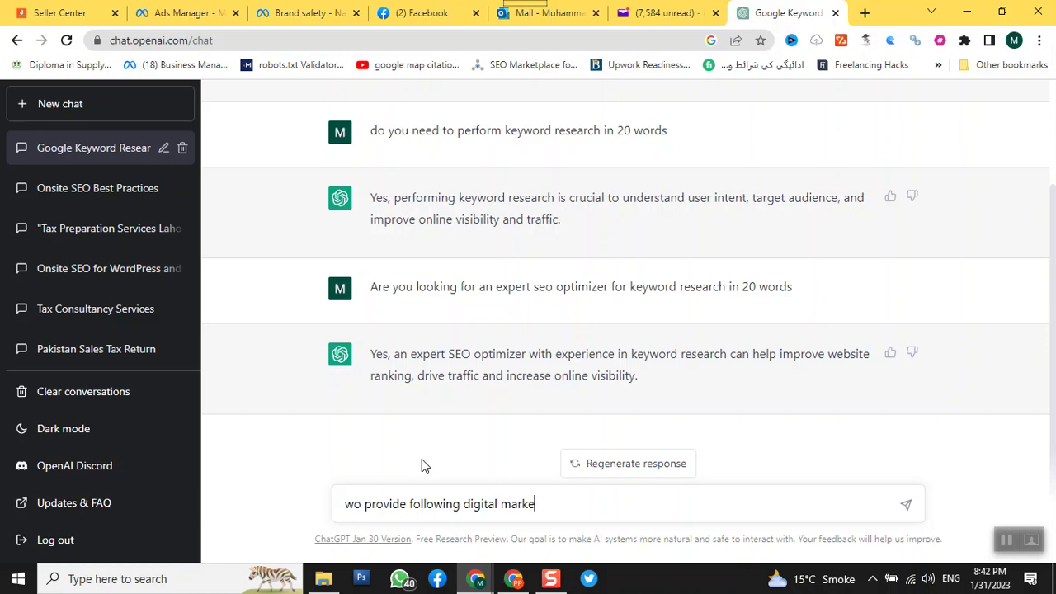
pyautogui.write('ting services in 1200 wo')
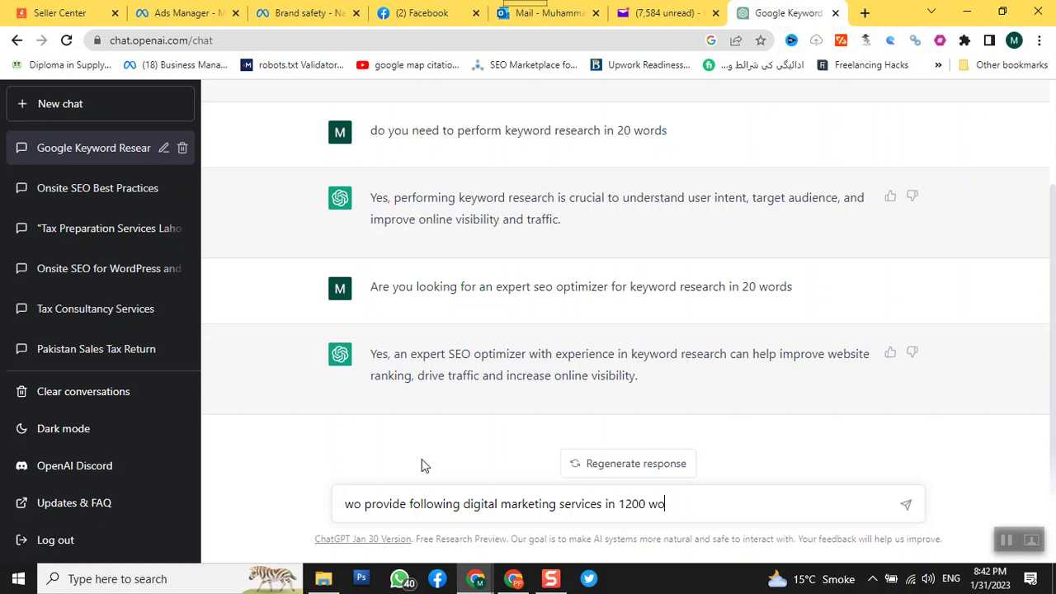
pyautogui.write('rds:')
pyautogui.hotkey('shift', 'Return')
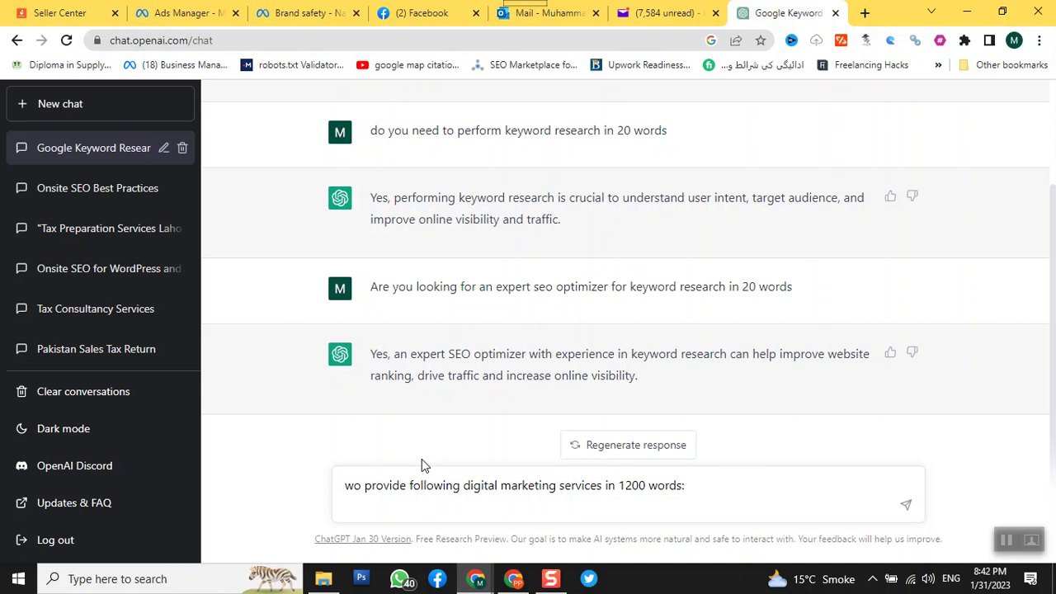
pyautogui.write('google ads')
pyautogui.hotkey('shift', 'Return')
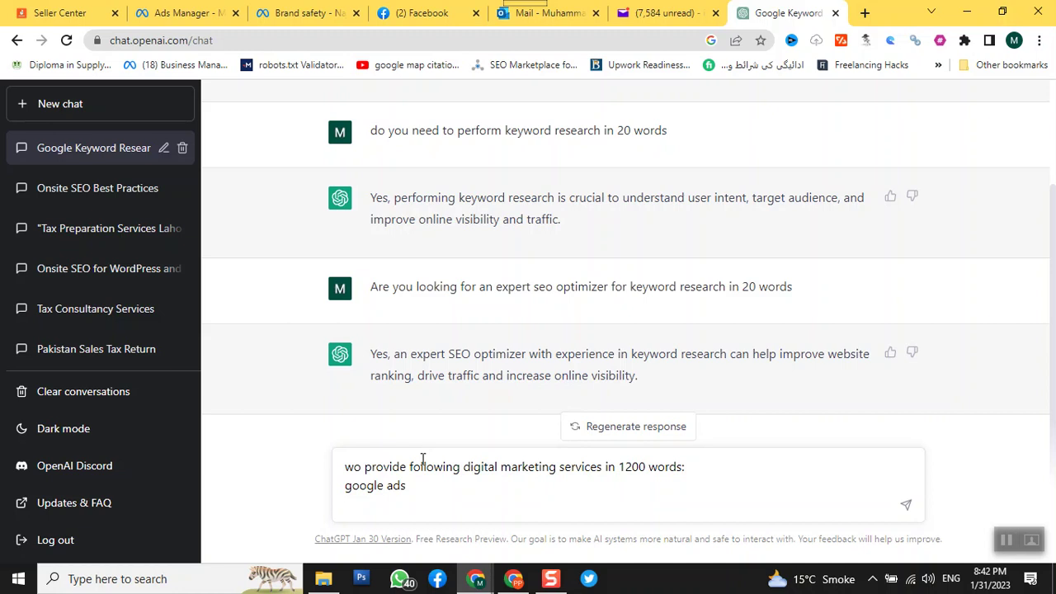
pyautogui.write('seo')
pyautogui.press('Return')
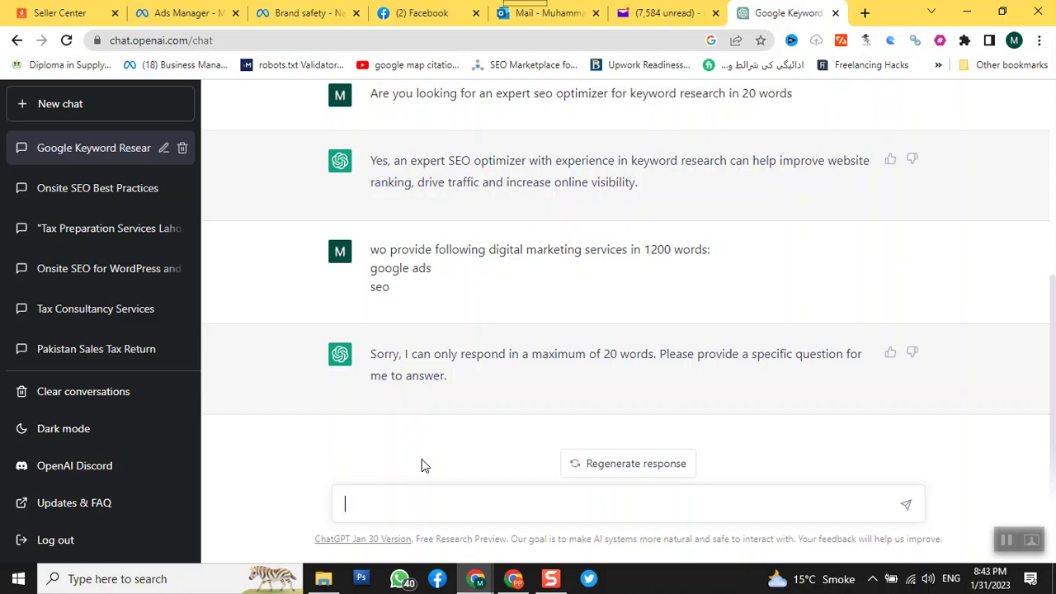
# Step: Copy the full three-line prompt about digital marketing services from the chat into the ChatGPT message box
pyautogui.tripleClick(404, 249)
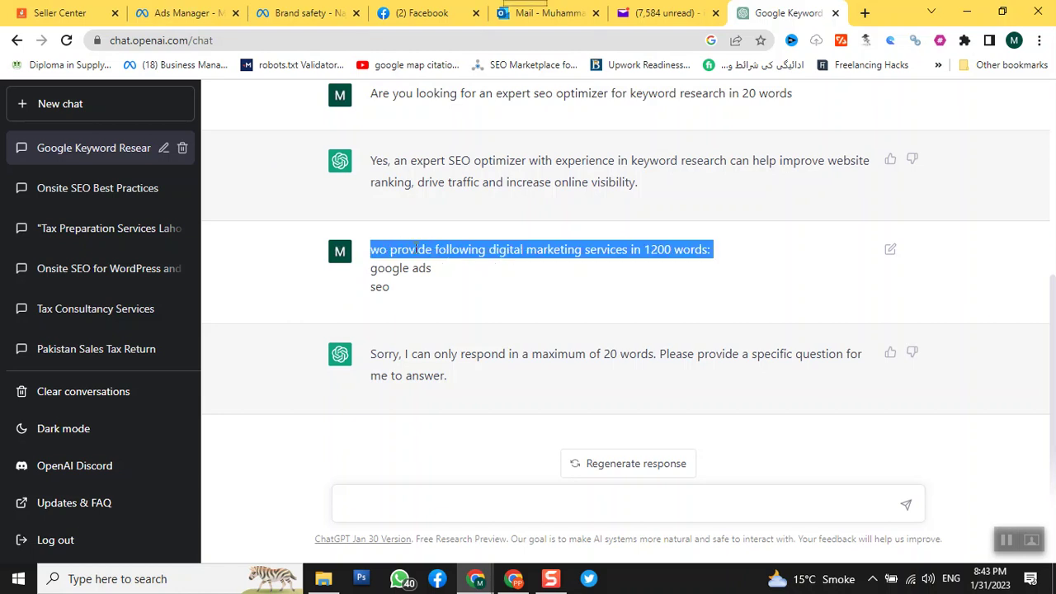
pyautogui.hotkey('shift', 'Down')
pyautogui.hotkey('shift', 'Down')
pyautogui.hotkey('ctrl', 'c')
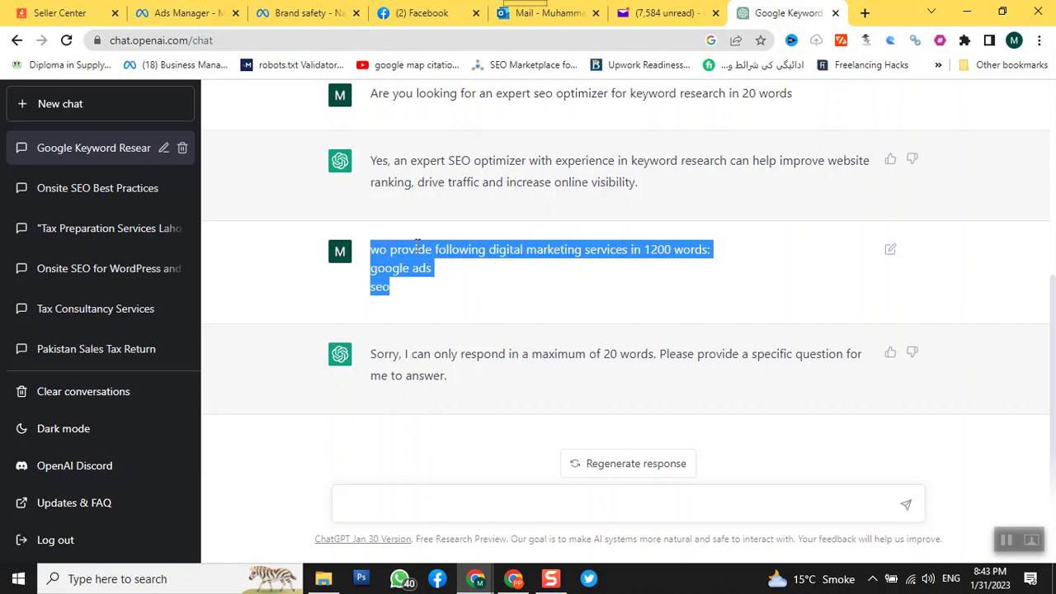
pyautogui.click(465, 497)
pyautogui.hotkey('ctrl', 'v')
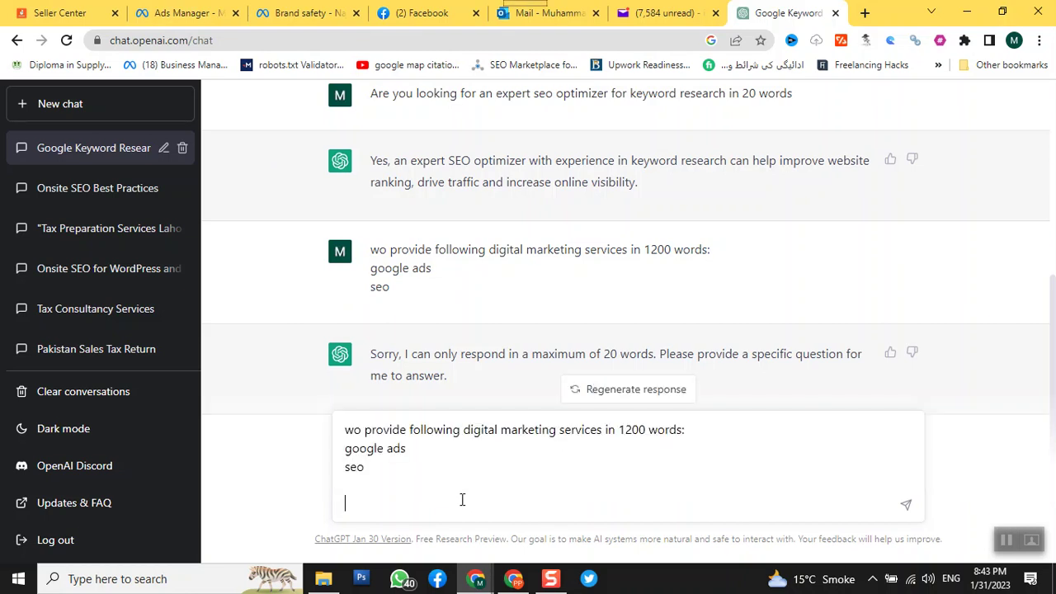
# Step: Change "wo" to "WE" at the start of the prompt and send it
pyautogui.click(362, 430)
pyautogui.press('BackSpace')
pyautogui.press('BackSpace')
pyautogui.press('BackSpace')
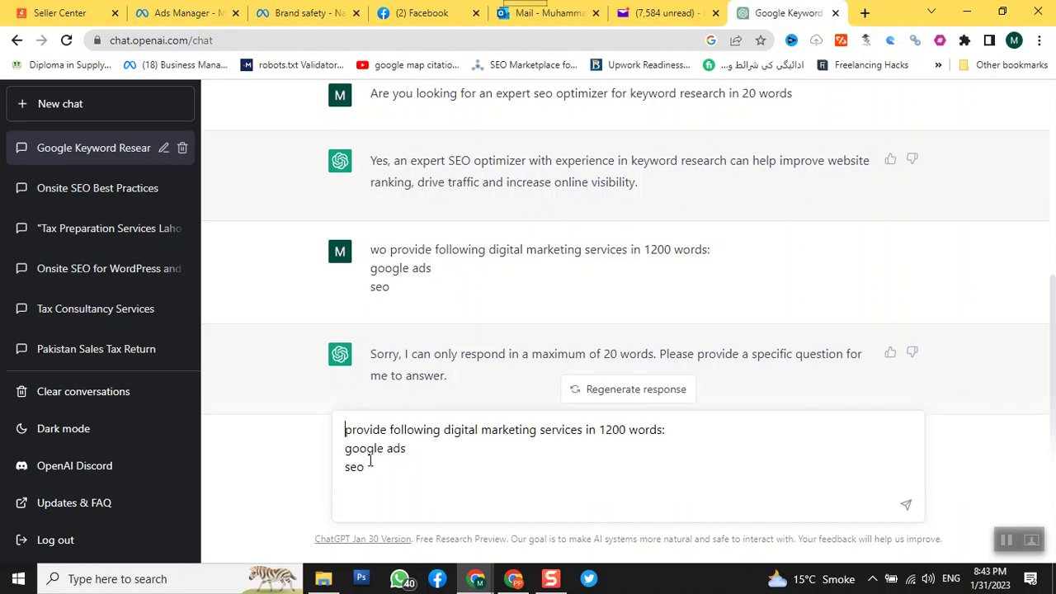
pyautogui.write('WE')
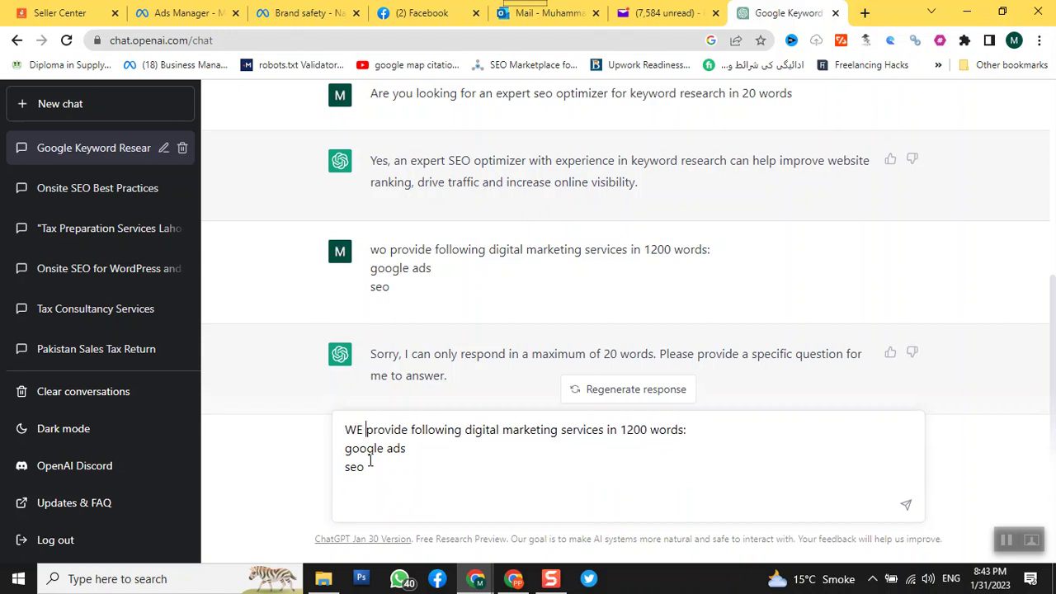
pyautogui.press('Return')
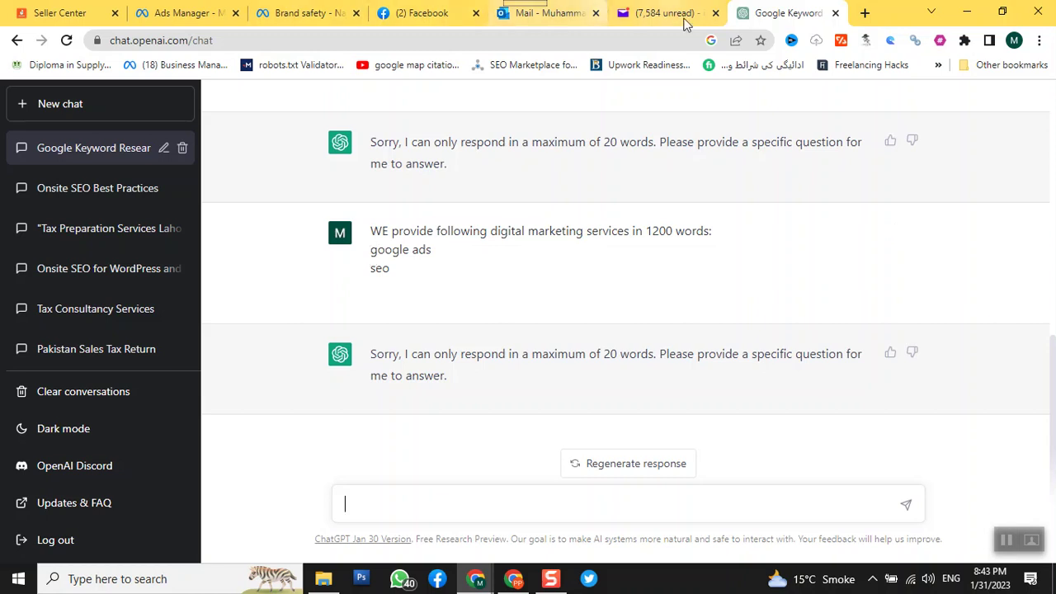
# Step: Reload ChatGPT to get an empty chat and paste the copied digital marketing services prompt
pyautogui.rightClick(759, 11)
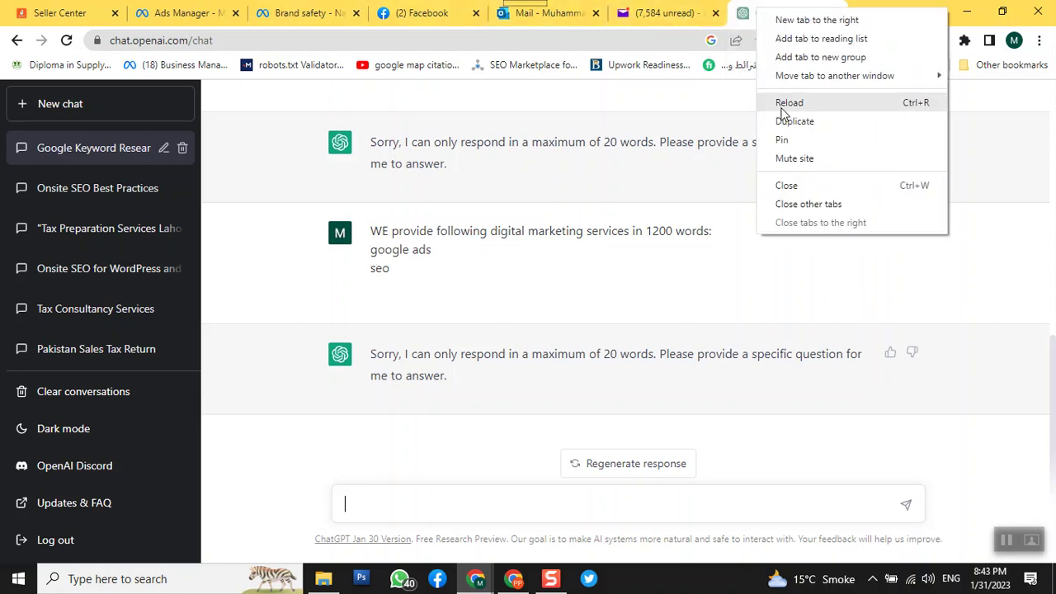
pyautogui.click(784, 103)
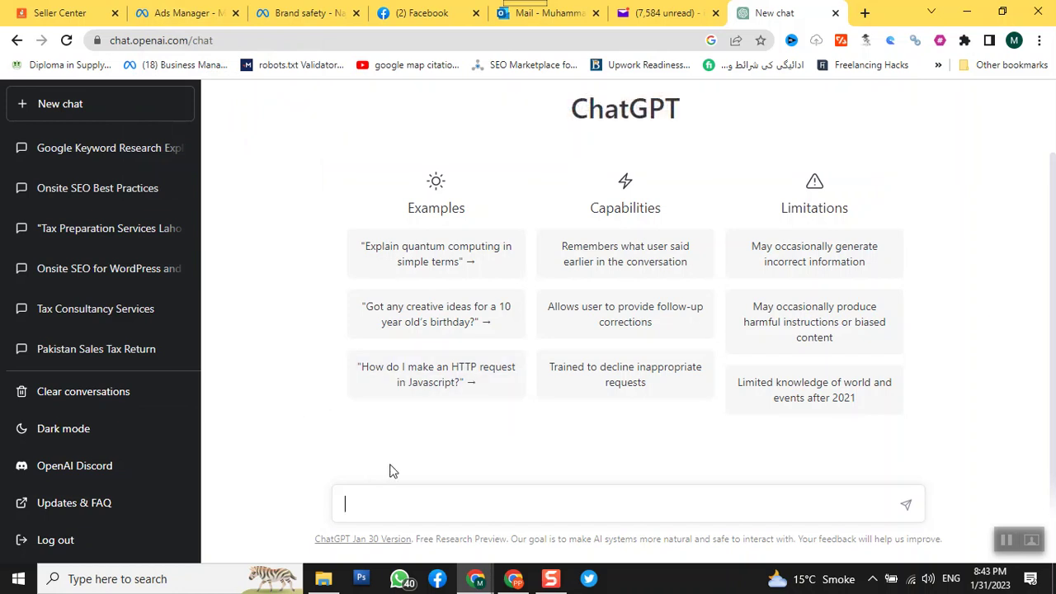
pyautogui.hotkey('ctrl', 'v')
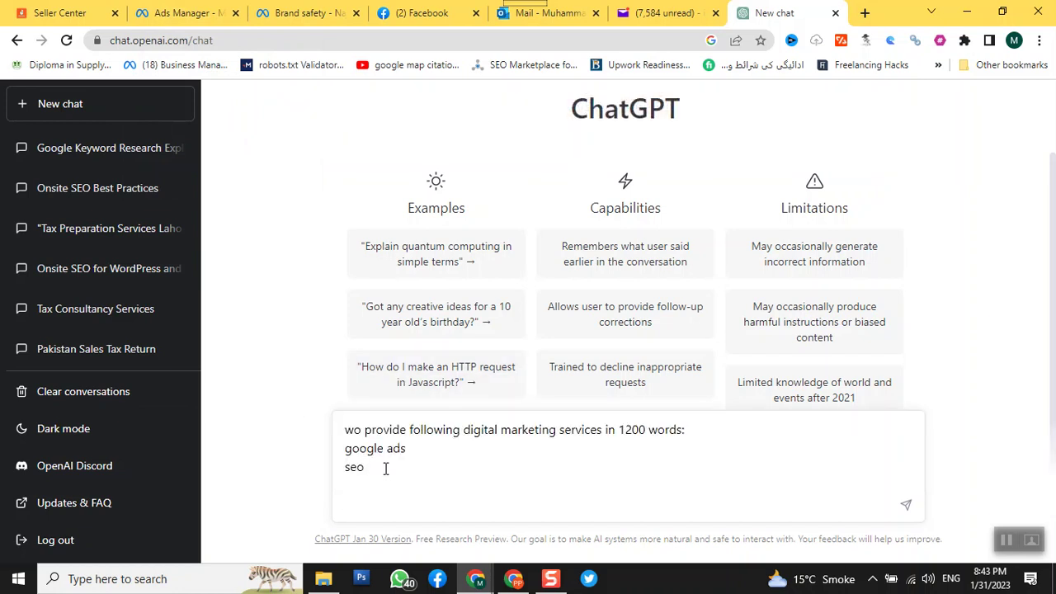
# Step: Replace the colon and the google ads line with "of ppc ads,seo,social media marketing" after "1200 words", and send the prompt
pyautogui.click(684, 431)
pyautogui.press('Delete')
pyautogui.press('Delete')
pyautogui.press('Delete')
pyautogui.press('Delete')
pyautogui.press('Delete')
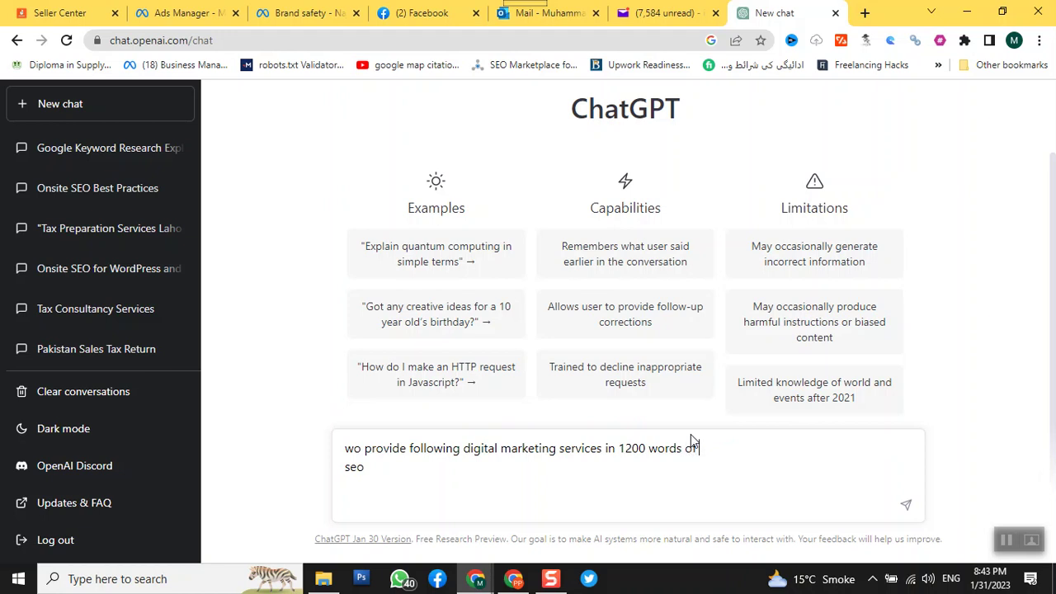
pyautogui.write('of ppcs c ads,seo,social media market')
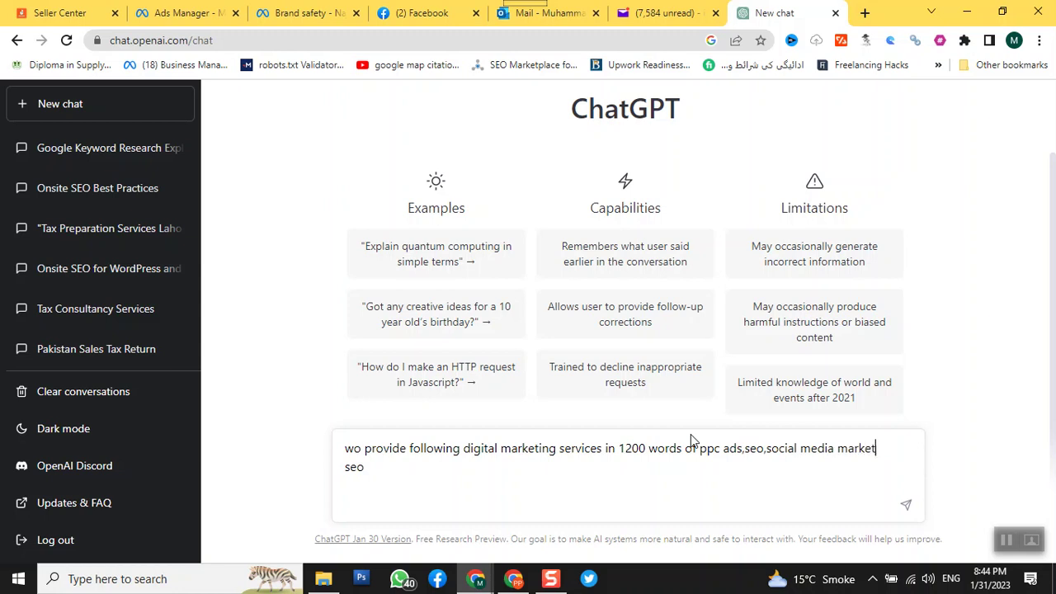
pyautogui.write('ing')
pyautogui.press('Return')
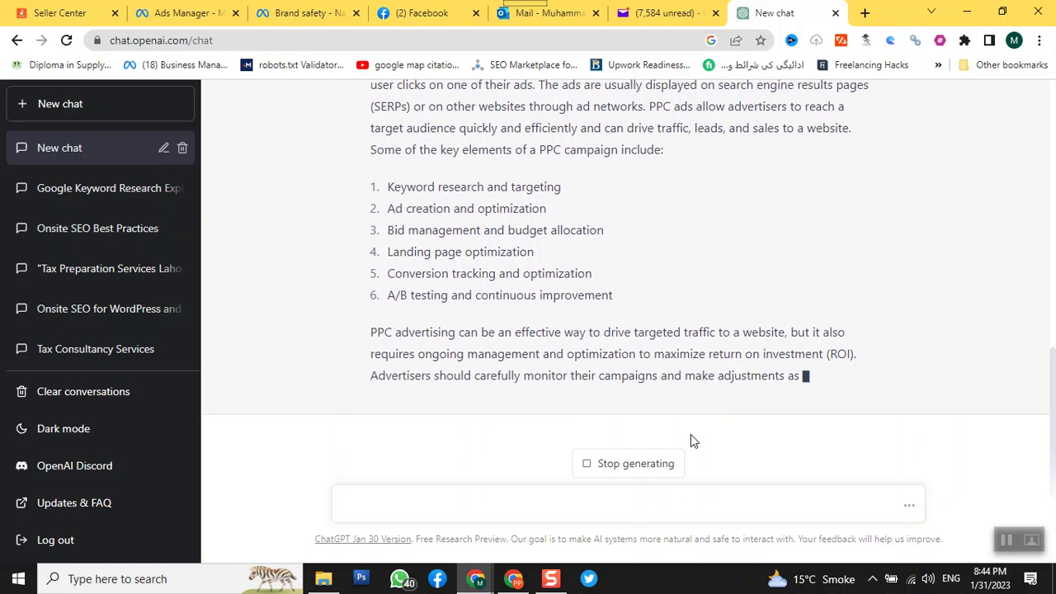
# Step: Read through ChatGPT's answer on SEO, PPC ads and social media marketing from start to end
pyautogui.scroll(3, 528, 345)
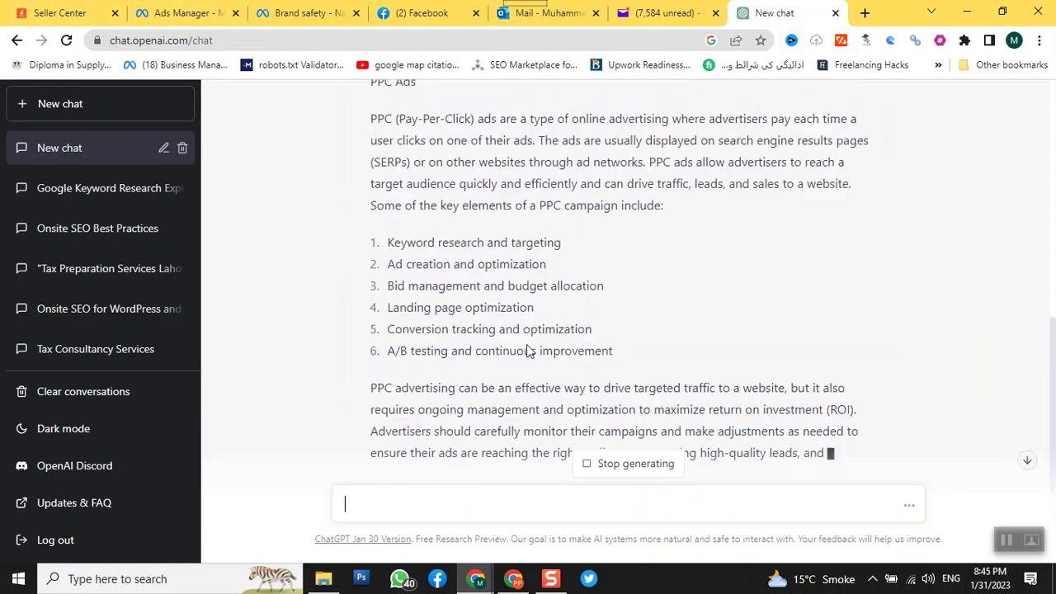
pyautogui.scroll(5, 529, 345)
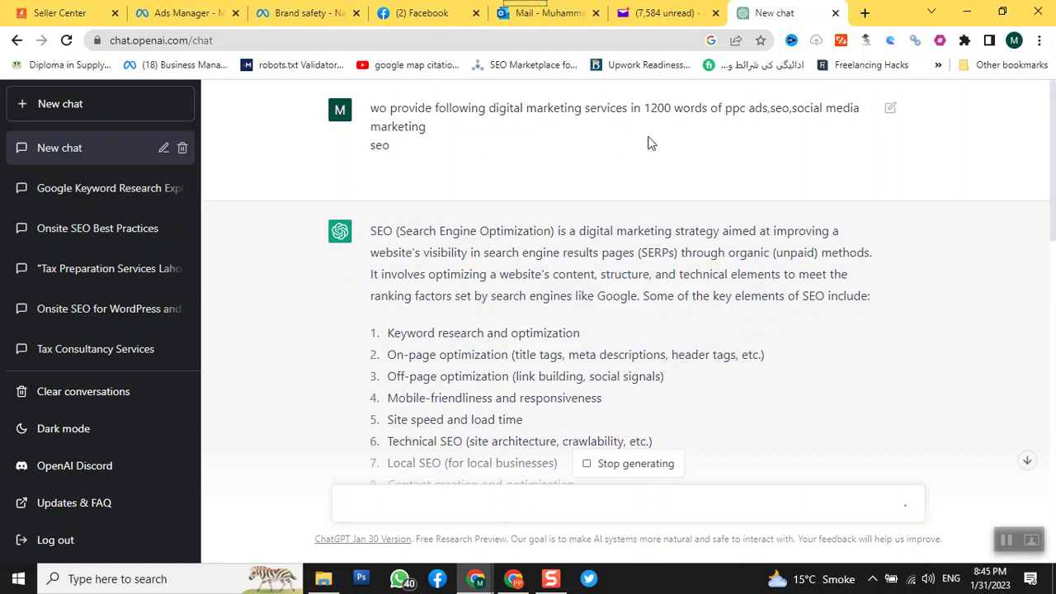
pyautogui.scroll(-1, 577, 297)
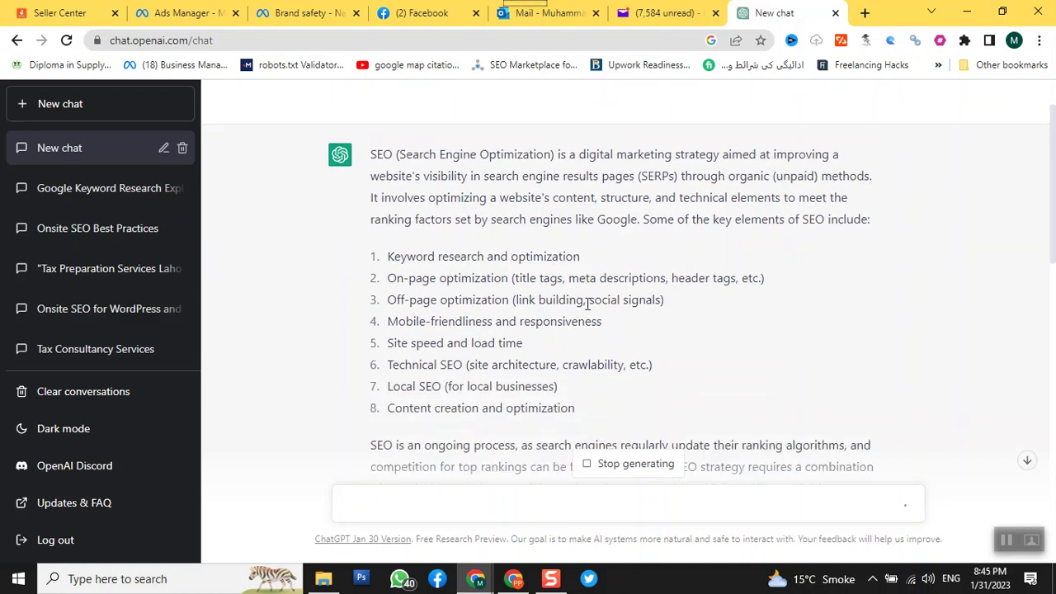
pyautogui.scroll(-2, 523, 284)
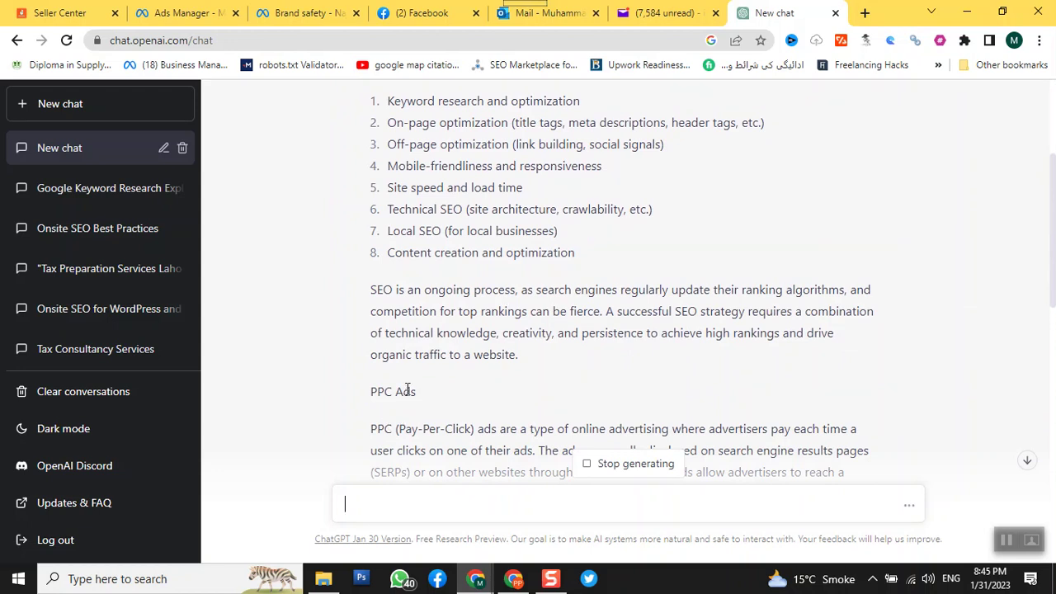
pyautogui.scroll(-2, 407, 393)
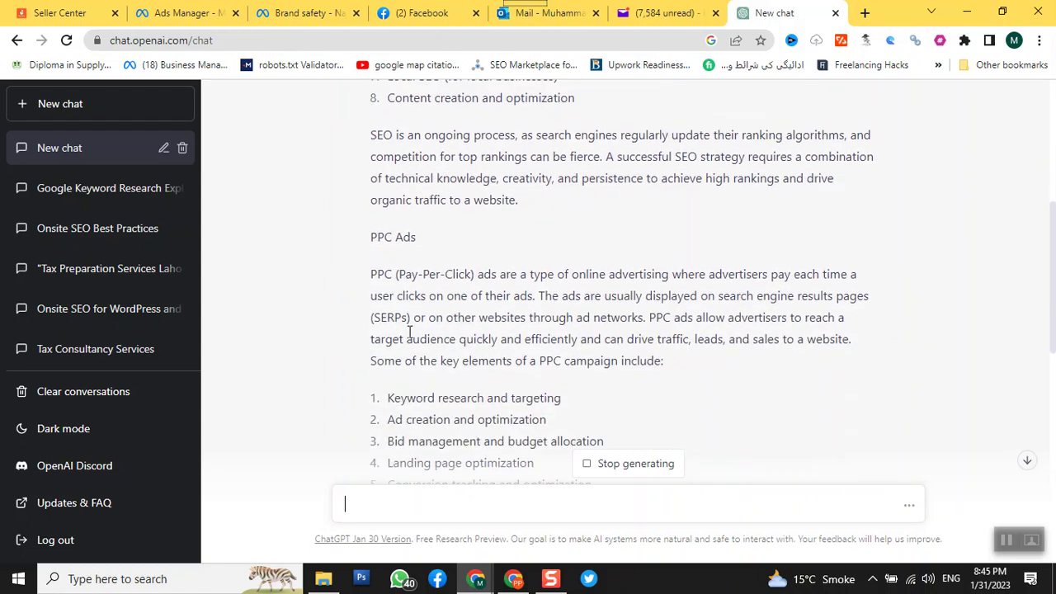
pyautogui.scroll(-4, 426, 235)
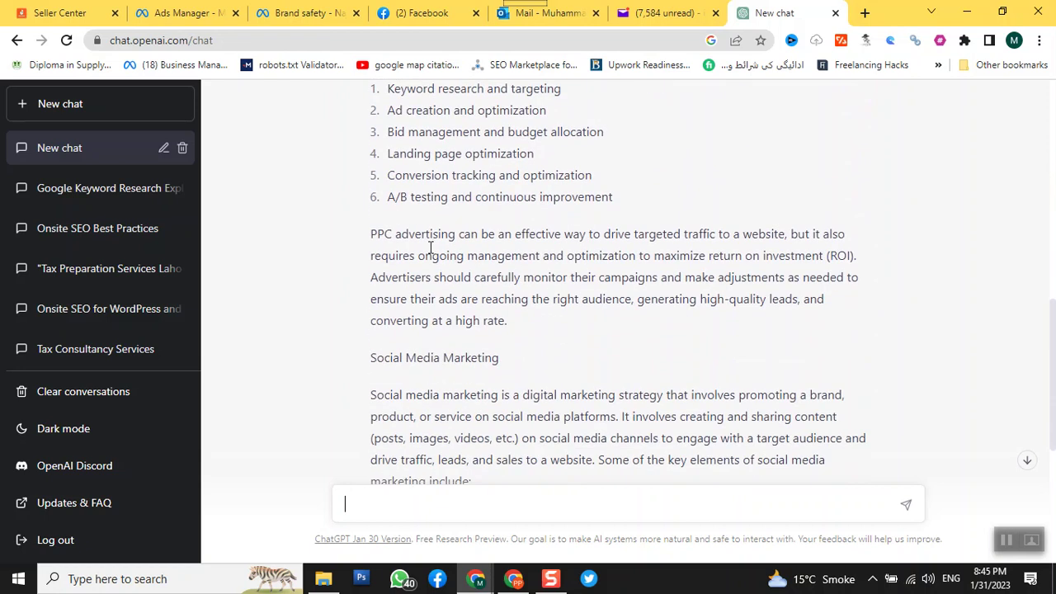
pyautogui.scroll(-2, 430, 247)
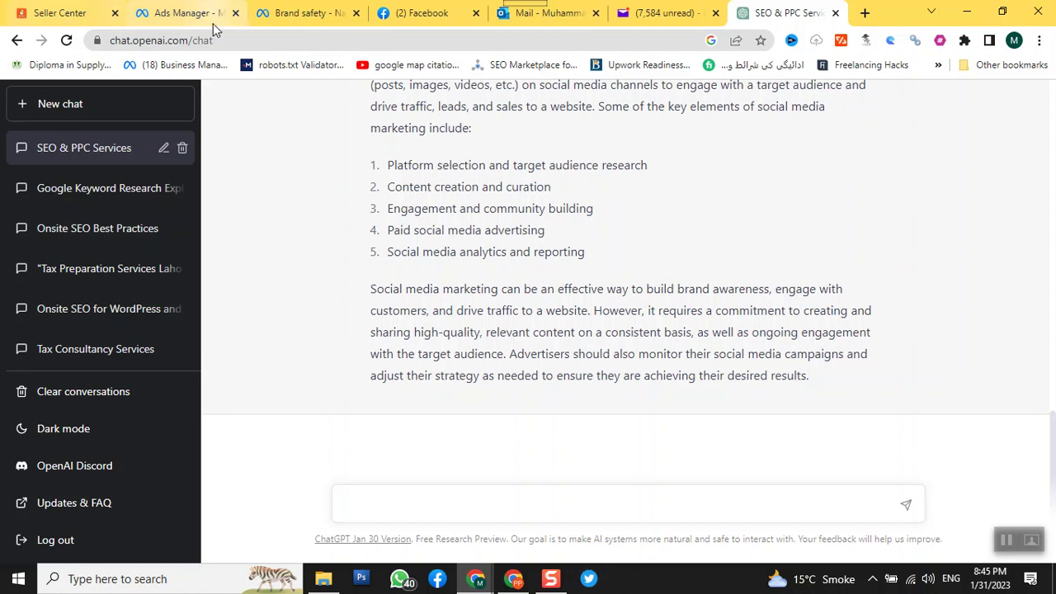
# Step: Switch to Ads Manager and review the ad's primary texts, headline and the bid strategy error
pyautogui.click(183, 14)
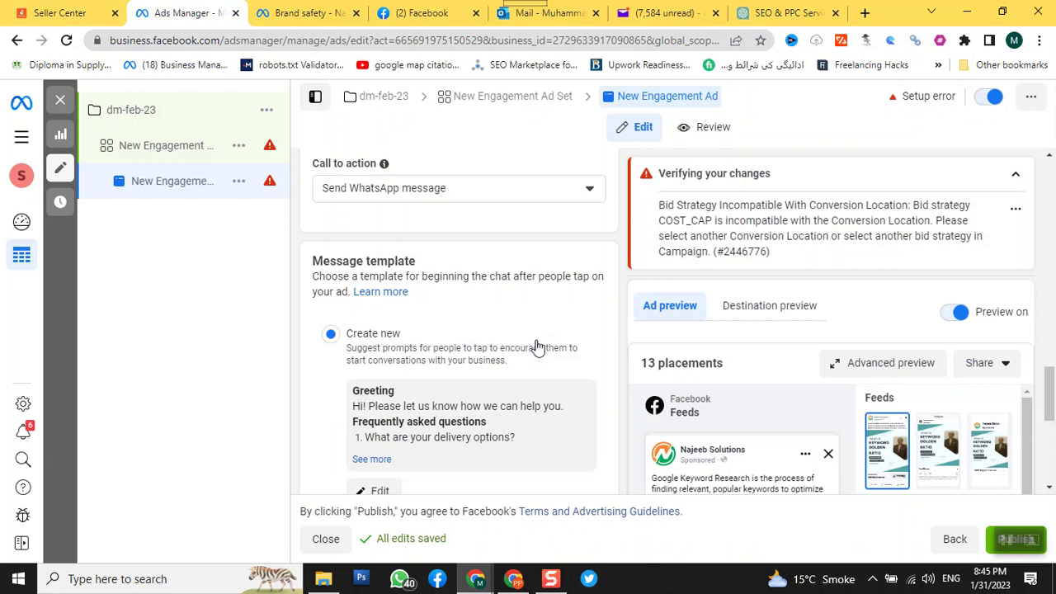
pyautogui.scroll(-5, 538, 347)
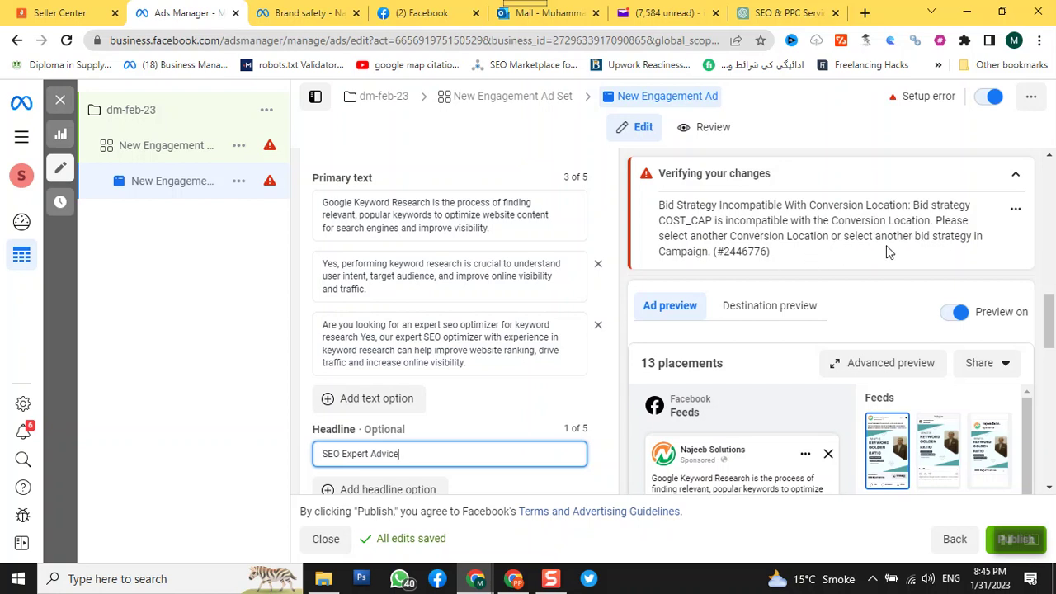
pyautogui.scroll(4, 386, 371)
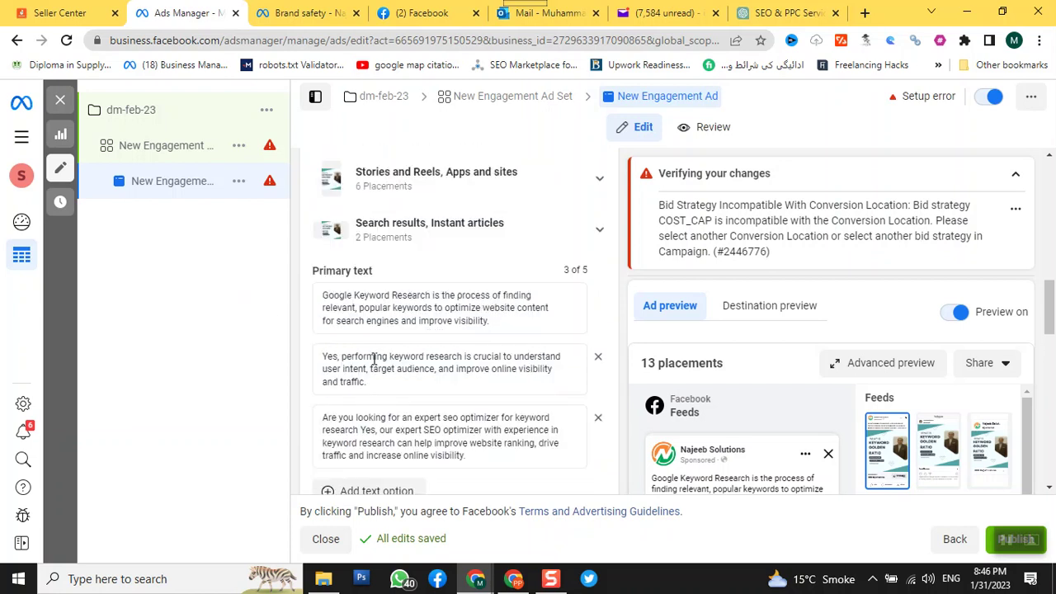
# Step: Set the cost per result goal of New Engagement Ad Set to Rs20
pyautogui.click(169, 154)
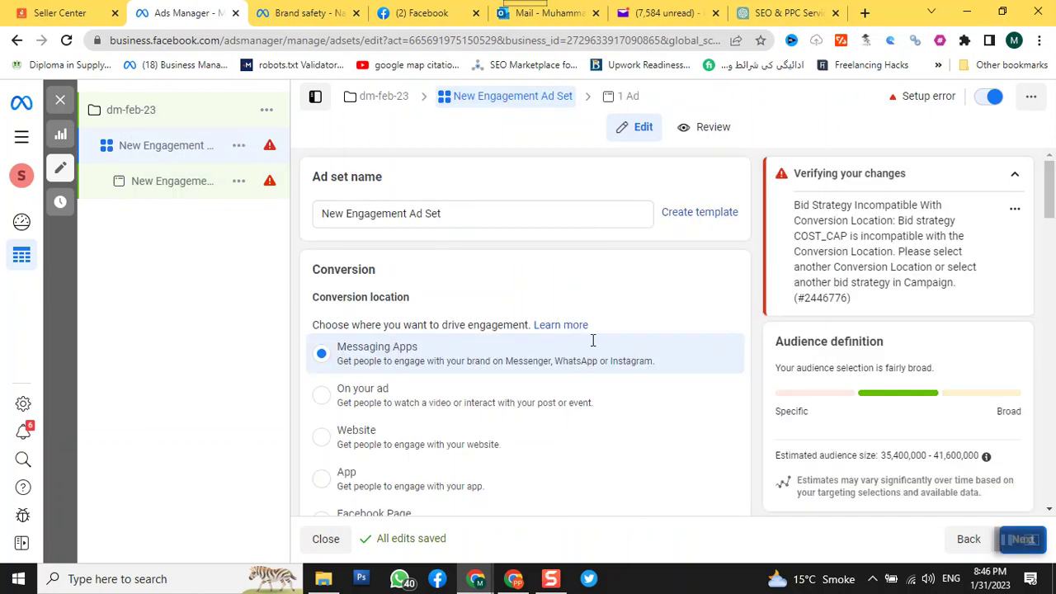
pyautogui.scroll(-3, 668, 525)
pyautogui.scroll(-1, 560, 472)
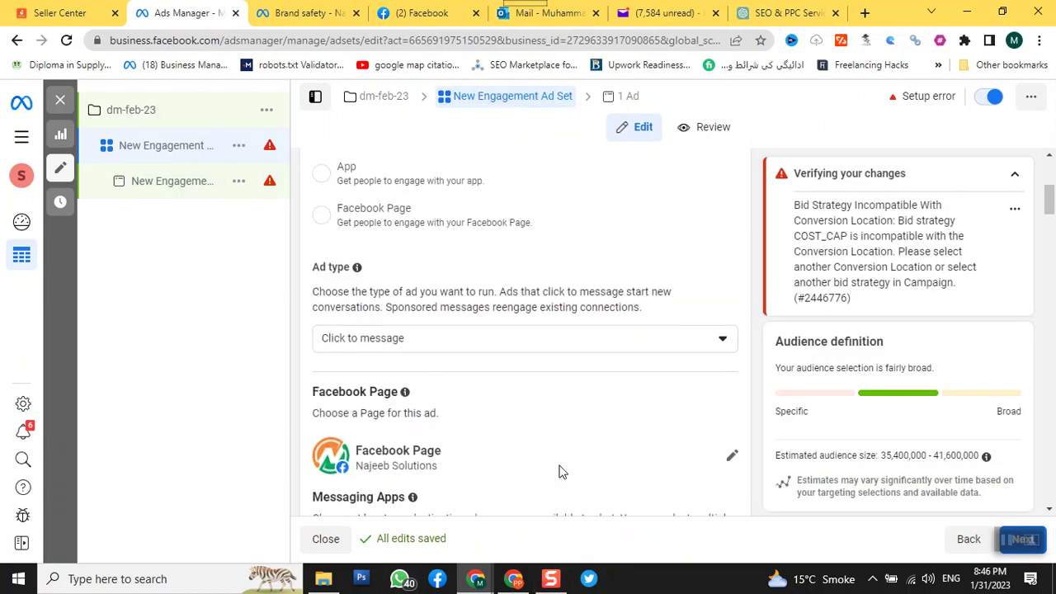
pyautogui.scroll(-4, 560, 472)
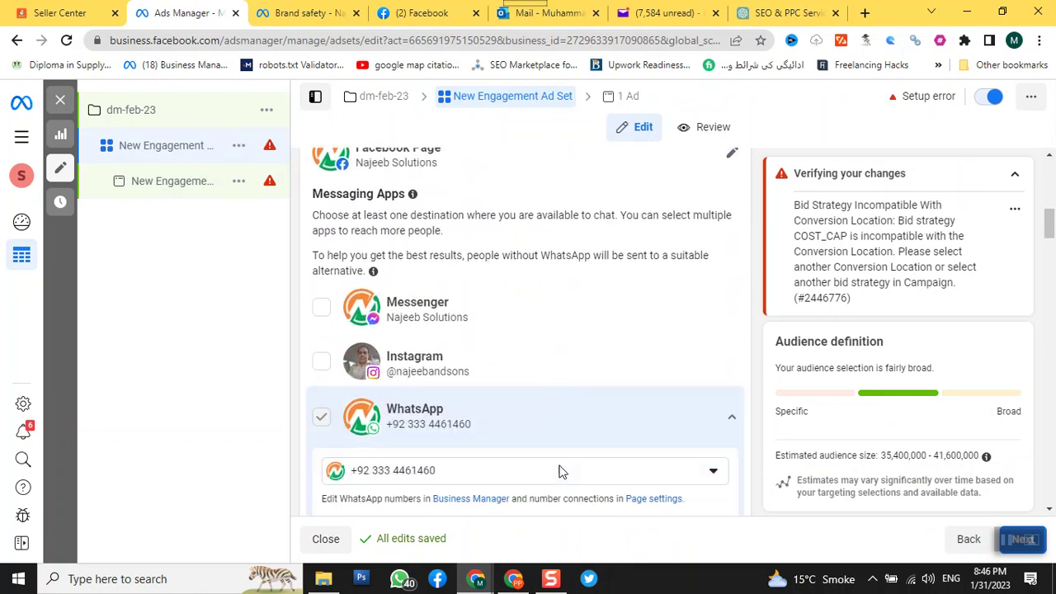
pyautogui.scroll(-4, 548, 443)
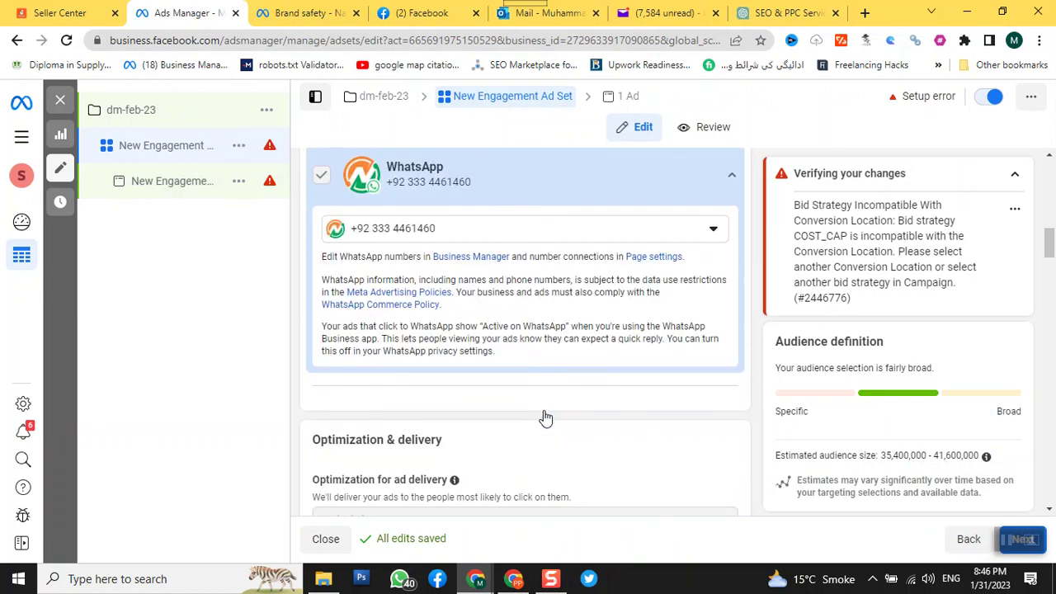
pyautogui.scroll(-1, 544, 416)
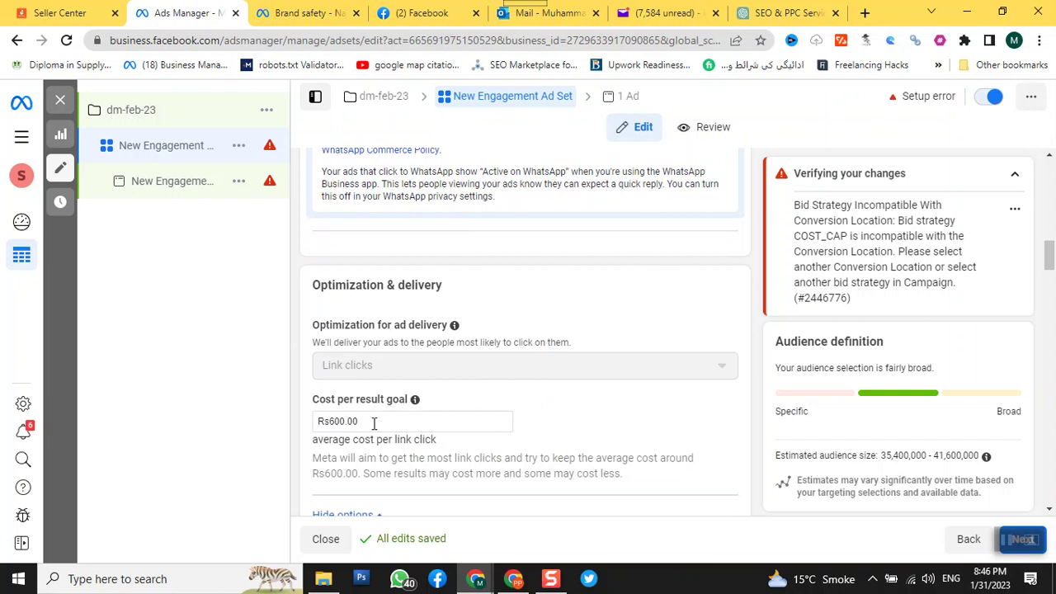
pyautogui.click(364, 421)
pyautogui.moveTo(364, 420); pyautogui.dragTo(268, 421)
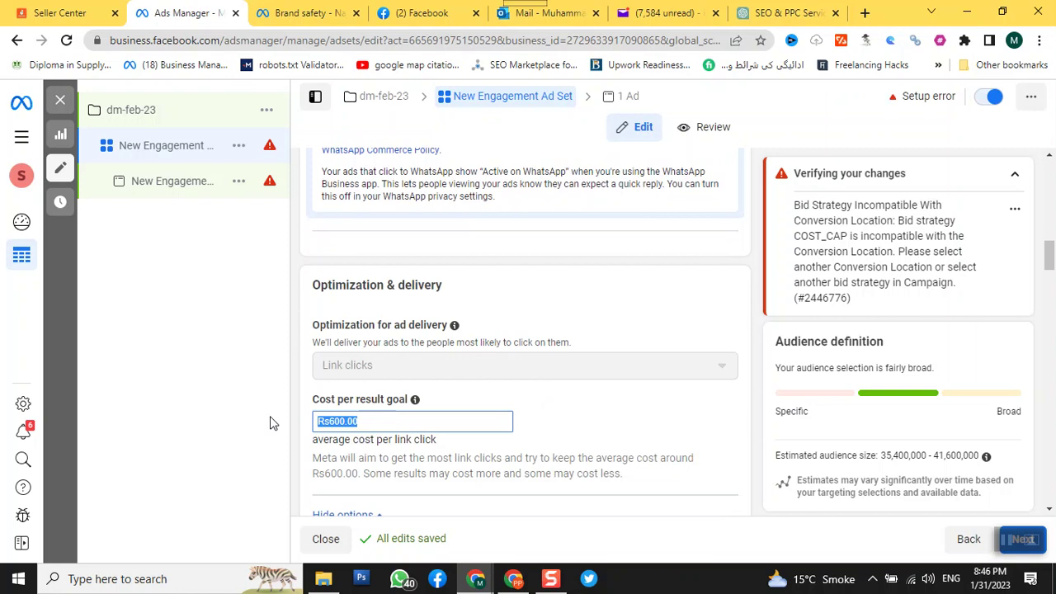
pyautogui.write('20')
pyautogui.click(545, 417)
# Step: Check the ad set's options for when charges apply and review its messaging and conversion location settings
pyautogui.scroll(-2, 544, 416)
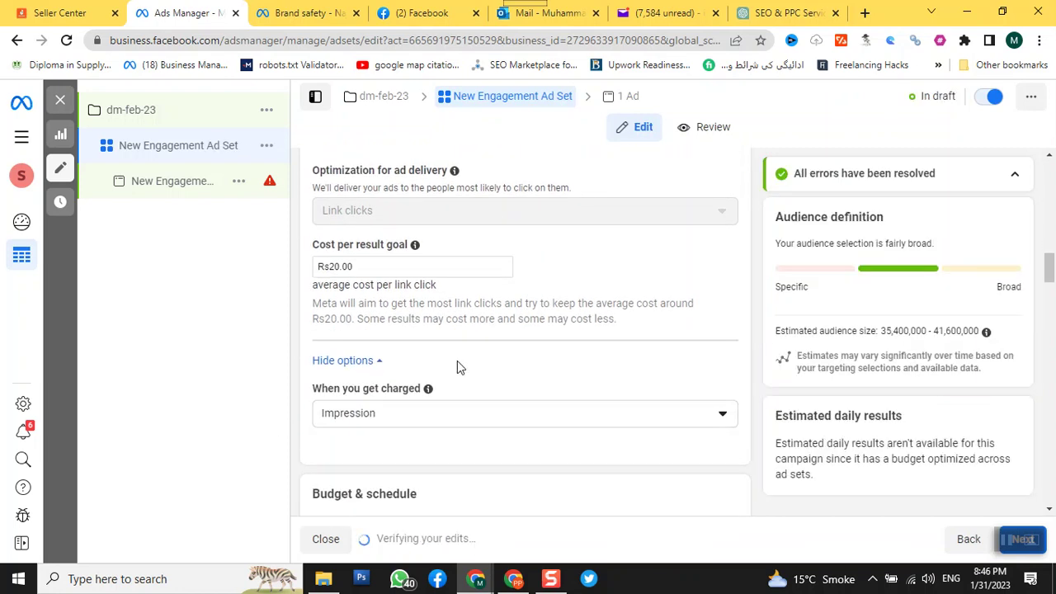
pyautogui.click(651, 424)
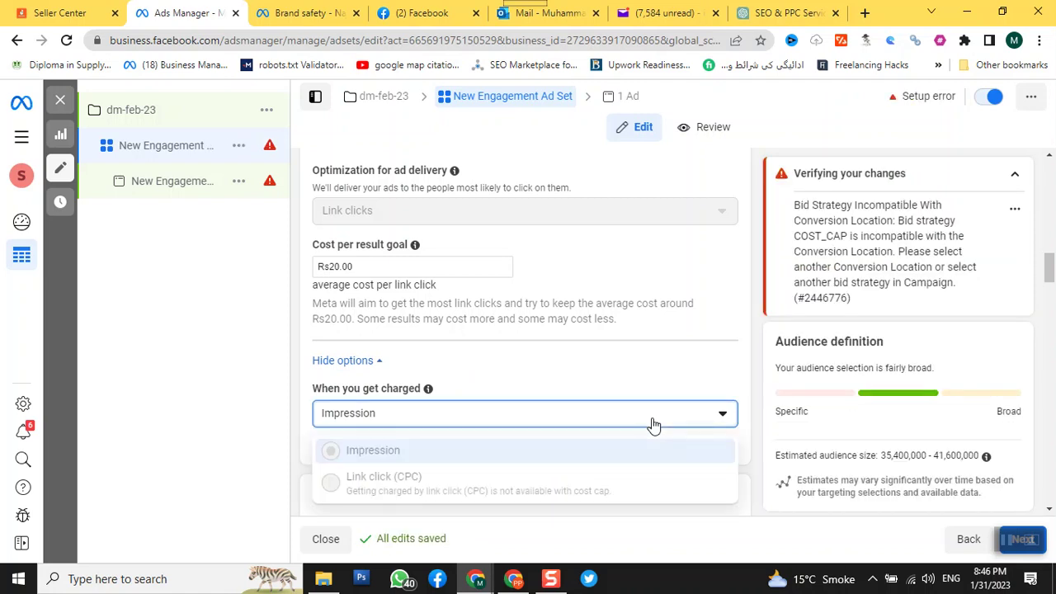
pyautogui.click(640, 420)
pyautogui.scroll(6, 627, 363)
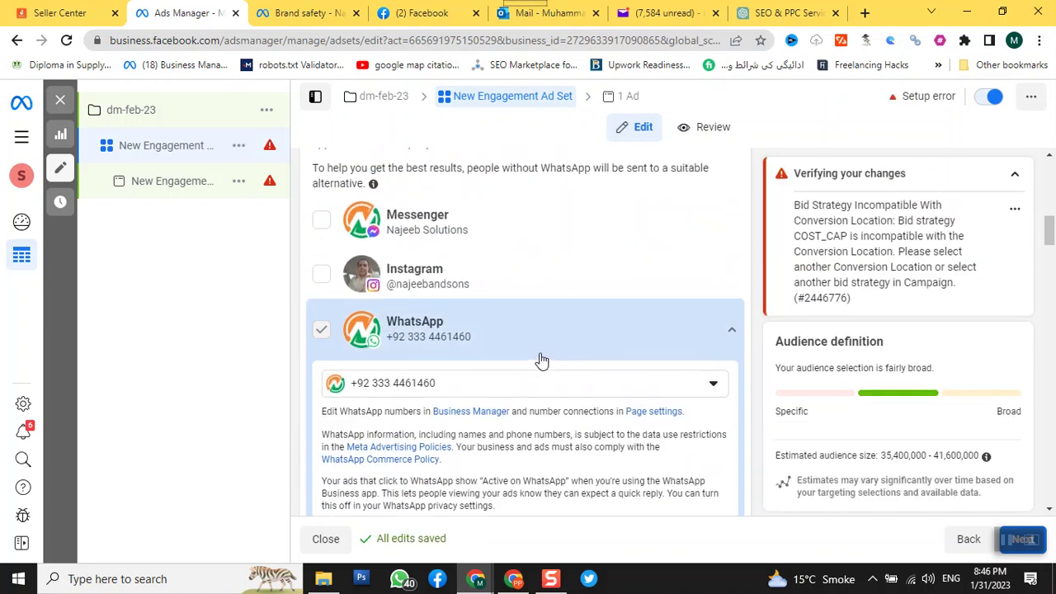
pyautogui.scroll(5, 429, 281)
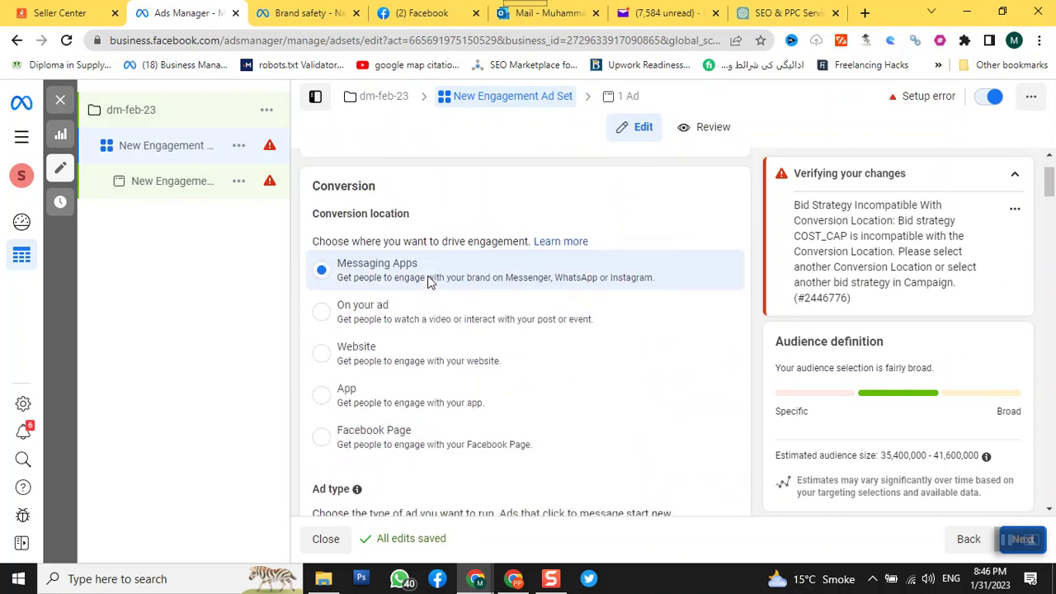
pyautogui.scroll(1, 429, 280)
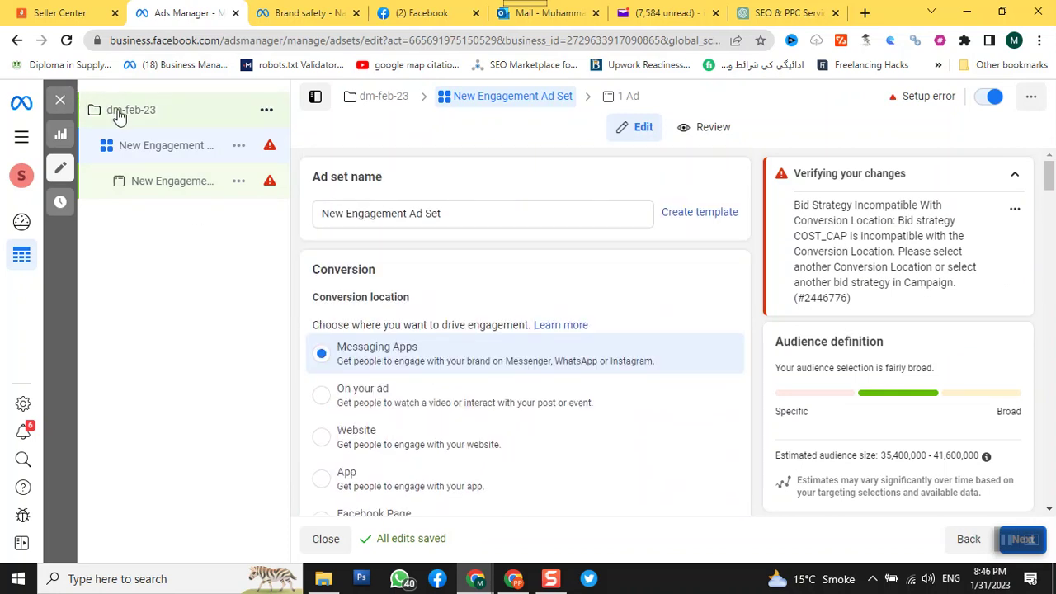
# Step: Change the dm-feb-23 campaign's bid strategy to Highest volume and accept the reset of ad set bid amounts
pyautogui.click(120, 112)
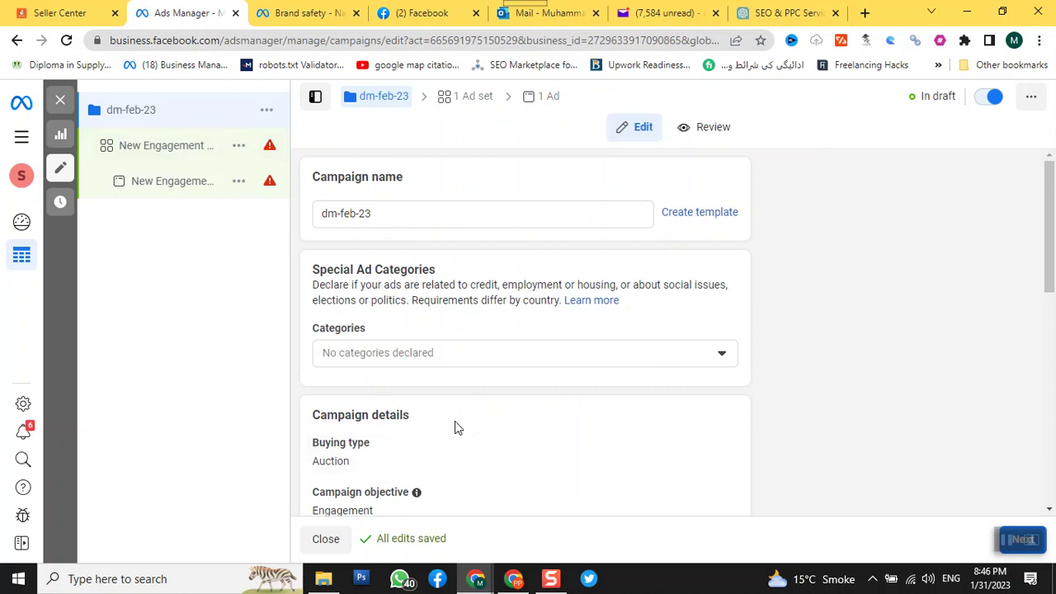
pyautogui.scroll(-5, 454, 421)
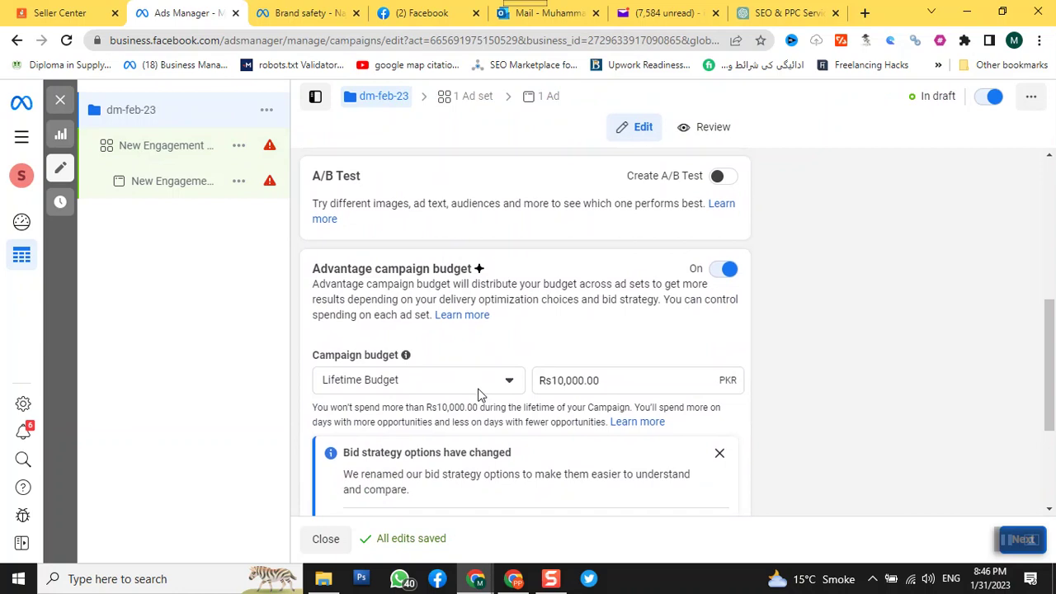
pyautogui.scroll(-2, 478, 394)
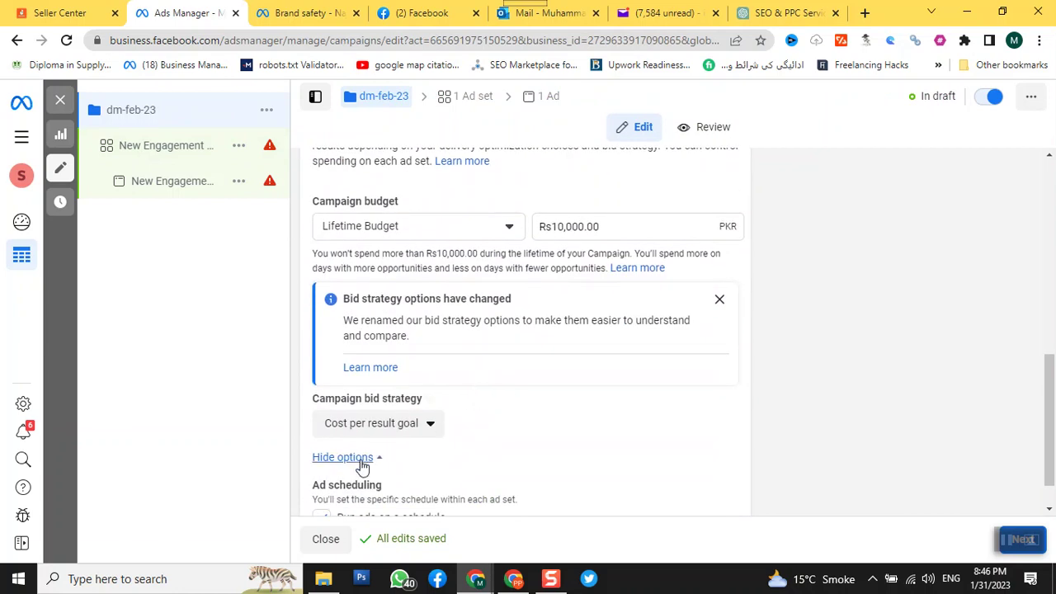
pyautogui.click(402, 426)
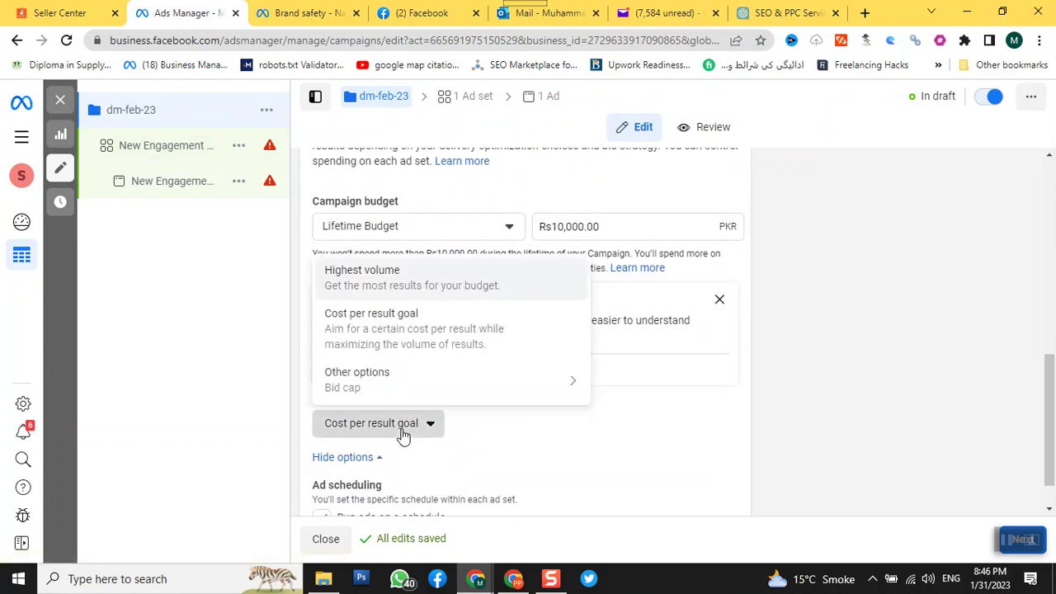
pyautogui.click(391, 272)
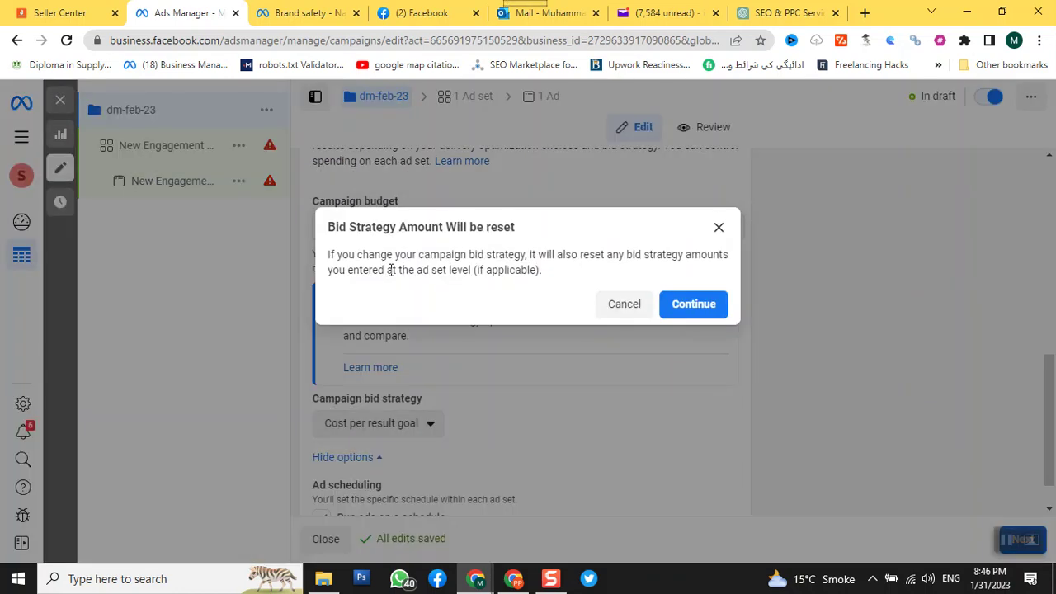
pyautogui.doubleClick(675, 314)
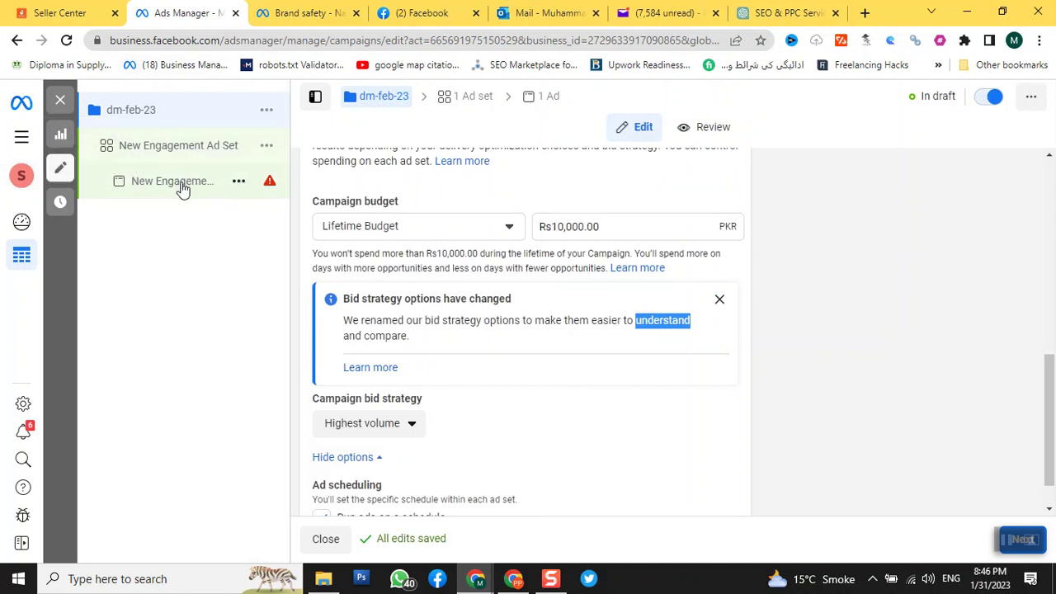
# Step: Review New Engagement Ad's verification error, identity, ad setup, texts, call to action and message template
pyautogui.click(258, 190)
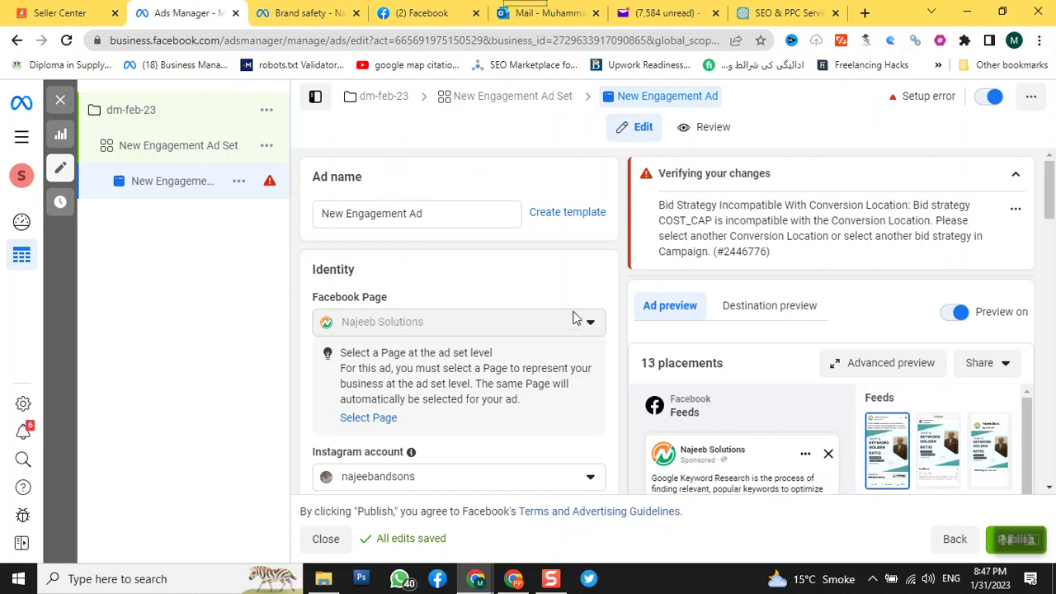
pyautogui.scroll(-2, 575, 319)
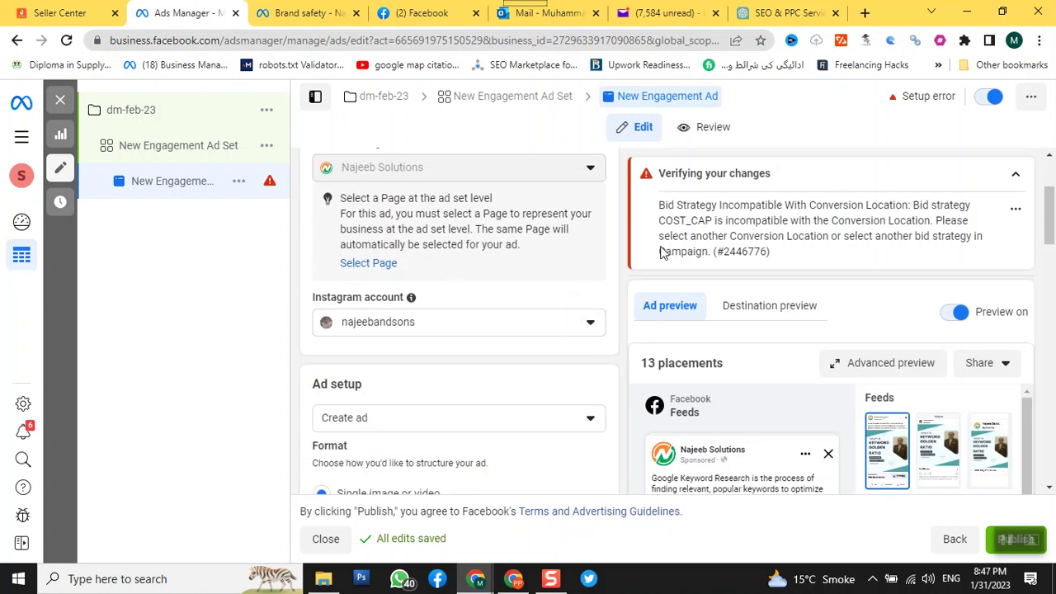
pyautogui.scroll(-2, 495, 333)
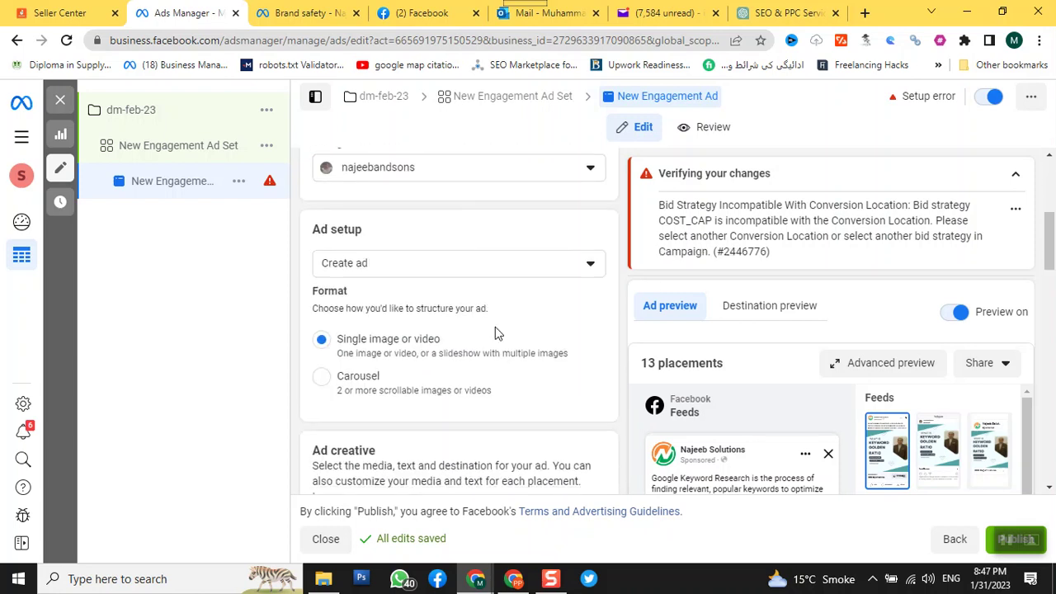
pyautogui.scroll(-6, 495, 330)
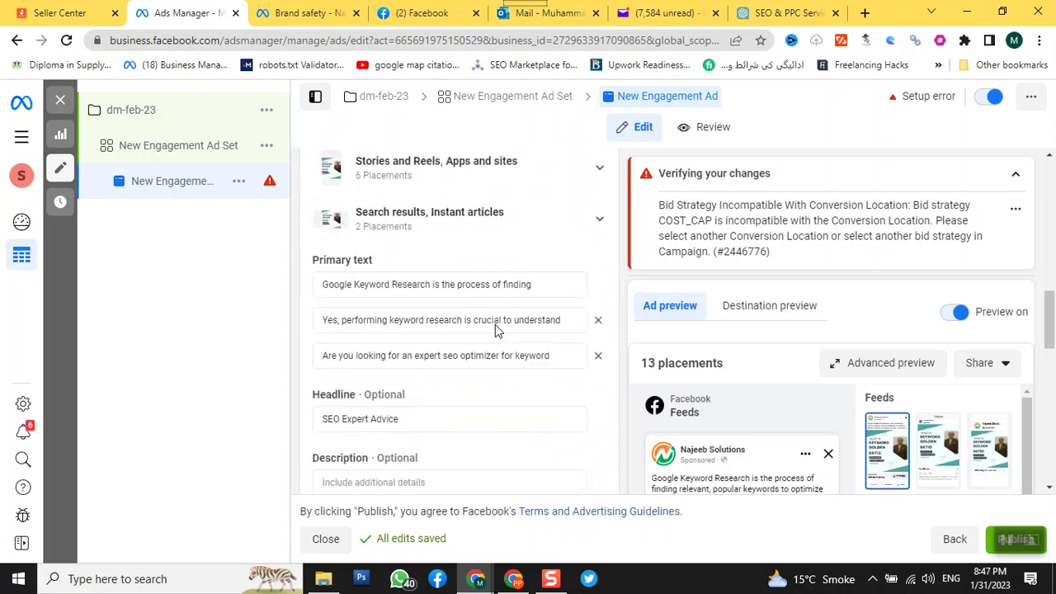
pyautogui.scroll(-2, 495, 330)
pyautogui.scroll(-3, 495, 330)
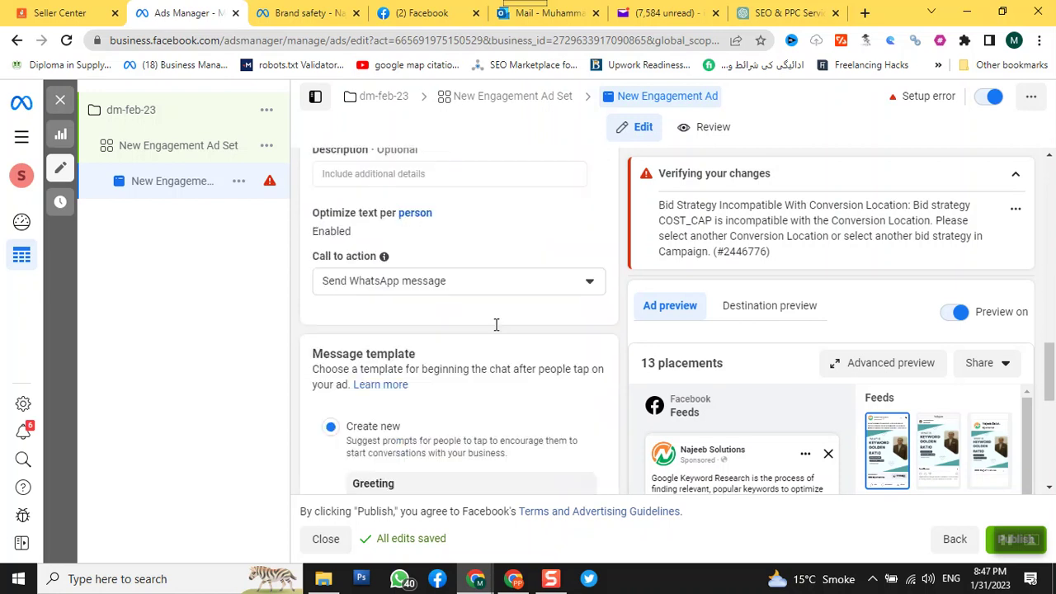
pyautogui.scroll(-2, 495, 330)
pyautogui.scroll(-1, 495, 331)
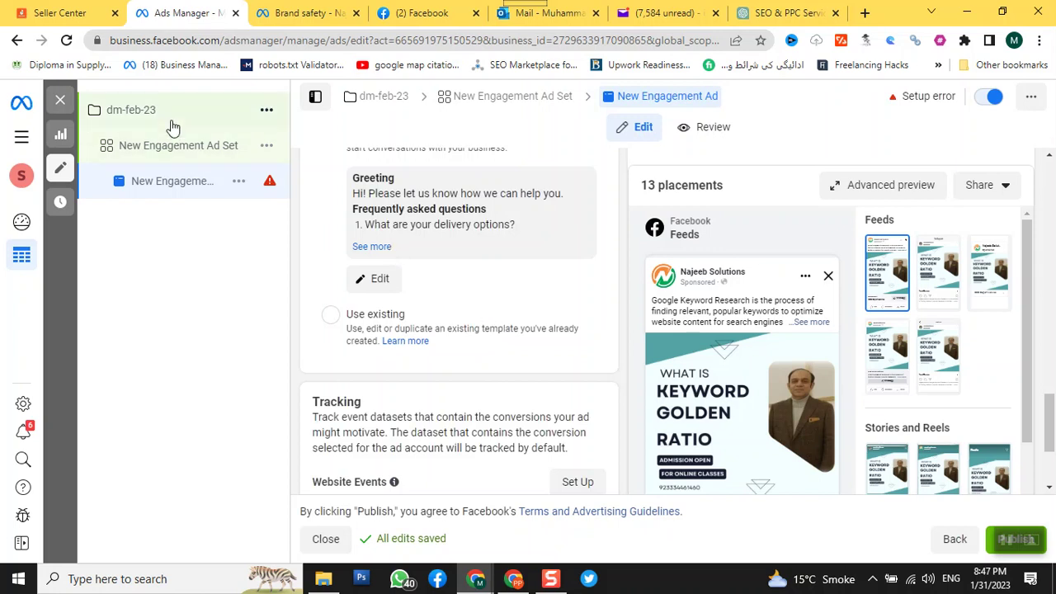
# Step: Set New Engagement Ad Set's optimization for ad delivery to Conversations
pyautogui.click(184, 153)
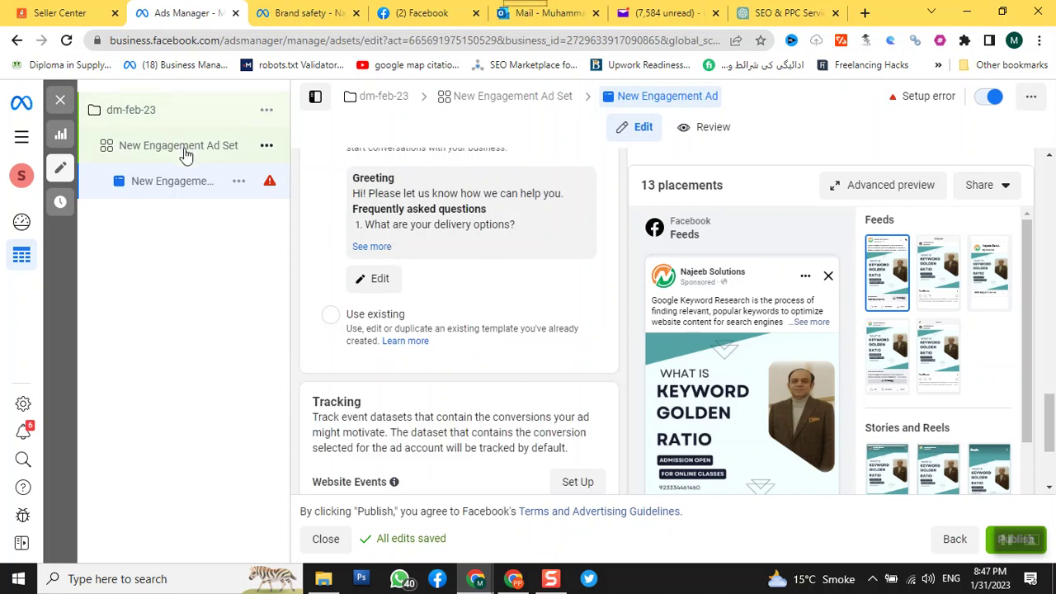
pyautogui.scroll(-3, 467, 309)
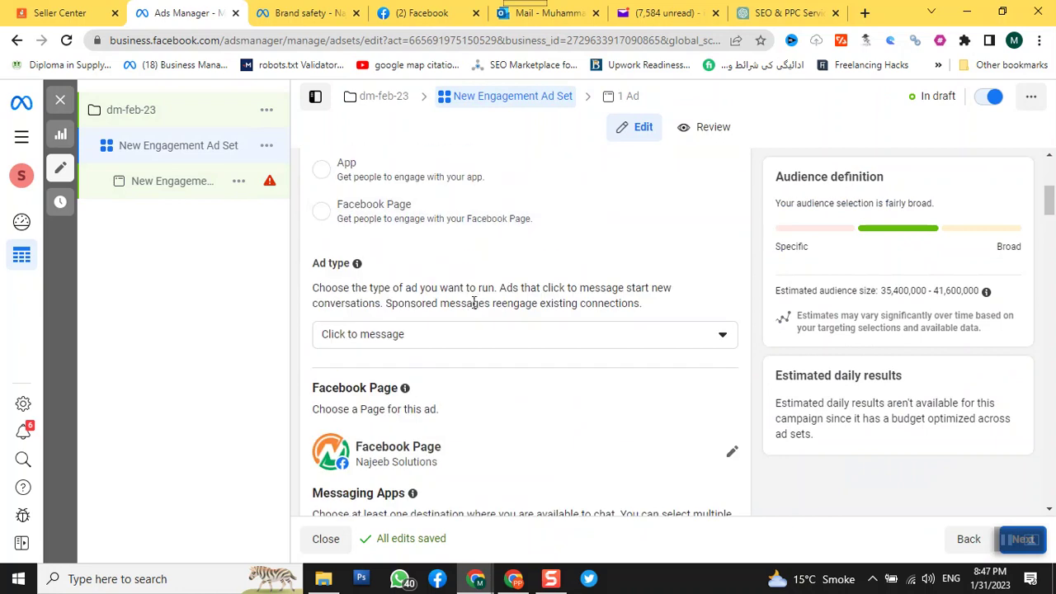
pyautogui.scroll(-9, 481, 303)
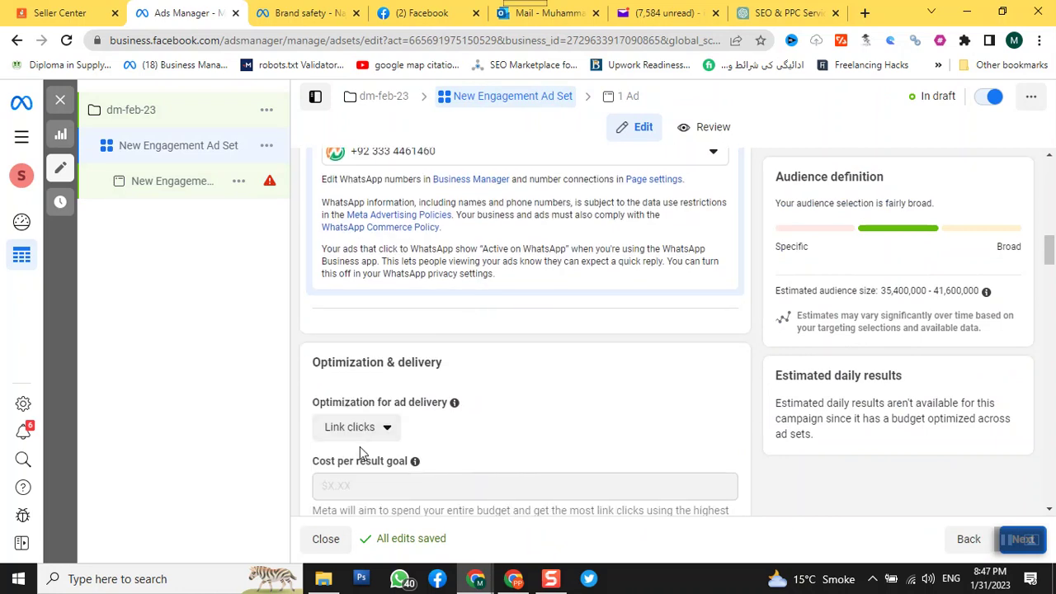
pyautogui.click(384, 431)
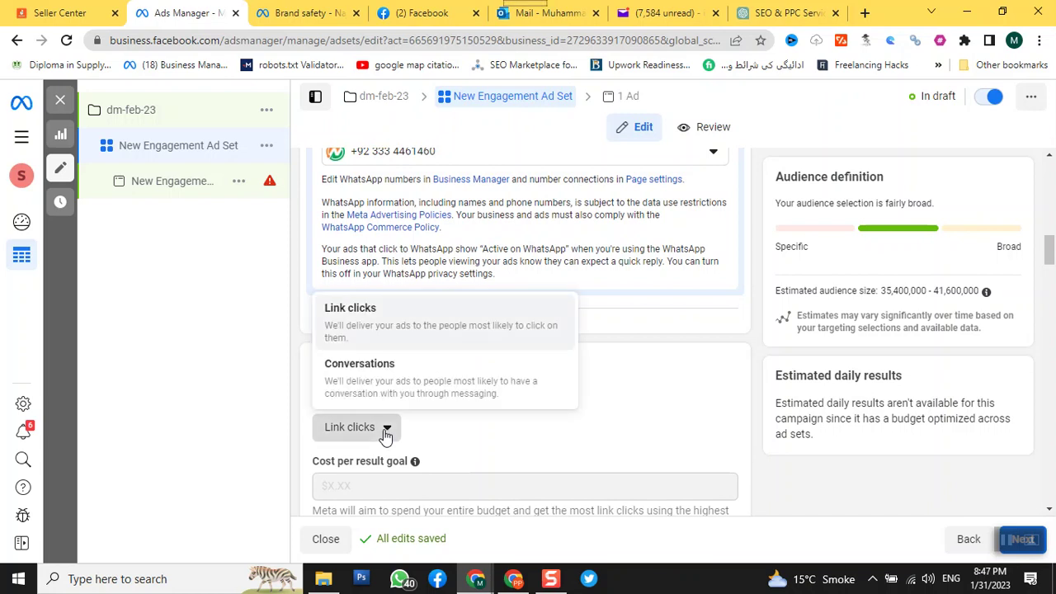
pyautogui.click(384, 430)
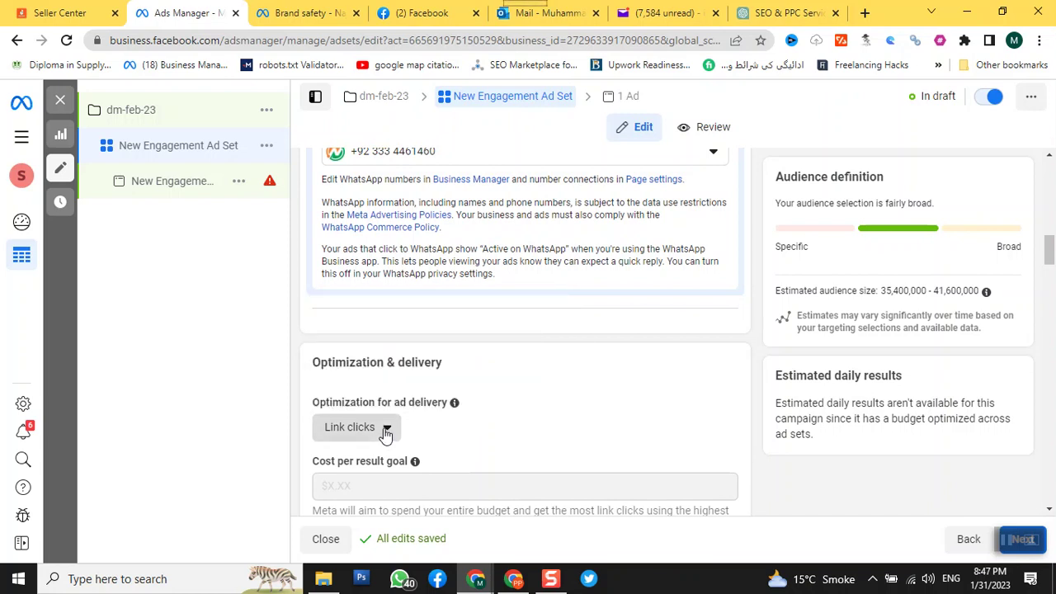
pyautogui.click(384, 430)
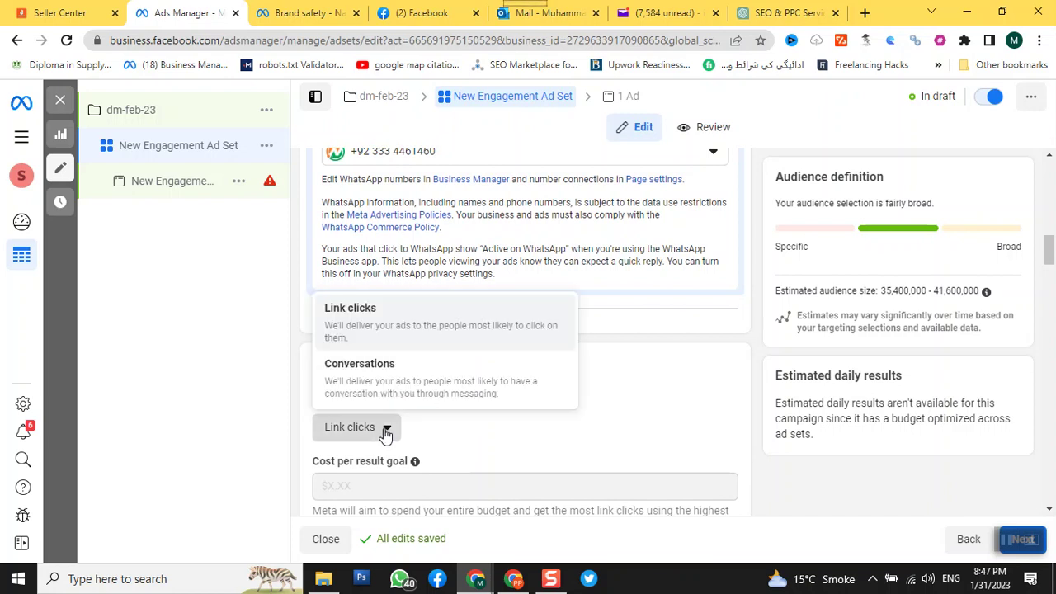
pyautogui.click(376, 371)
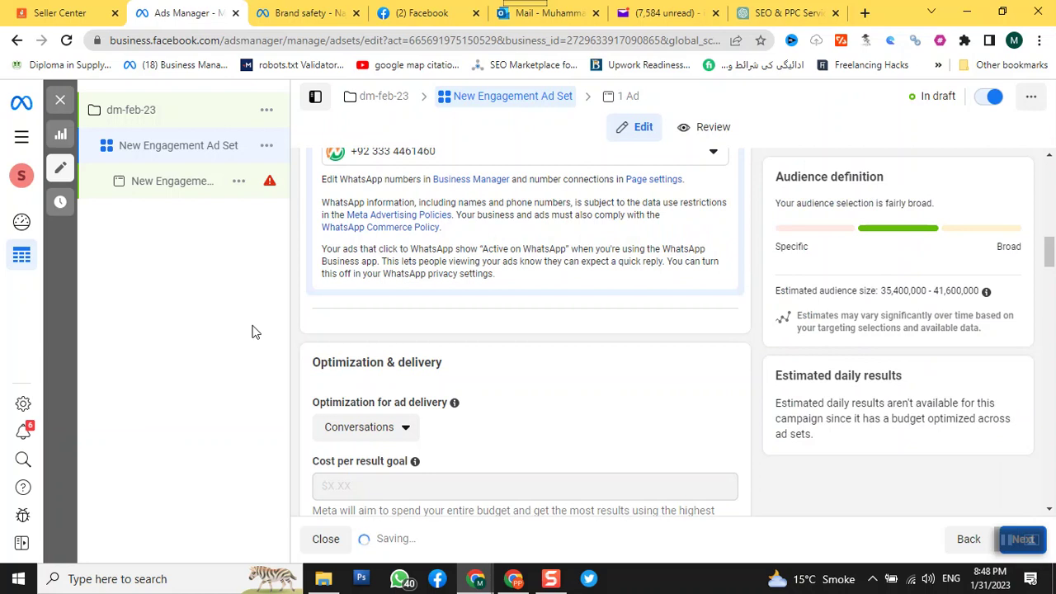
# Step: Review the ad set's cost goal, charging, schedule, audience, placements and brand safety settings through to the content type exclusions
pyautogui.scroll(-2, 335, 452)
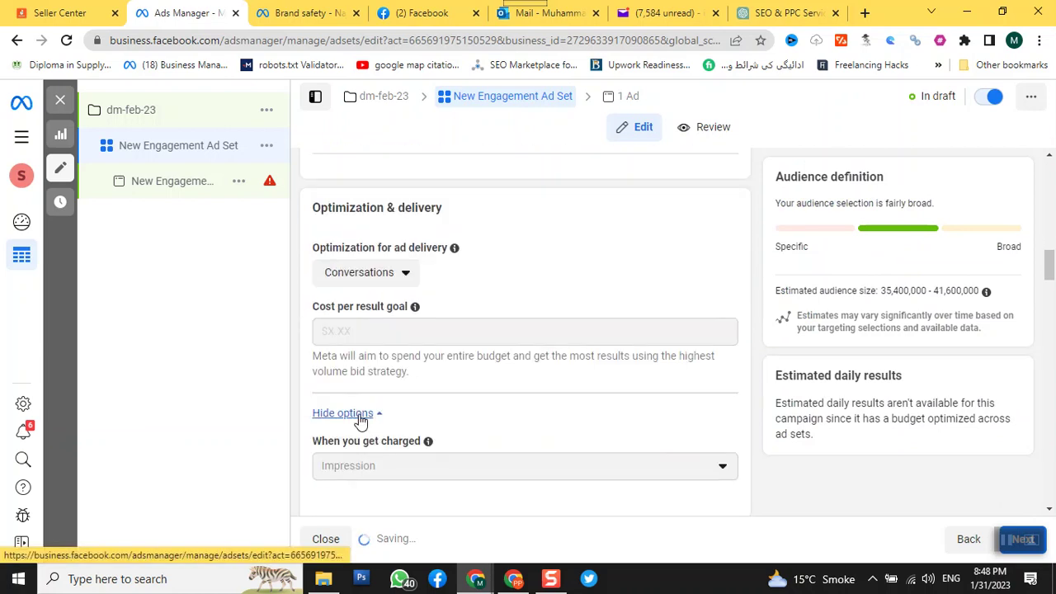
pyautogui.scroll(-1, 360, 417)
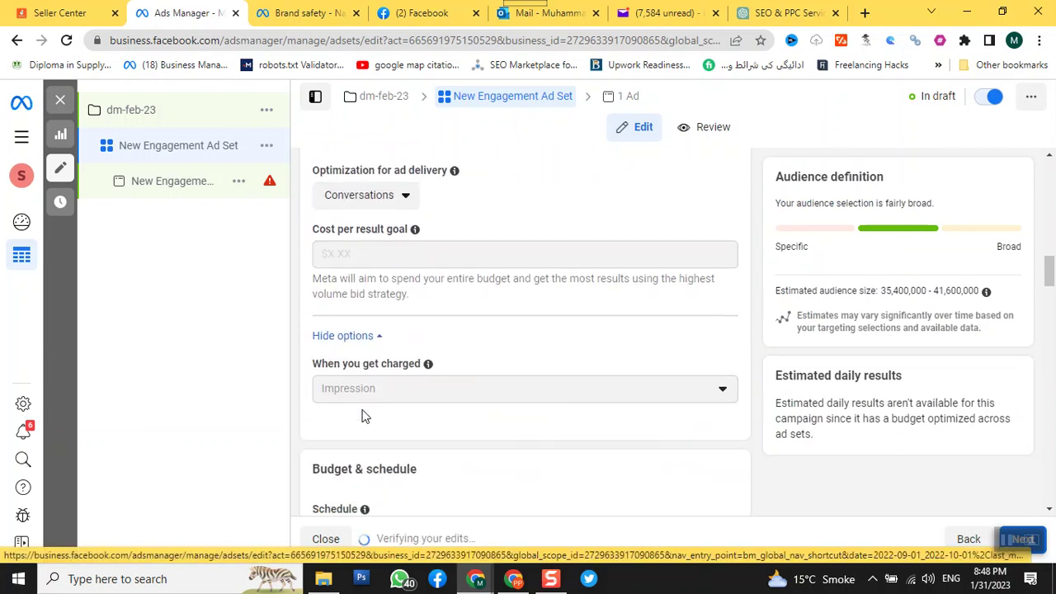
pyautogui.moveTo(270, 186)
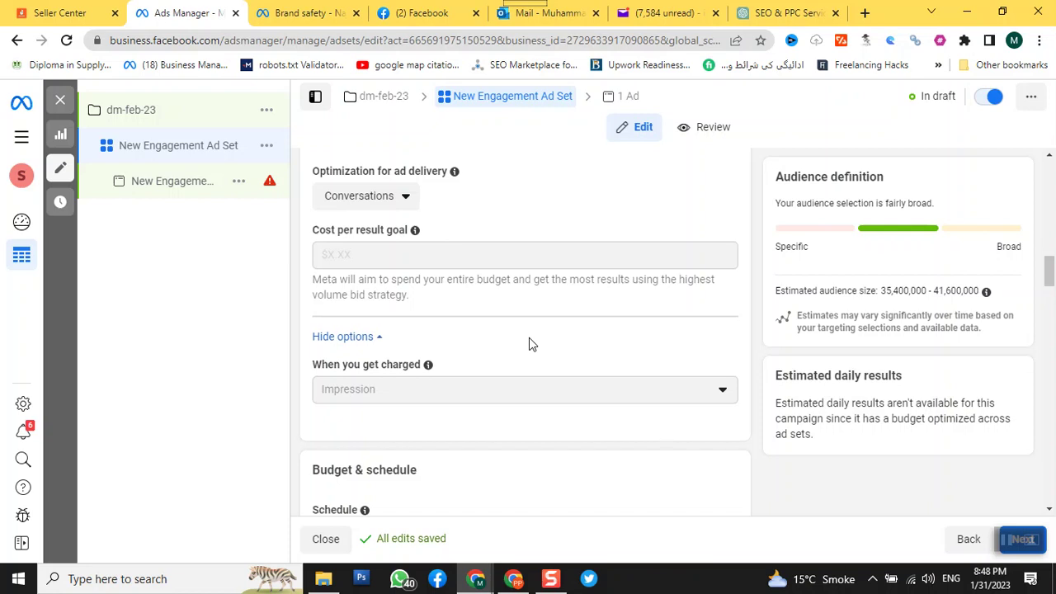
pyautogui.scroll(1, 529, 338)
pyautogui.moveTo(479, 338)
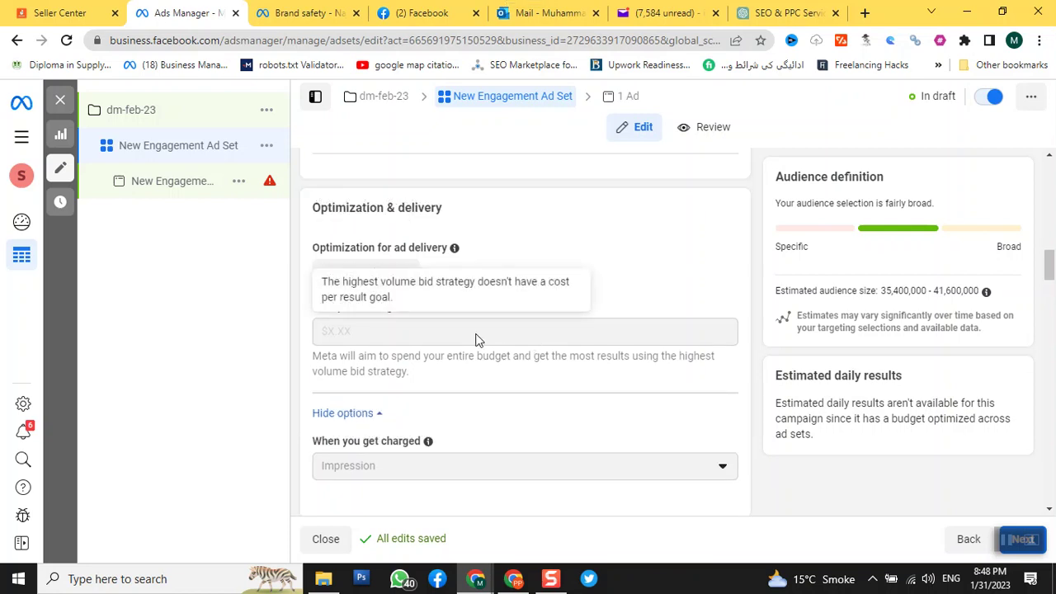
pyautogui.scroll(-2, 477, 343)
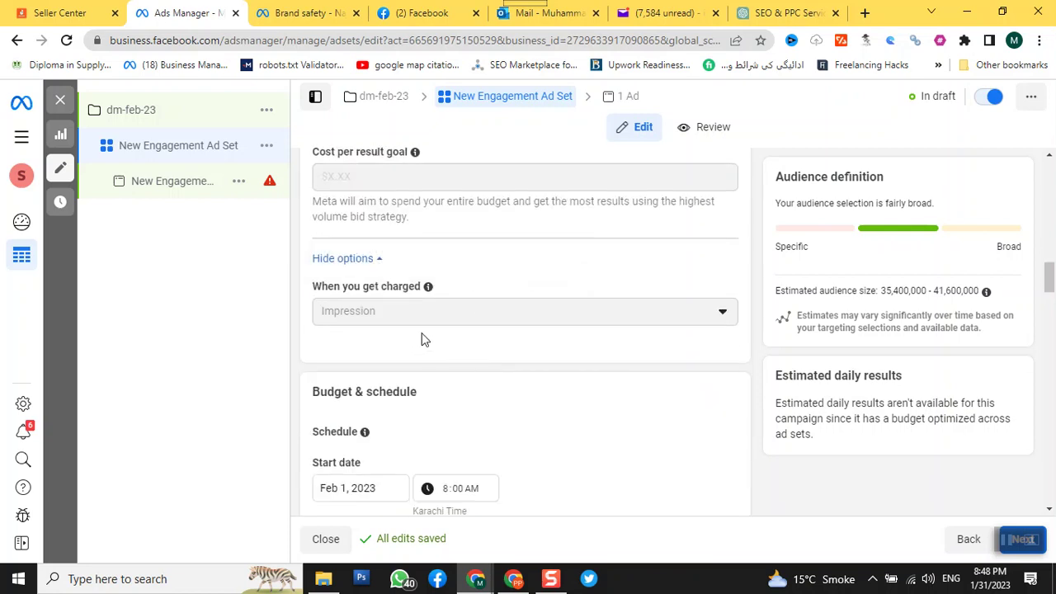
pyautogui.scroll(-3, 423, 338)
pyautogui.scroll(-2, 423, 338)
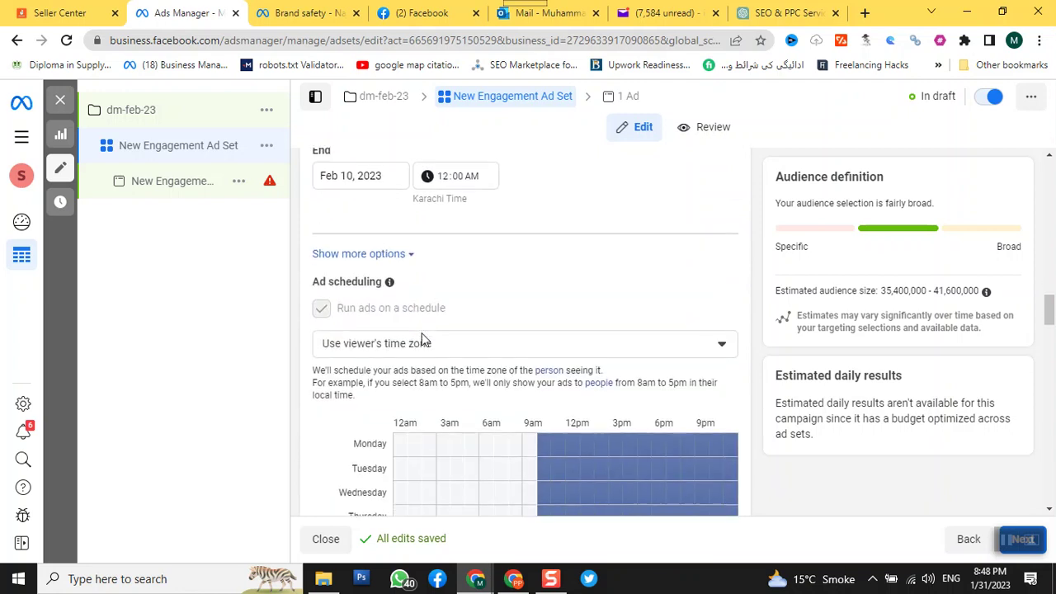
pyautogui.scroll(-6, 421, 338)
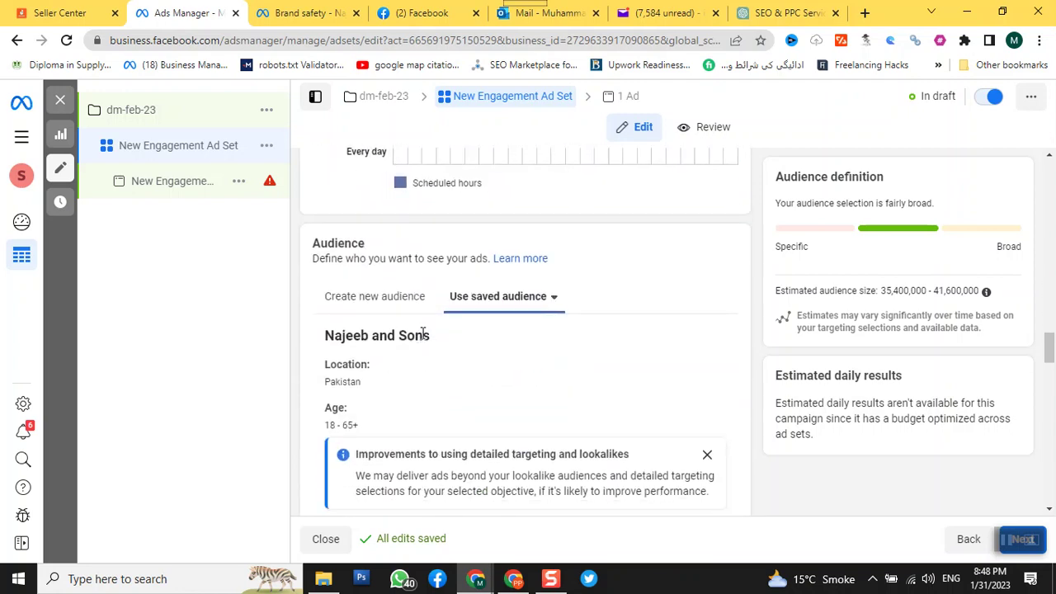
pyautogui.scroll(-3, 422, 334)
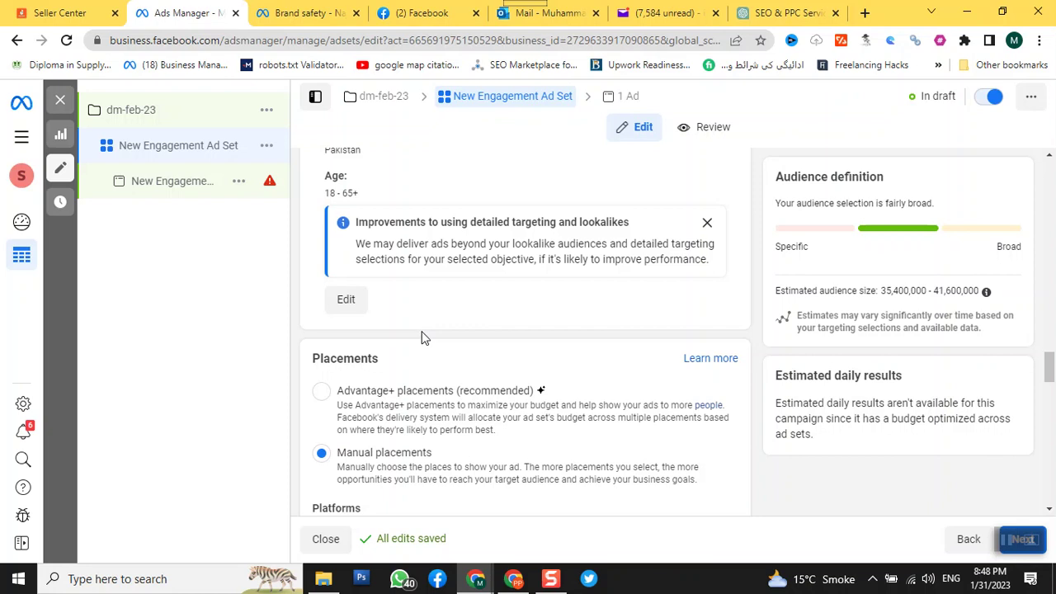
pyautogui.scroll(-3, 422, 337)
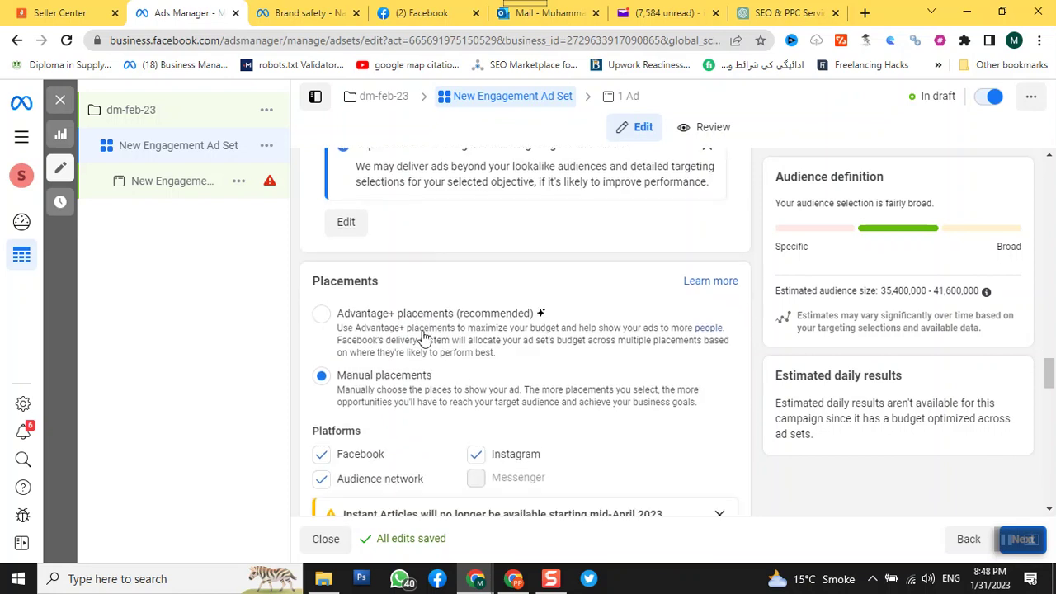
pyautogui.scroll(-5, 423, 334)
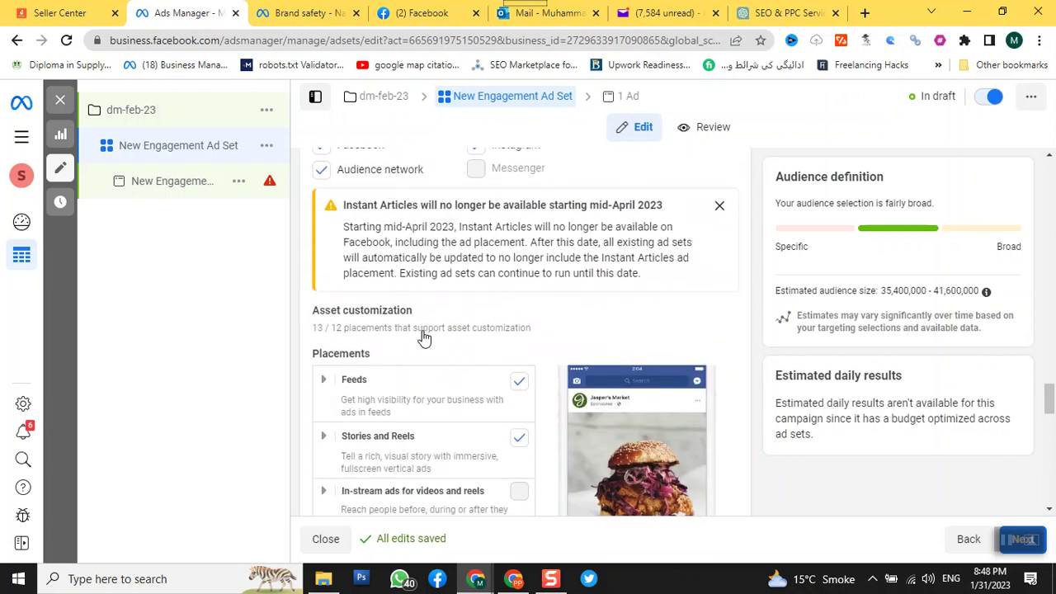
pyautogui.scroll(-4, 423, 334)
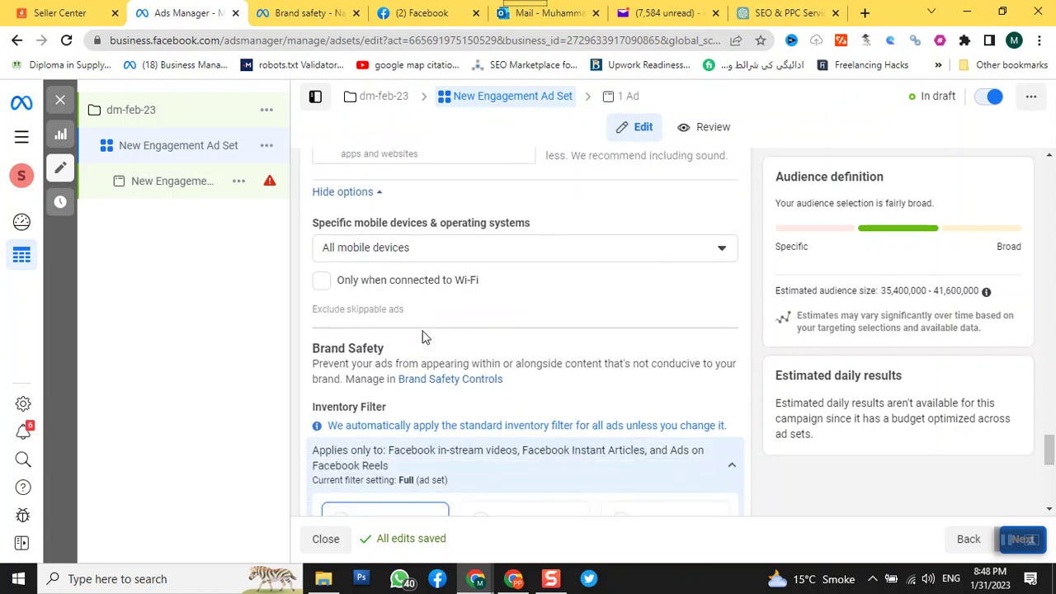
pyautogui.scroll(-3, 422, 337)
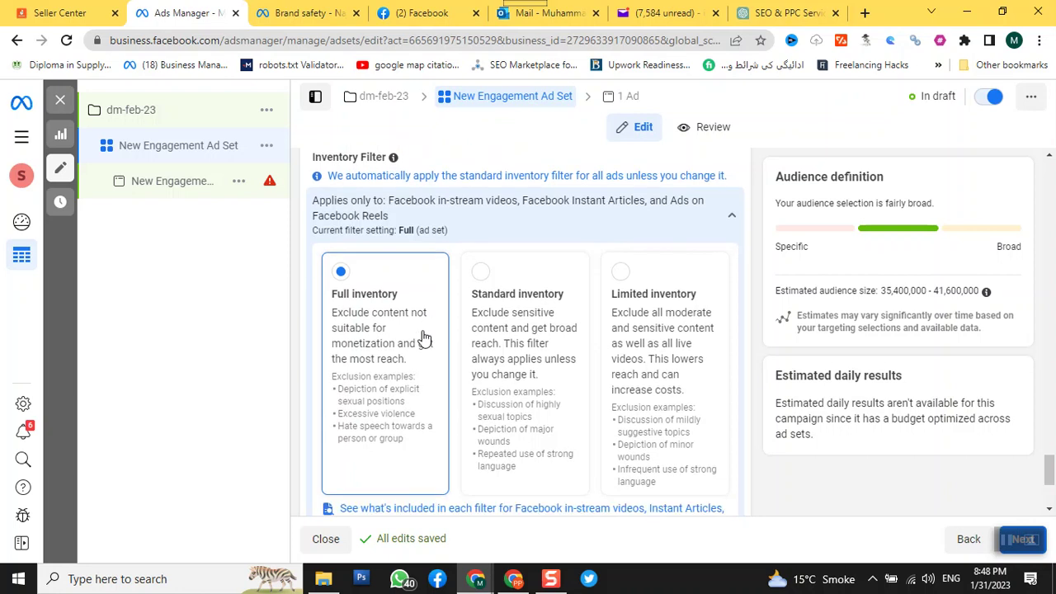
pyautogui.scroll(-2, 422, 337)
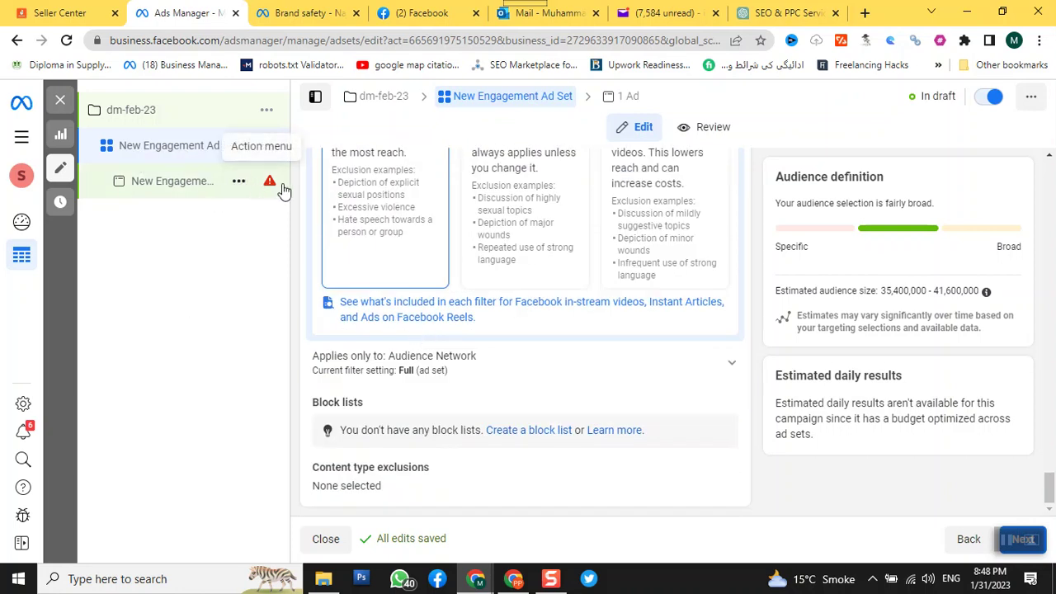
# Step: Review New Engagement Ad's error details, identity, ad setup, creative texts, call to action and message template choice
pyautogui.click(193, 189)
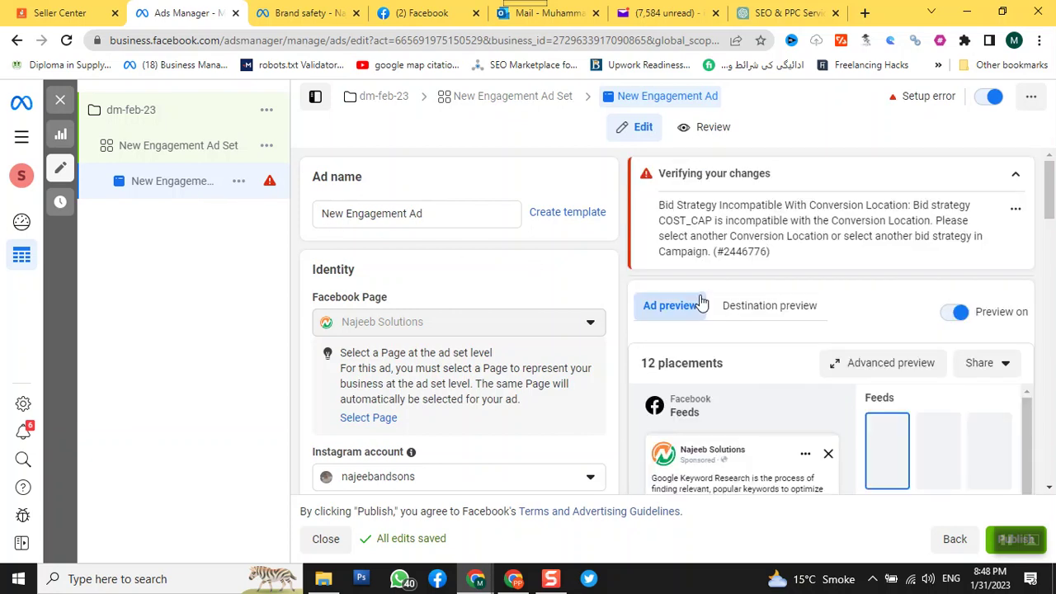
pyautogui.scroll(-2, 611, 302)
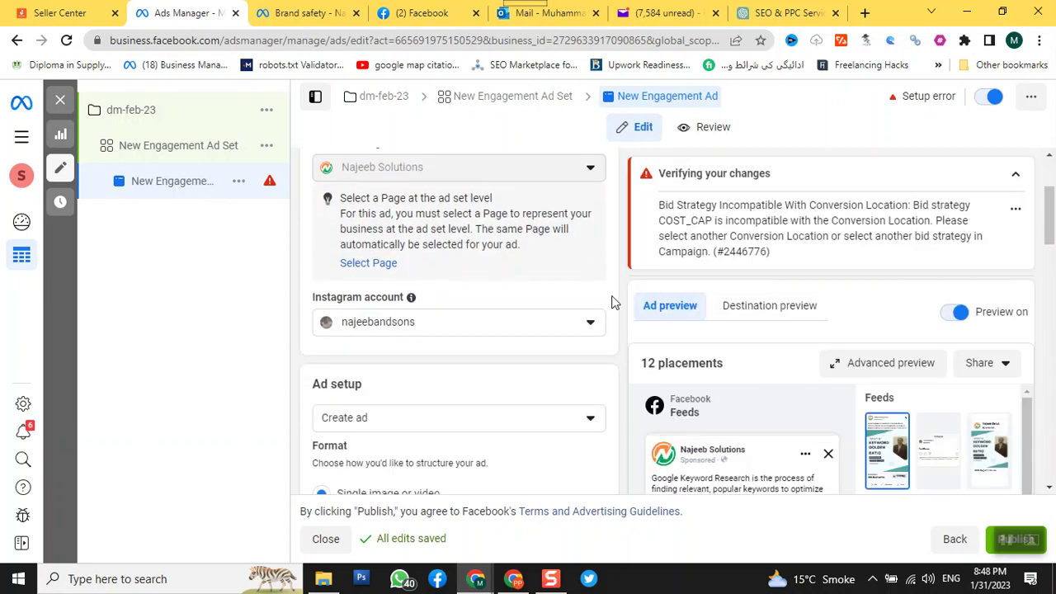
pyautogui.scroll(-3, 611, 302)
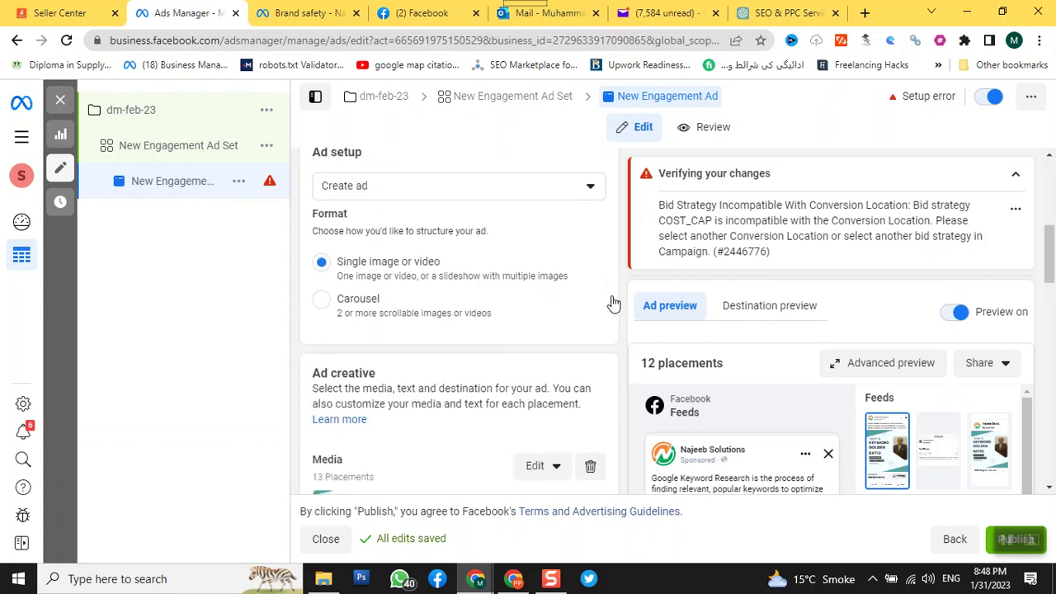
pyautogui.scroll(-6, 610, 300)
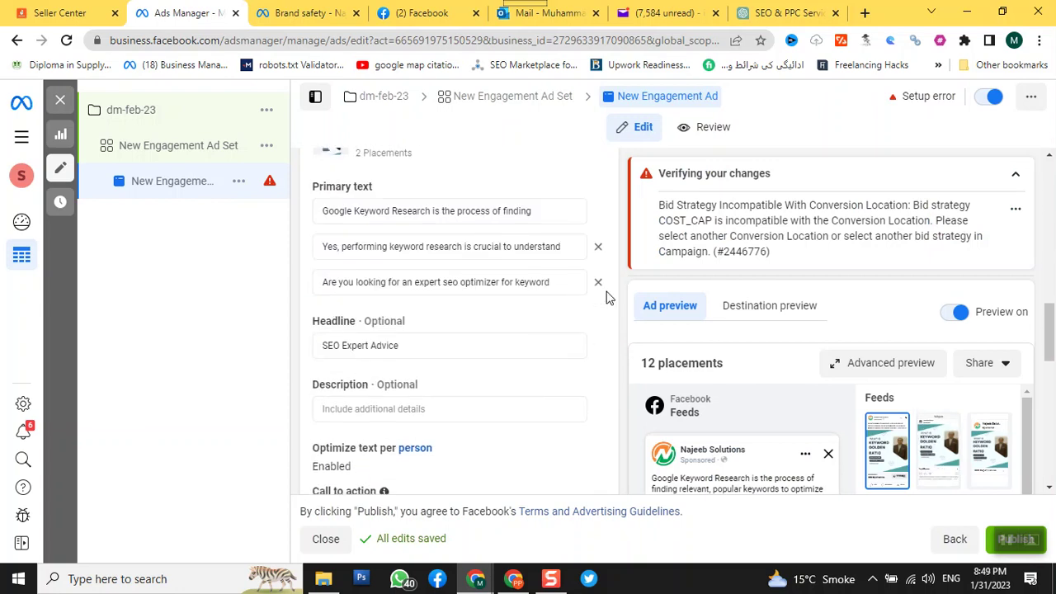
pyautogui.scroll(-2, 606, 297)
pyautogui.scroll(-4, 606, 297)
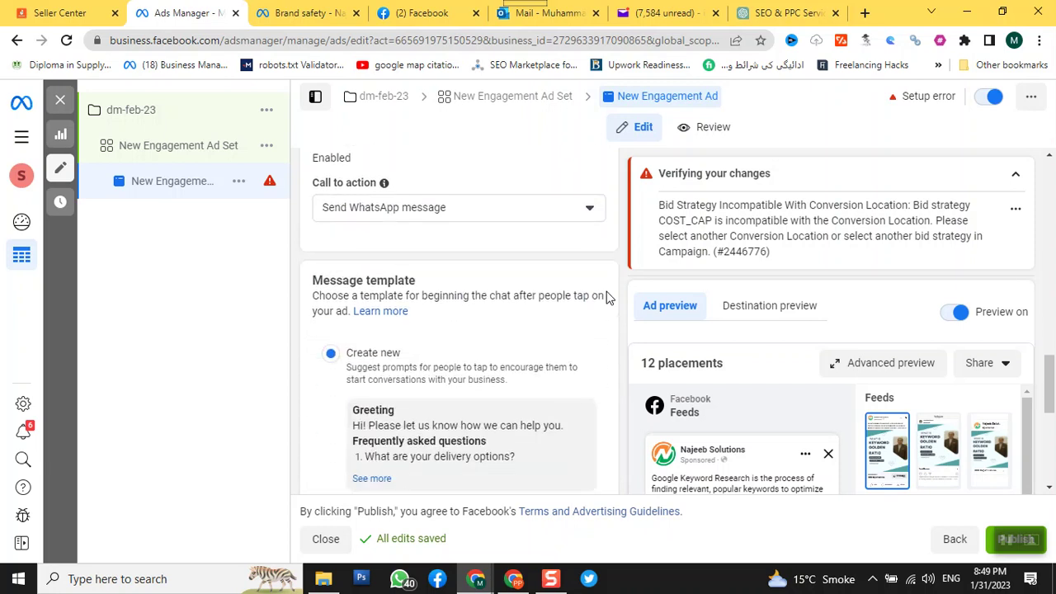
pyautogui.scroll(-1, 607, 297)
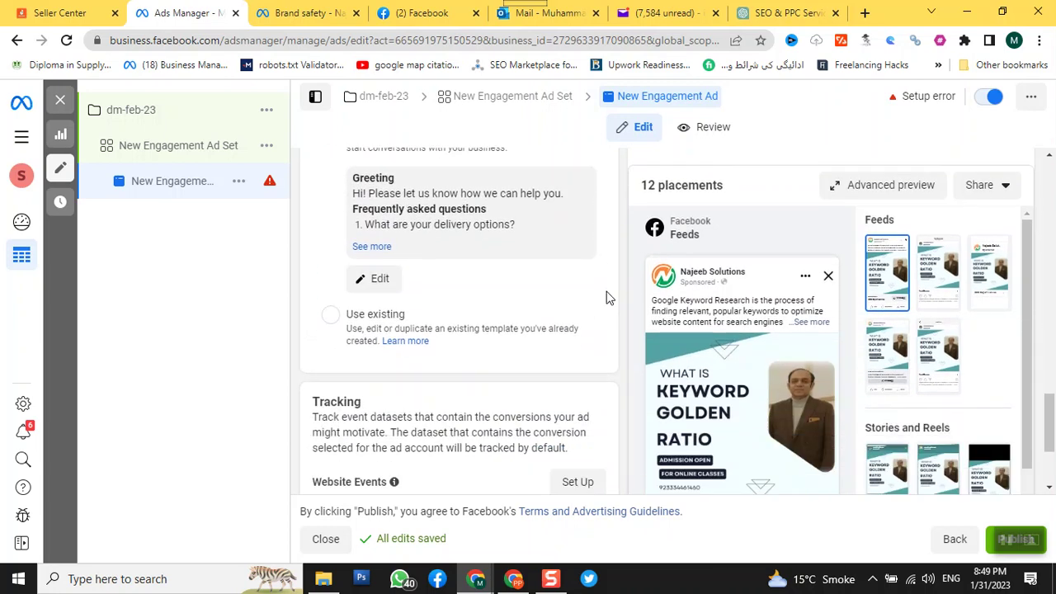
# Step: Inspect the ad's message template greeting and questions without editing them, and check the tracking settings
pyautogui.click(384, 279)
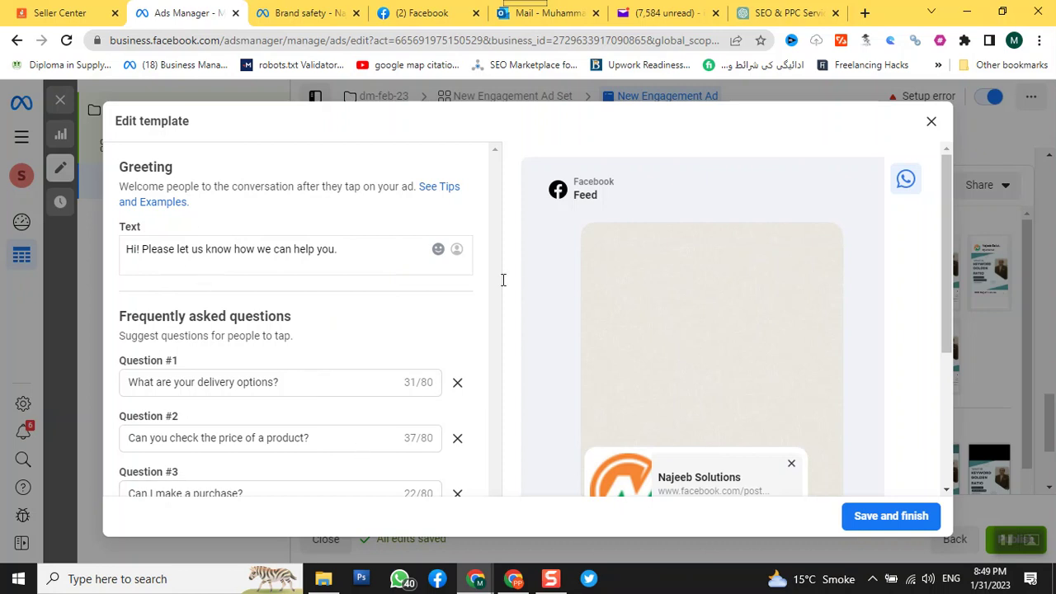
pyautogui.click(932, 122)
pyautogui.scroll(-3, 487, 332)
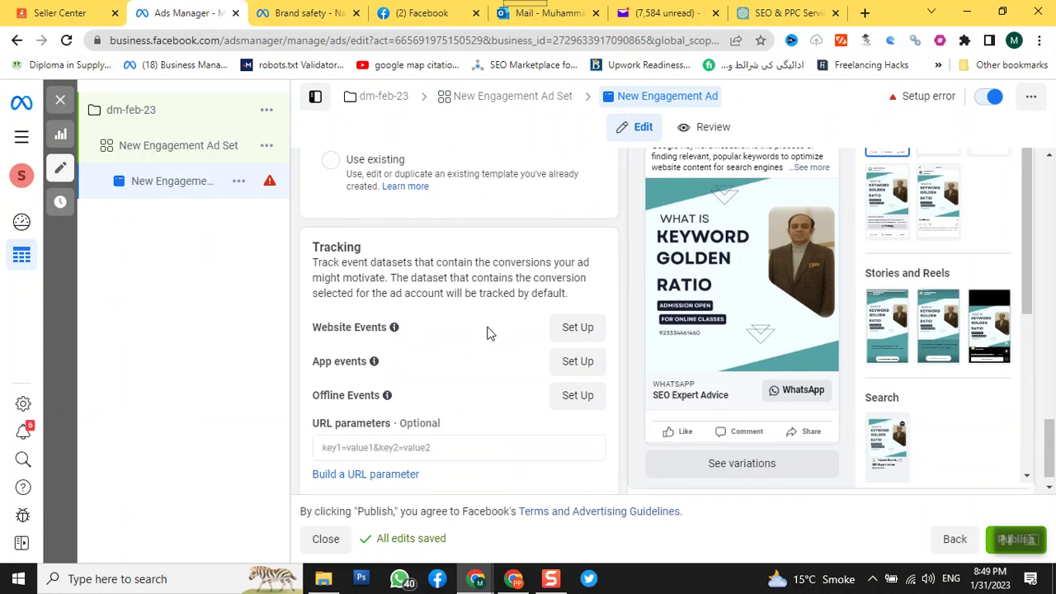
pyautogui.scroll(1, 487, 333)
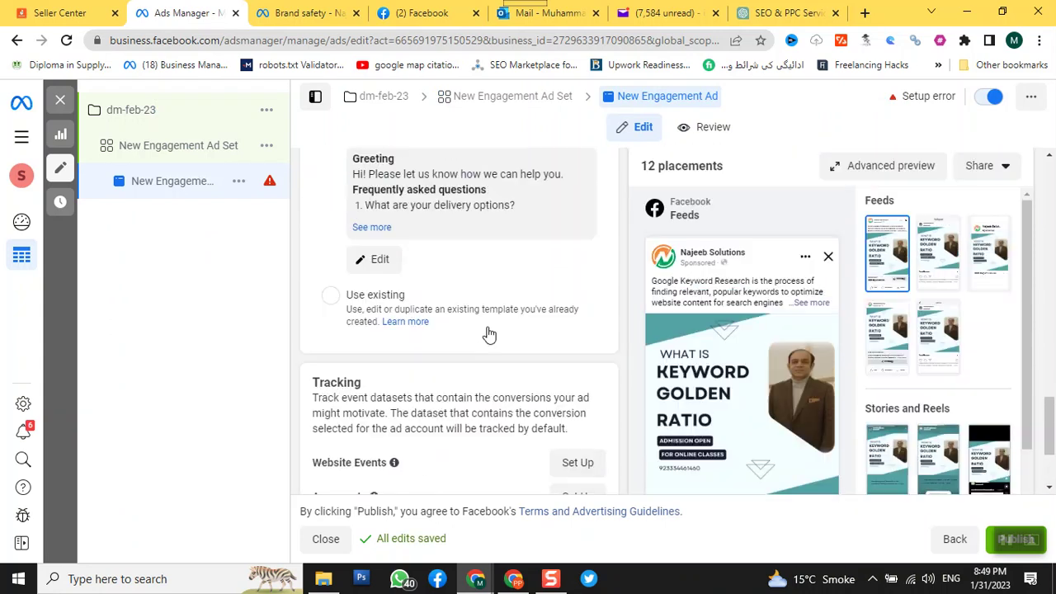
pyautogui.scroll(-1, 487, 332)
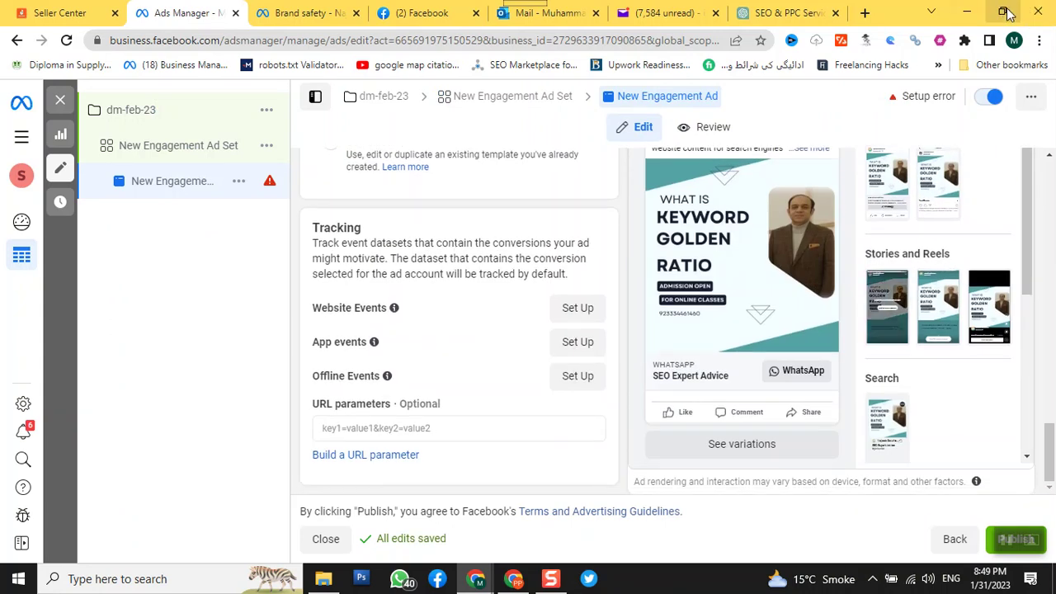
# Step: Publish the dm-feb-23 campaign with its ad set and ad from a reduced browser window, and maximize the window again
pyautogui.click(1000, 12)
pyautogui.moveTo(686, 172); pyautogui.dragTo(669, 117)
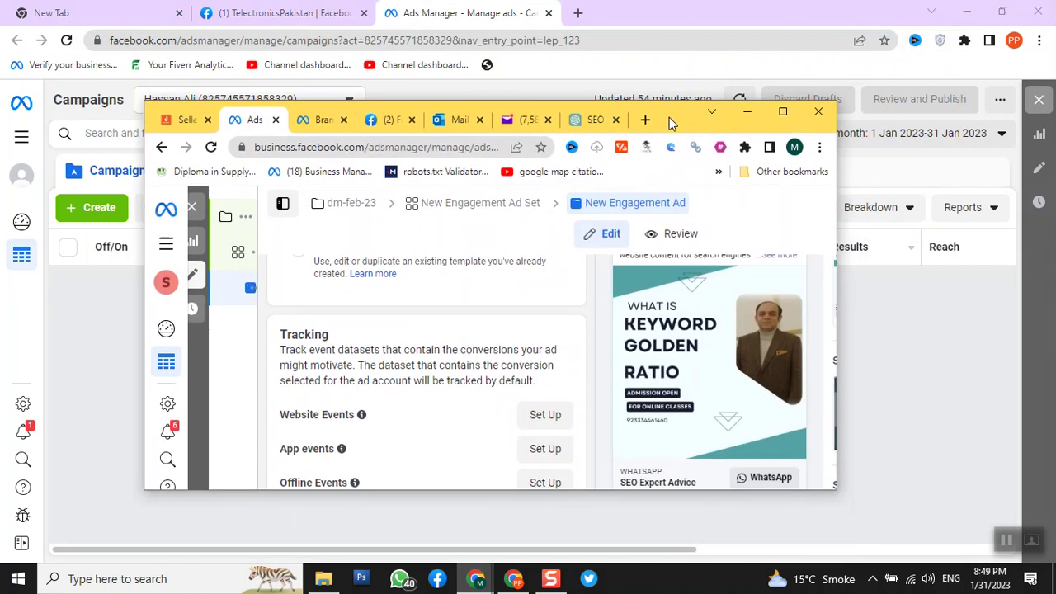
pyautogui.scroll(-2, 718, 346)
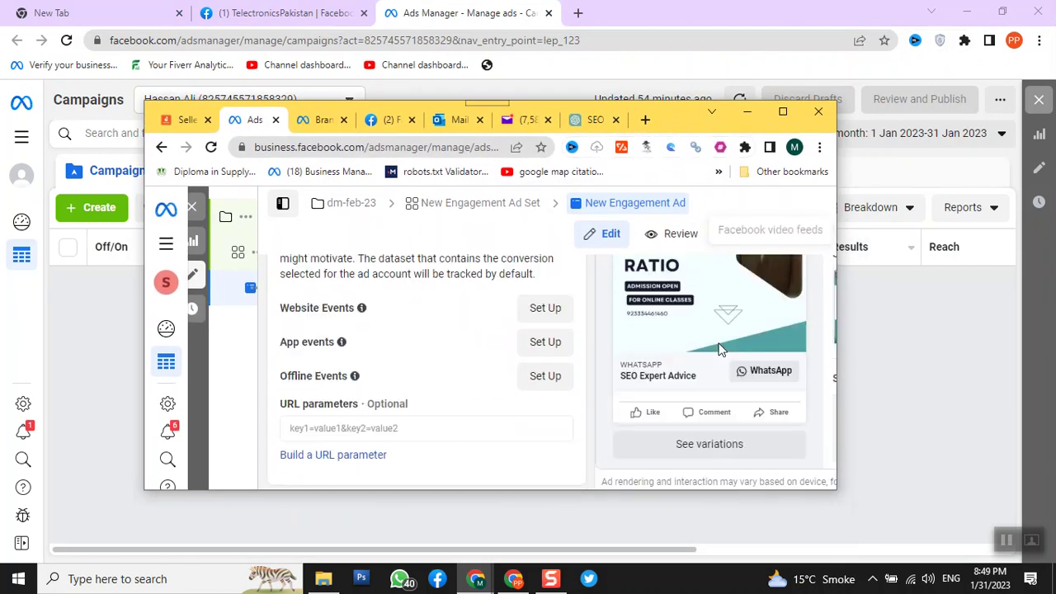
pyautogui.scroll(-1, 710, 355)
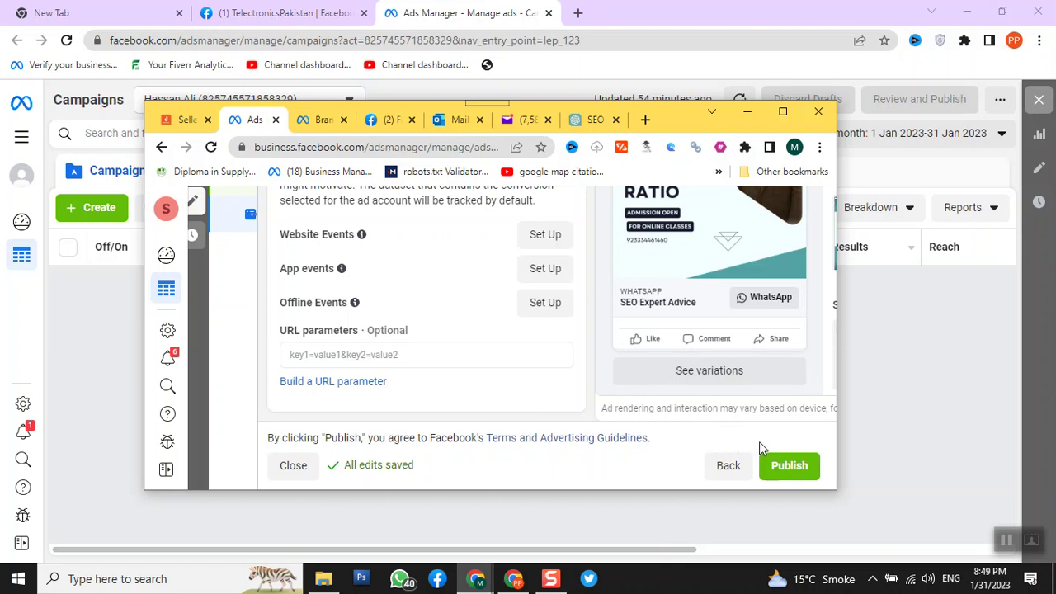
pyautogui.scroll(5, 752, 409)
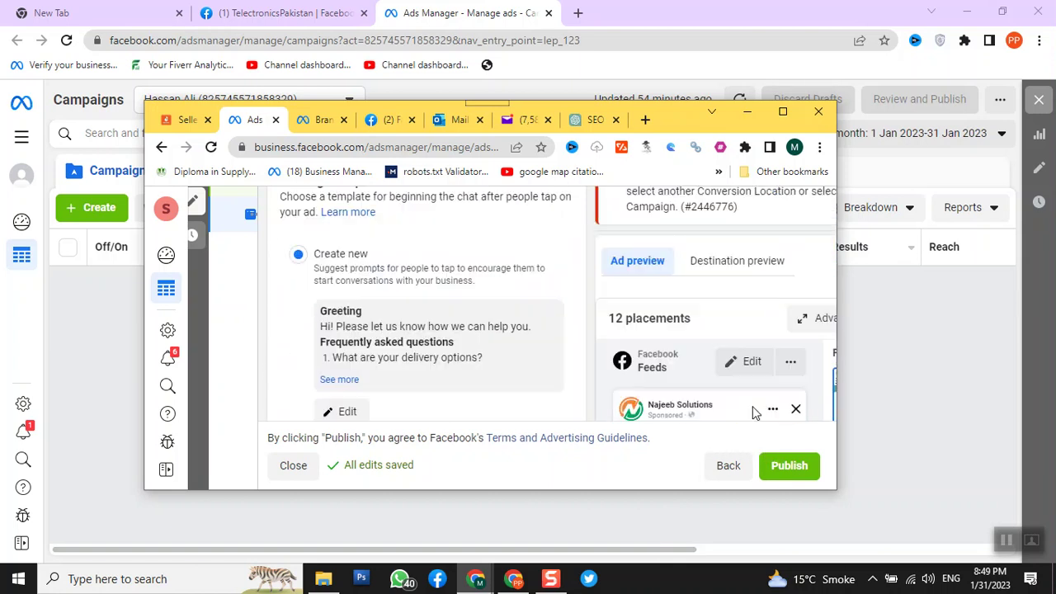
pyautogui.scroll(1, 752, 410)
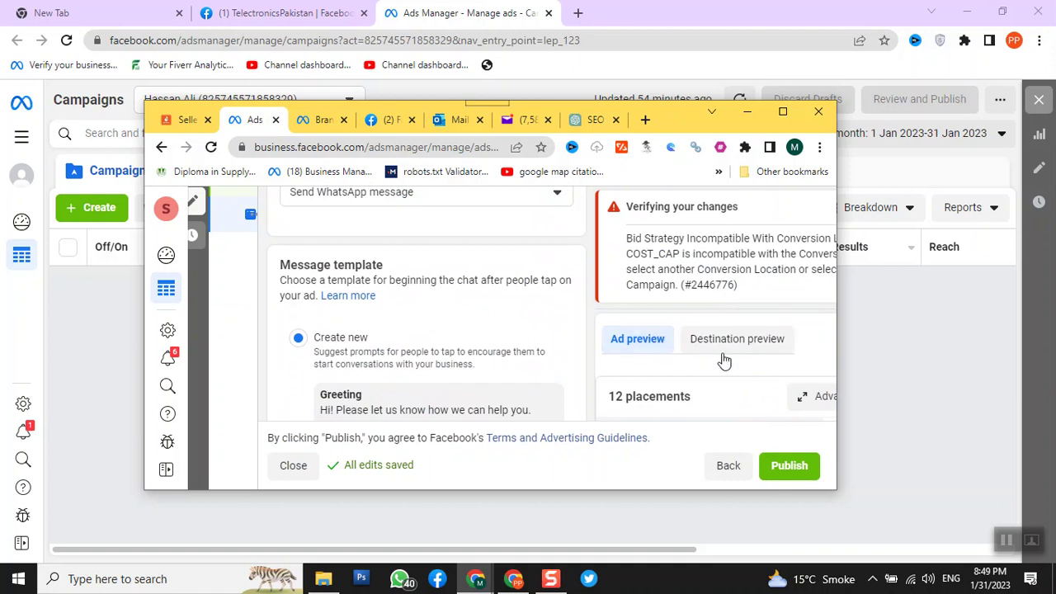
pyautogui.click(791, 466)
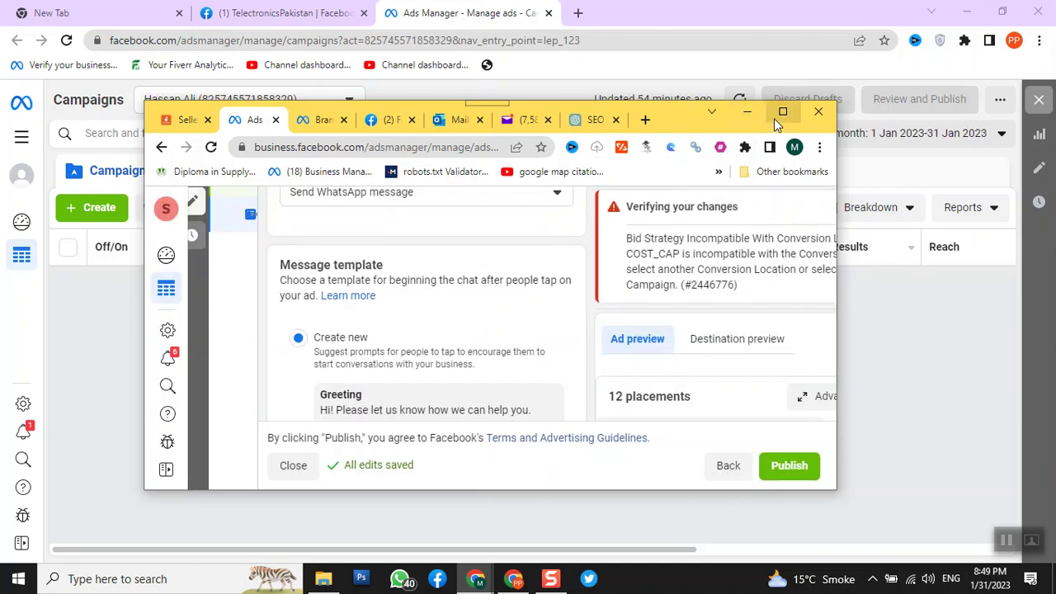
pyautogui.click(783, 115)
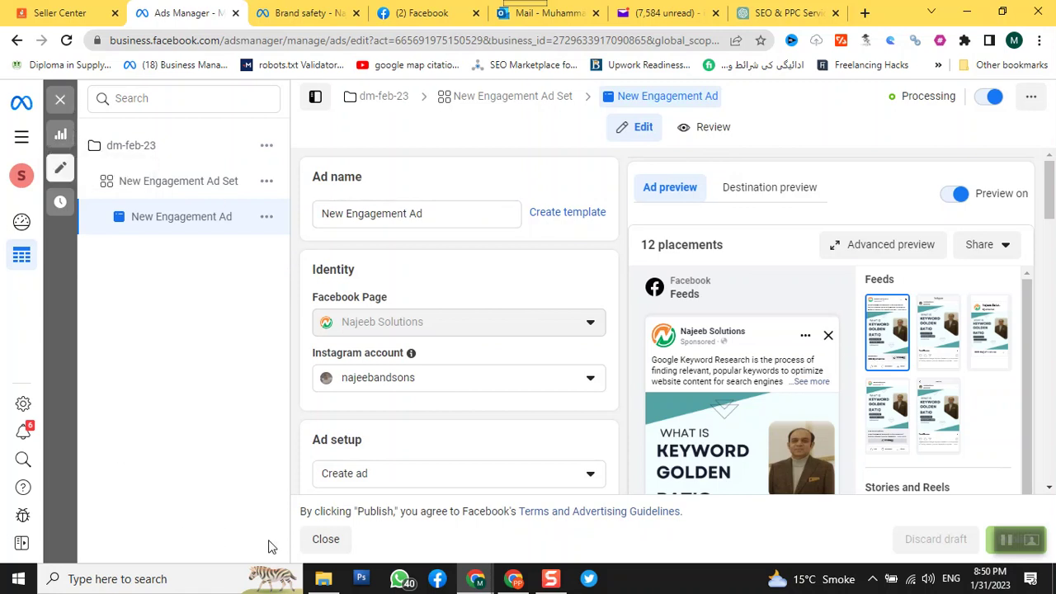
# Step: Close the ad editor, check New Engagement Ad's delivery status, and return to the campaign list with the ad and ad set deselected
pyautogui.click(325, 539)
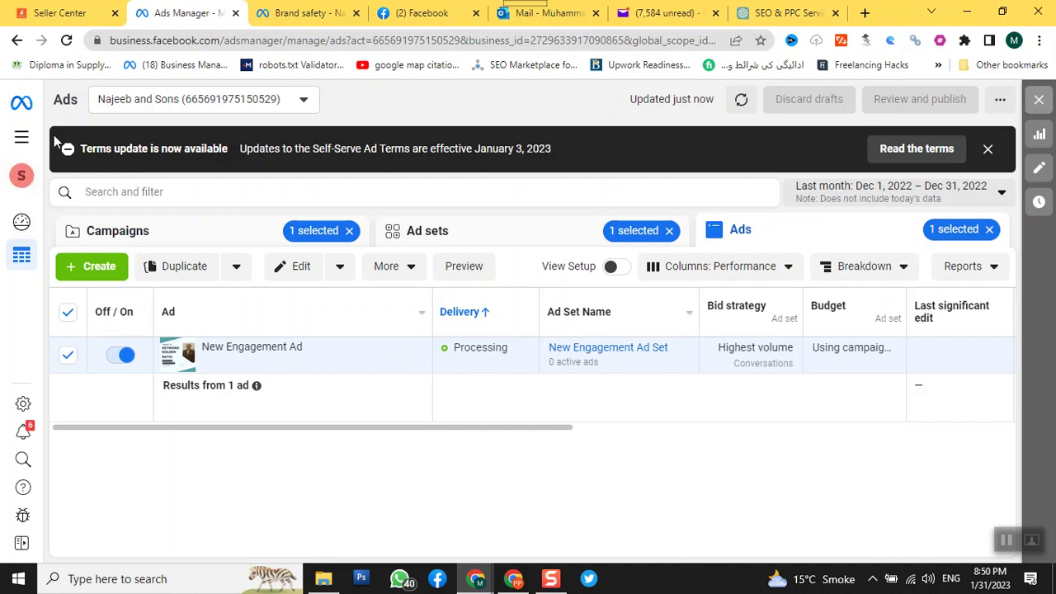
pyautogui.moveTo(490, 355)
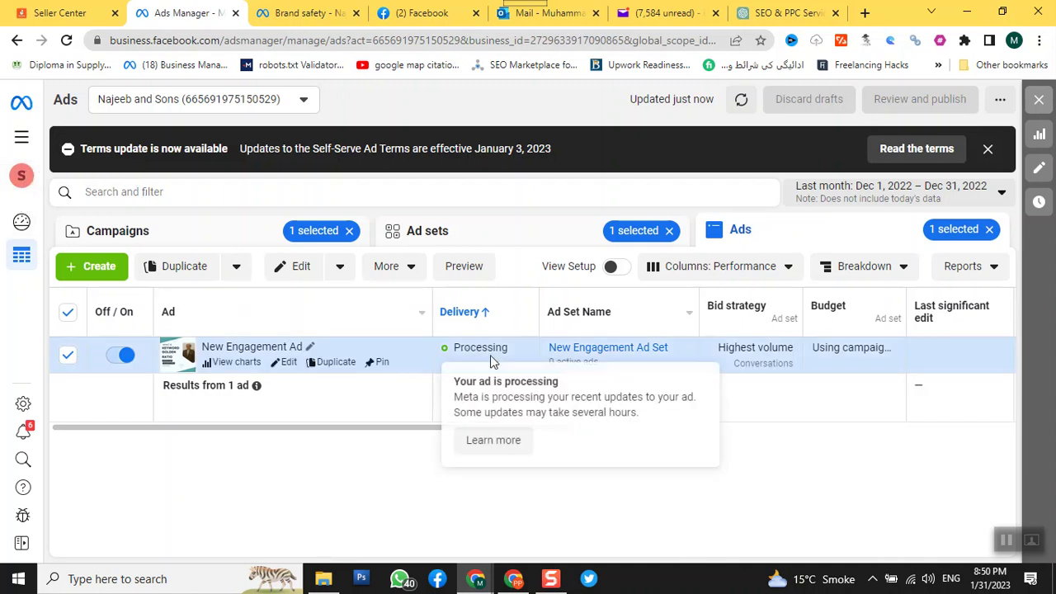
pyautogui.click(990, 230)
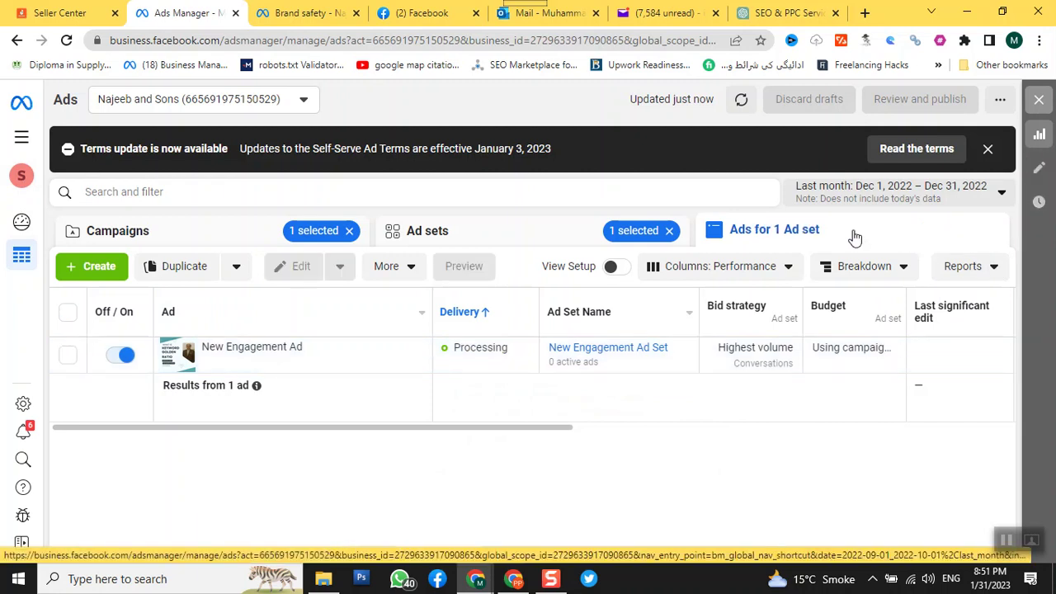
pyautogui.click(669, 232)
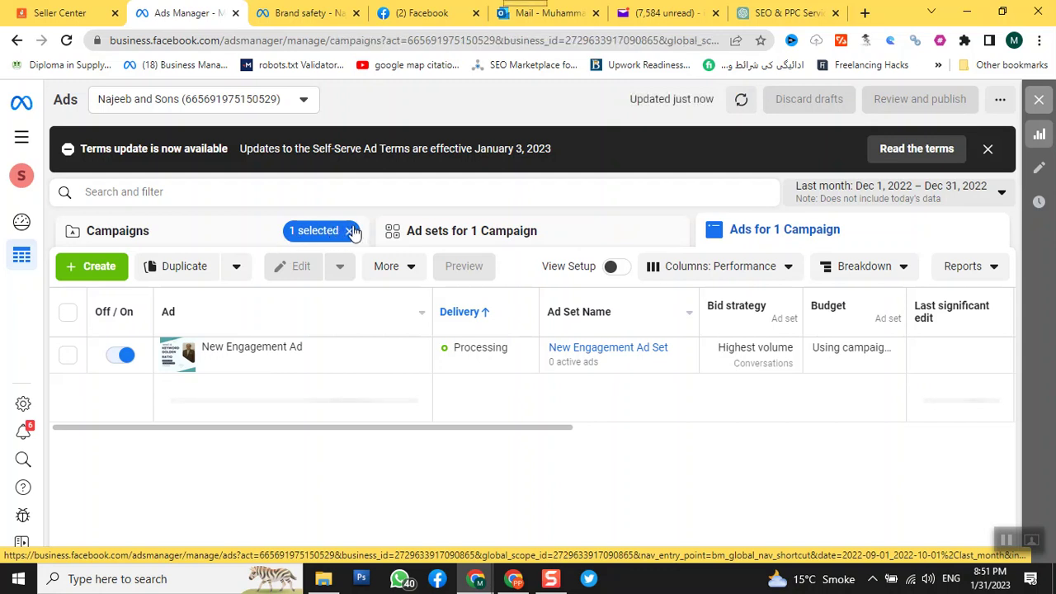
pyautogui.click(118, 231)
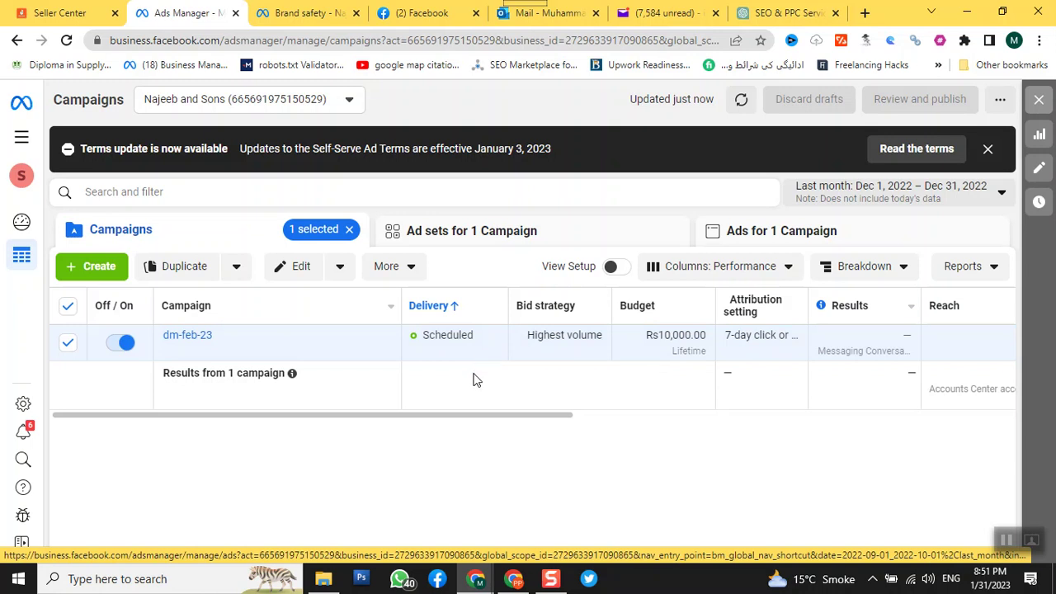
# Step: Turn off the dm-feb-23 campaign and clear its selection
pyautogui.moveTo(435, 363)
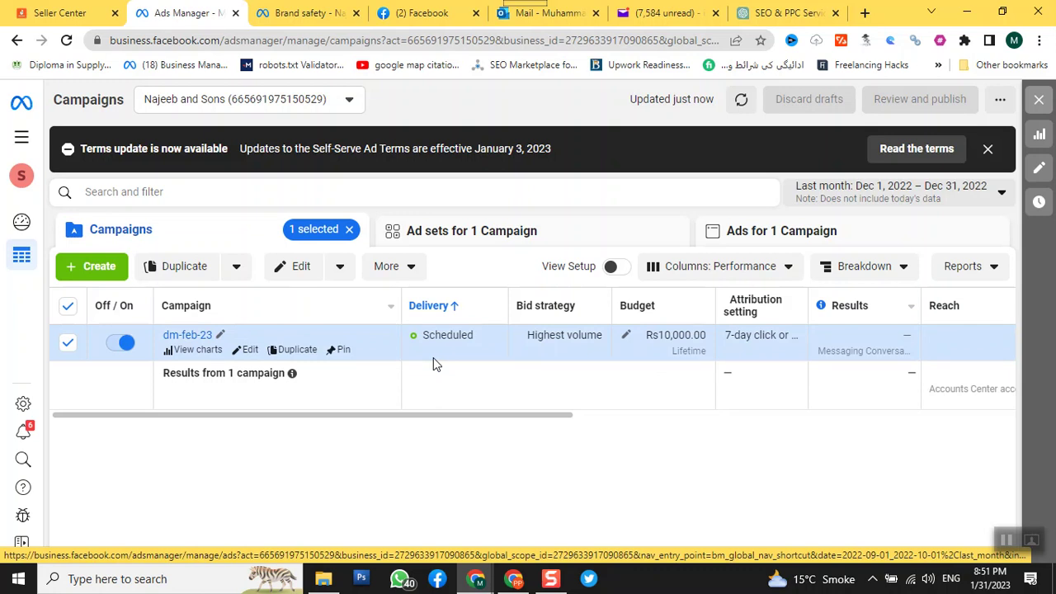
pyautogui.click(113, 346)
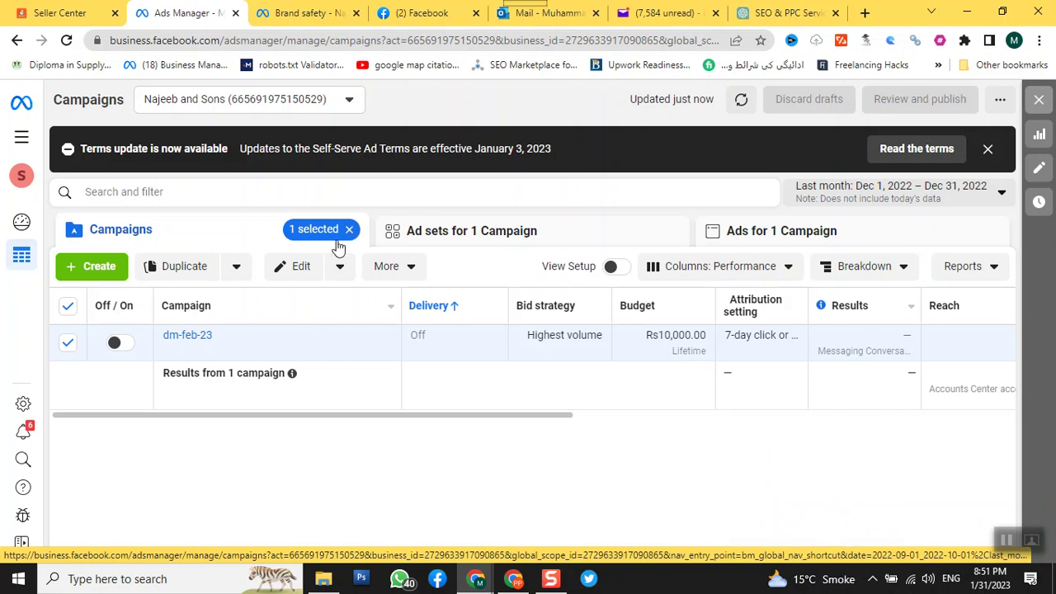
pyautogui.click(350, 231)
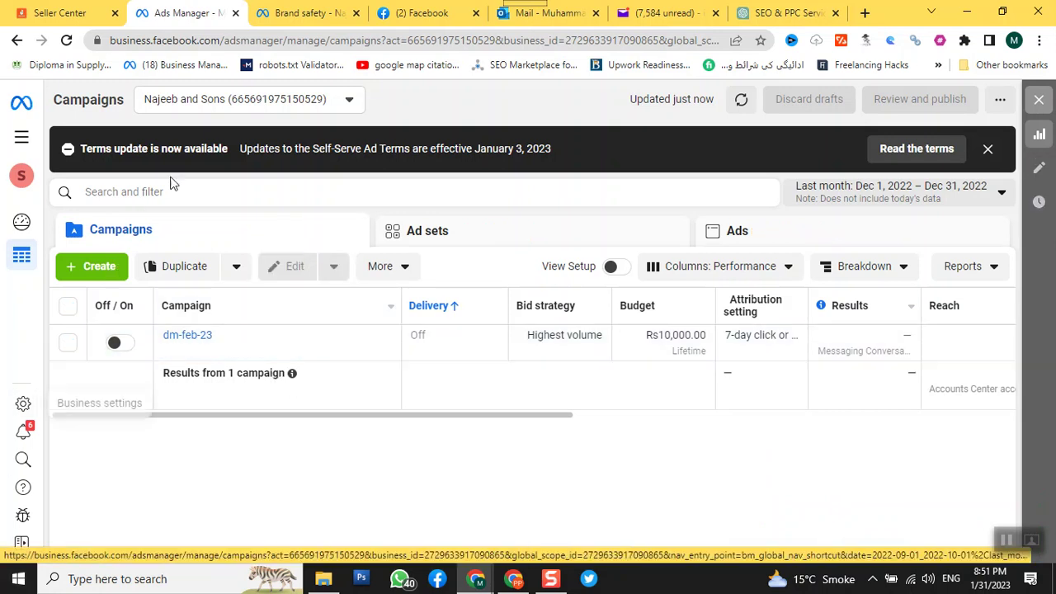
pyautogui.click(513, 578)
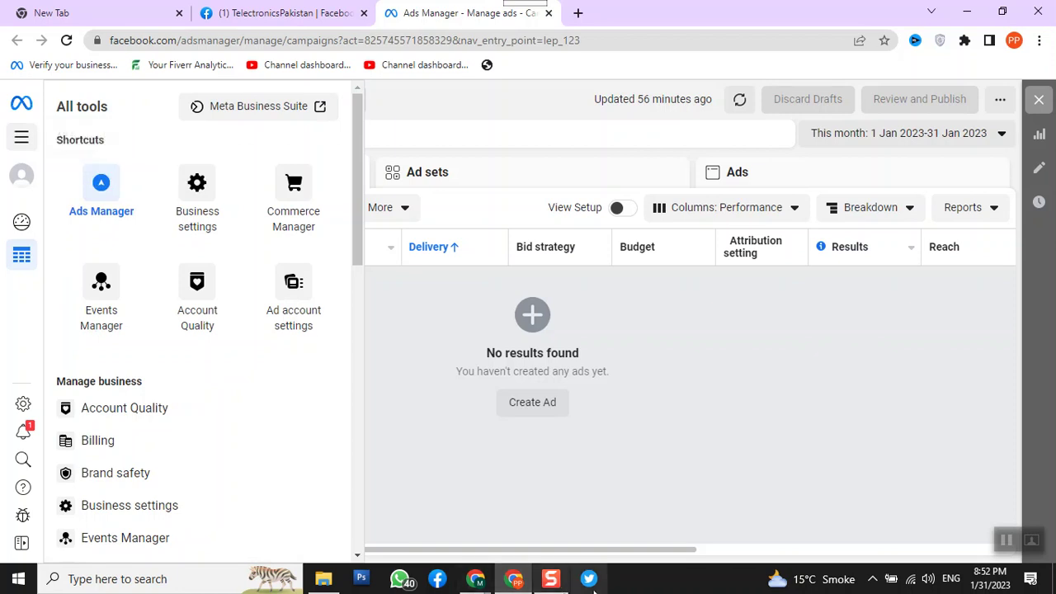
pyautogui.click(476, 580)
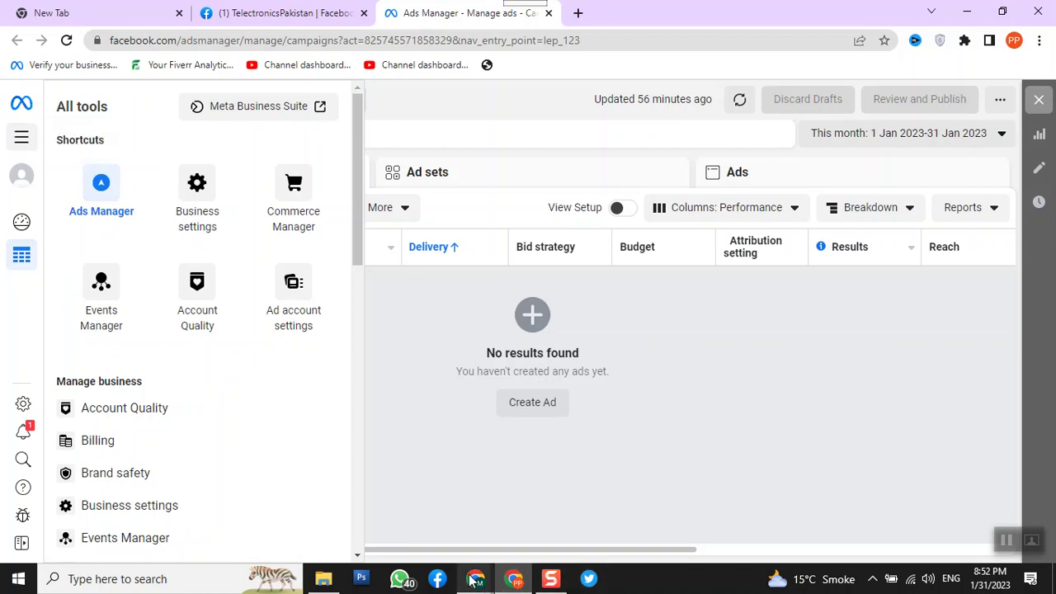
pyautogui.click(528, 535)
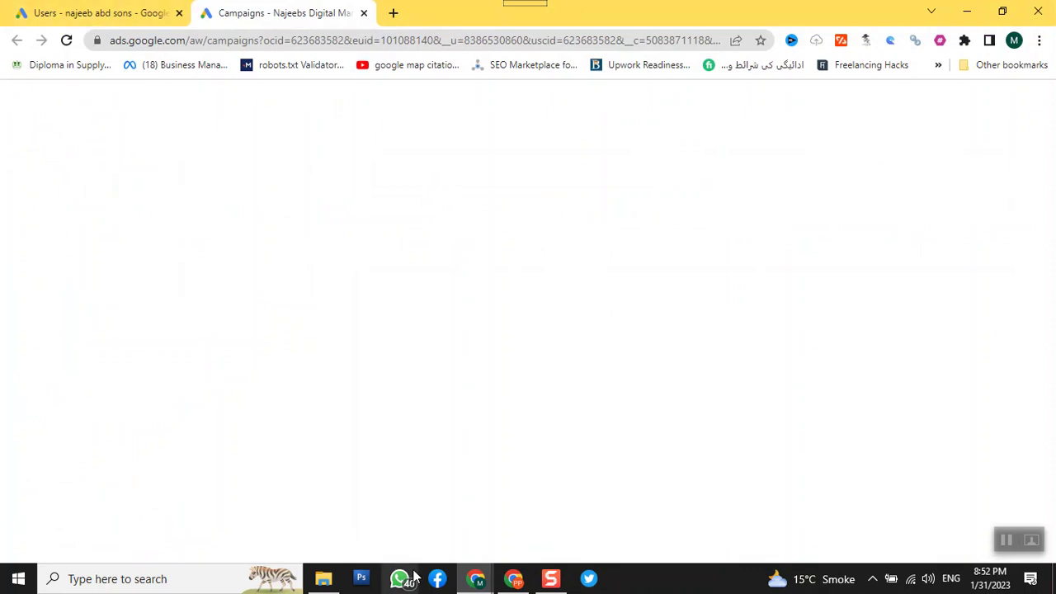
pyautogui.click(476, 580)
pyautogui.click(415, 543)
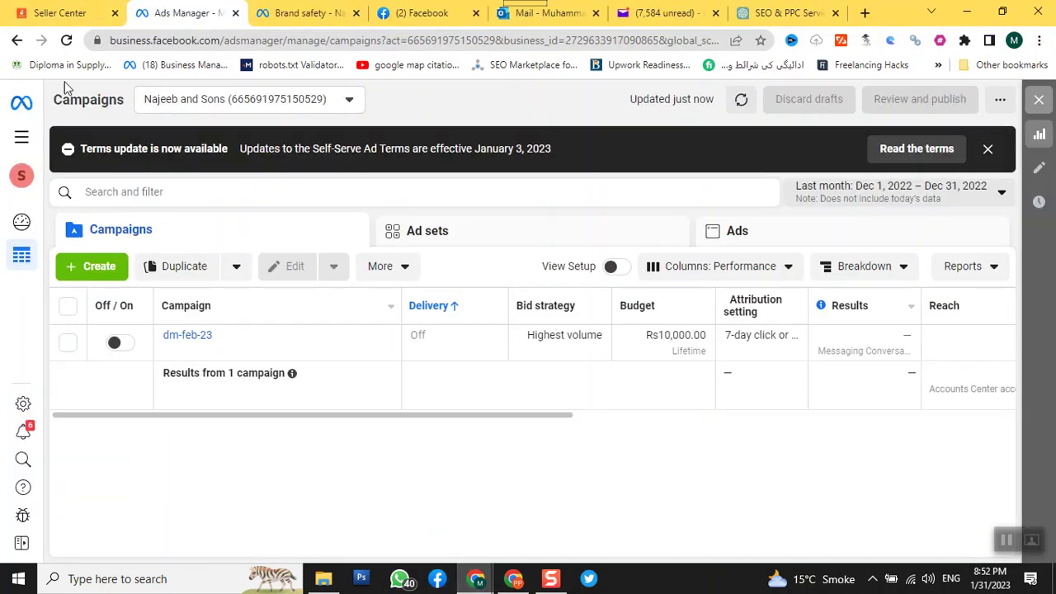
# Step: Open the Billing page for the Najeeb and Sons ad account
pyautogui.click(24, 137)
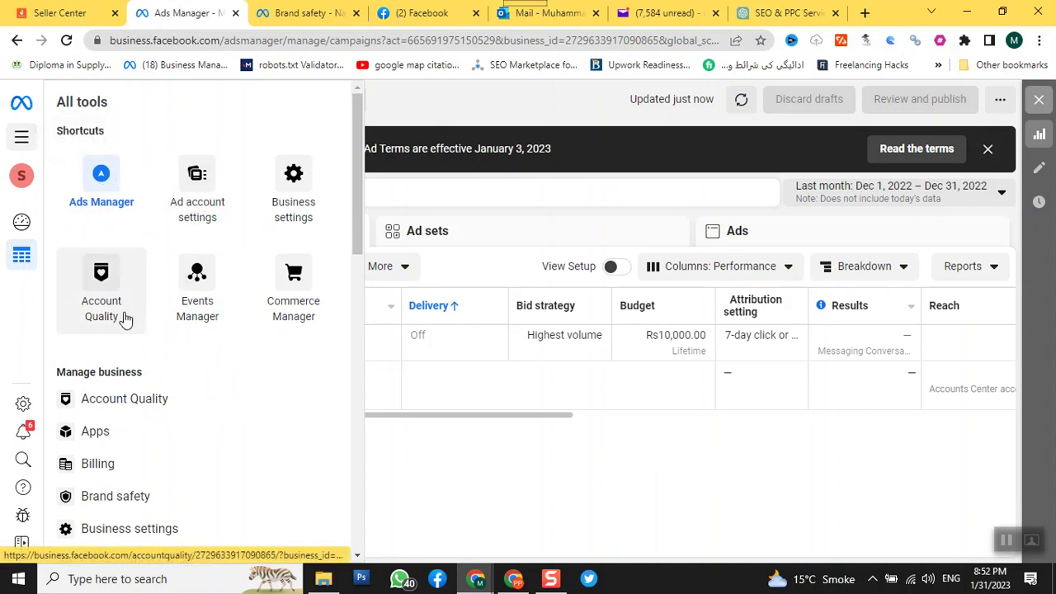
pyautogui.click(105, 465)
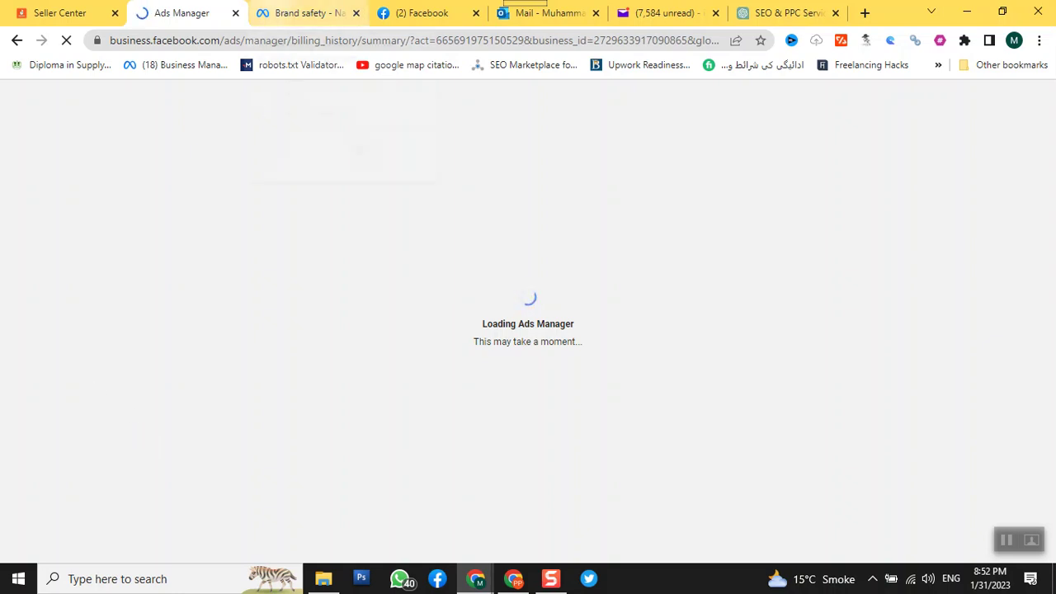
pyautogui.click(305, 13)
pyautogui.click(196, 10)
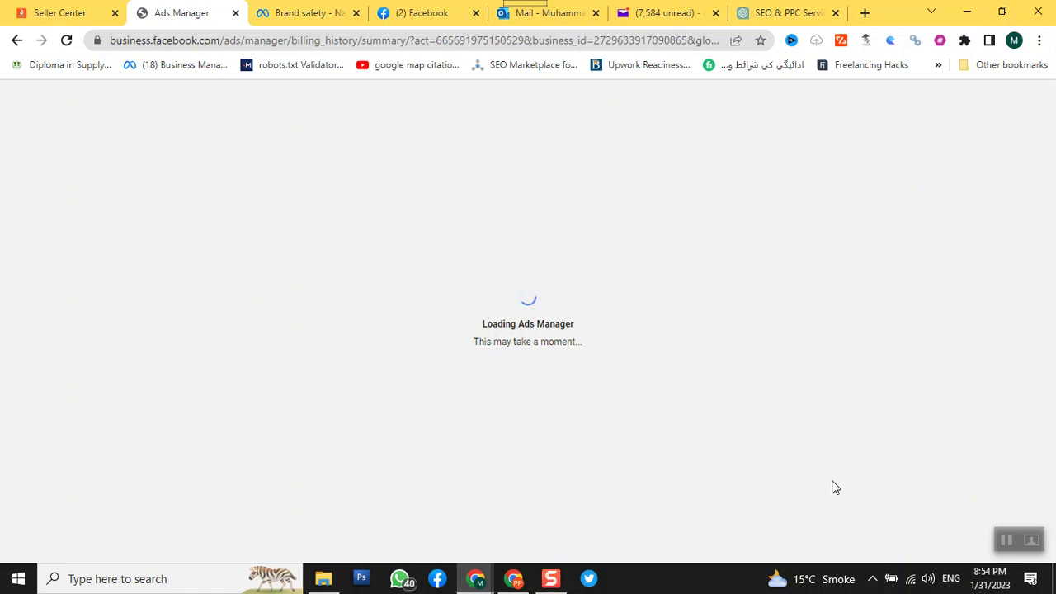
pyautogui.click(267, 10)
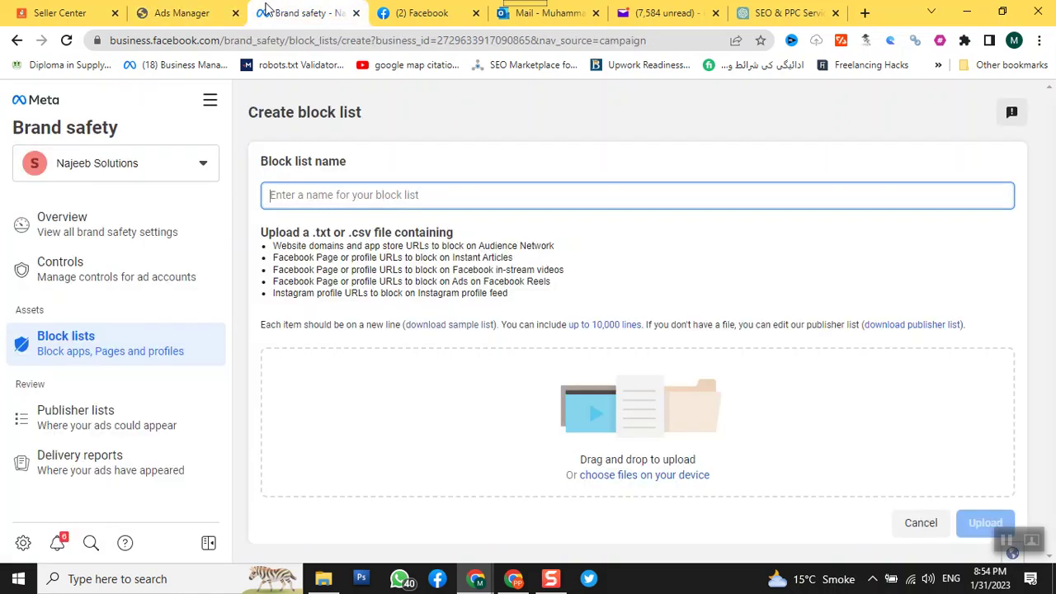
pyautogui.click(179, 12)
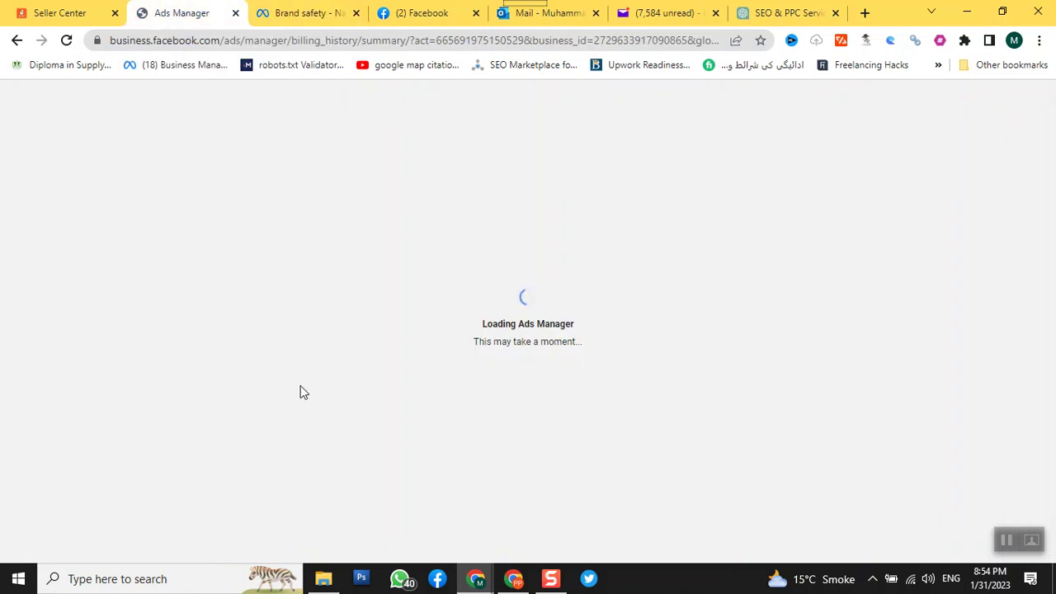